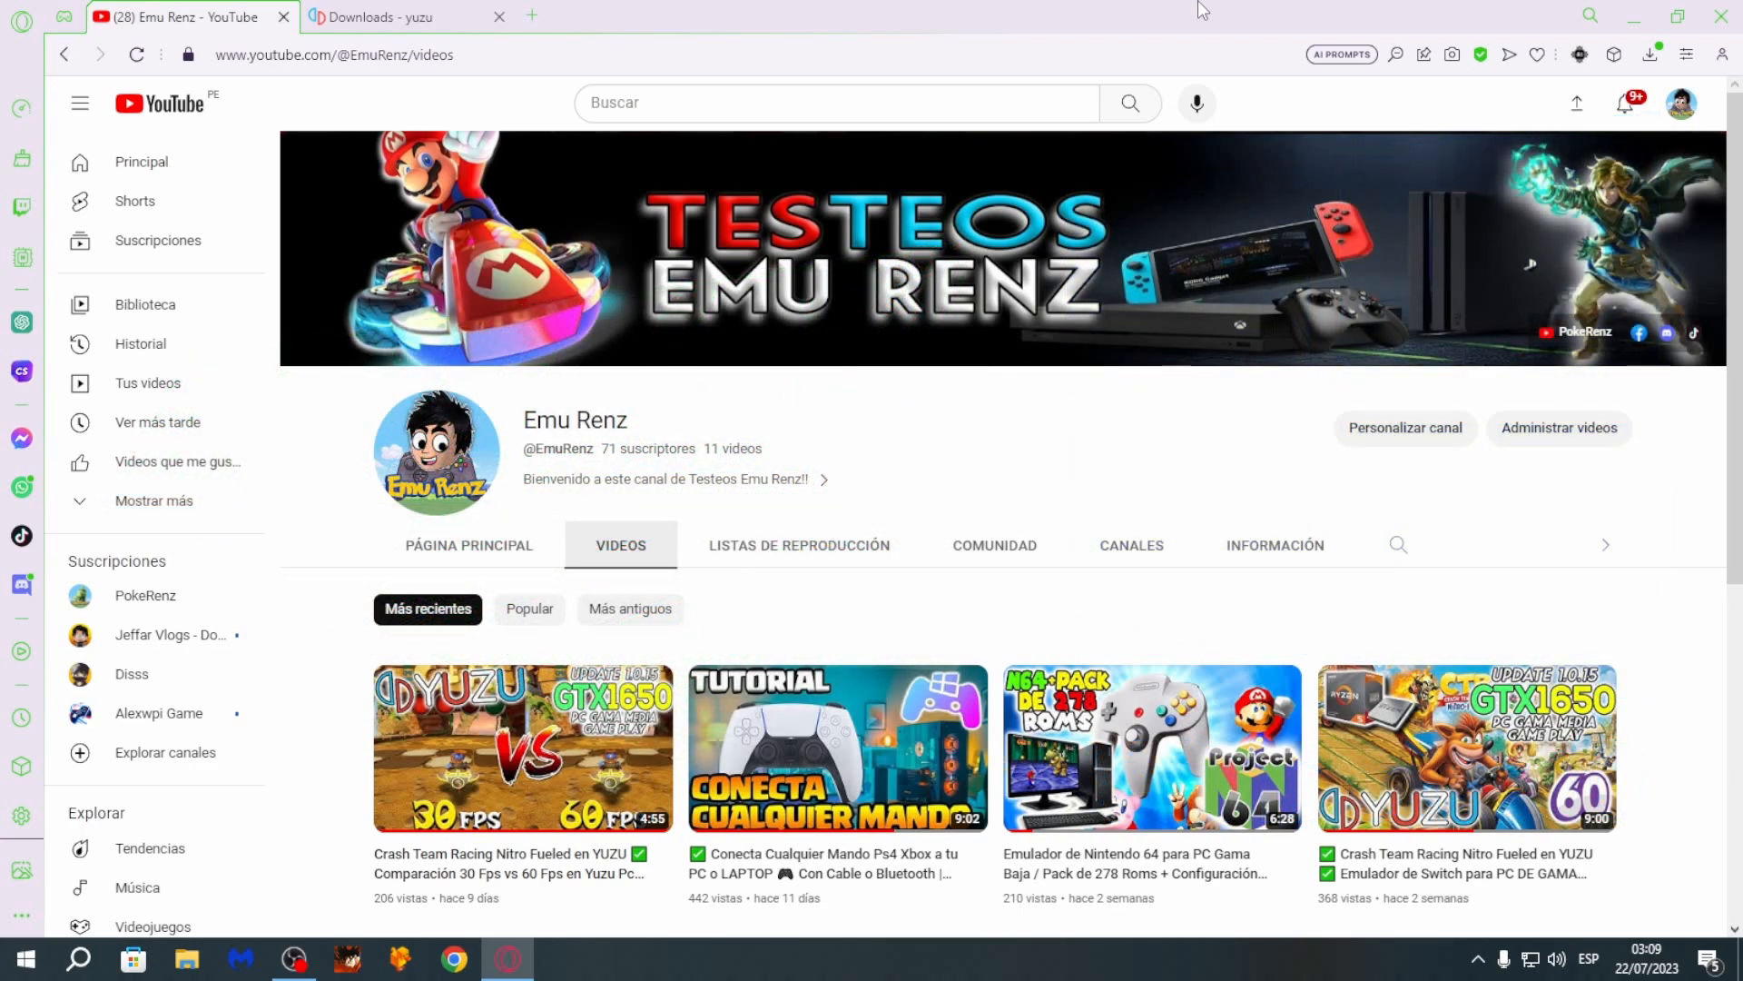
# - Switch to the yuzu downloads page and download the Windows x64 installer
pyautogui.click(439, 13)
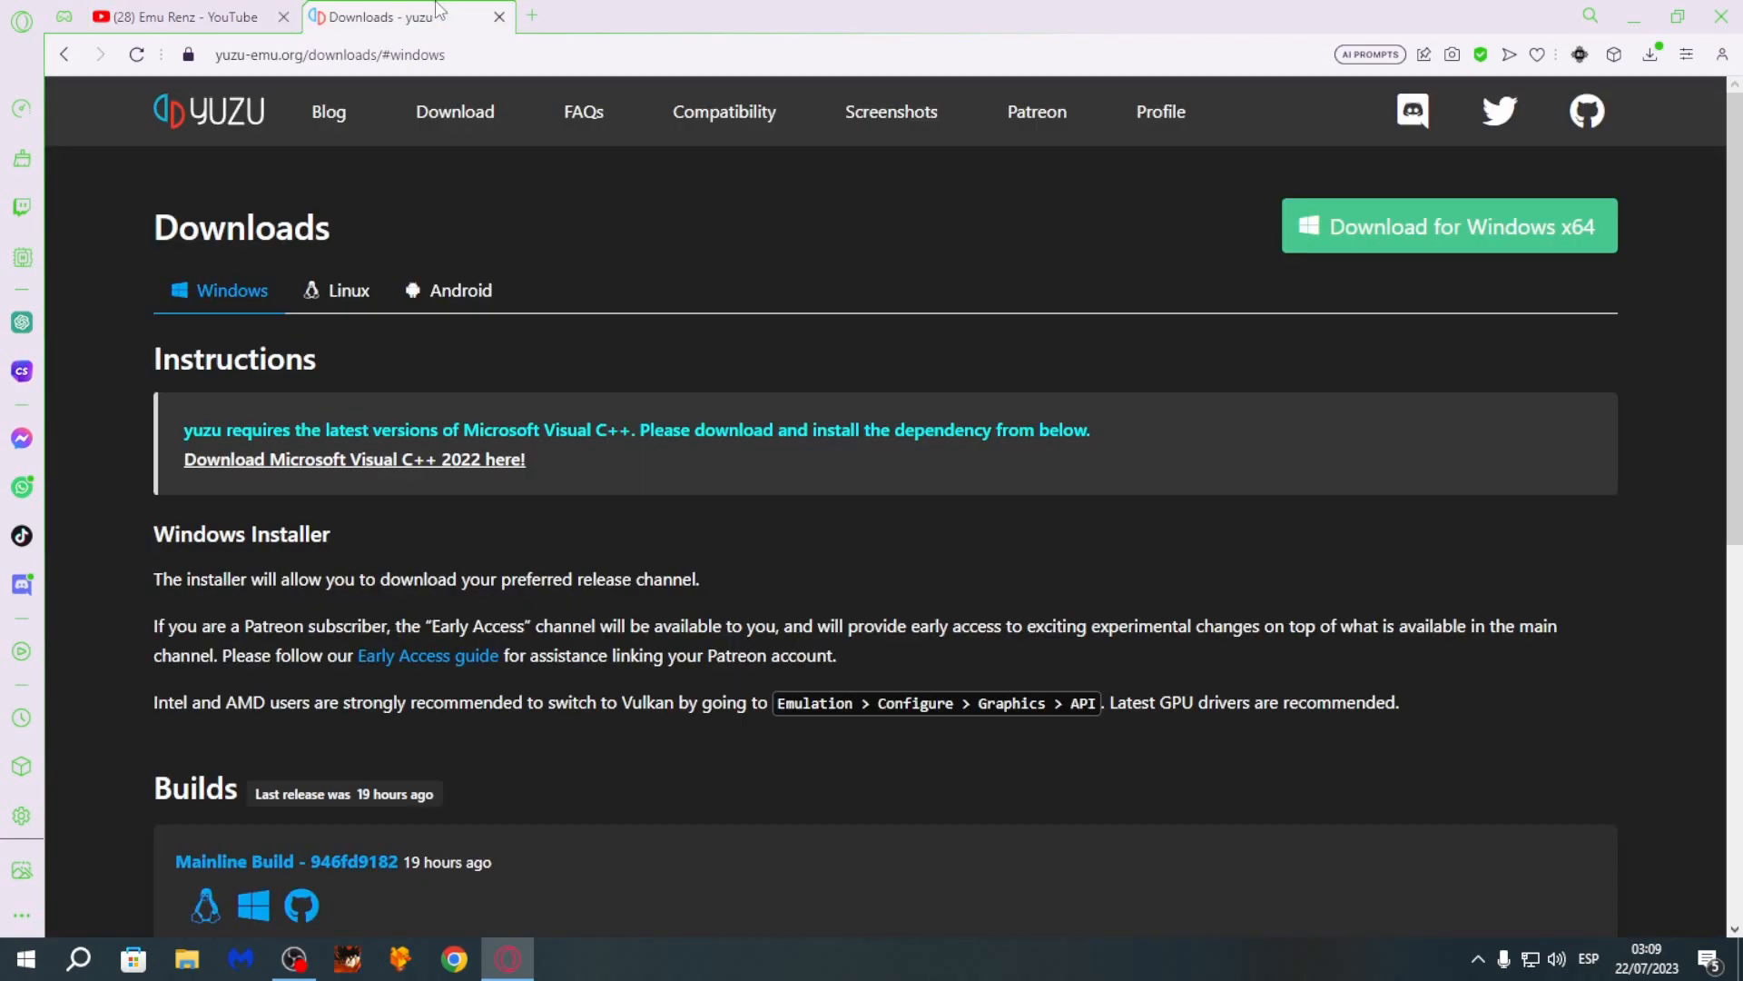
pyautogui.click(1410, 225)
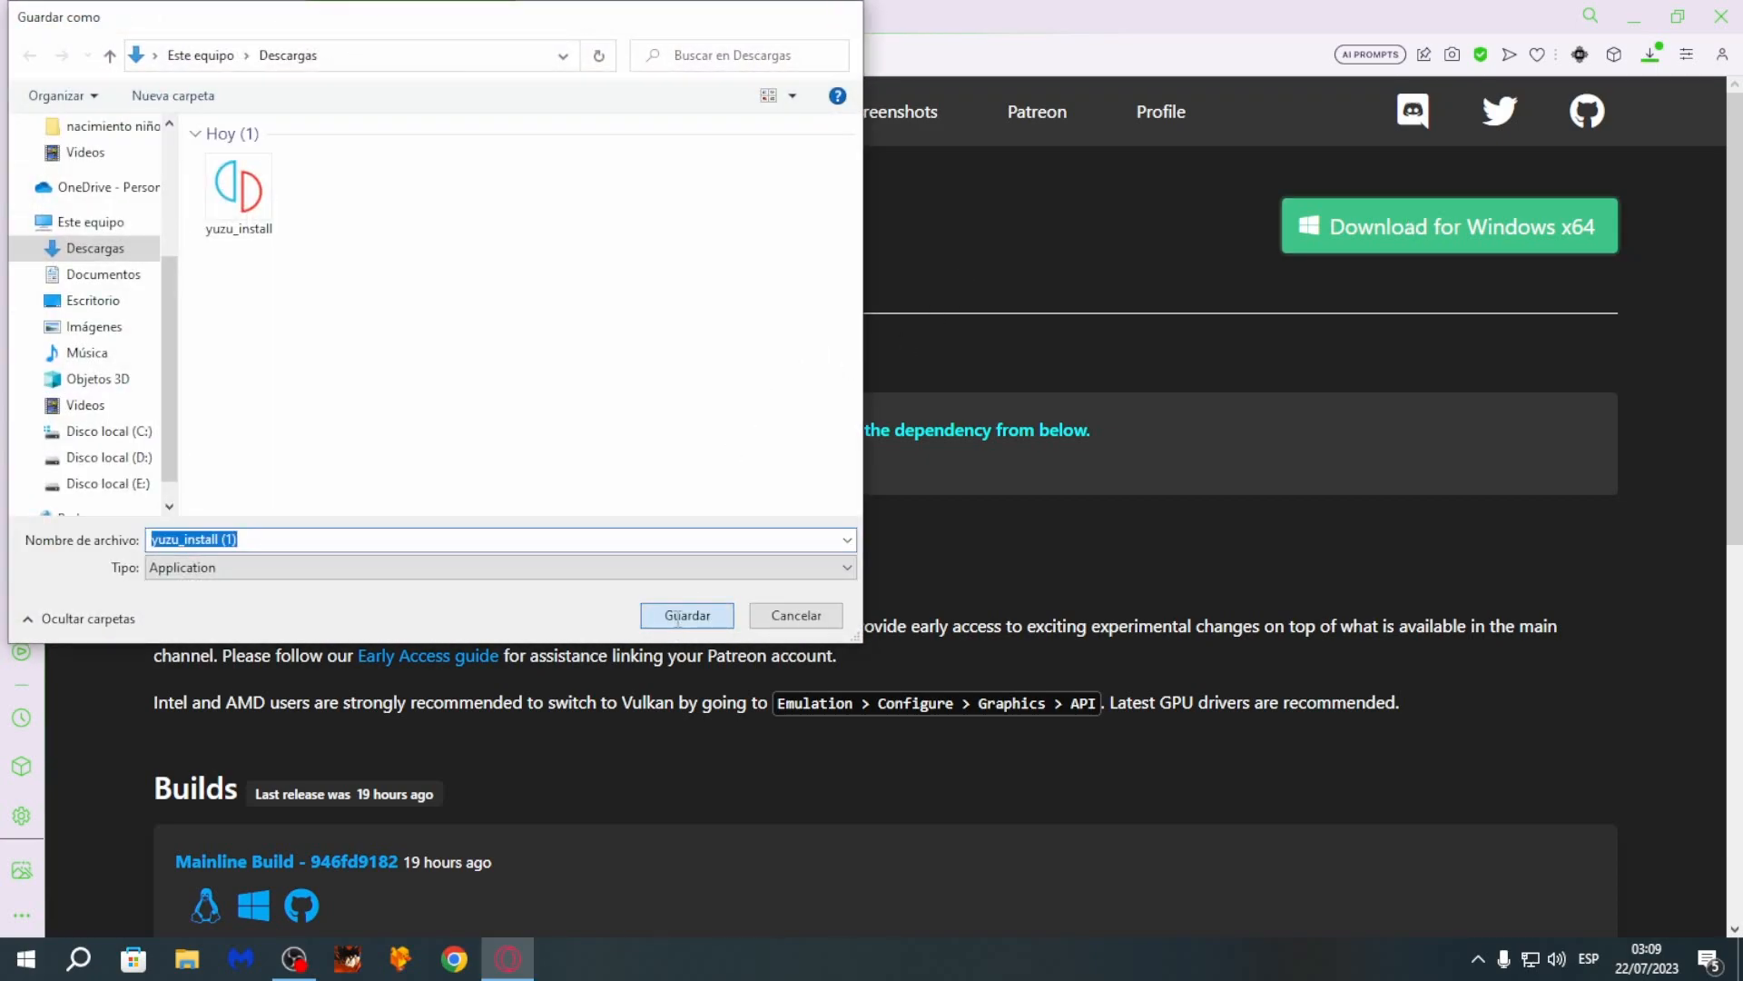
pyautogui.click(677, 616)
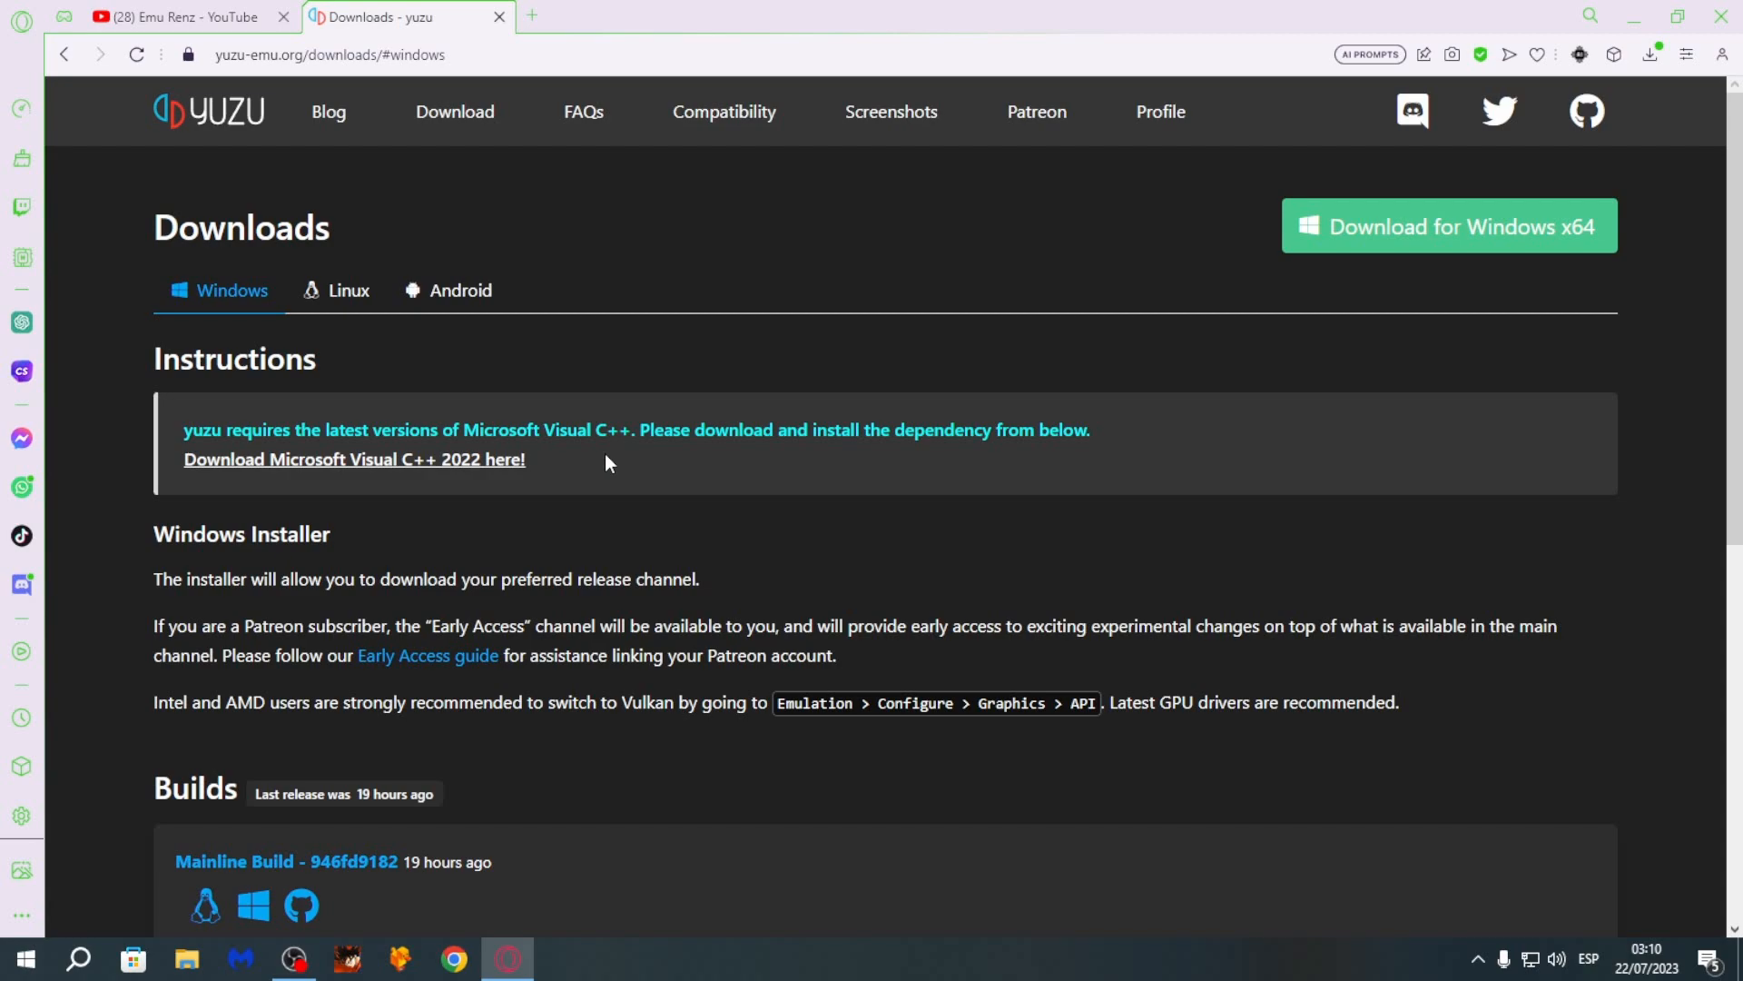
# - Open the yuzu folder on the desktop and extract the Keys FIX 16.x.x archive into a folder of its own
pyautogui.click(506, 958)
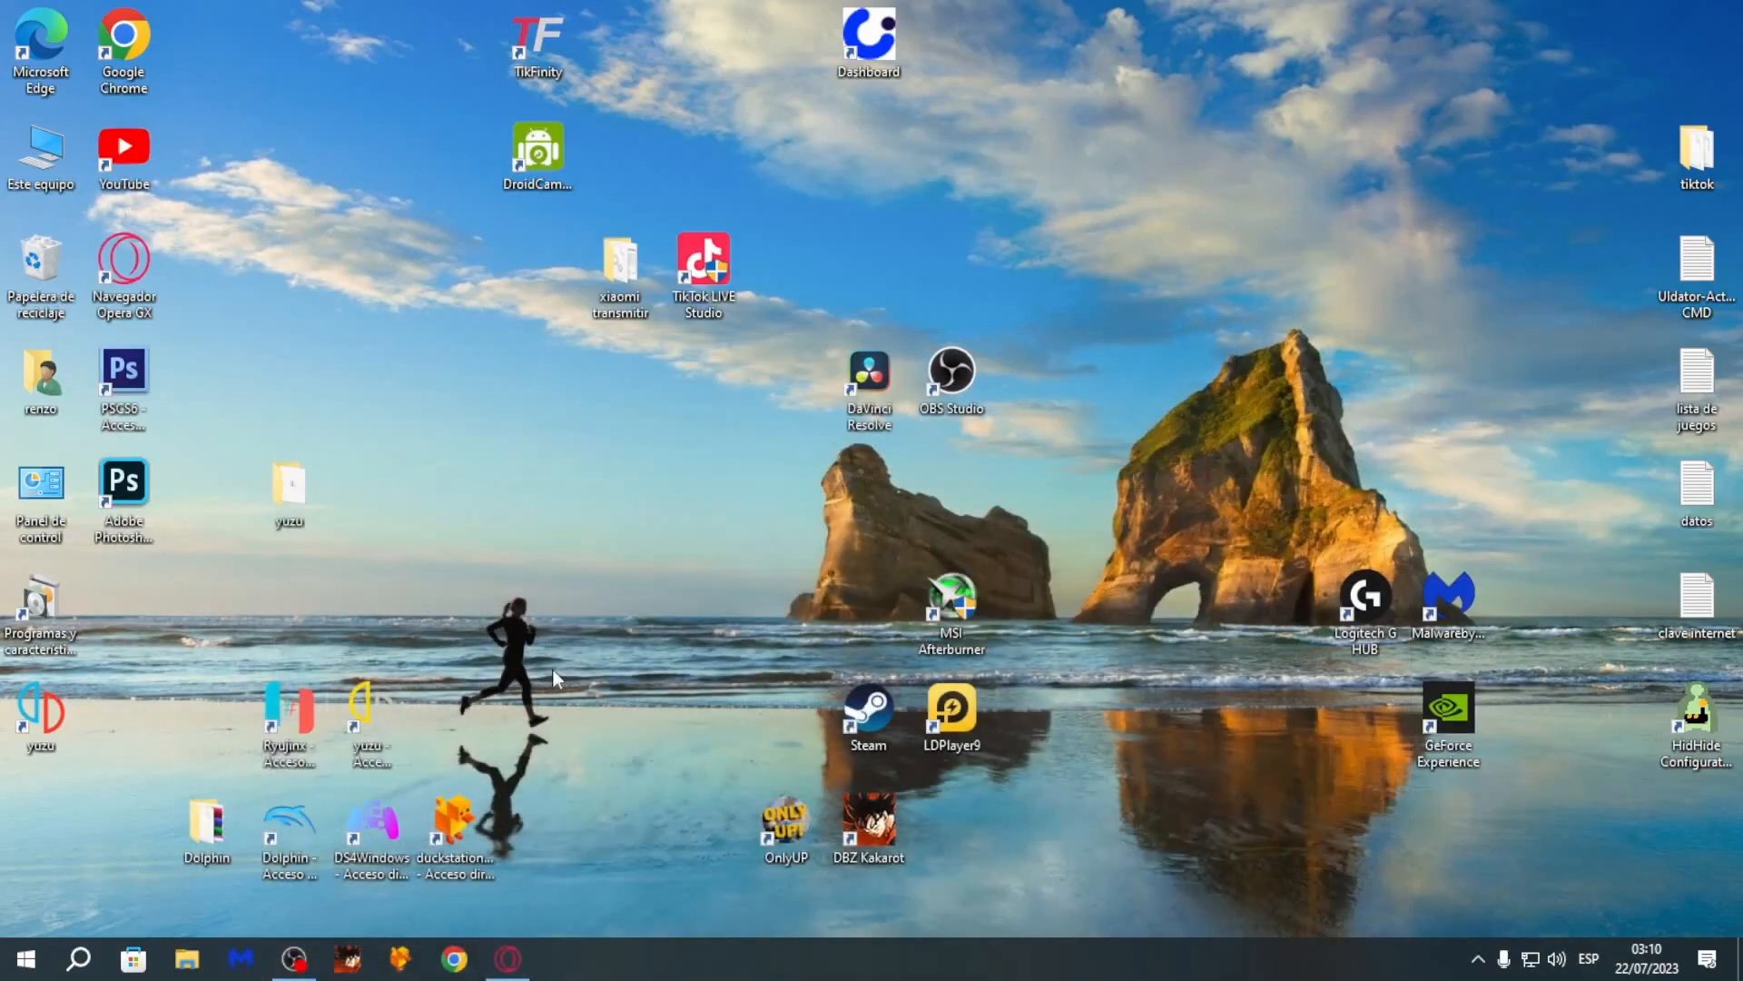
pyautogui.doubleClick(295, 498)
pyautogui.click(569, 314)
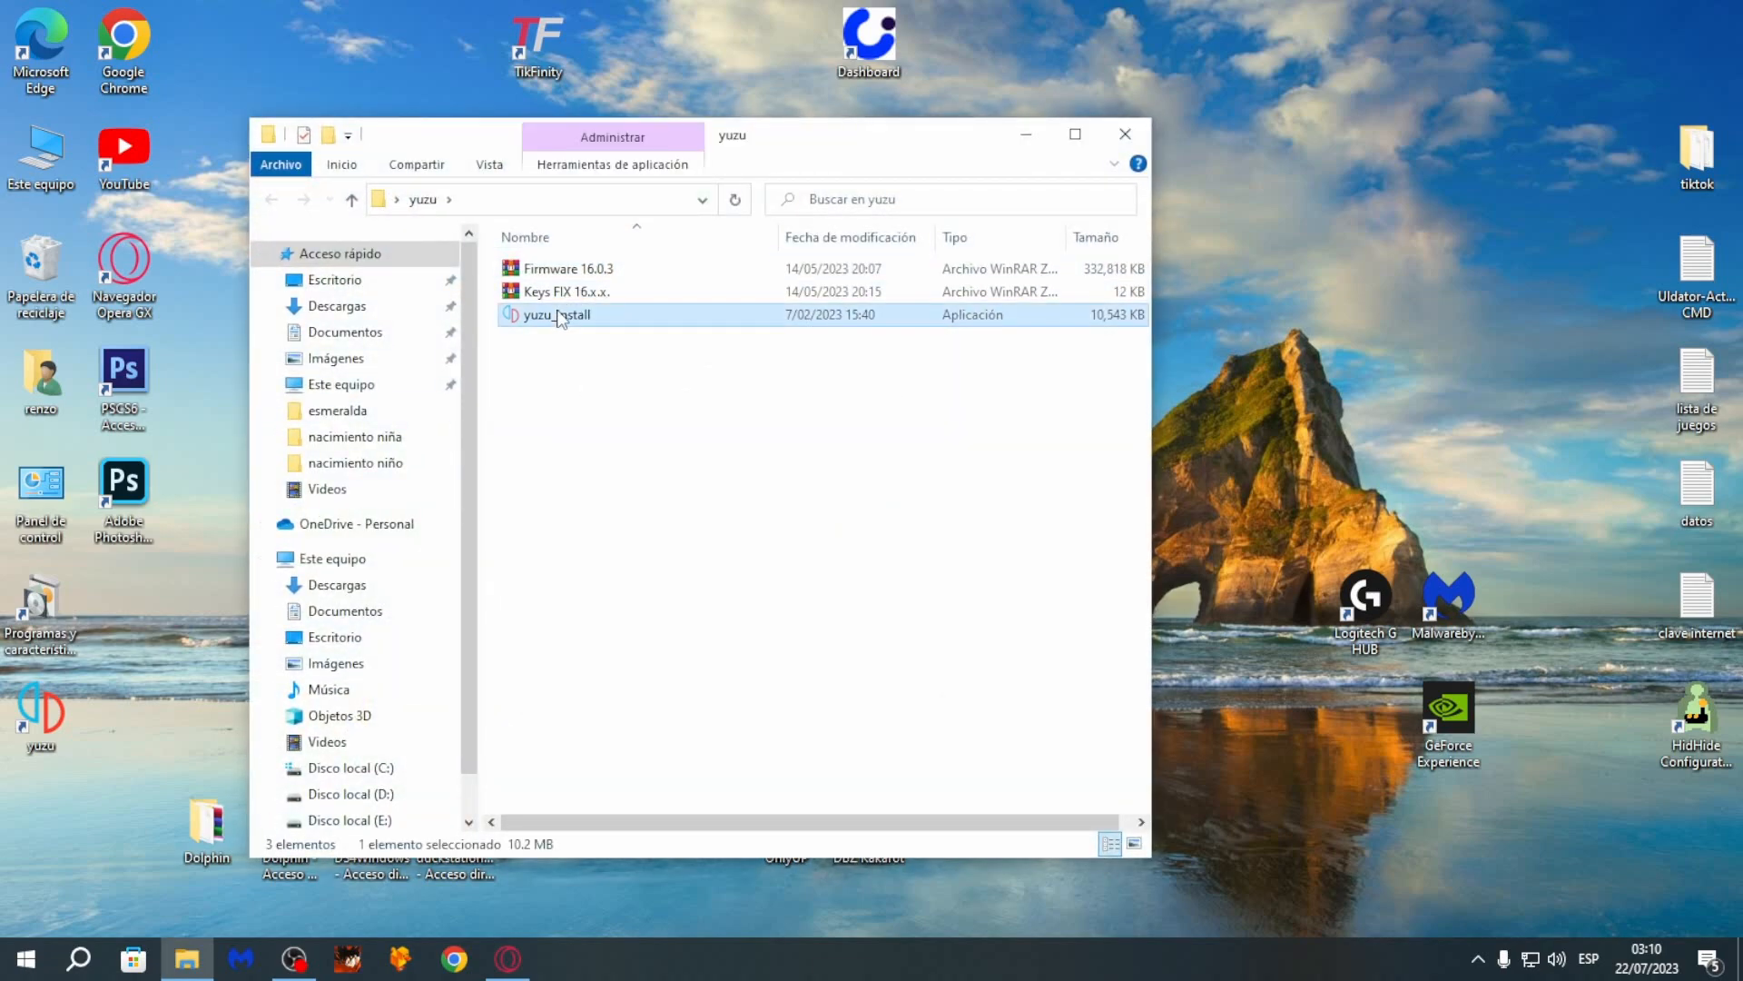
pyautogui.press('Up')
pyautogui.press('Up')
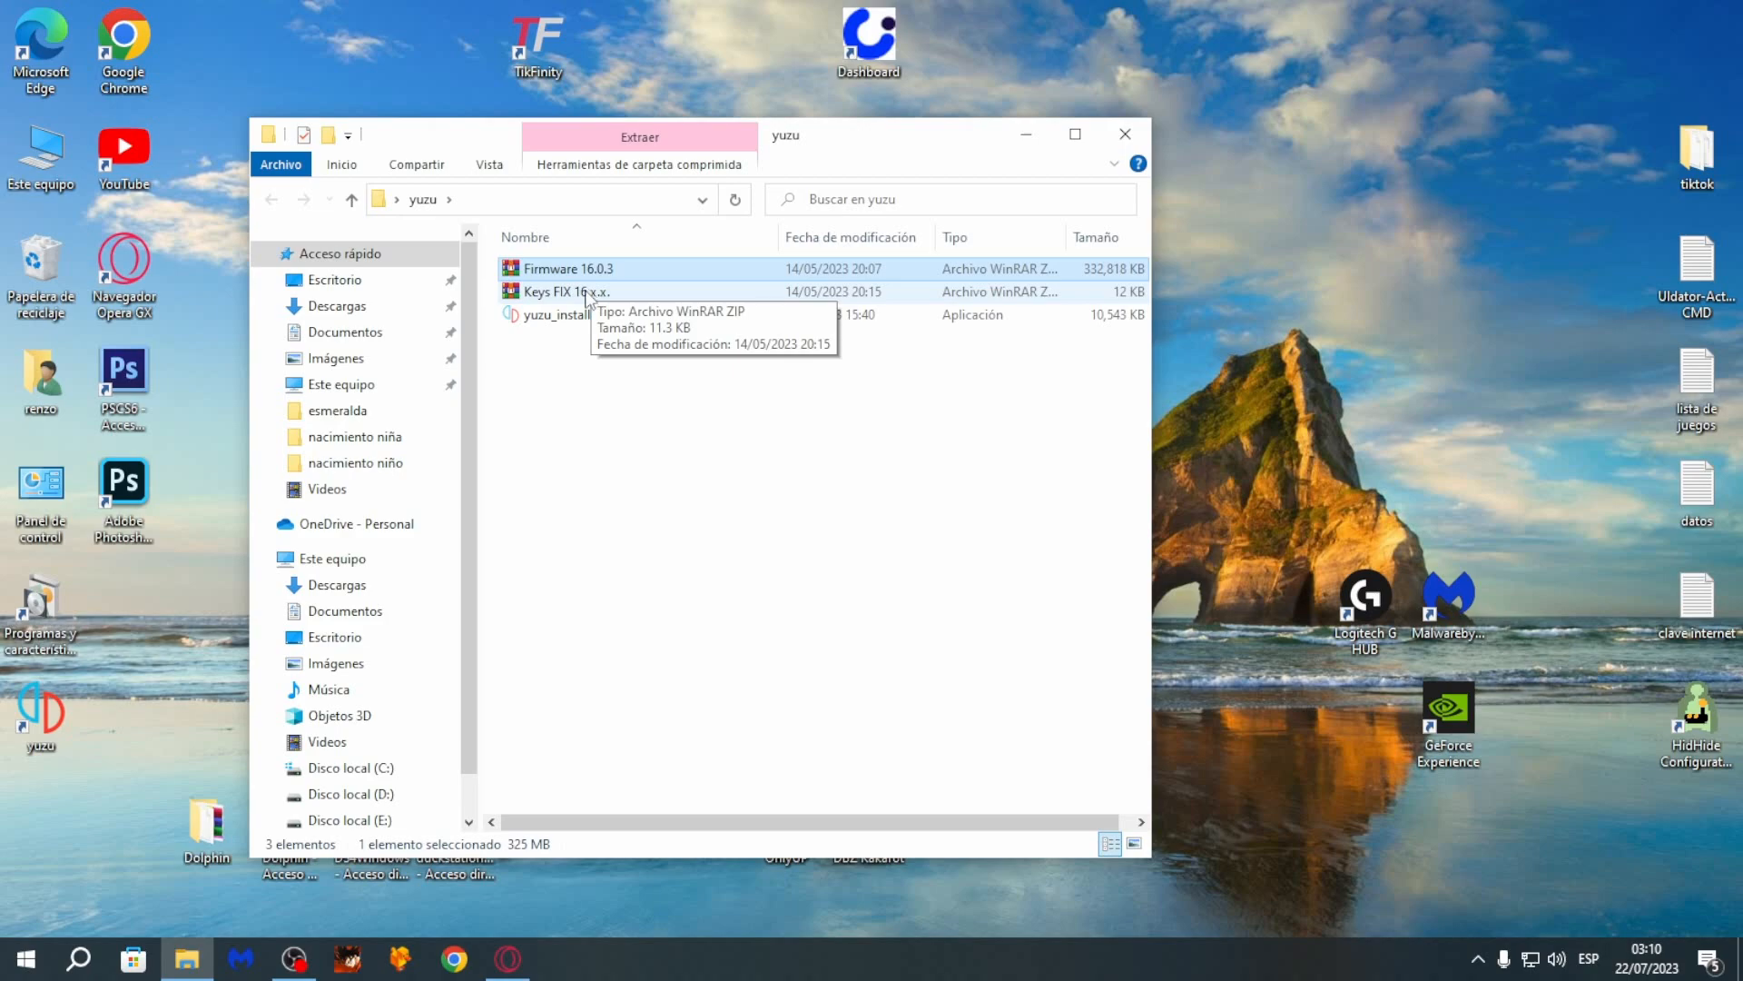
pyautogui.rightClick(585, 295)
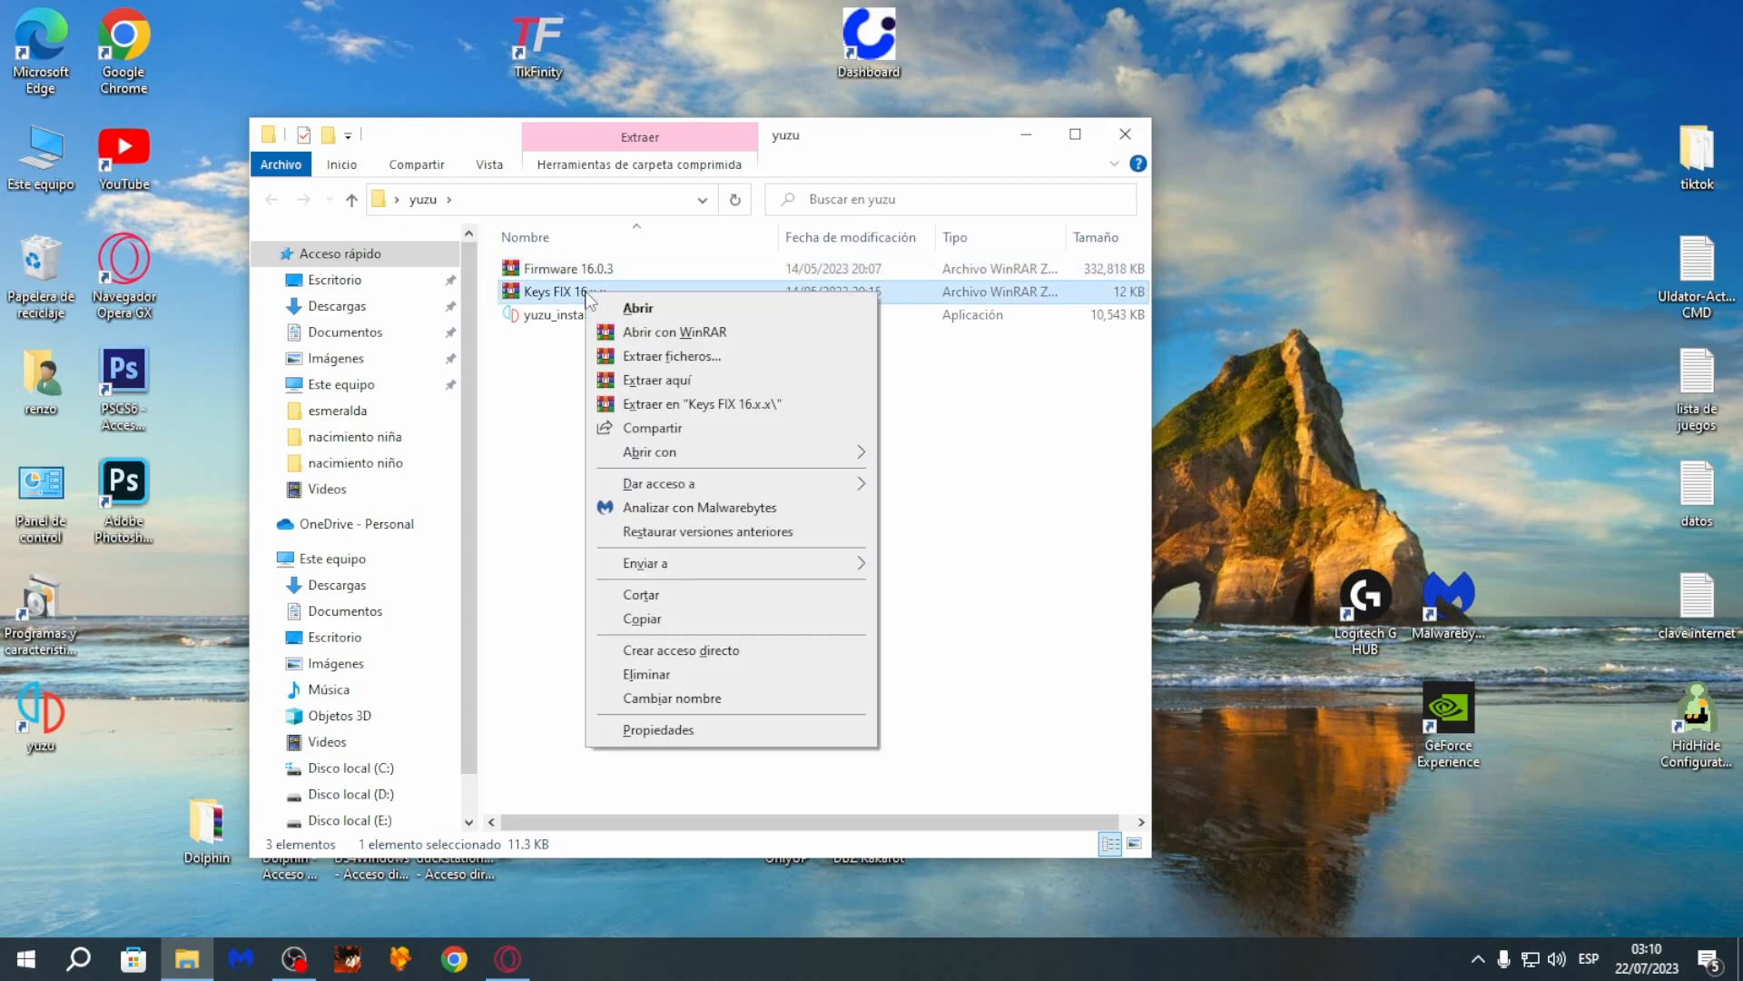
pyautogui.click(728, 401)
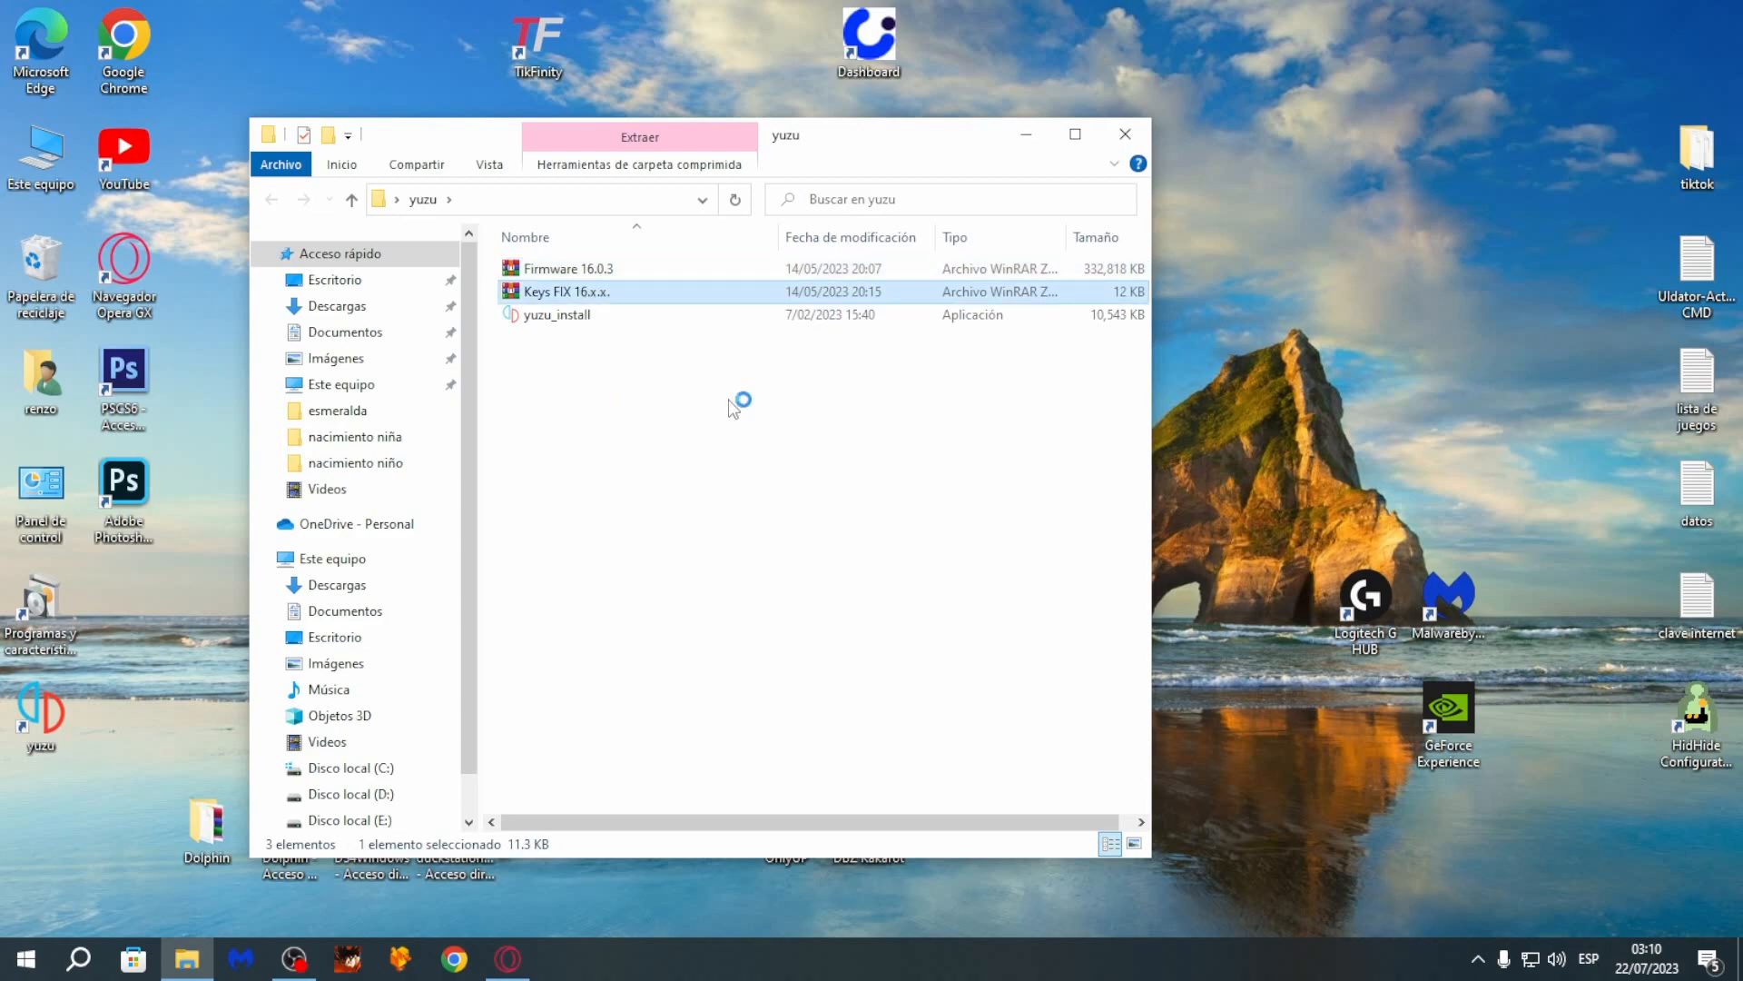
# - Extract the Firmware 16.0.3 archive into a folder of its own and check the contents of both extracted folders
pyautogui.click(595, 292)
pyautogui.rightClick(594, 292)
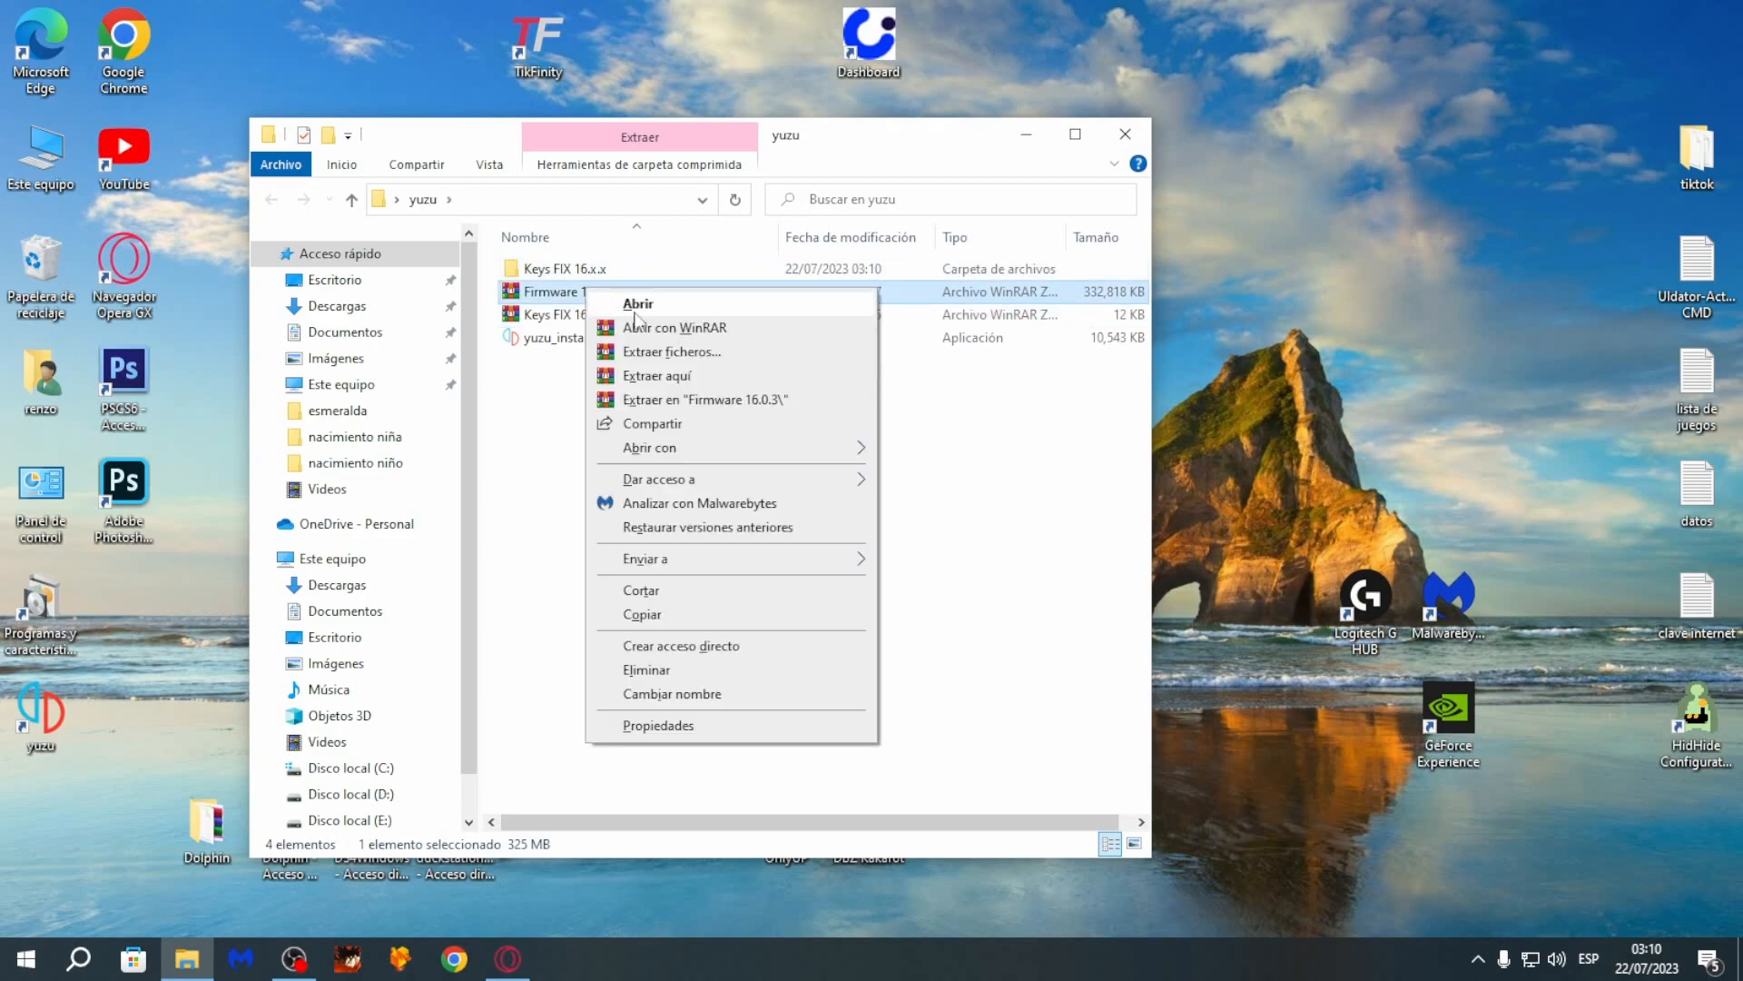
pyautogui.click(753, 399)
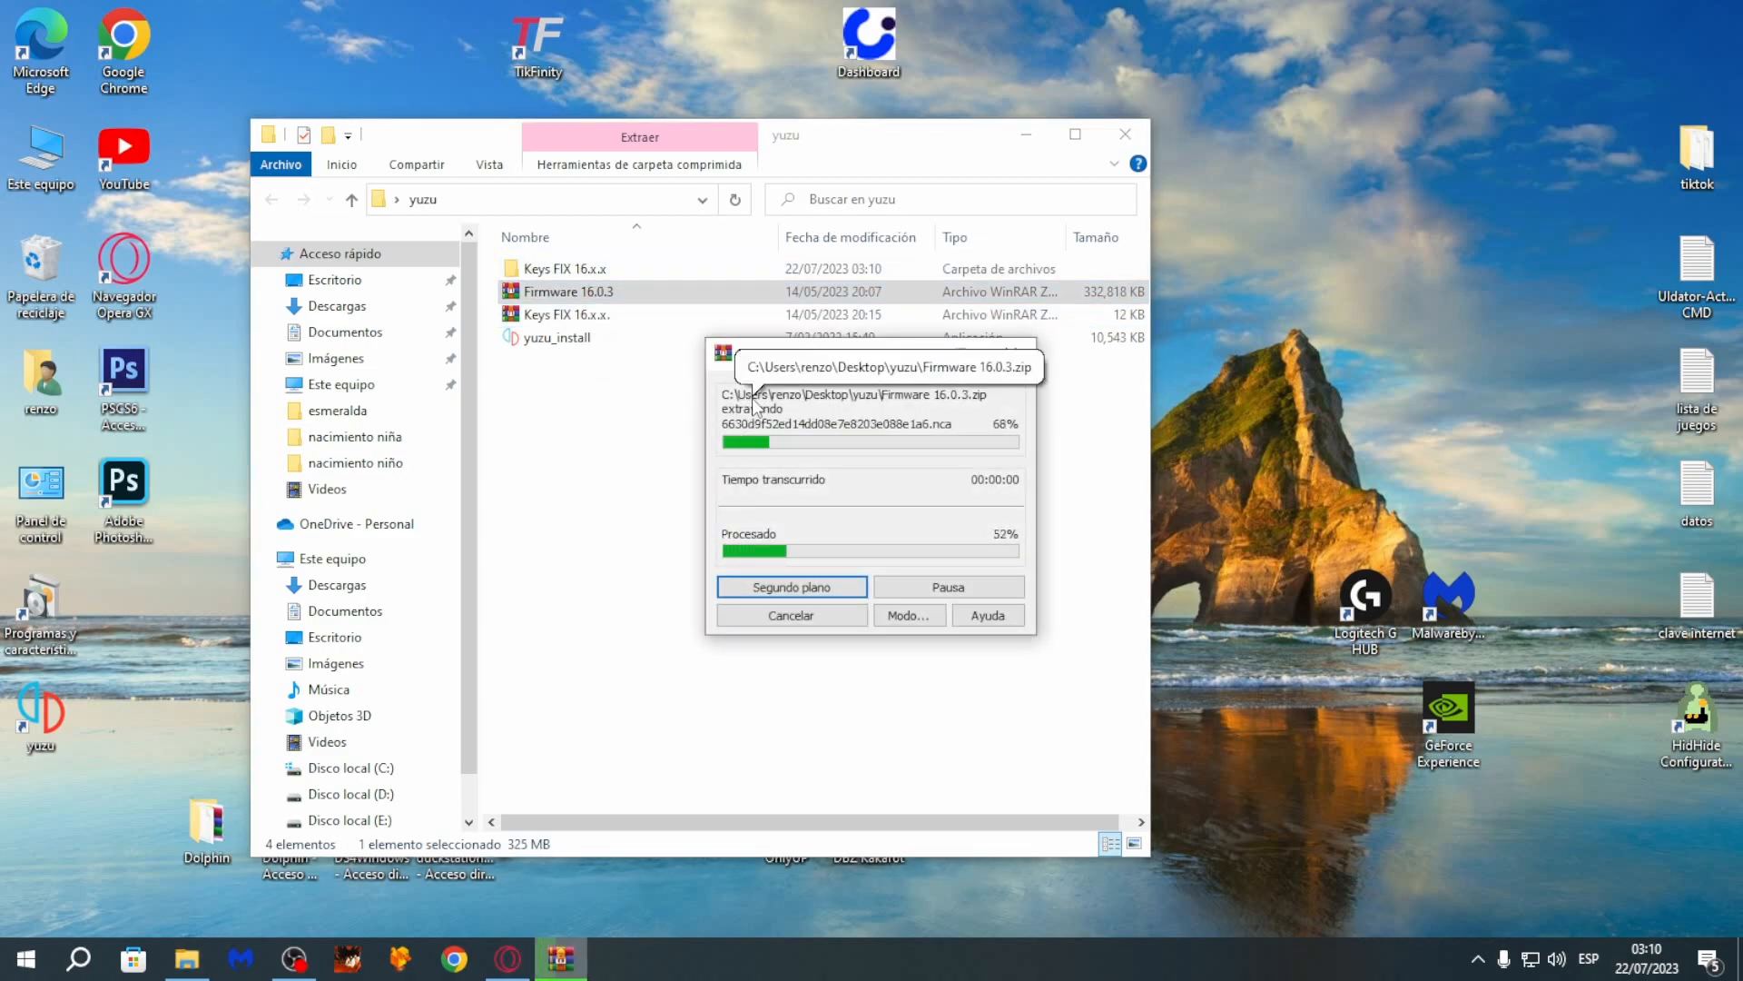
pyautogui.doubleClick(581, 270)
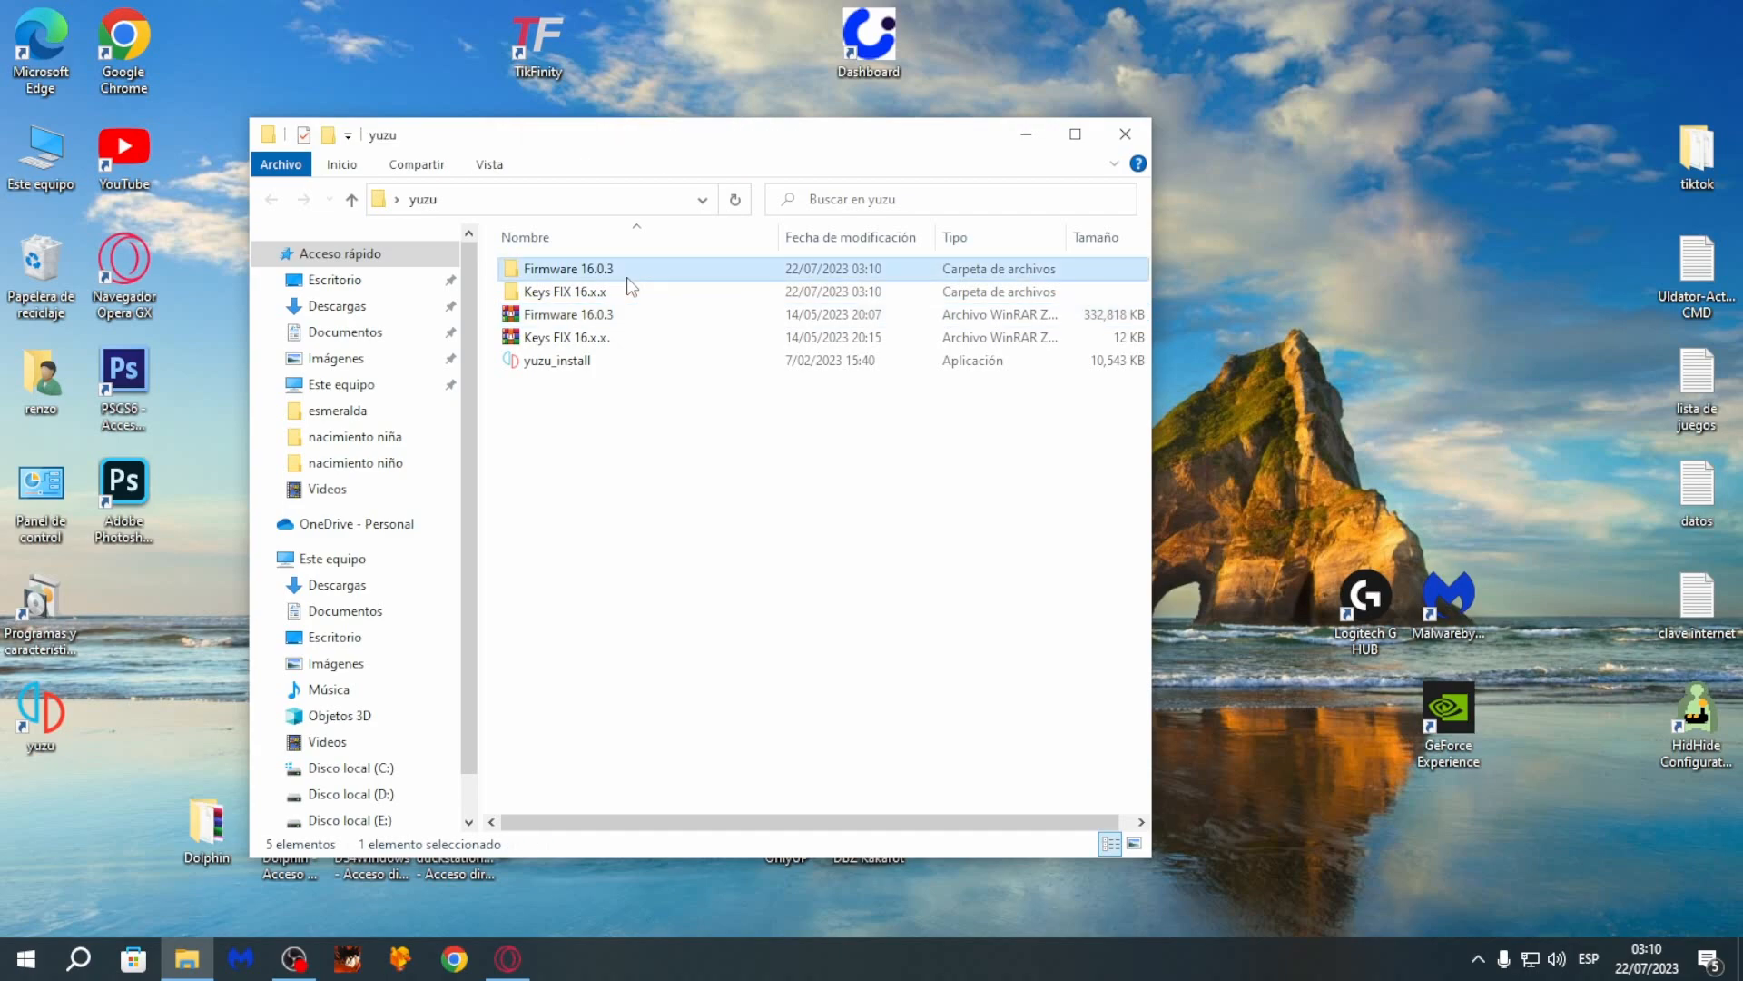
pyautogui.click(353, 200)
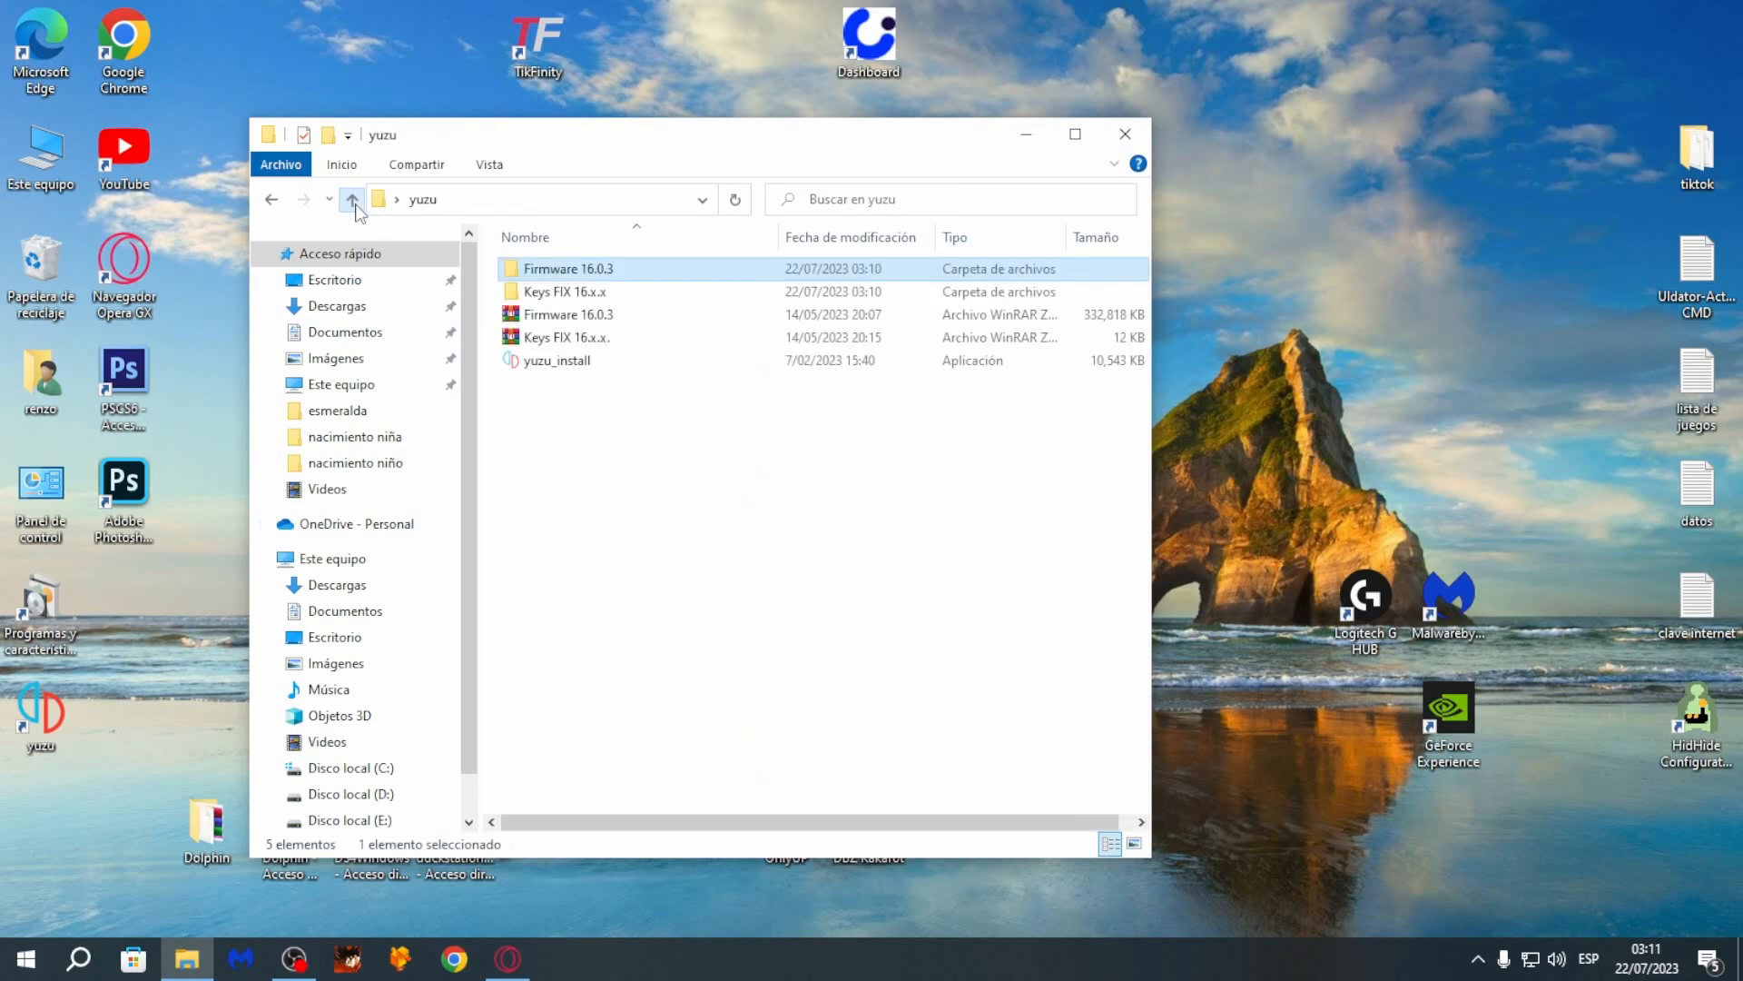
pyautogui.doubleClick(544, 292)
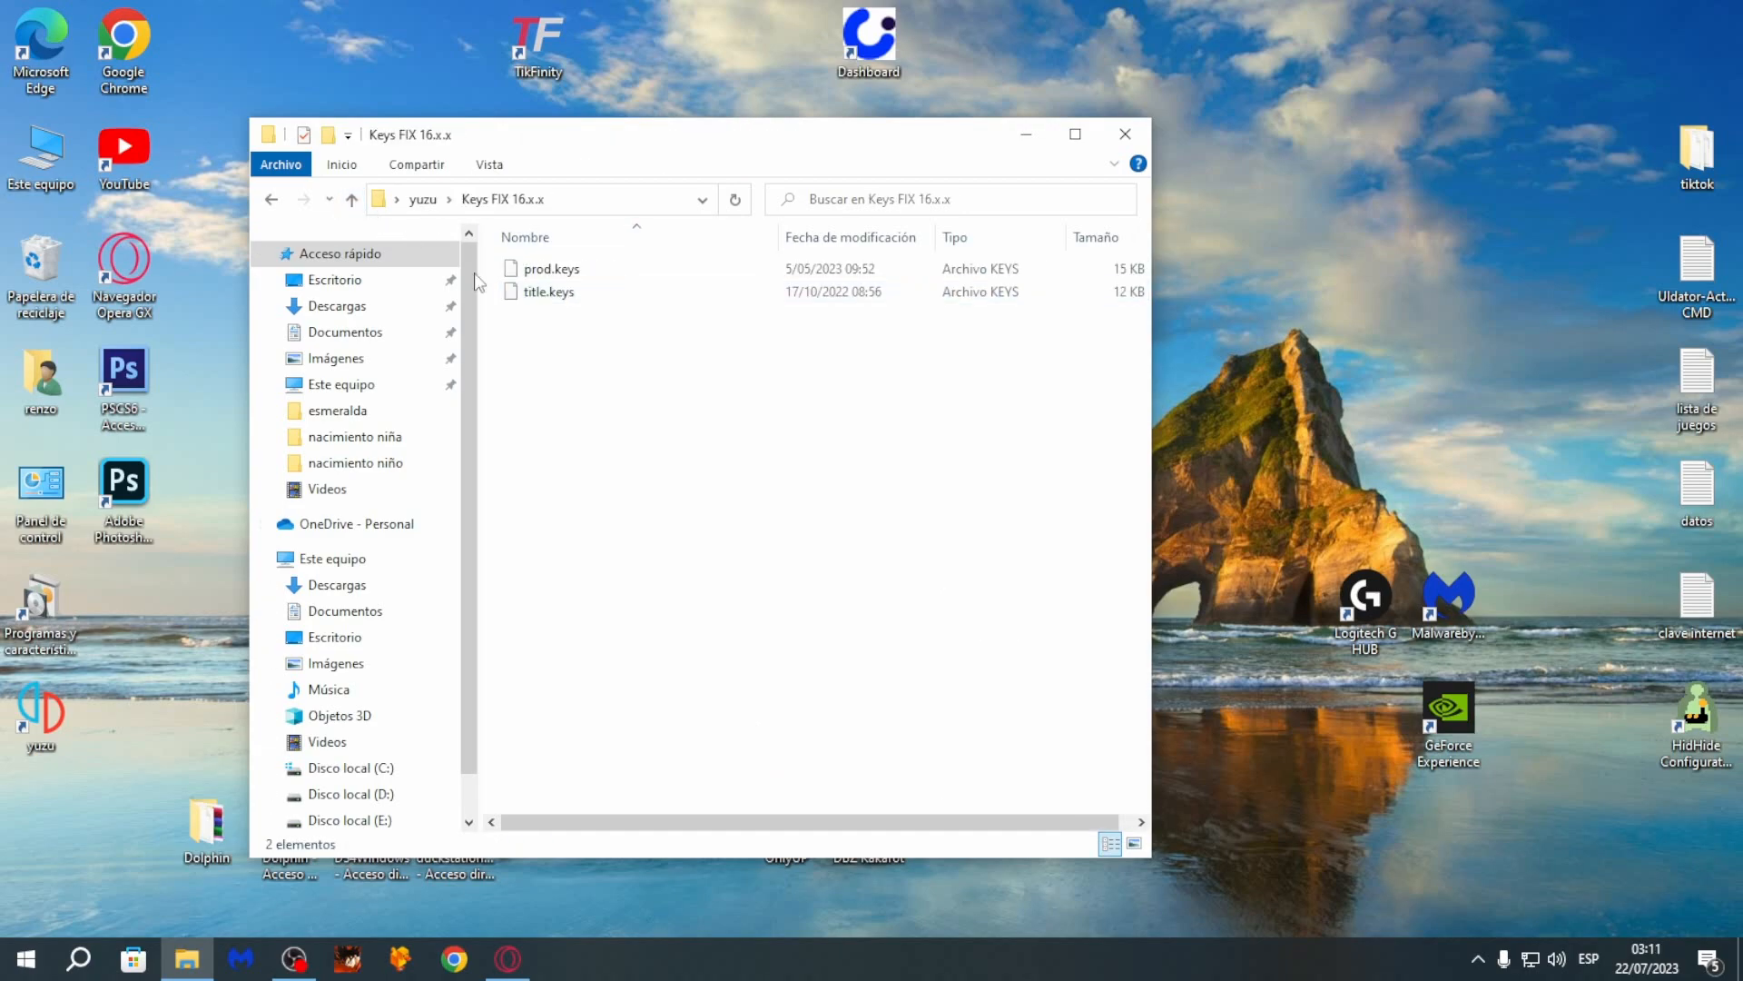
pyautogui.click(352, 200)
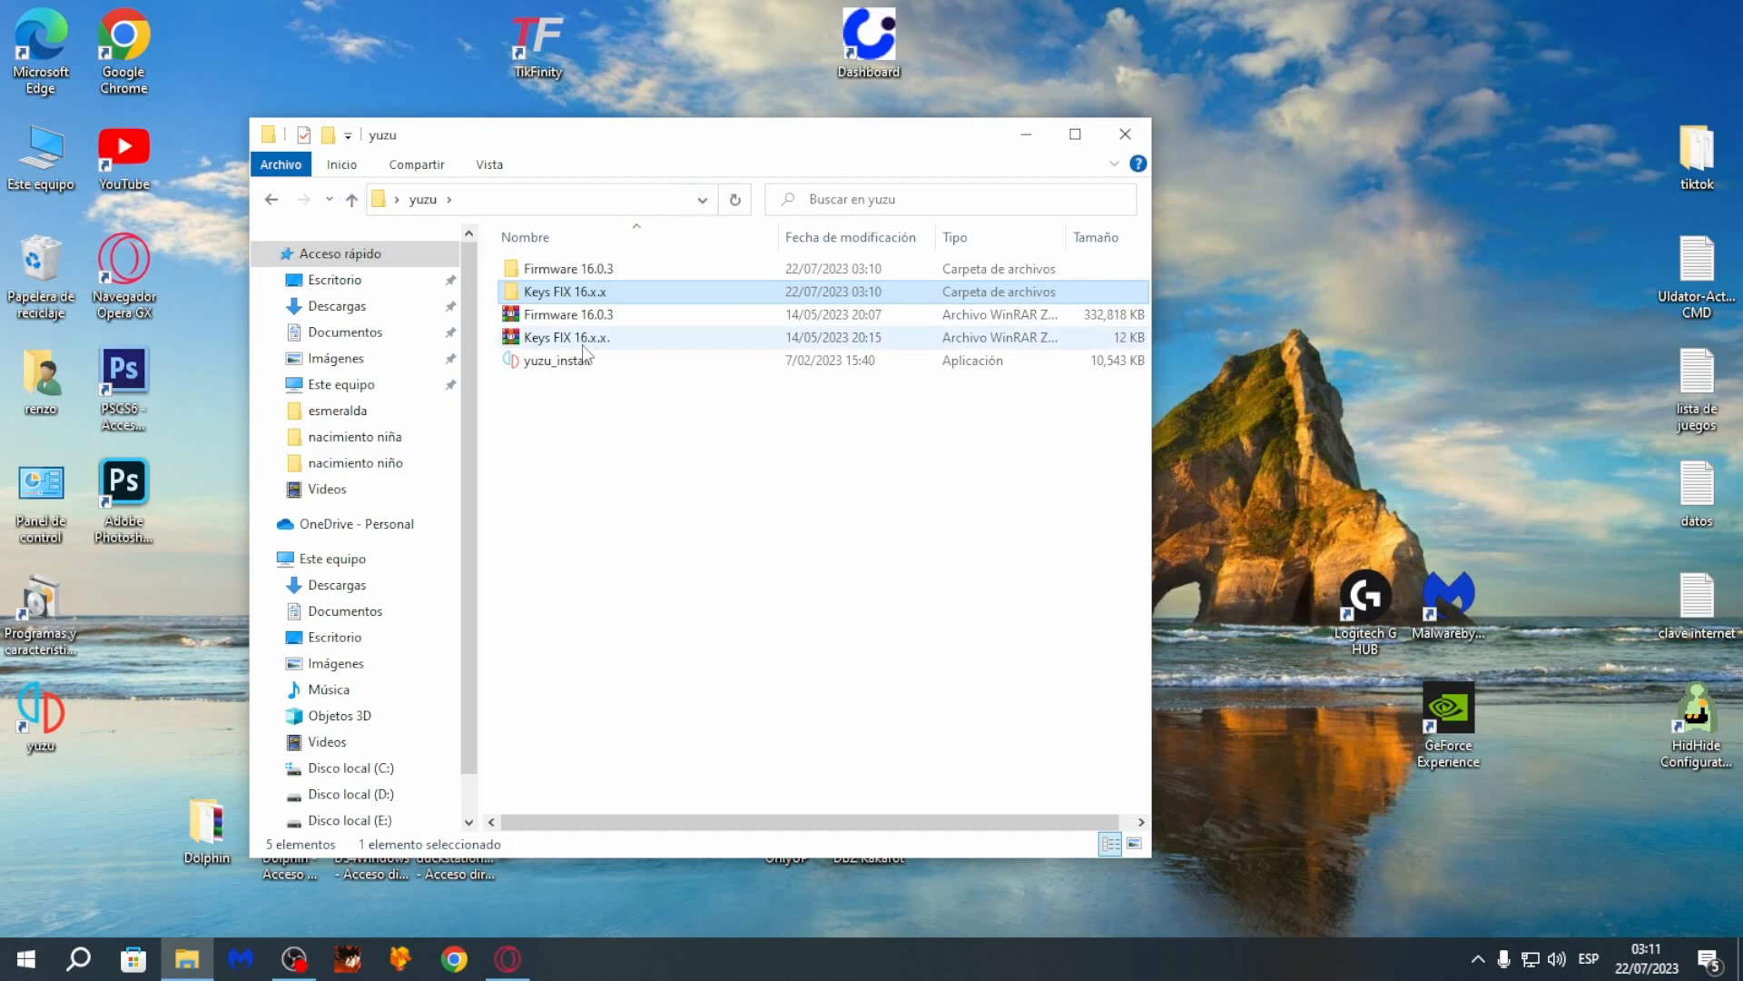
# - Run yuzu_install to install the standard yuzu package with a shortcut, then launch yuzu and dismiss the missing-keys warning
pyautogui.doubleClick(556, 360)
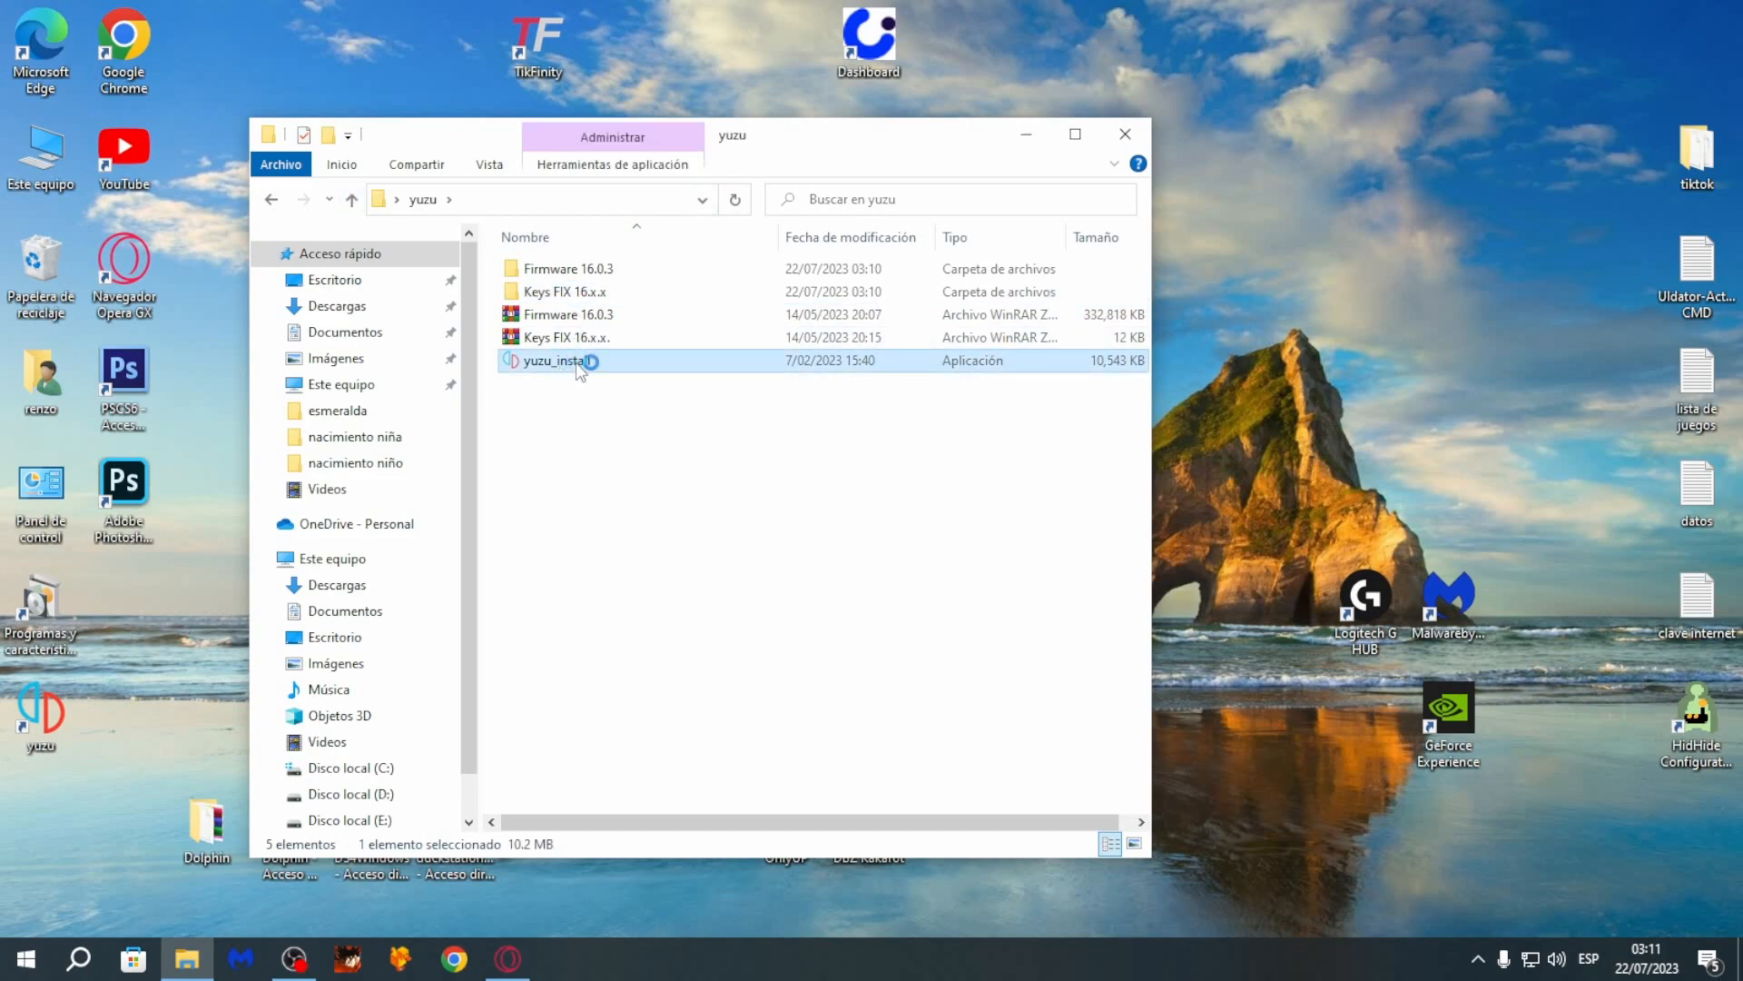
pyautogui.click(1026, 134)
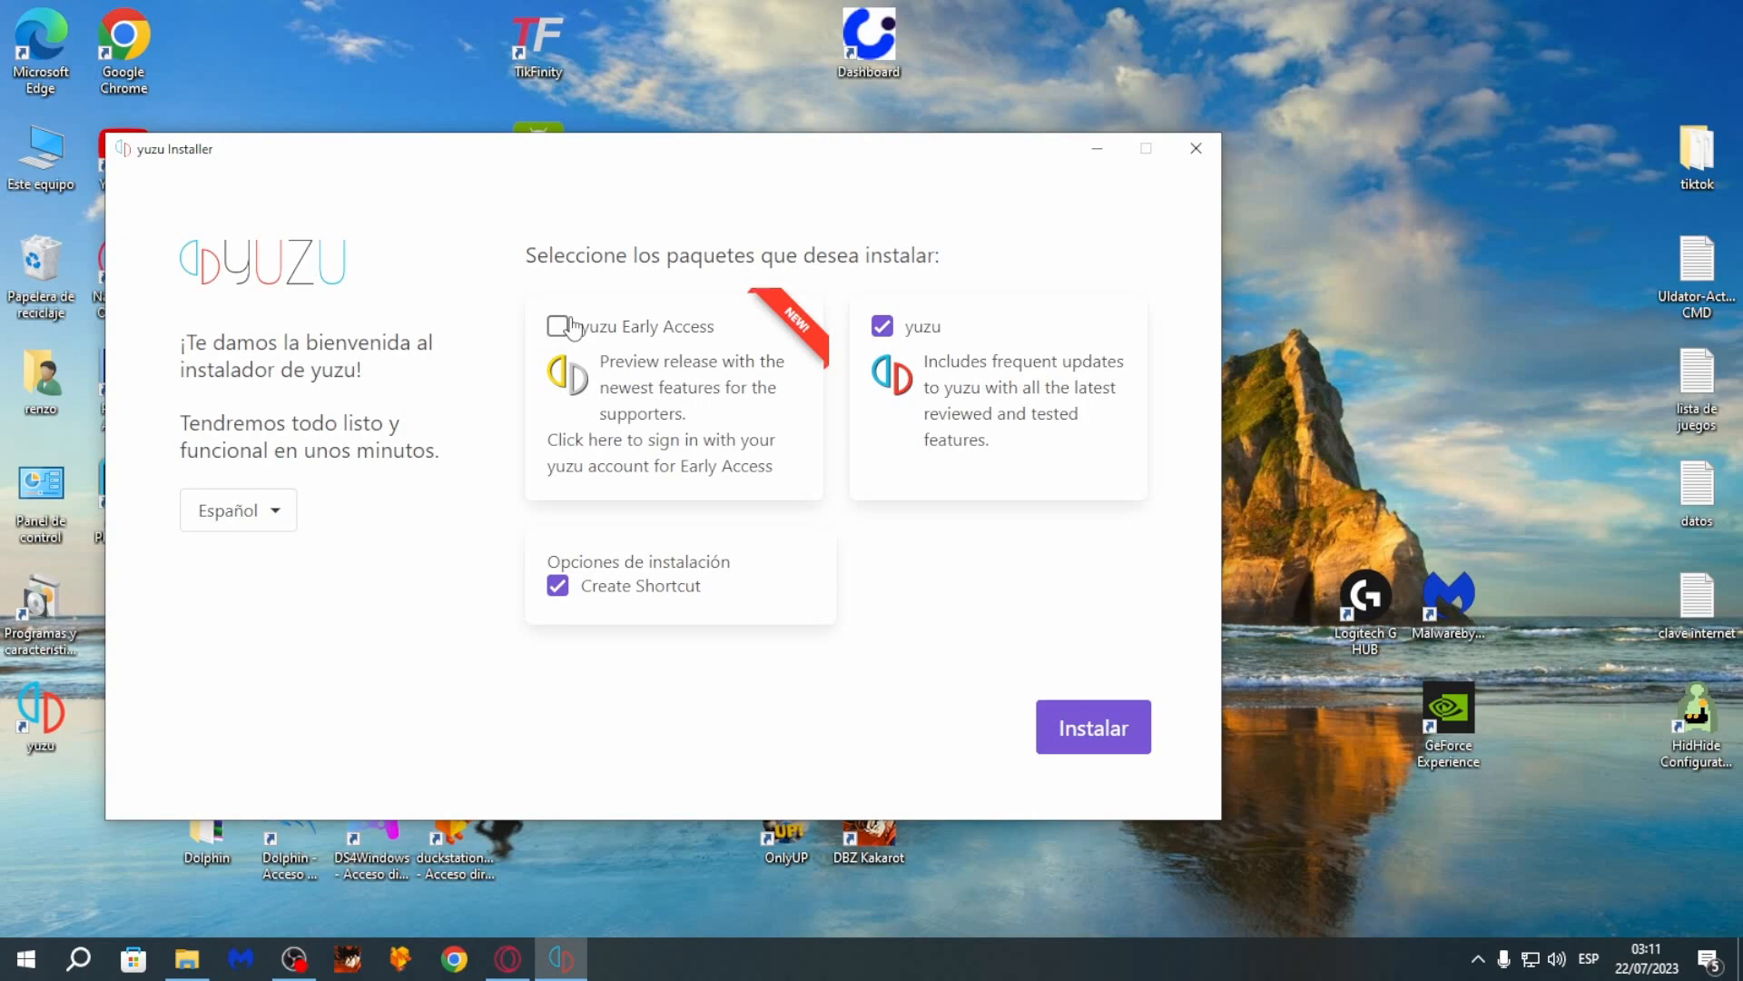
pyautogui.click(1093, 741)
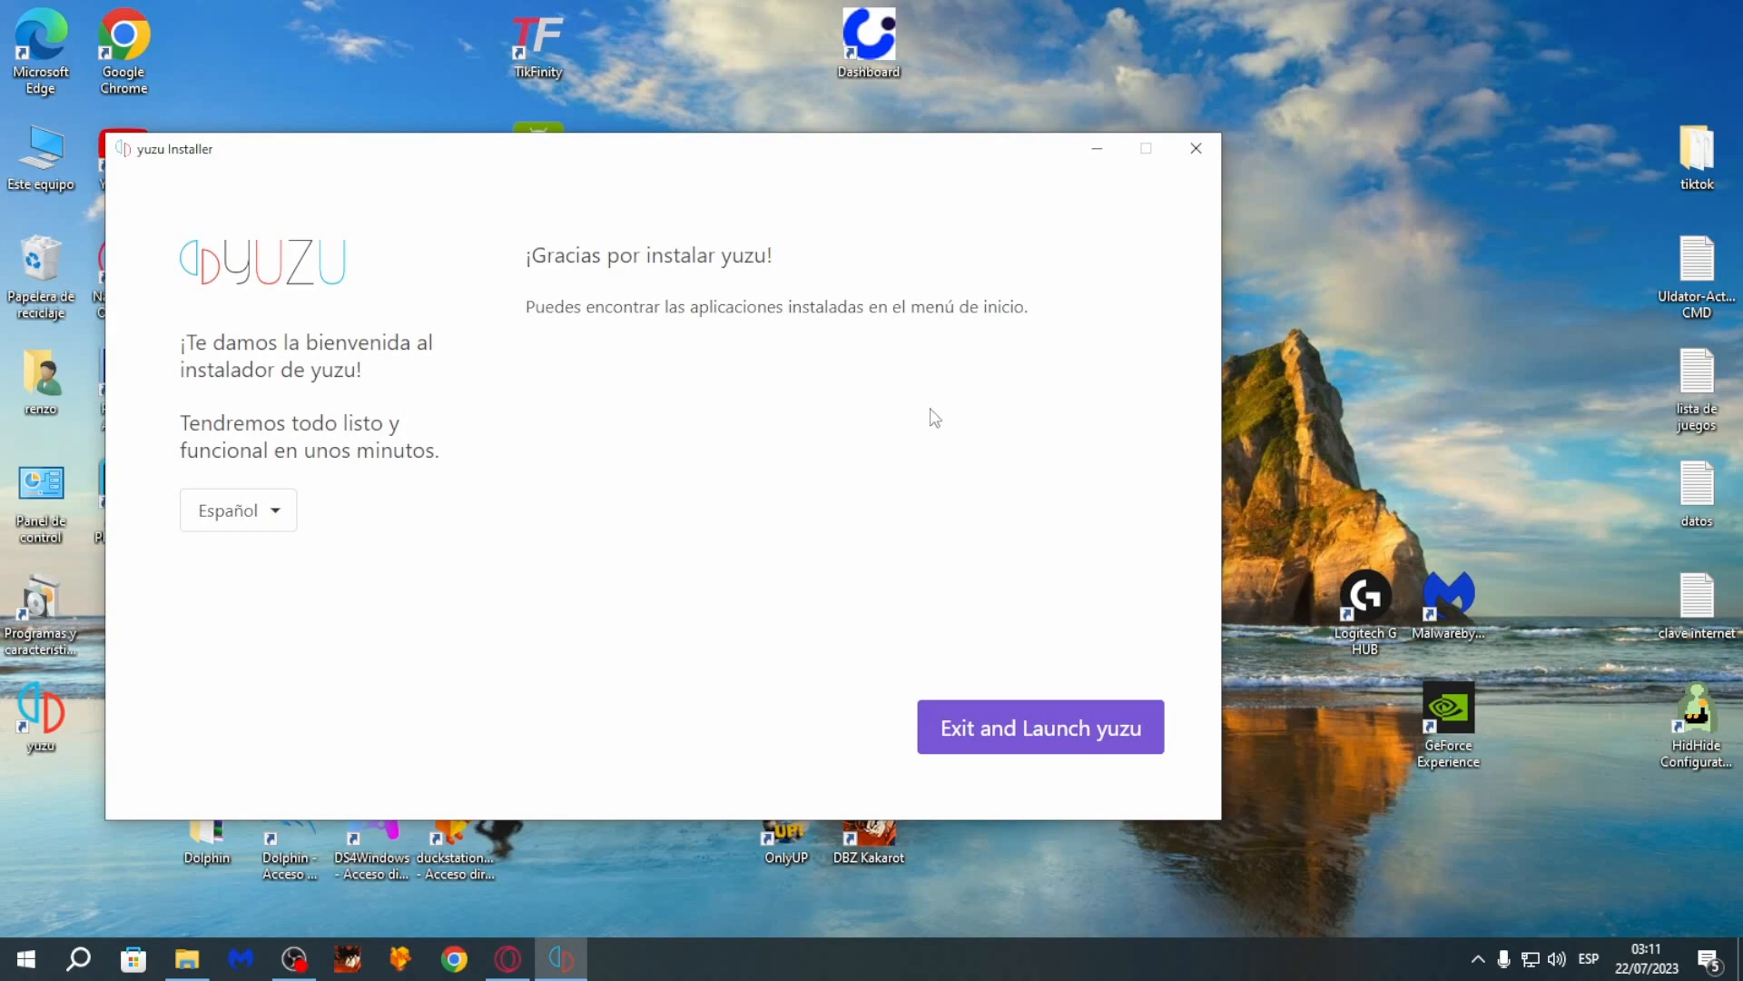
pyautogui.click(1044, 726)
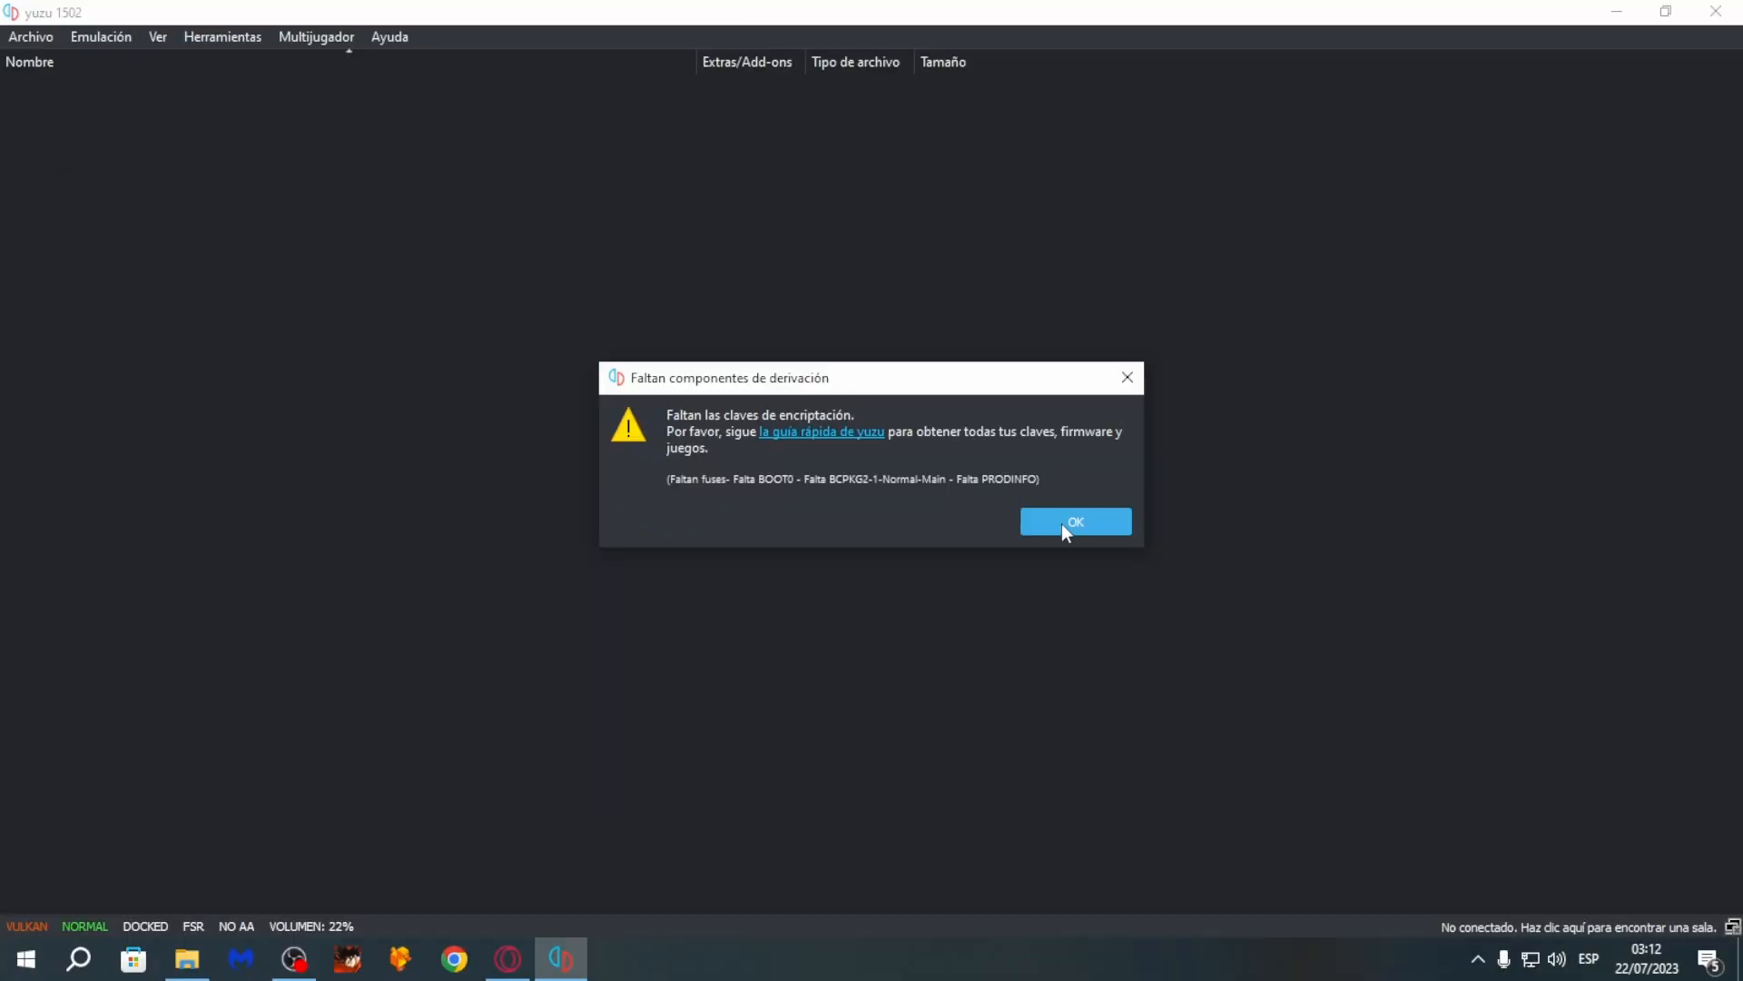
pyautogui.click(1088, 519)
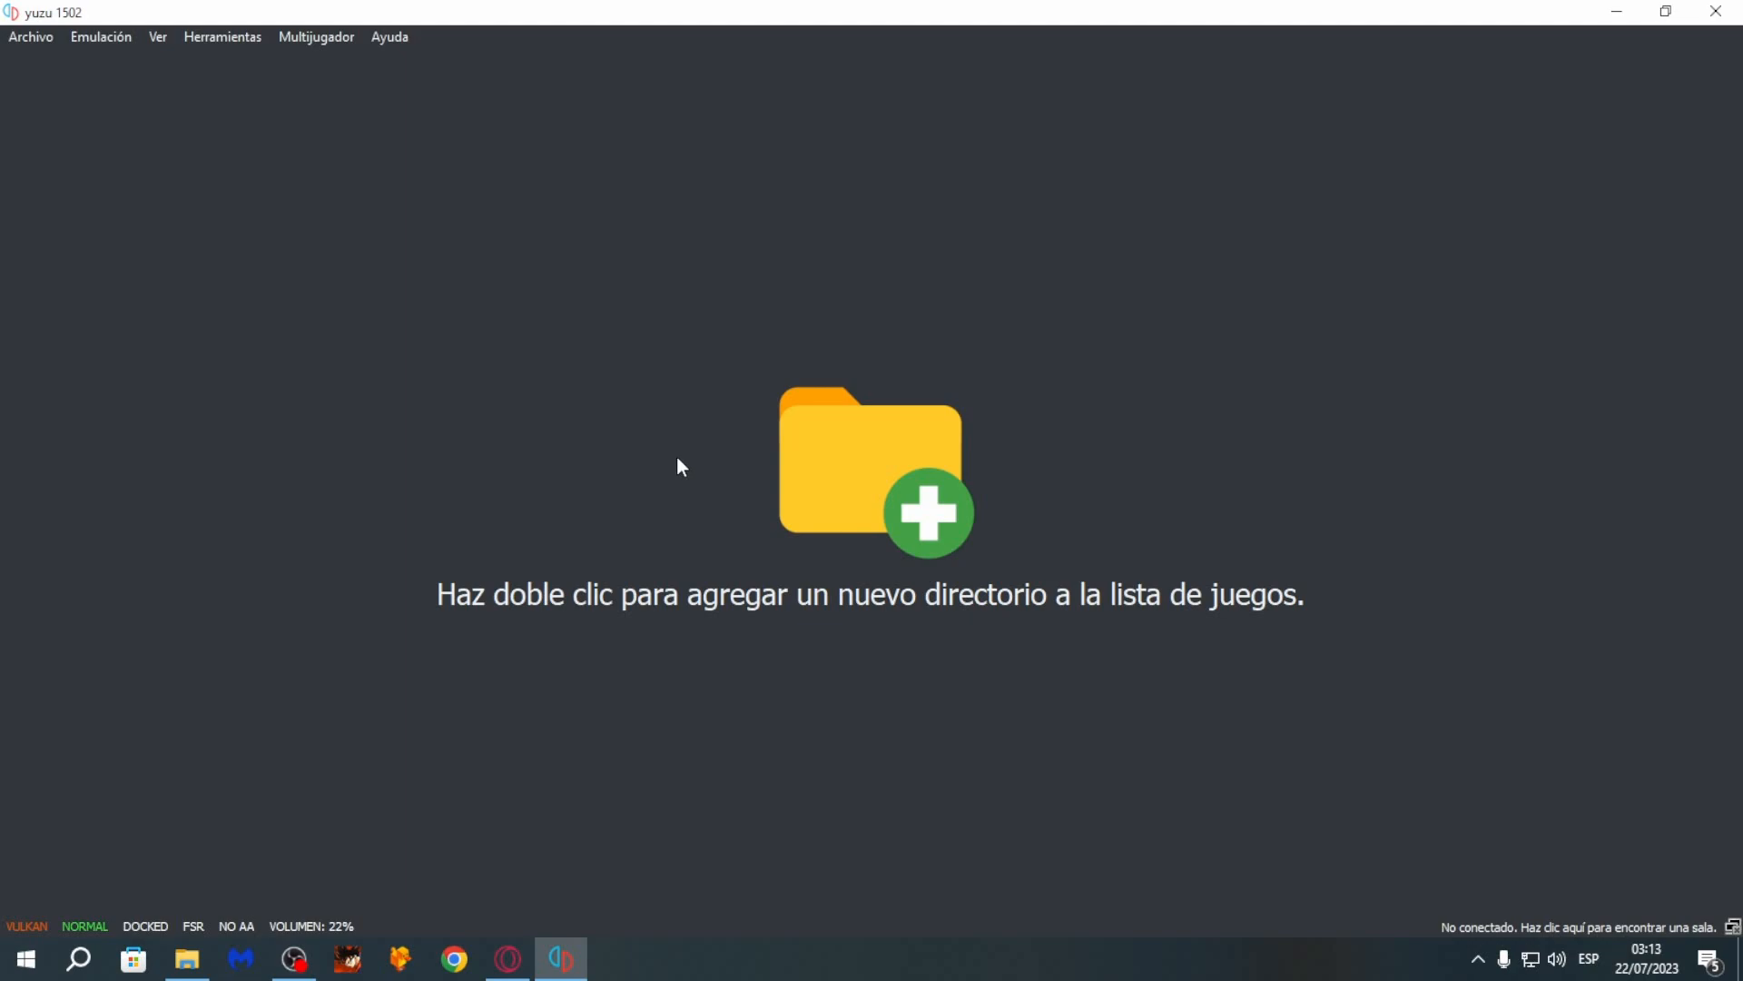
# - Open yuzu's data folder from the emulator and go into its keys folder
pyautogui.click(36, 41)
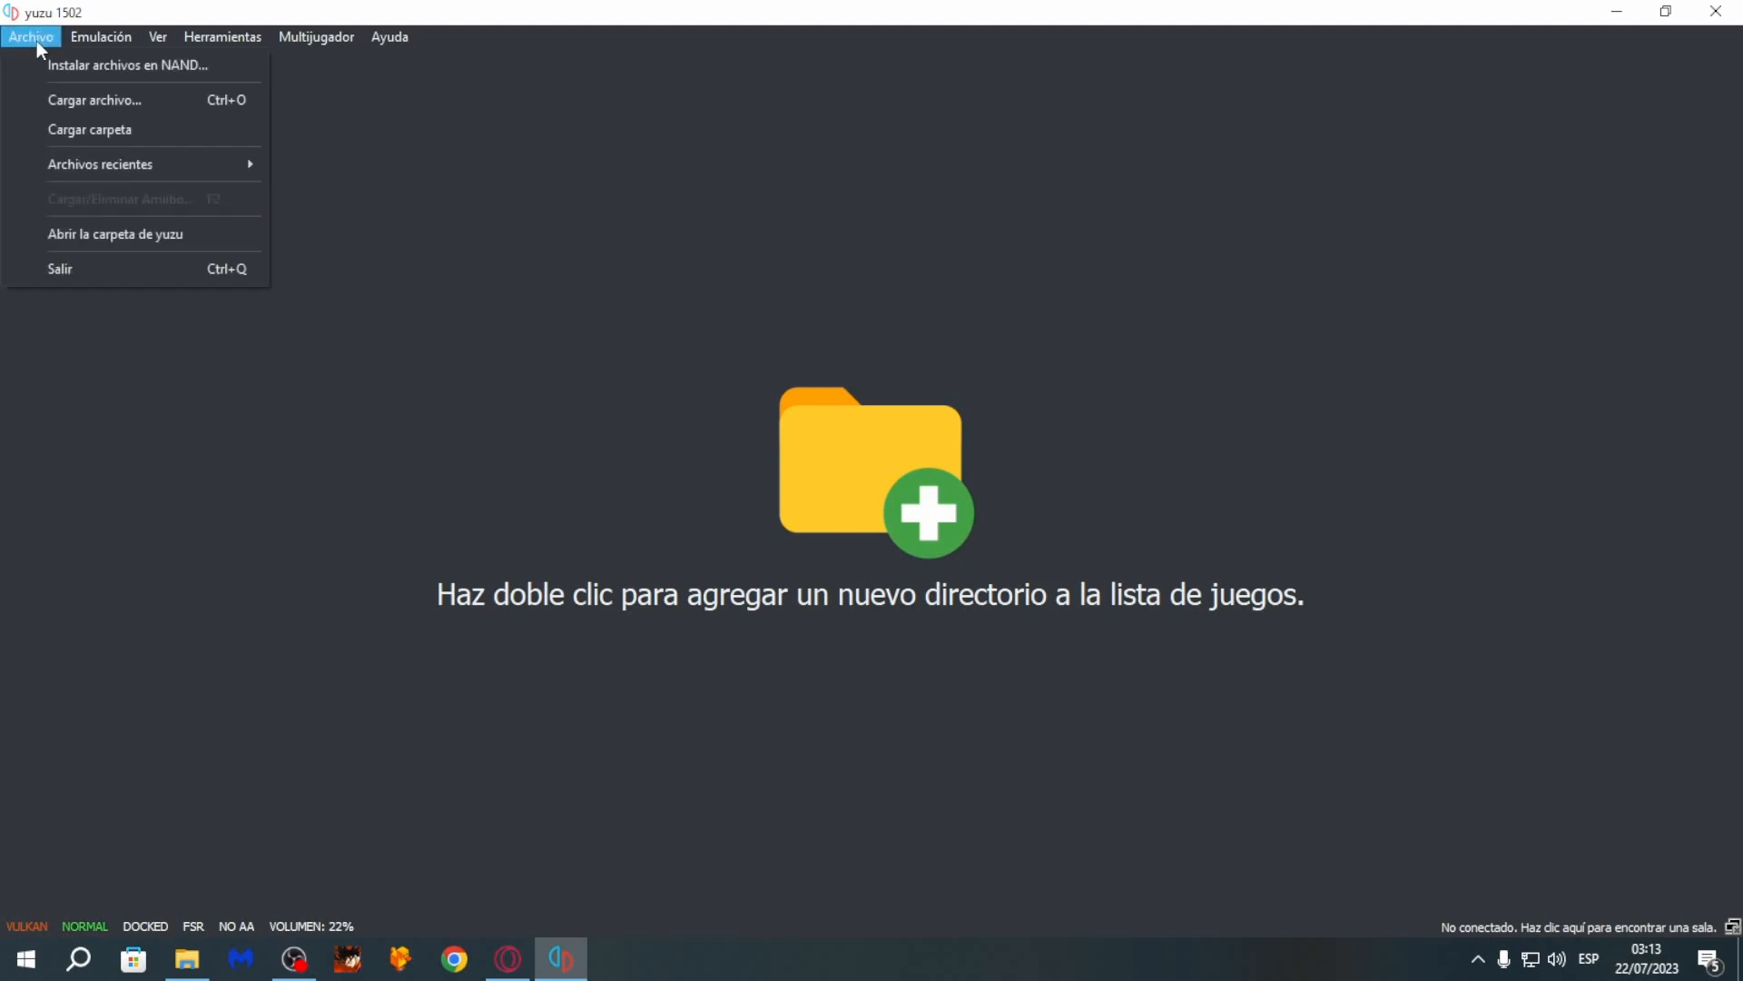
pyautogui.click(122, 234)
pyautogui.moveTo(697, 172); pyautogui.dragTo(466, 161)
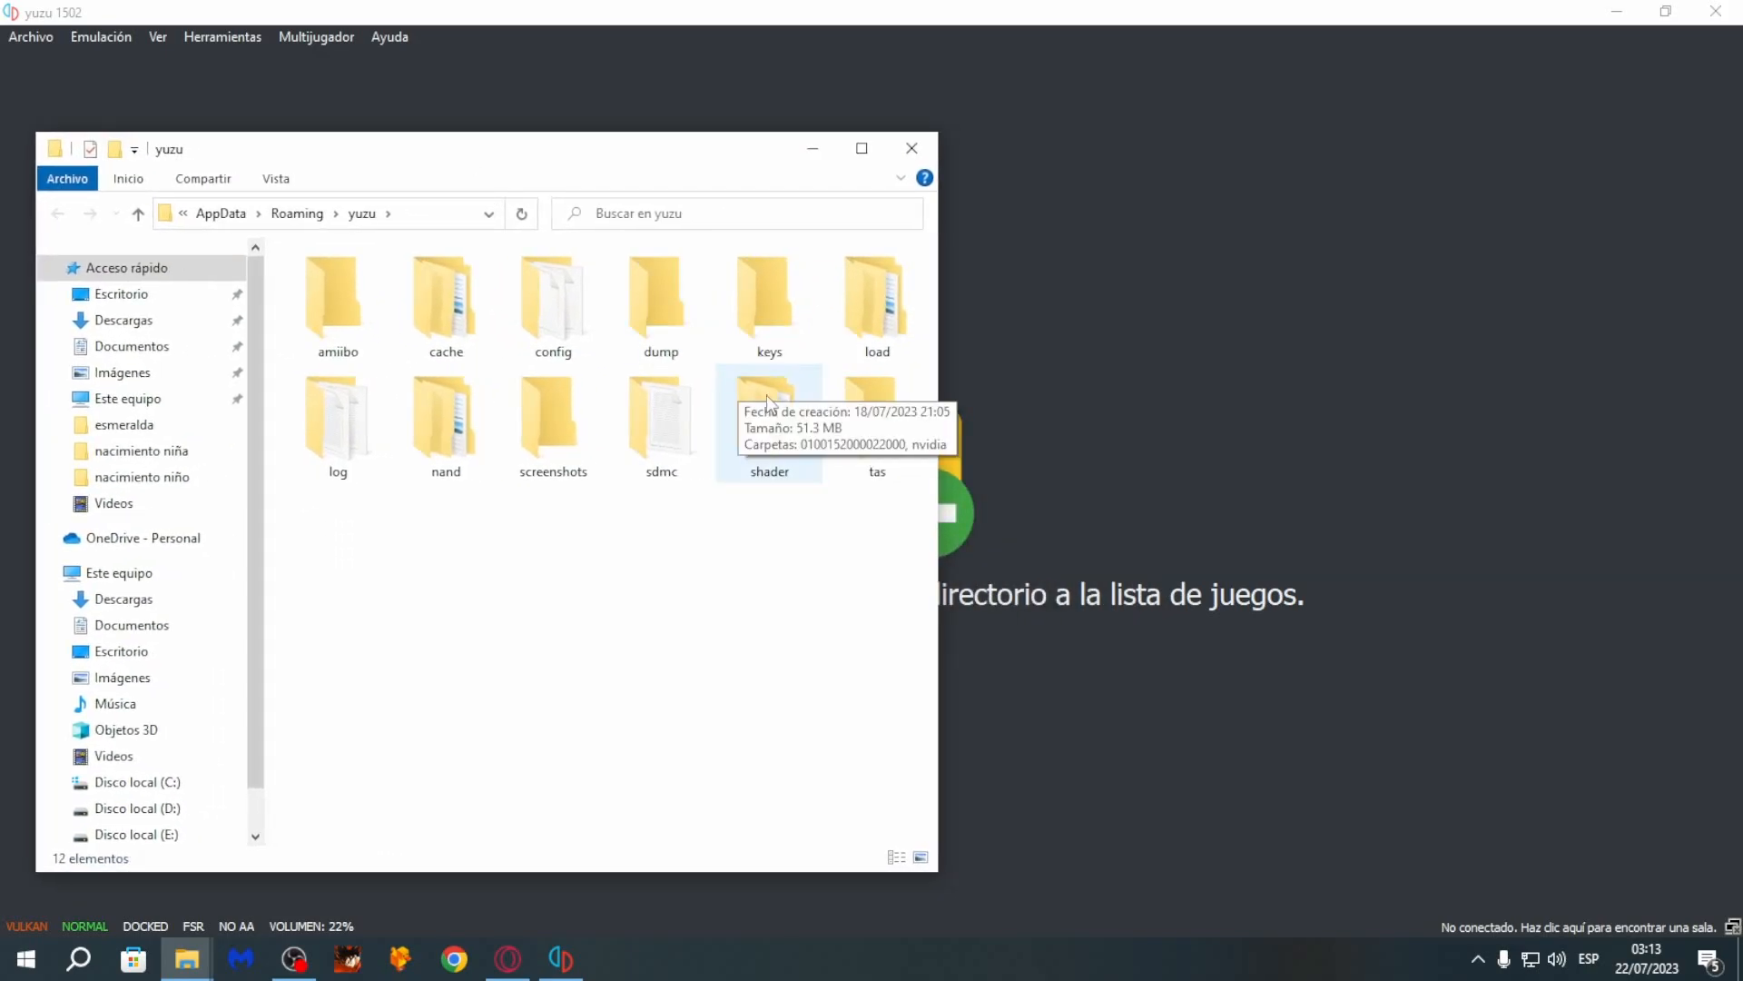
pyautogui.click(761, 307)
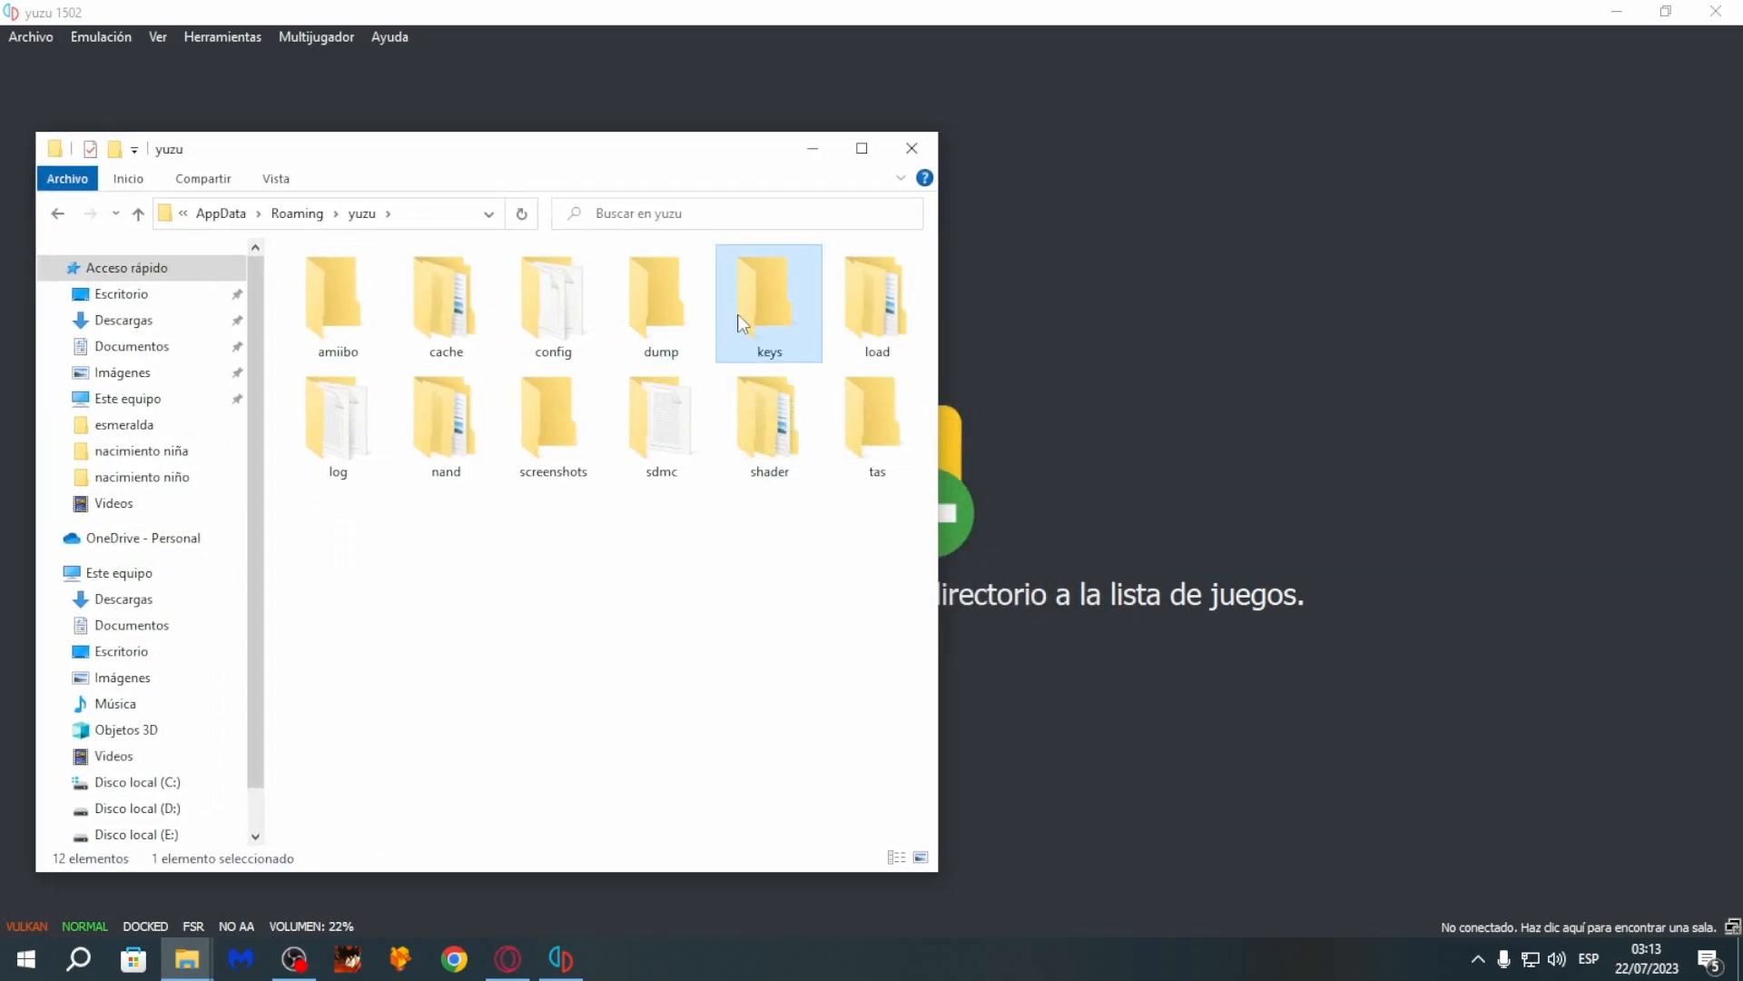
pyautogui.doubleClick(743, 324)
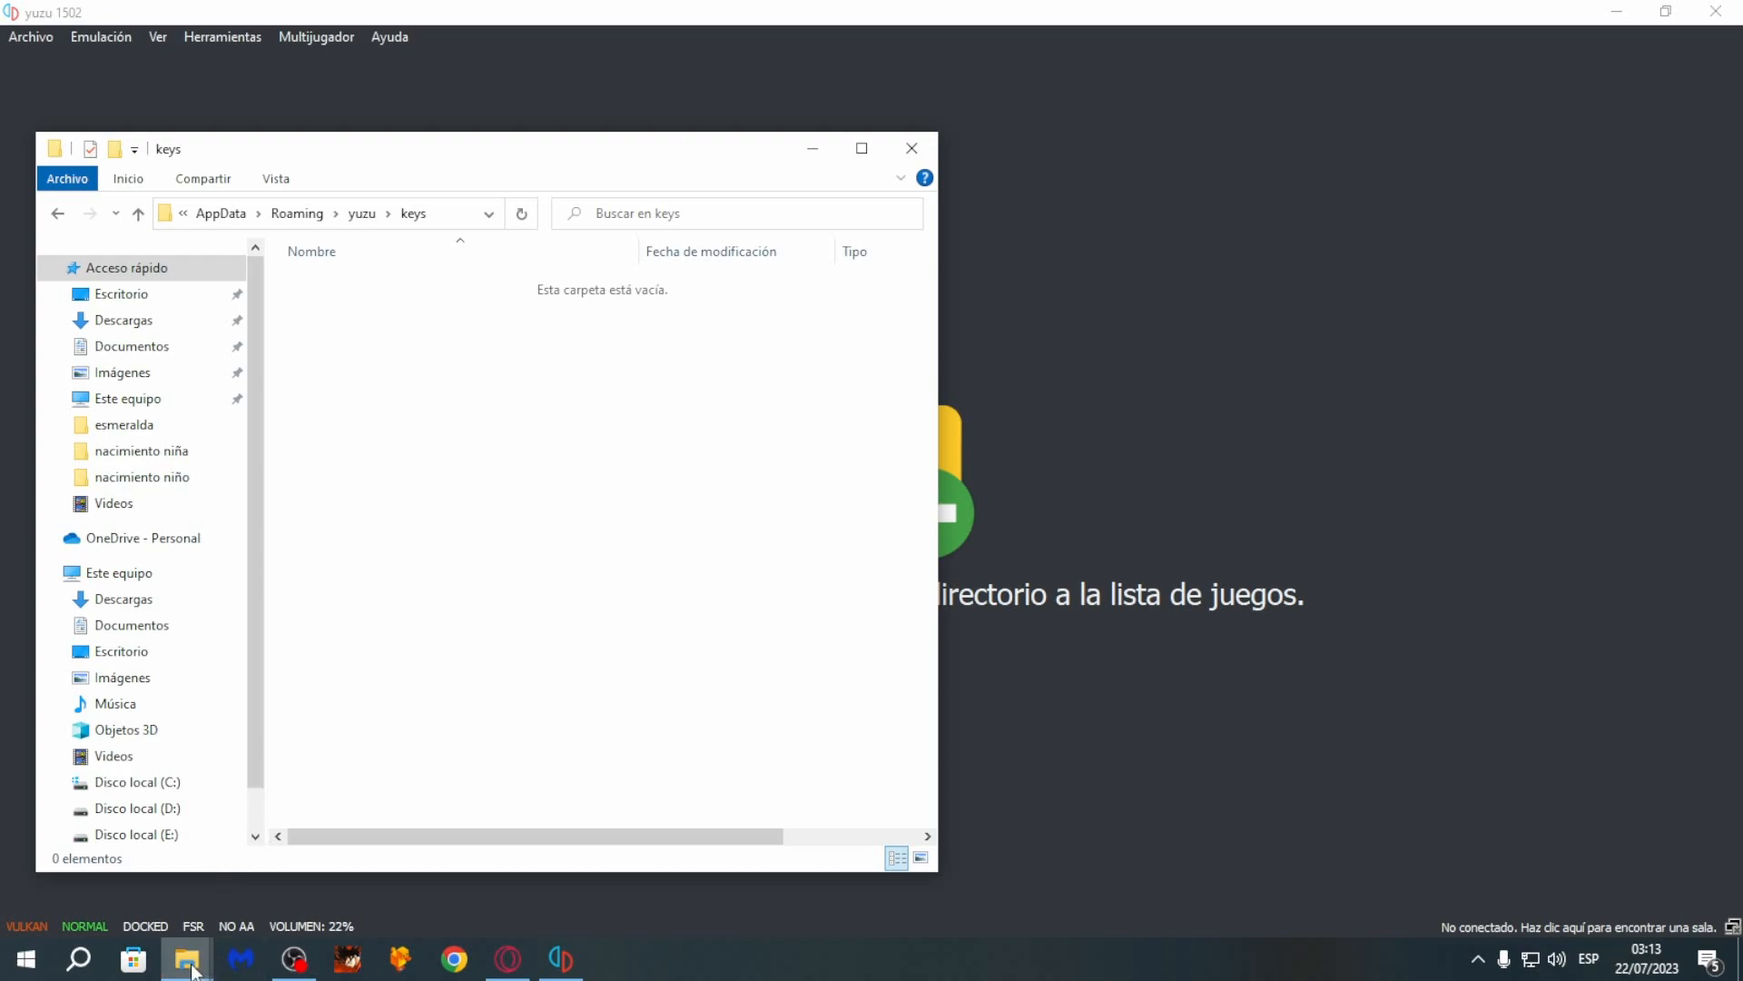
# - Move prod.keys and title.keys from the extracted Keys FIX 16.x.x folder into yuzu's keys folder
pyautogui.click(105, 872)
pyautogui.moveTo(798, 148); pyautogui.dragTo(1426, 171)
pyautogui.doubleClick(1235, 318)
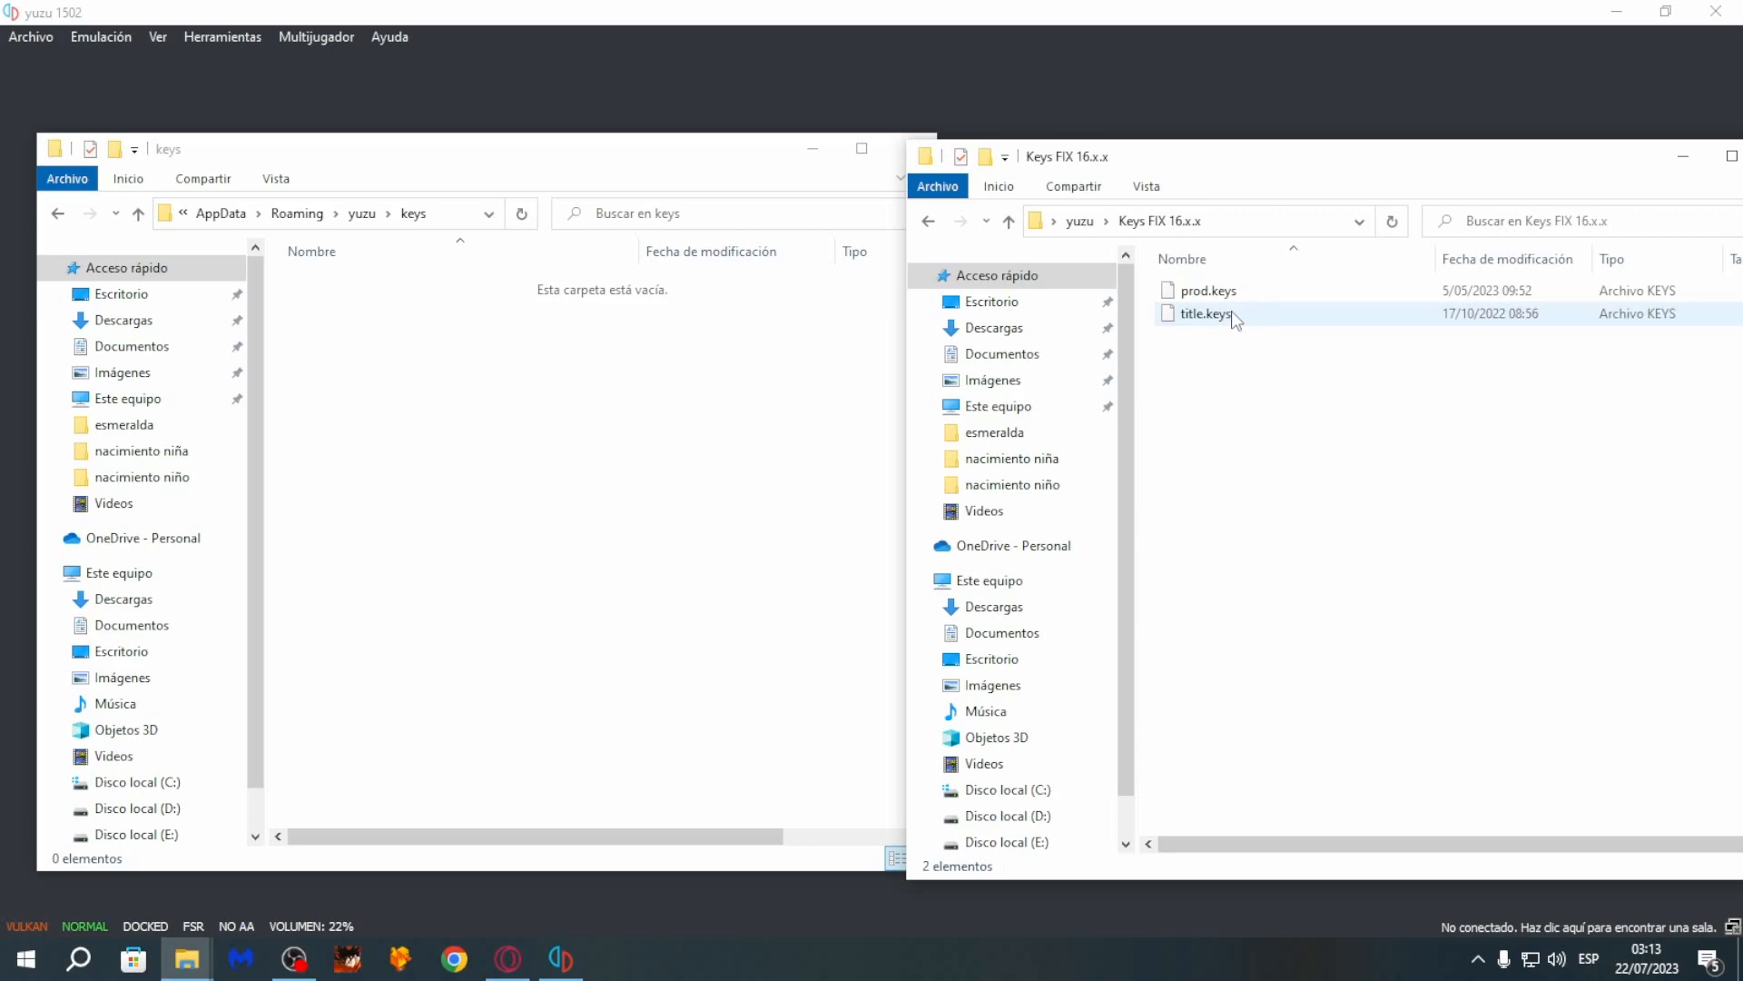
pyautogui.moveTo(1221, 377); pyautogui.dragTo(658, 412)
pyautogui.click(1289, 397)
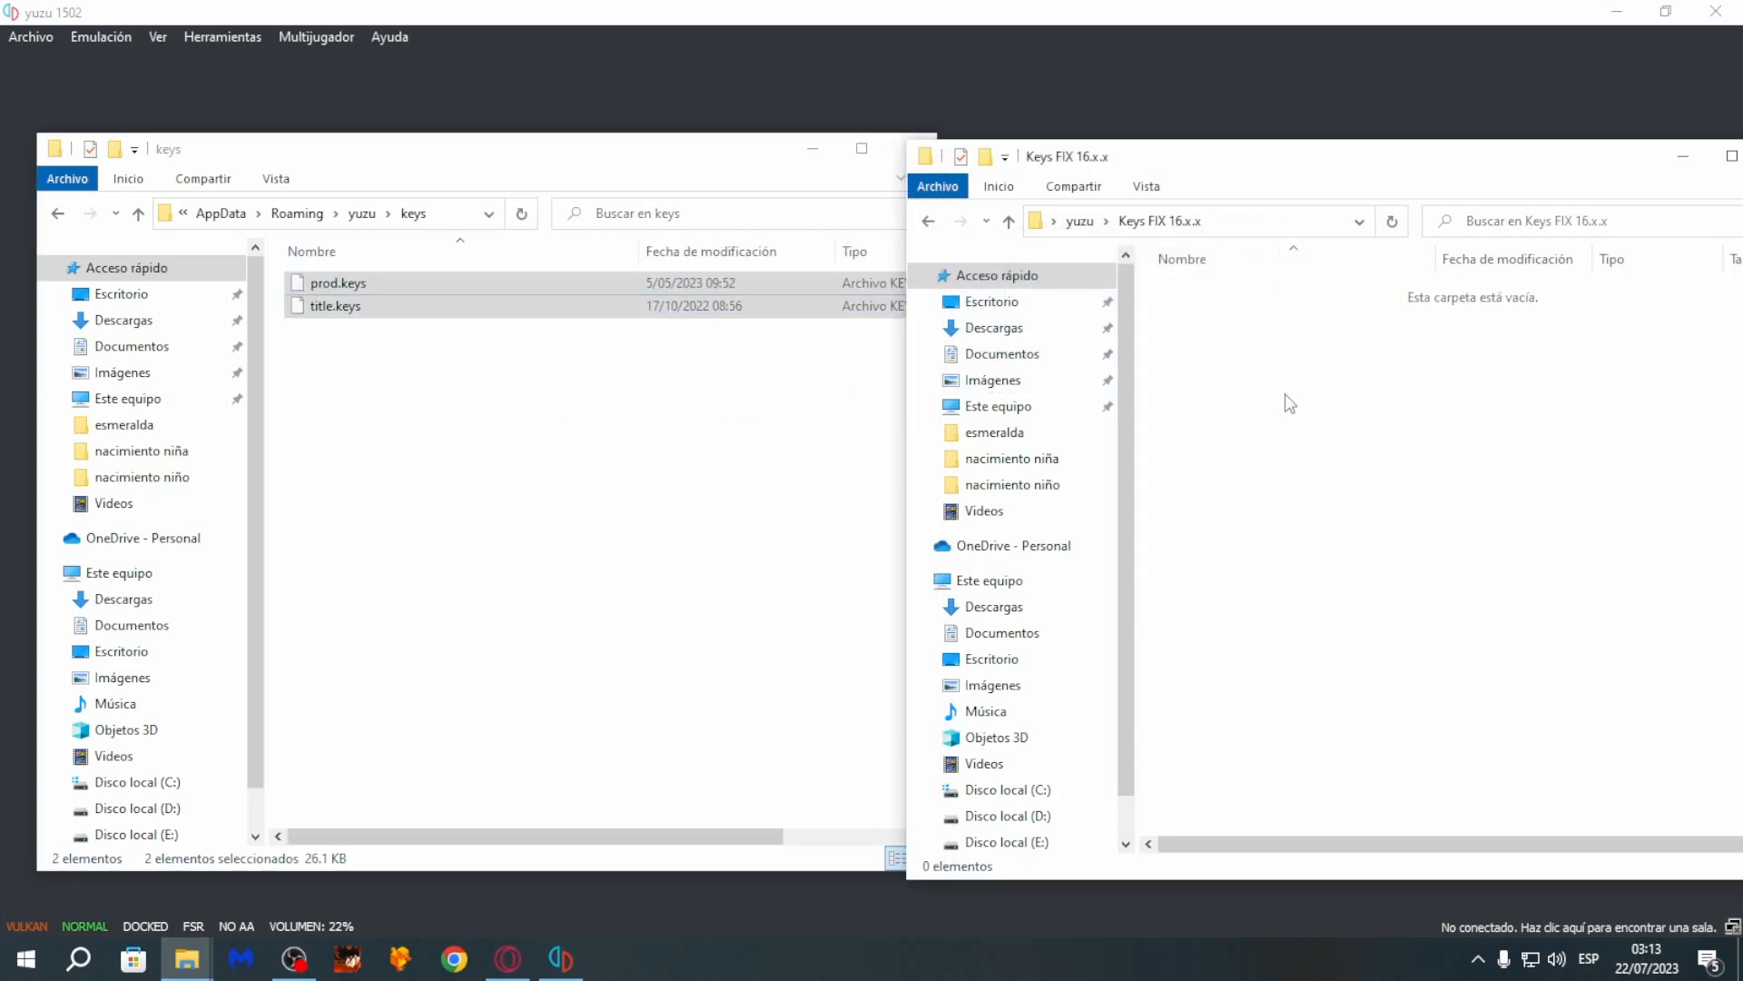
# - Open the extracted Firmware 16.0.3 folder alongside yuzu's nand\system\Contents\registered folder
pyautogui.click(1008, 221)
pyautogui.click(138, 212)
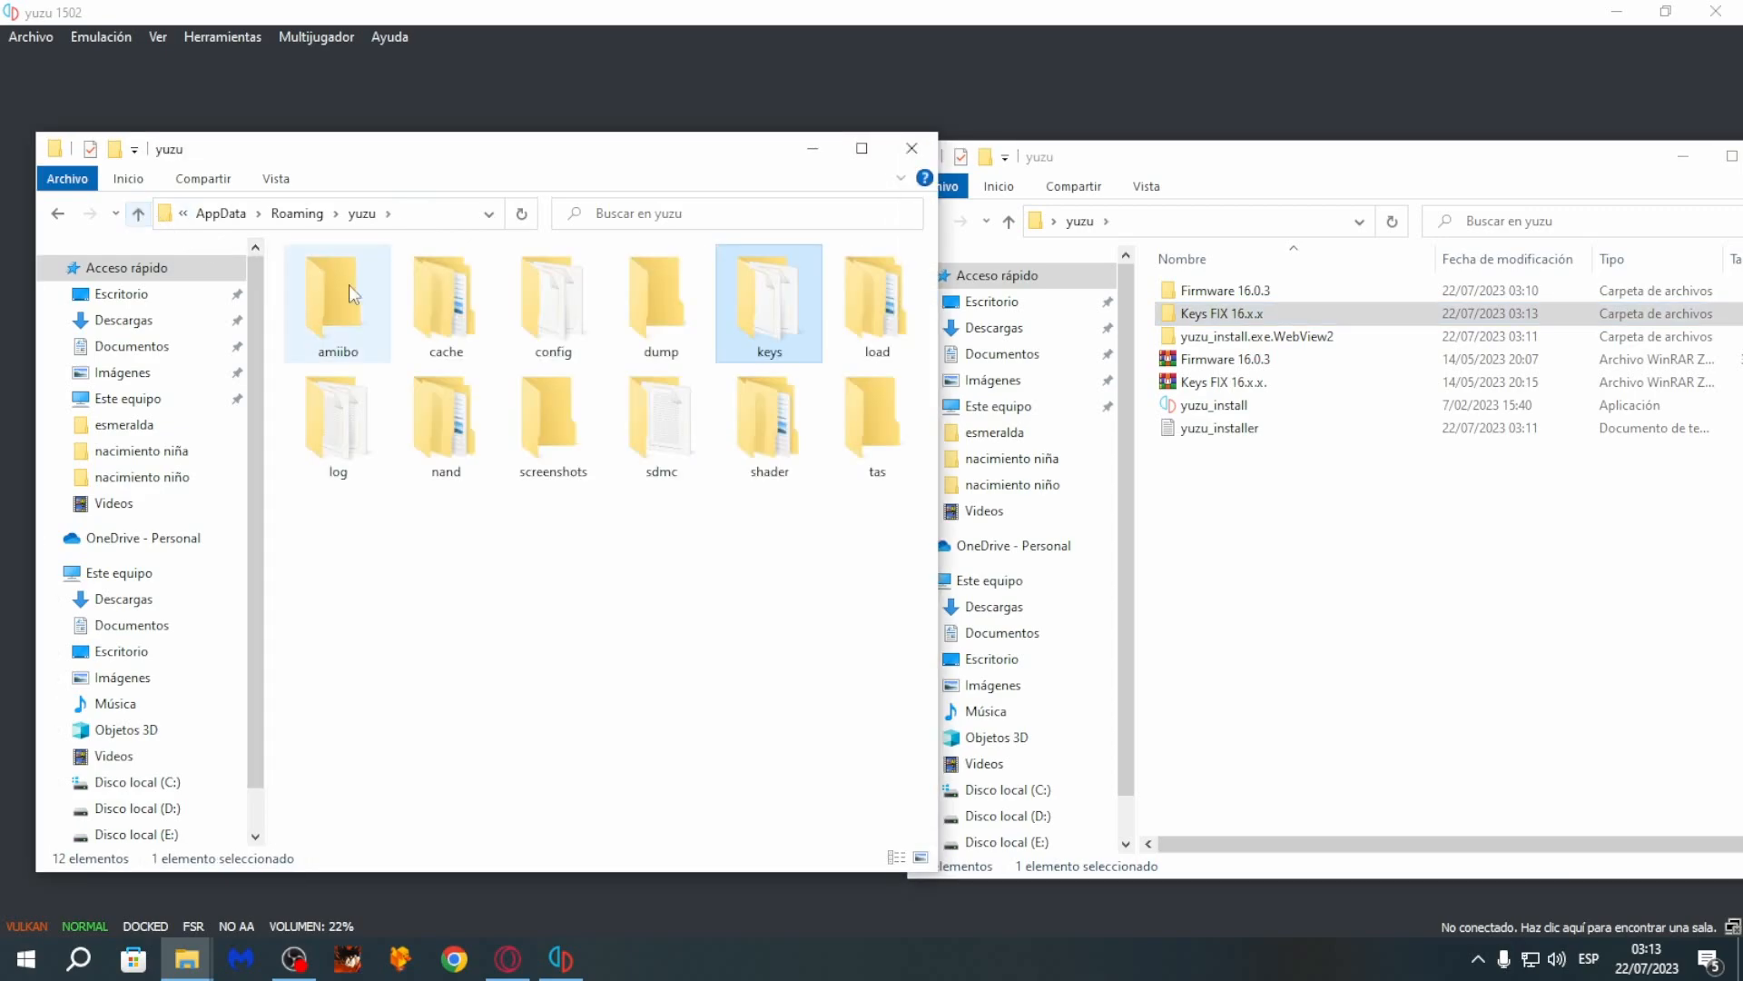
pyautogui.doubleClick(1185, 291)
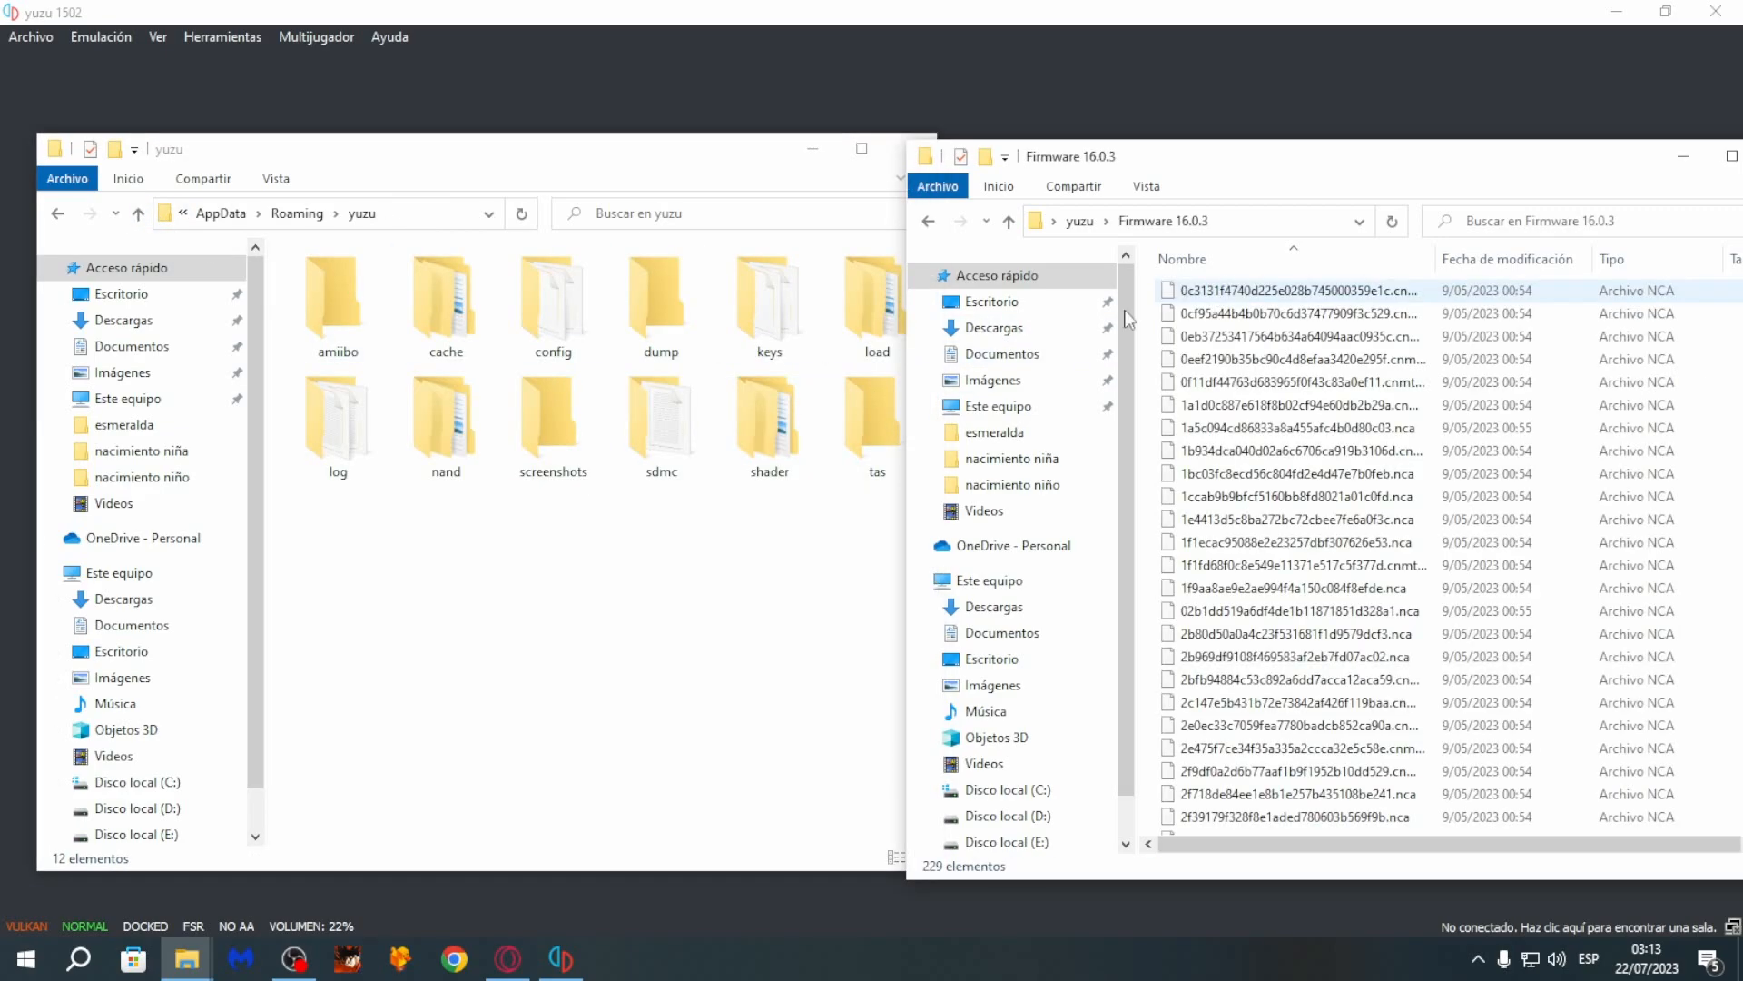
pyautogui.click(600, 522)
pyautogui.doubleClick(443, 427)
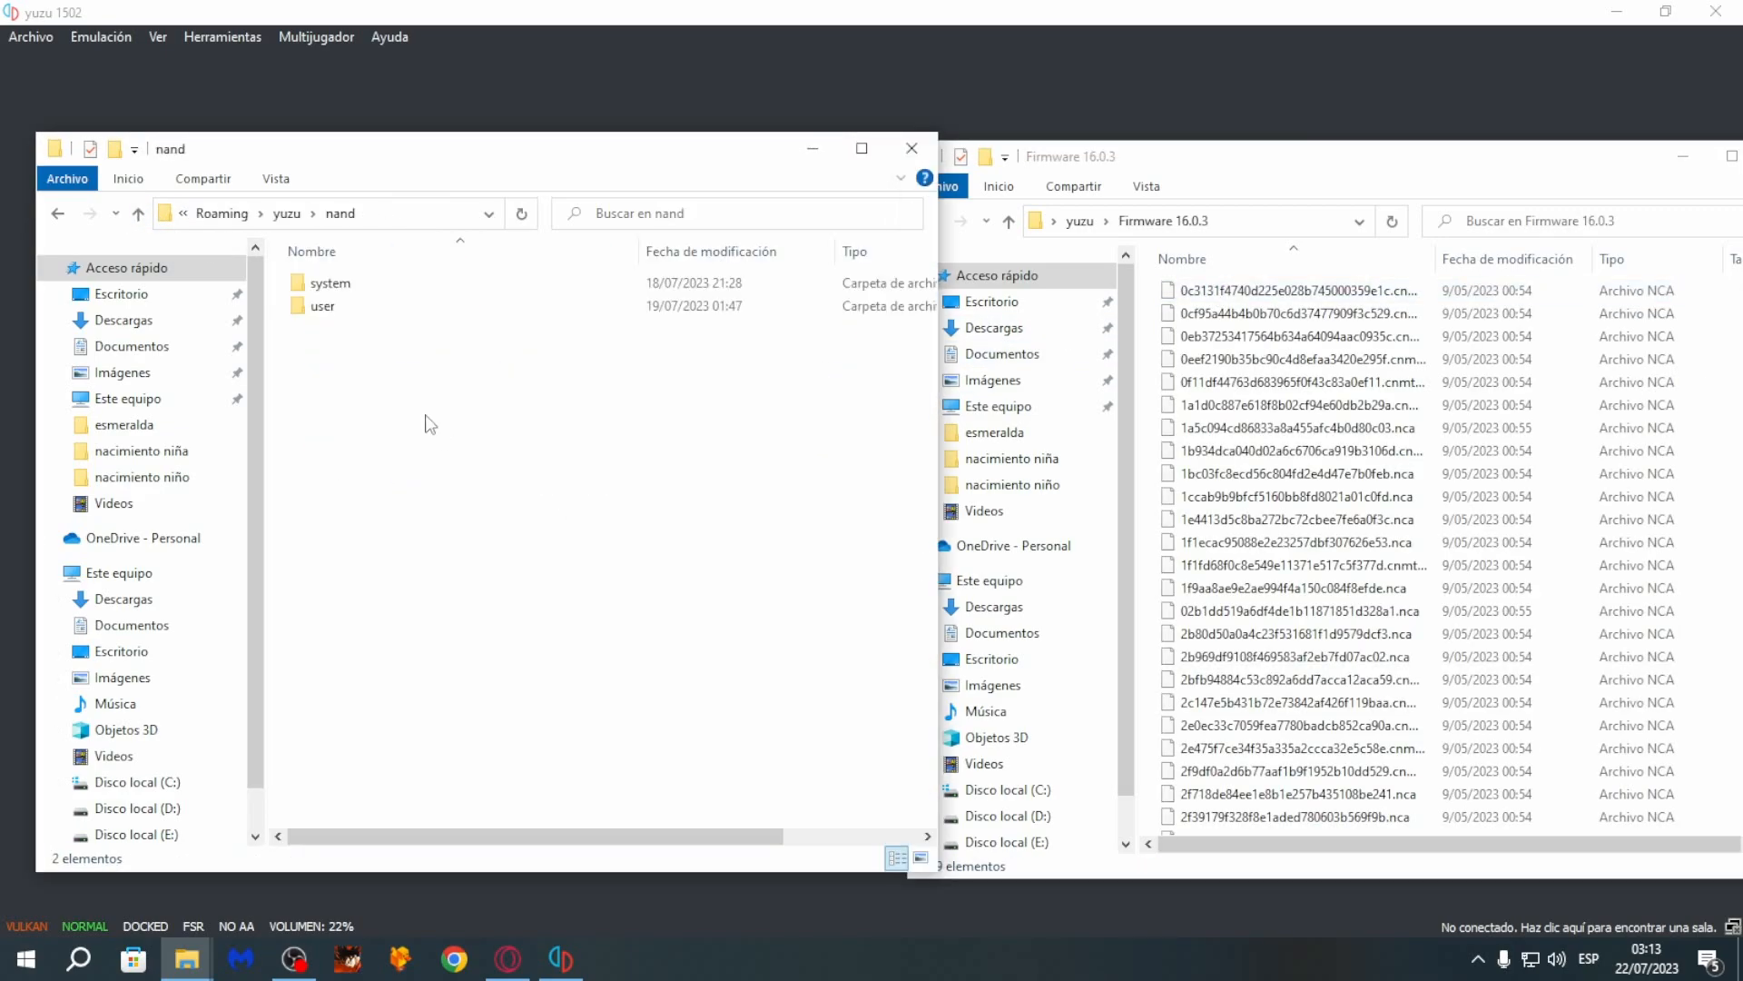
pyautogui.doubleClick(331, 283)
pyautogui.doubleClick(336, 283)
pyautogui.doubleClick(339, 307)
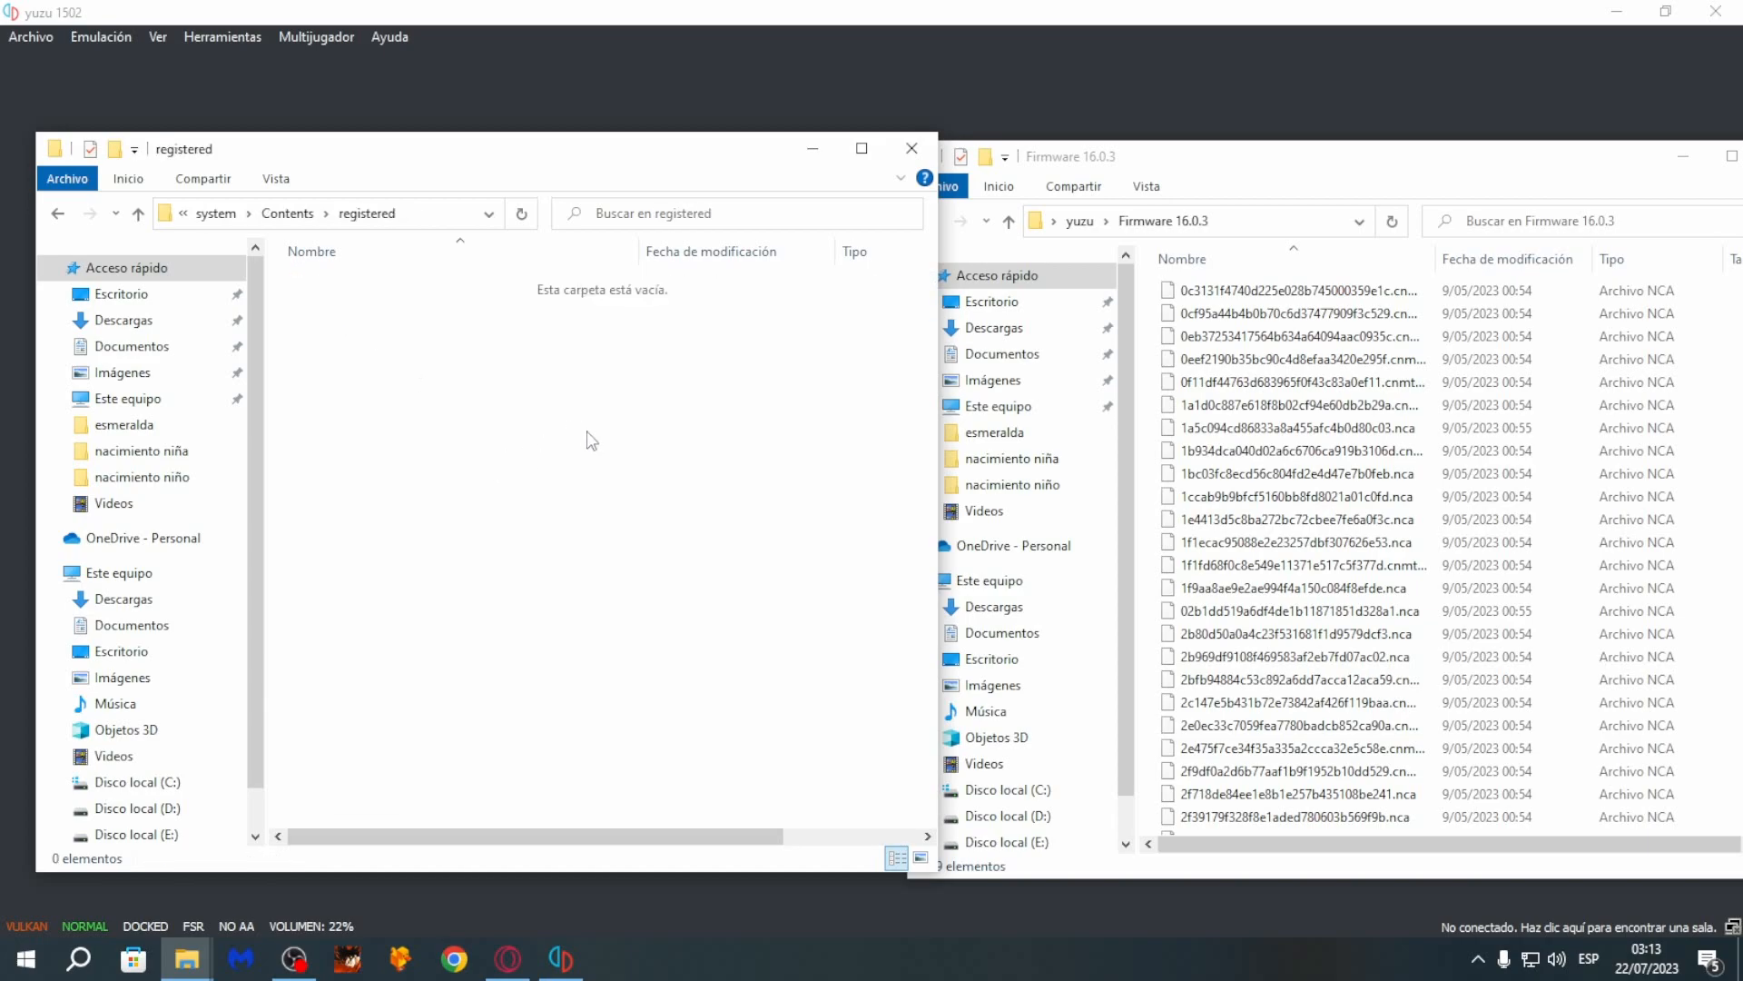
# - Move all the Firmware 16.0.3 files into yuzu's registered folder and close both folder windows
pyautogui.moveTo(1151, 282); pyautogui.dragTo(1403, 924)
pyautogui.moveTo(1335, 683); pyautogui.dragTo(662, 597)
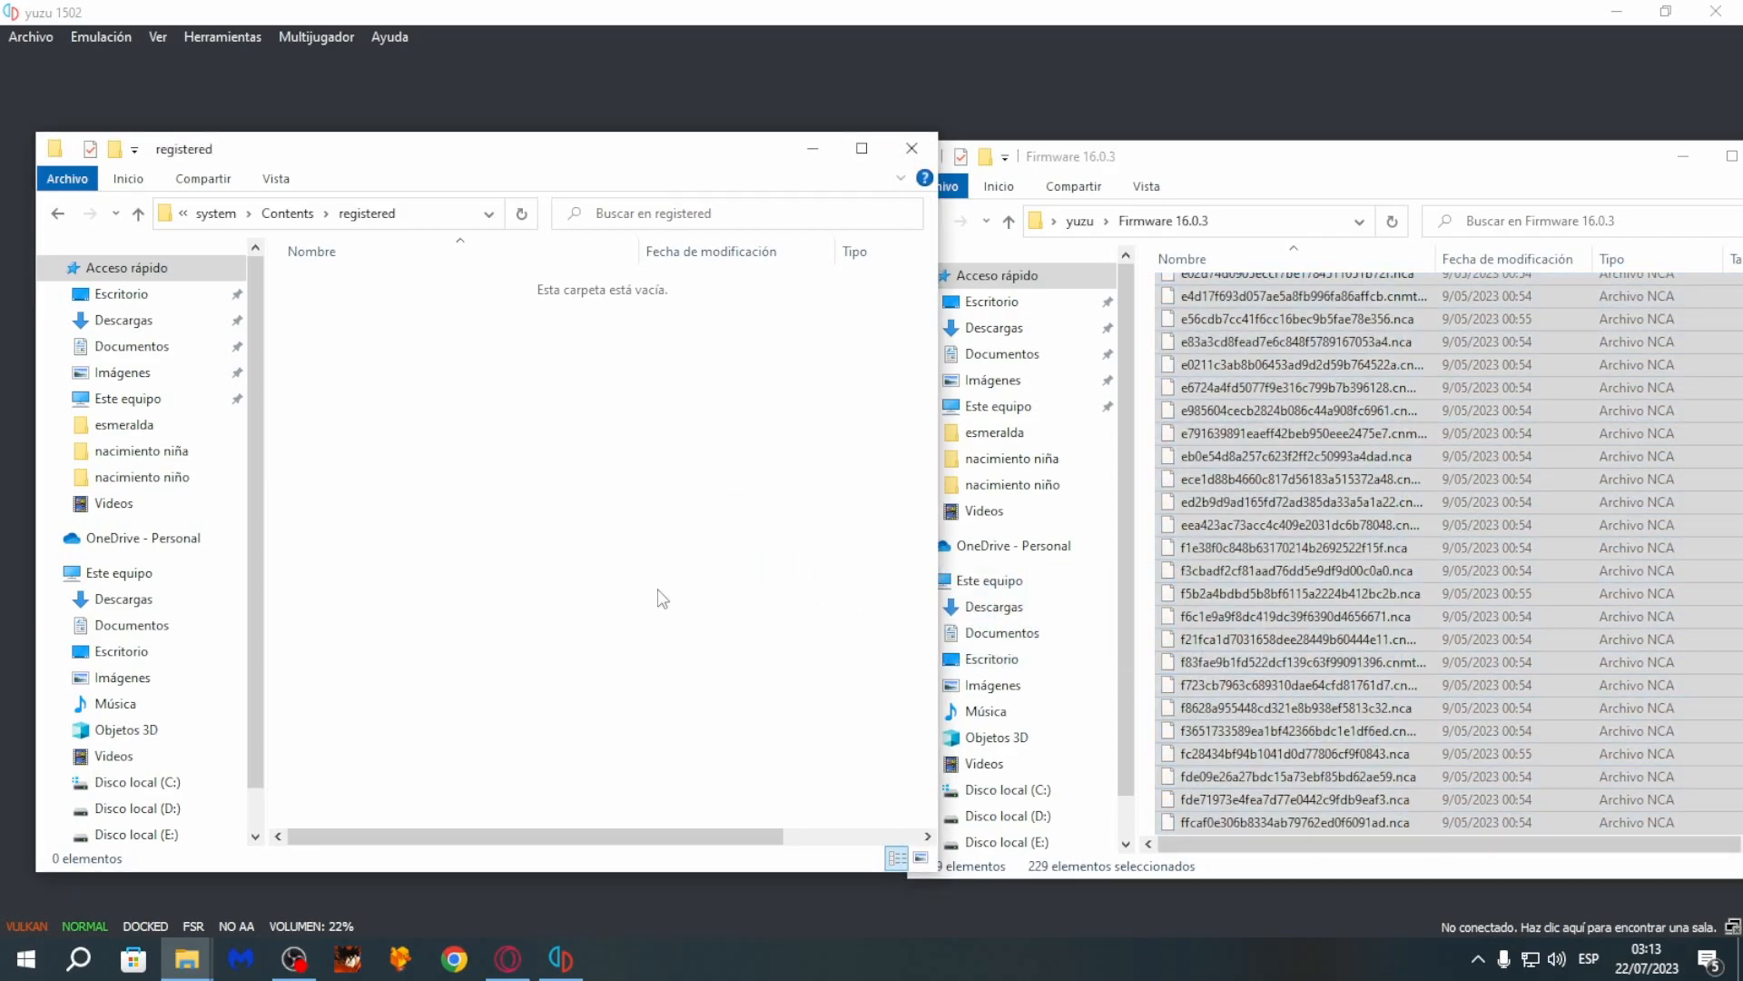
pyautogui.moveTo(1498, 168); pyautogui.dragTo(1017, 164)
pyautogui.click(1300, 144)
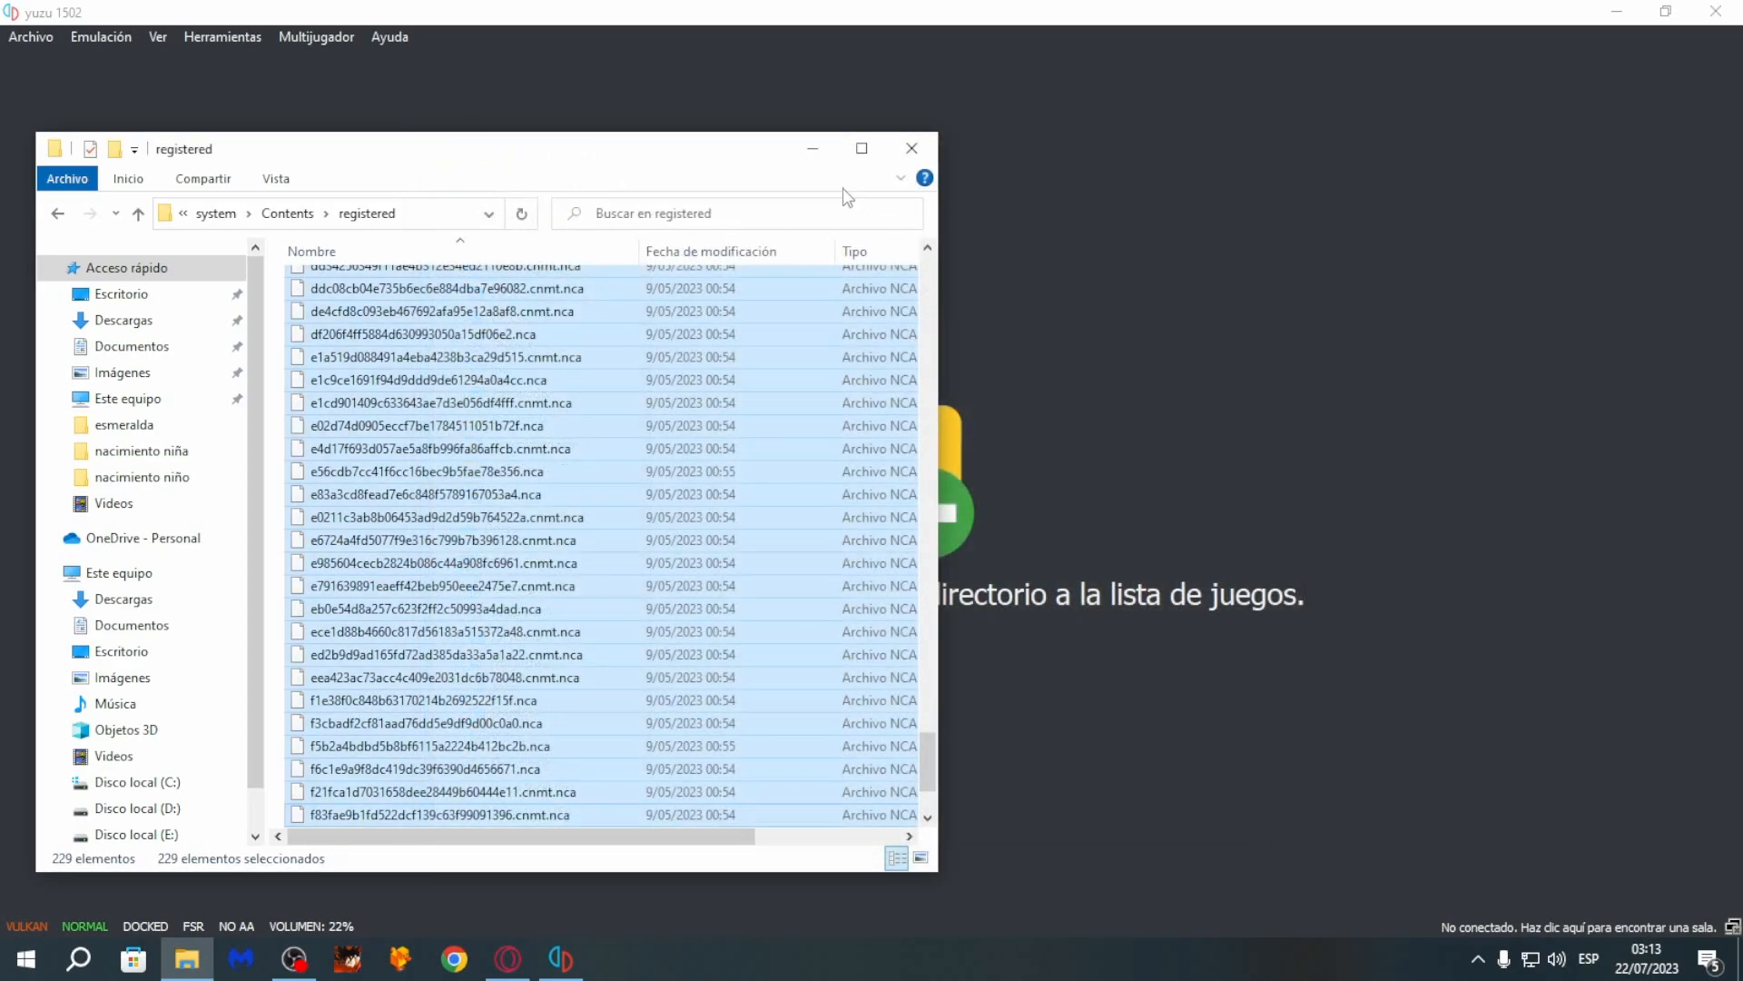
pyautogui.click(913, 149)
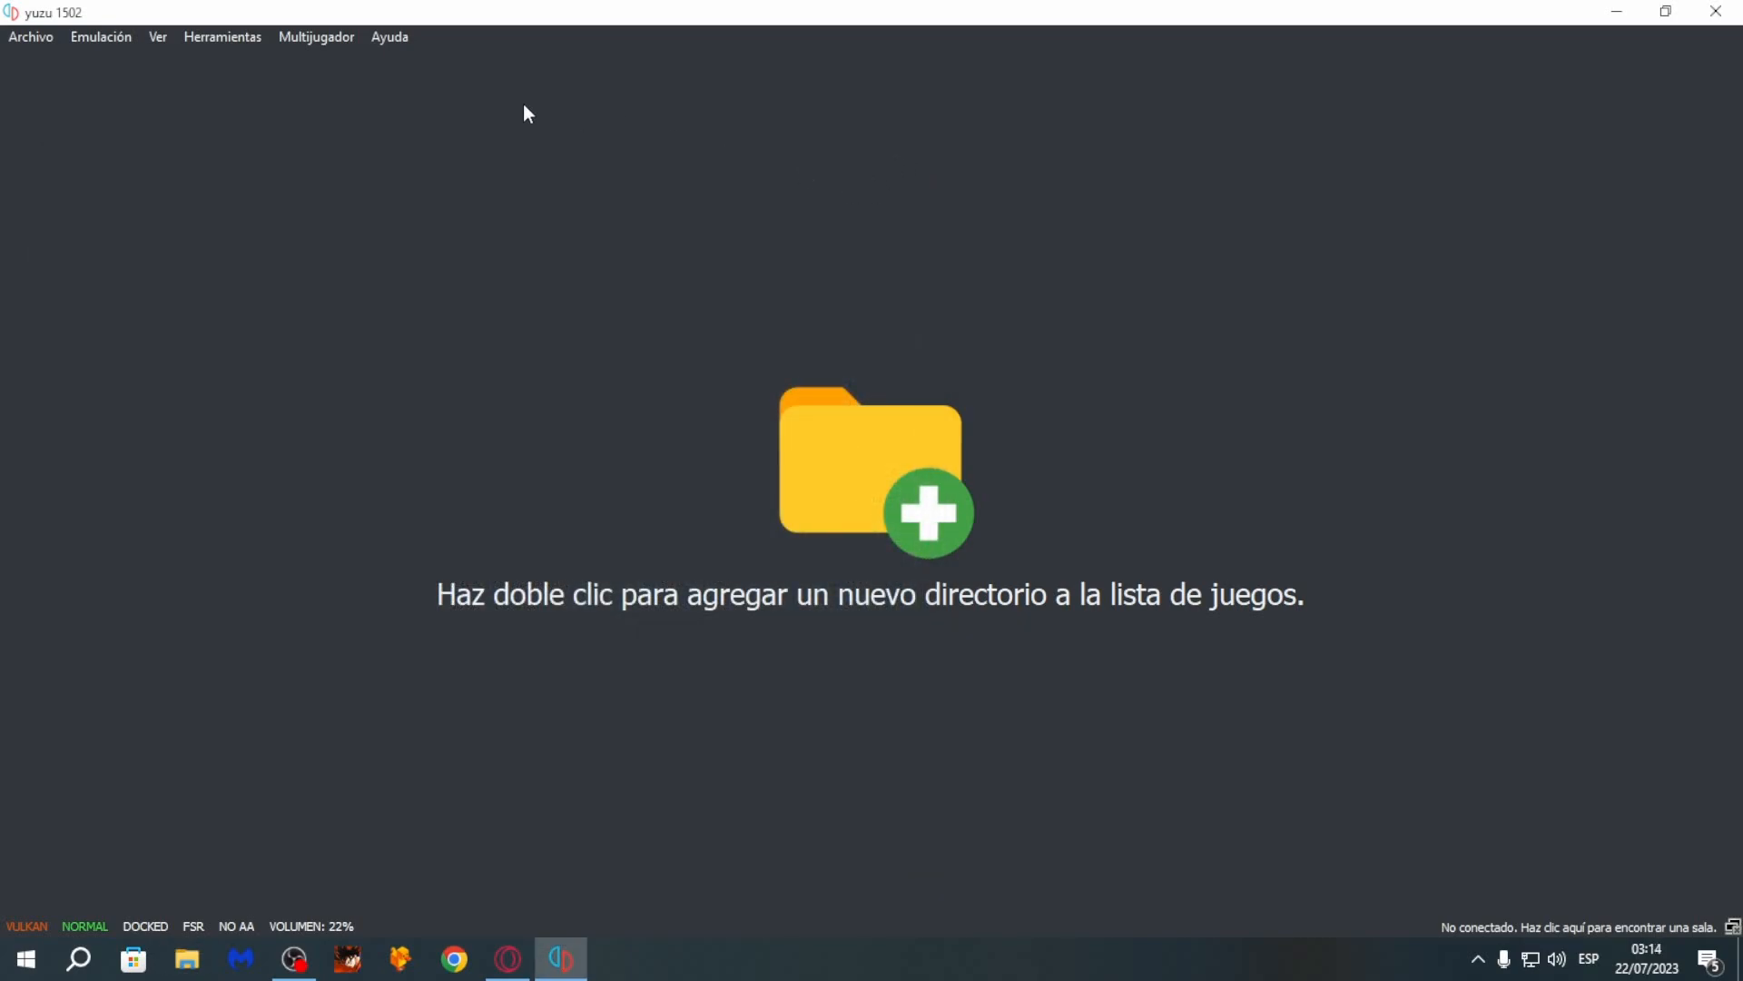
# - Open yuzu's configuration and review the general Interface settings for language and theme
pyautogui.click(107, 36)
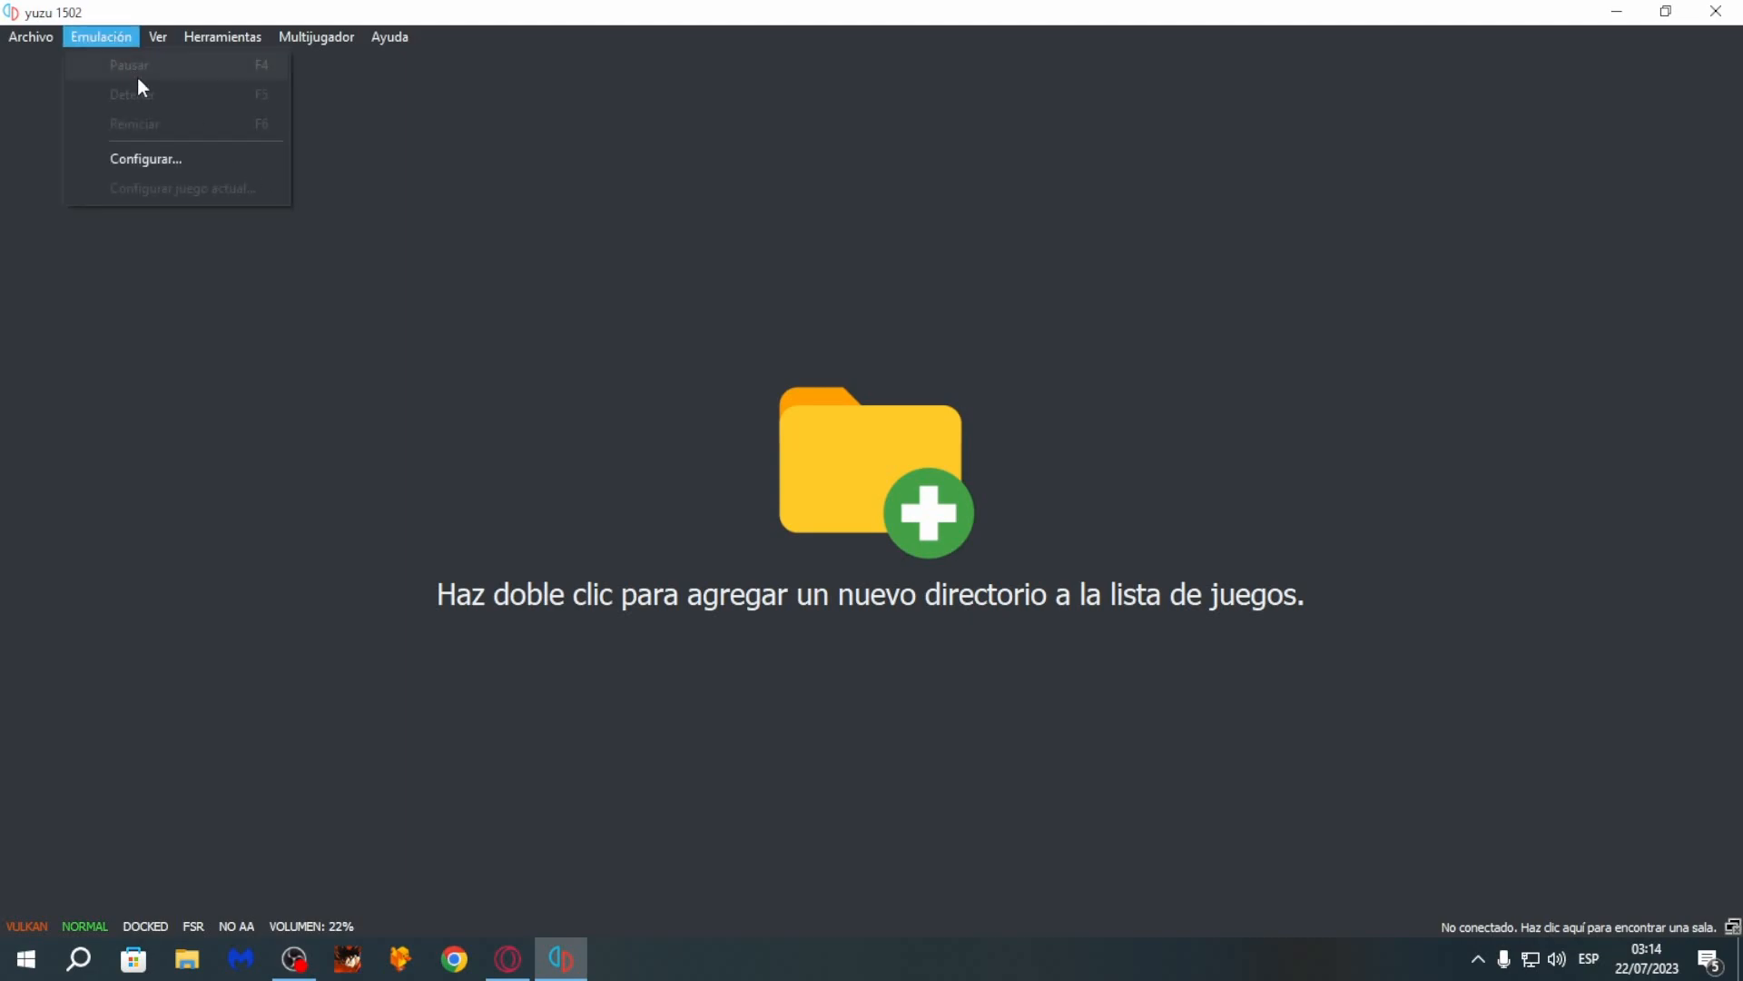
pyautogui.click(176, 162)
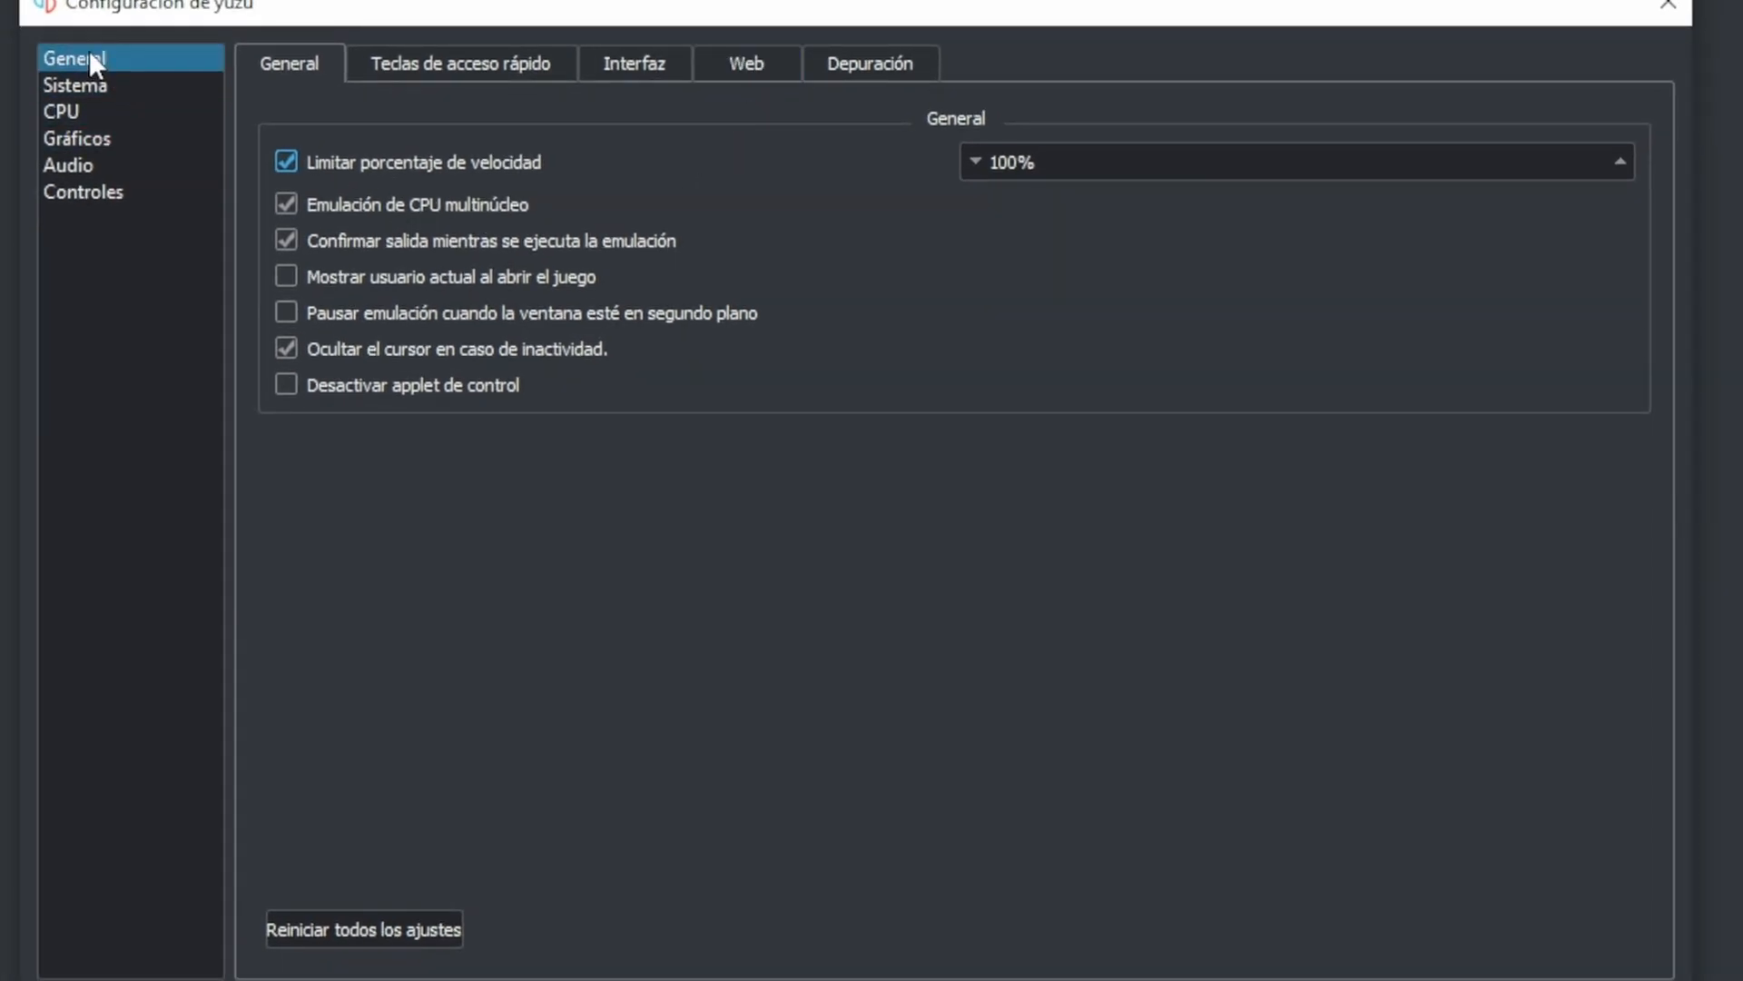
pyautogui.click(496, 68)
pyautogui.click(618, 79)
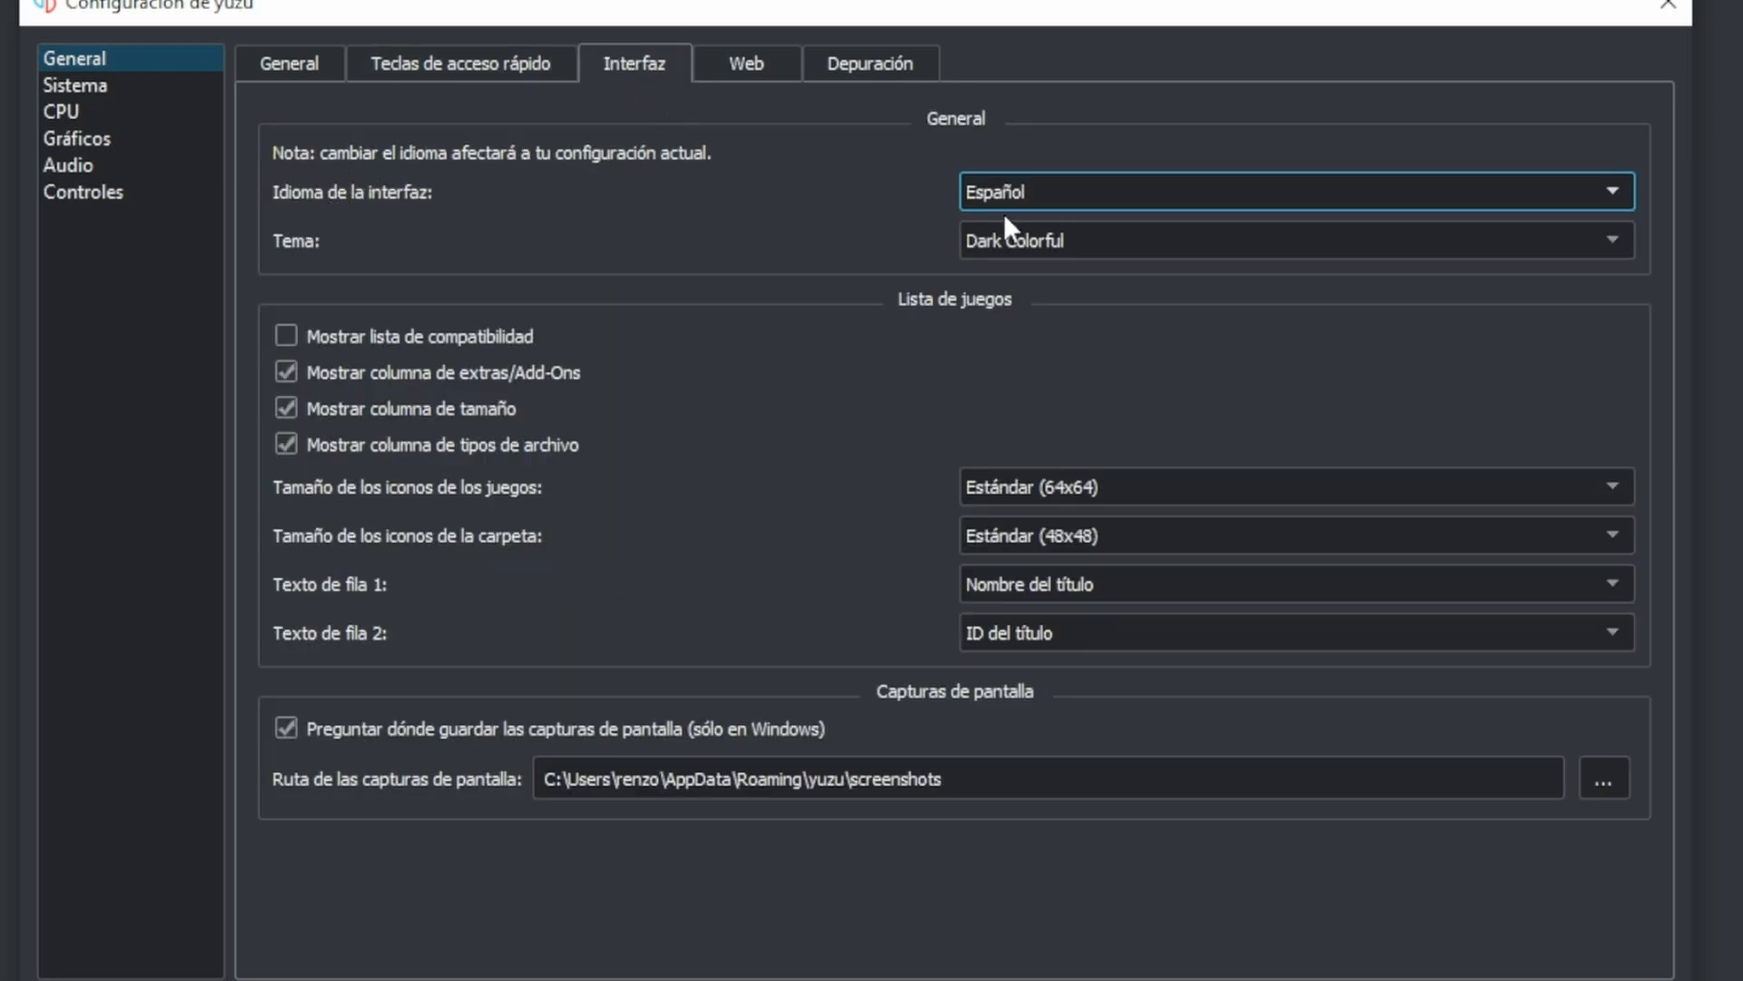
# - Review the interface language options, the web service token and telemetry settings, and the general debugging settings
pyautogui.click(1028, 192)
pyautogui.click(1005, 360)
pyautogui.click(779, 56)
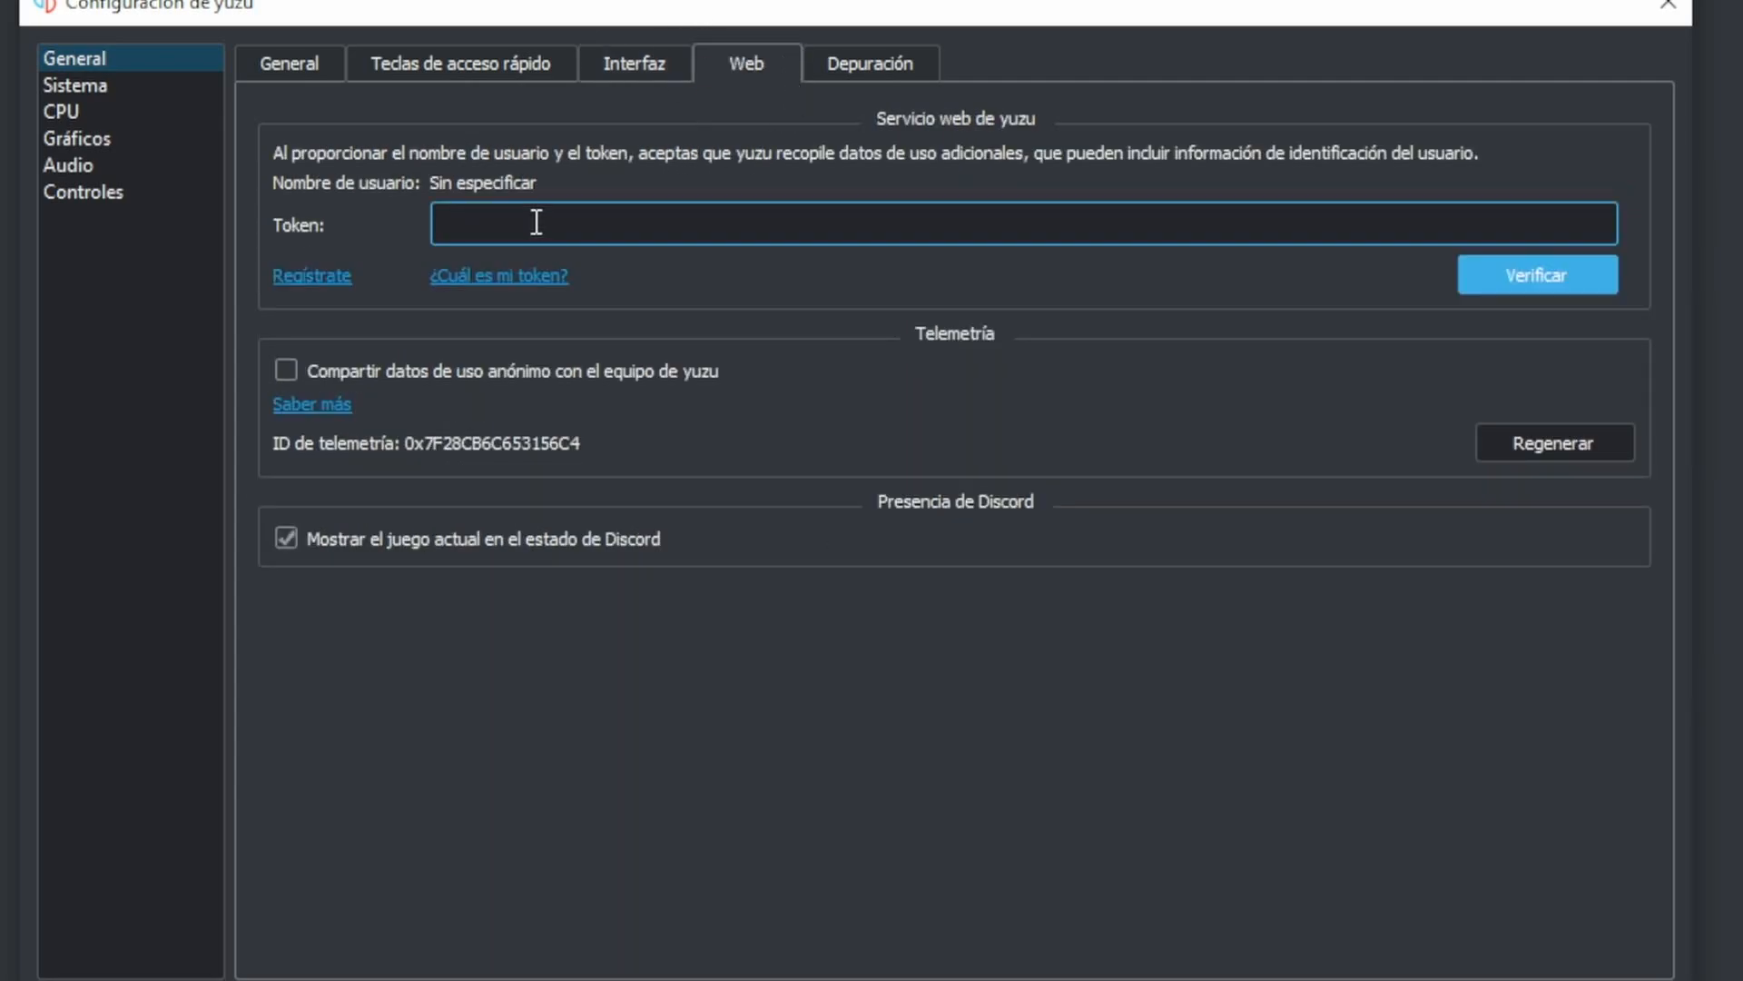
pyautogui.click(442, 227)
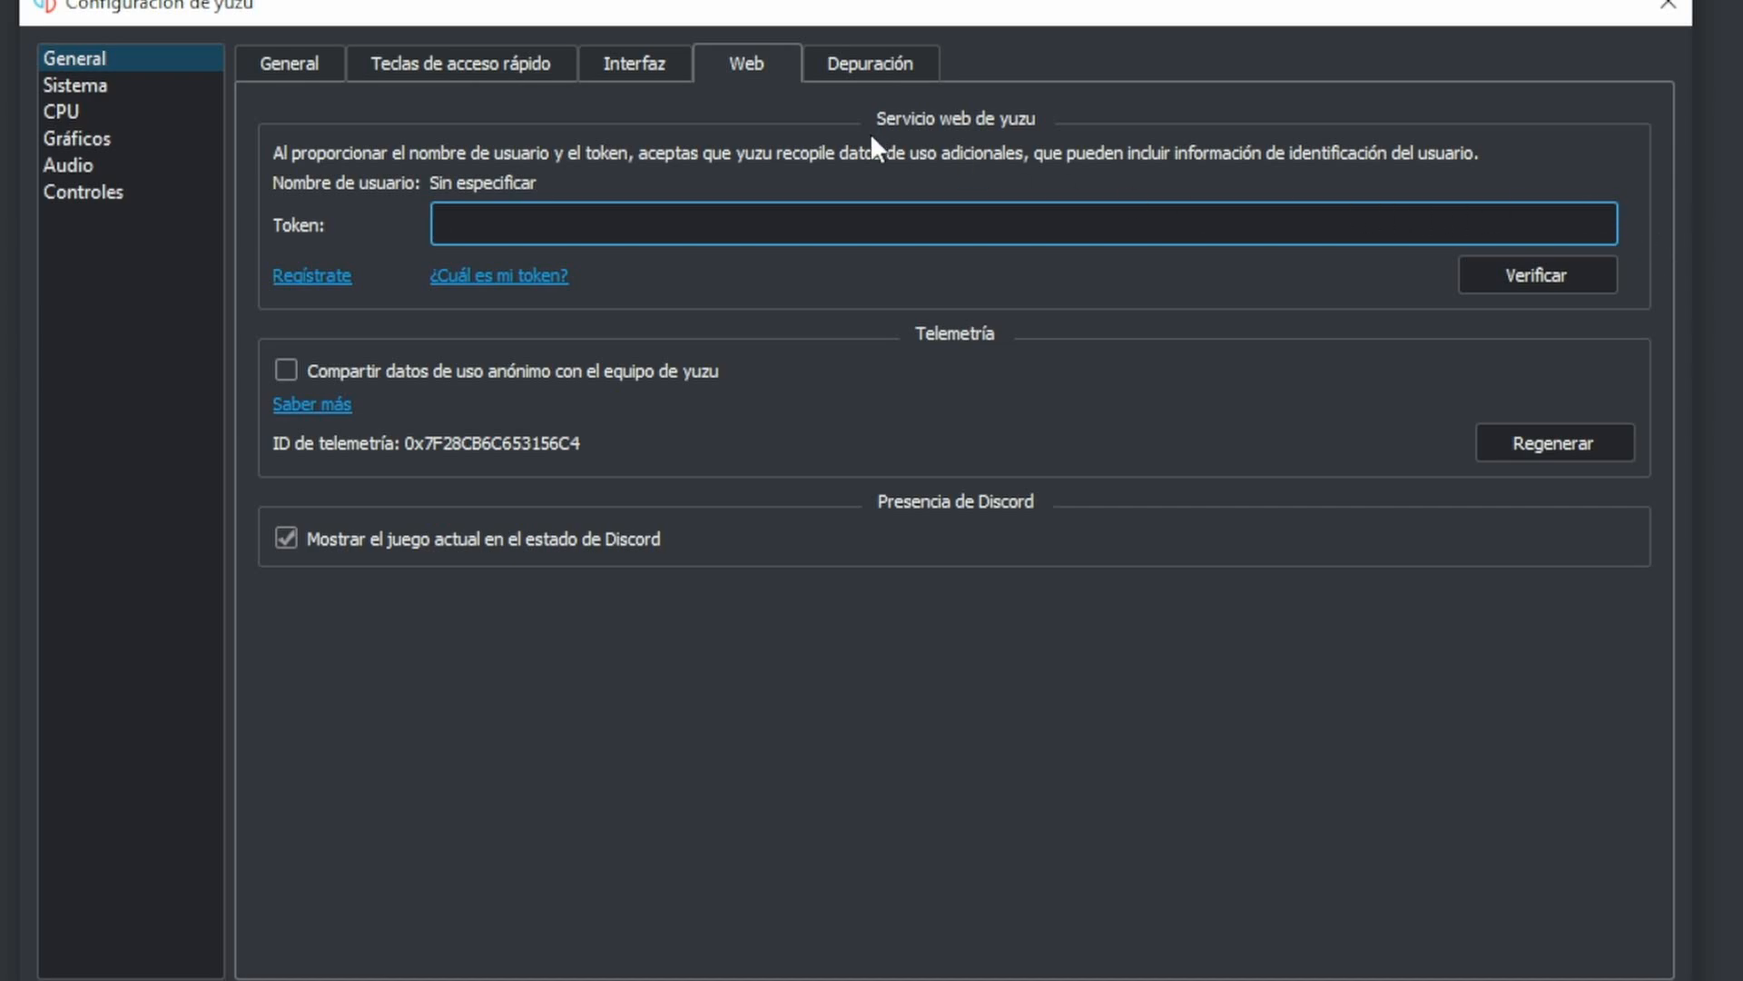
pyautogui.click(869, 77)
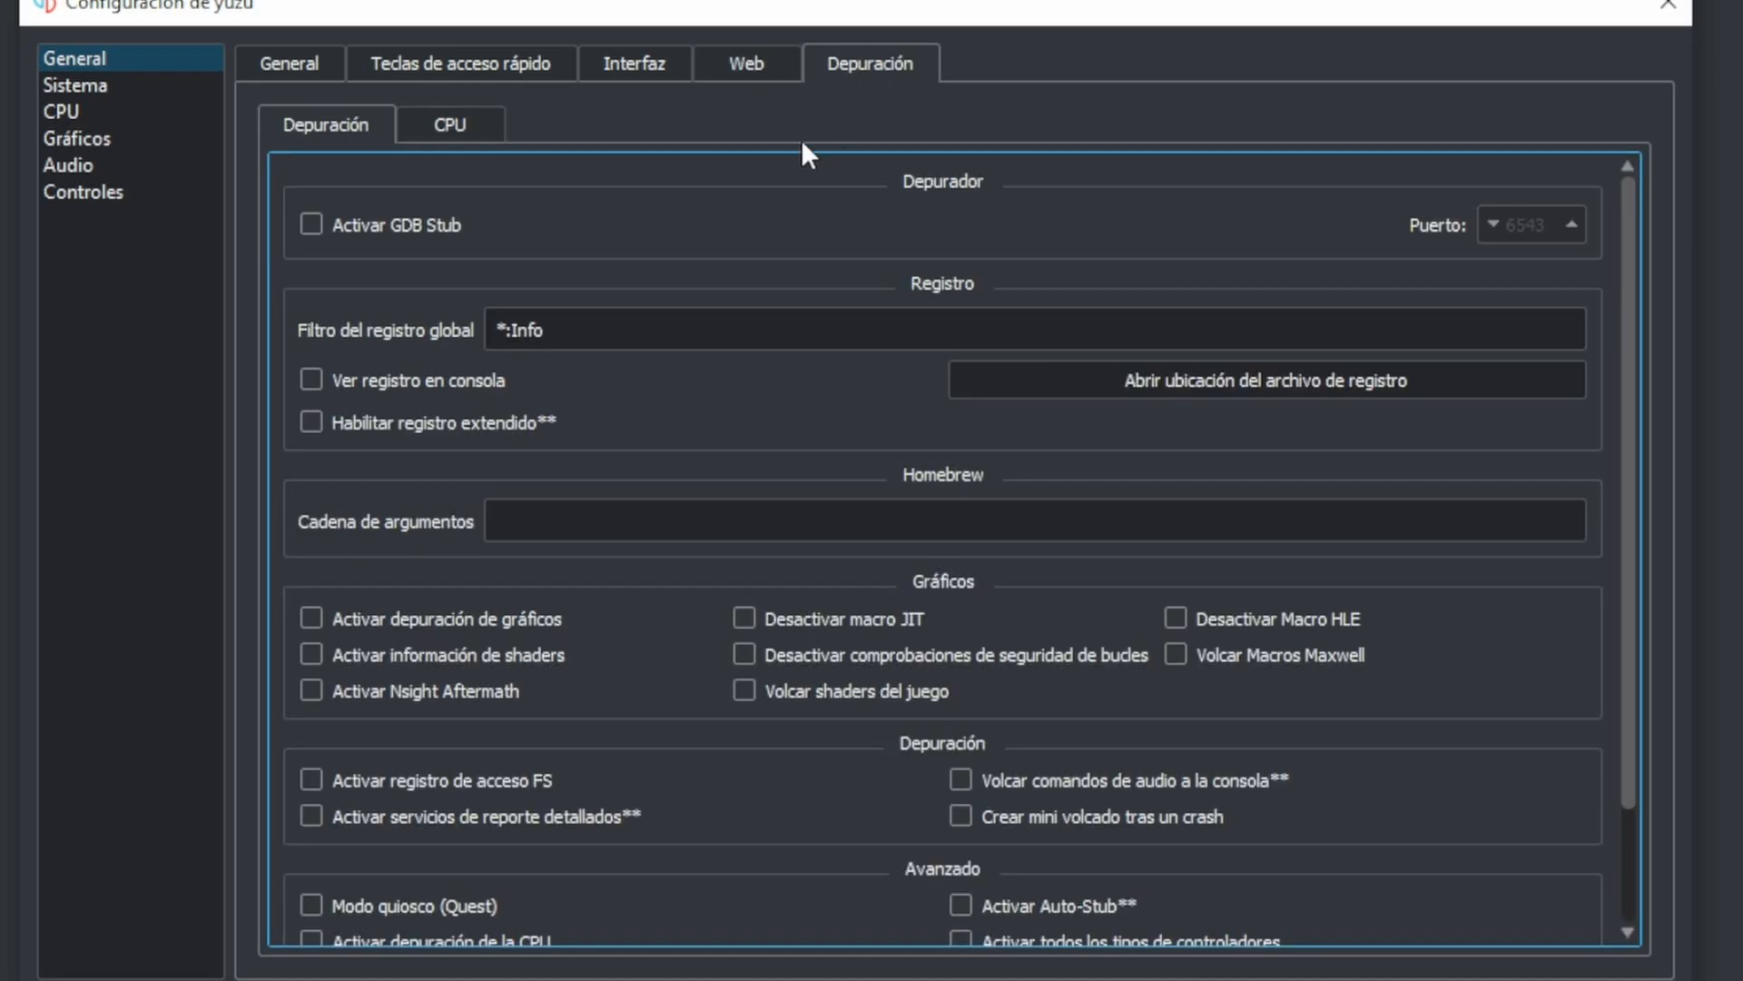
# - In the system settings, choose Español as language and Europa as region, and check the device name
pyautogui.click(128, 91)
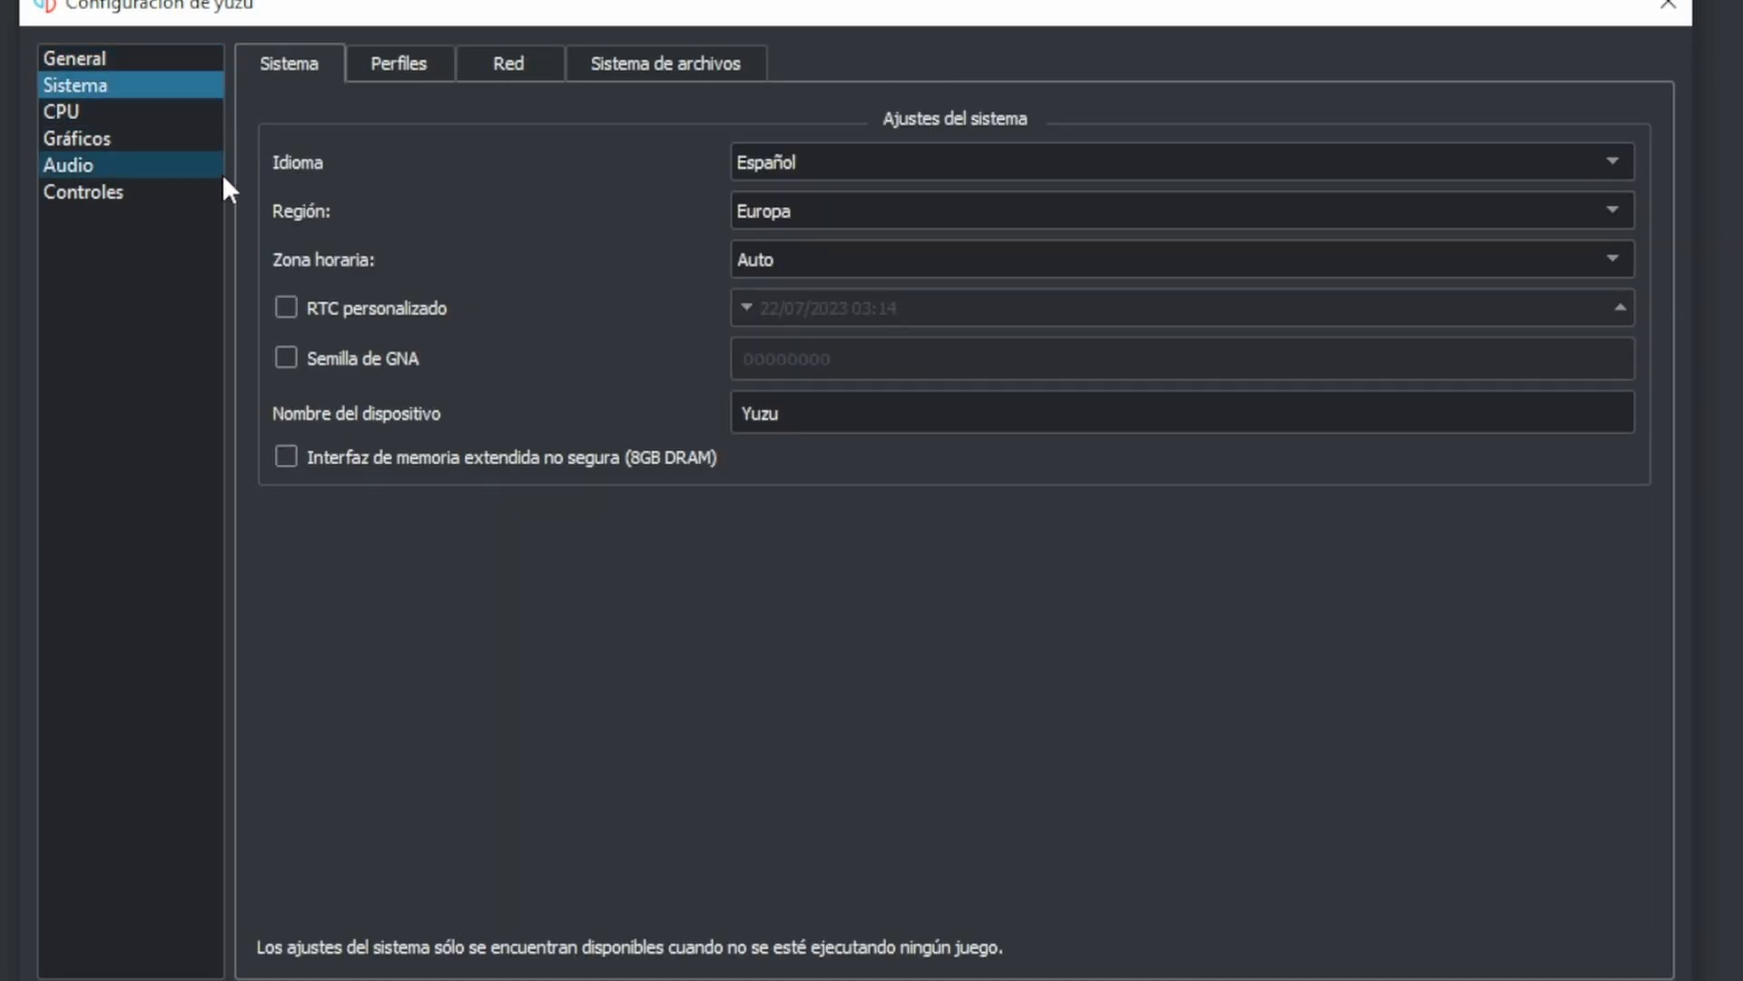
pyautogui.click(816, 162)
pyautogui.click(828, 162)
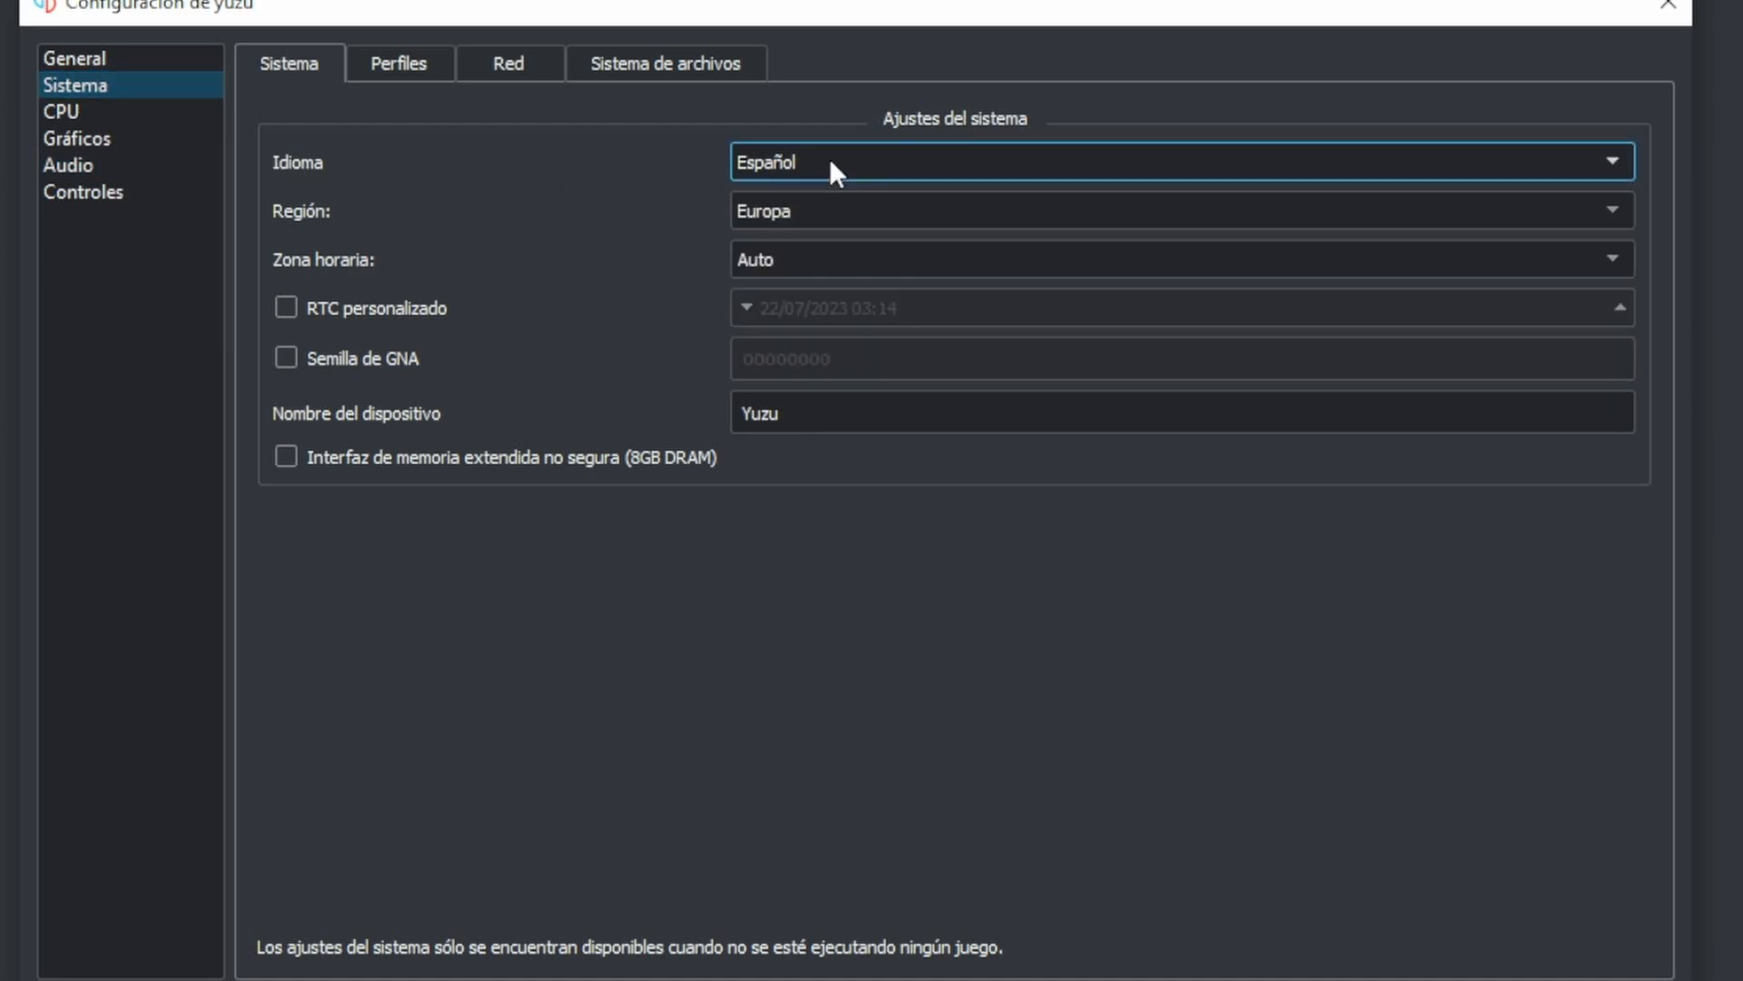
pyautogui.click(812, 214)
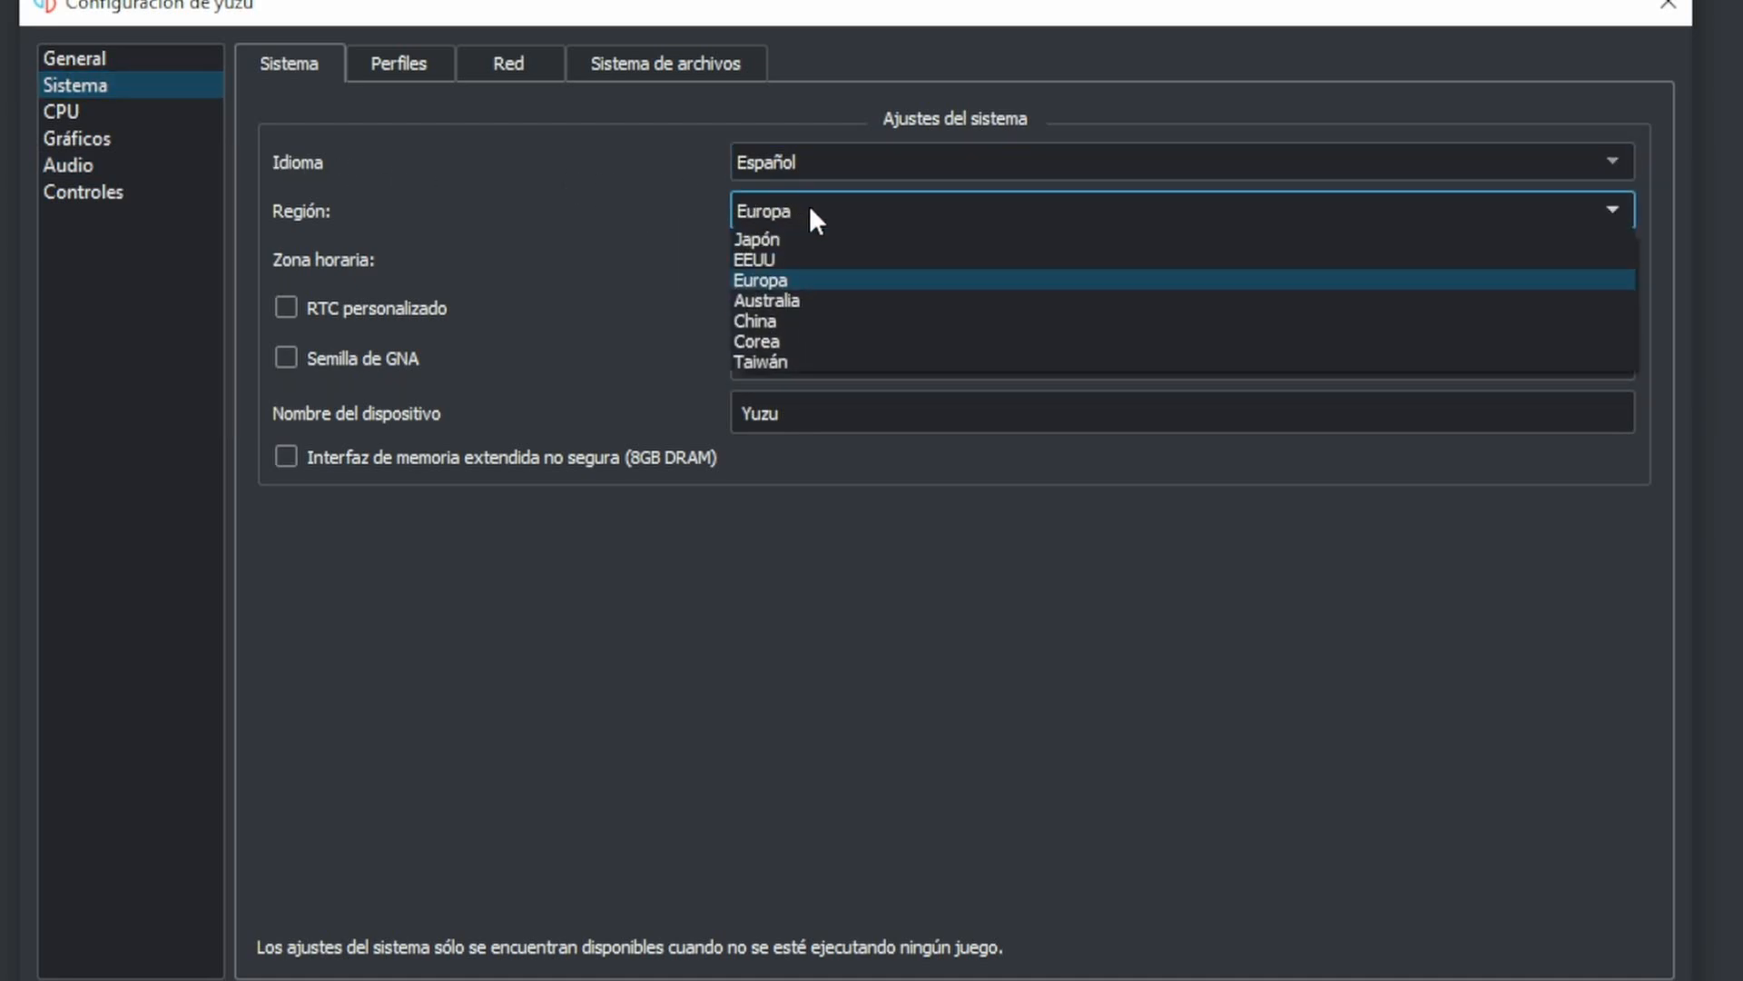
pyautogui.click(800, 274)
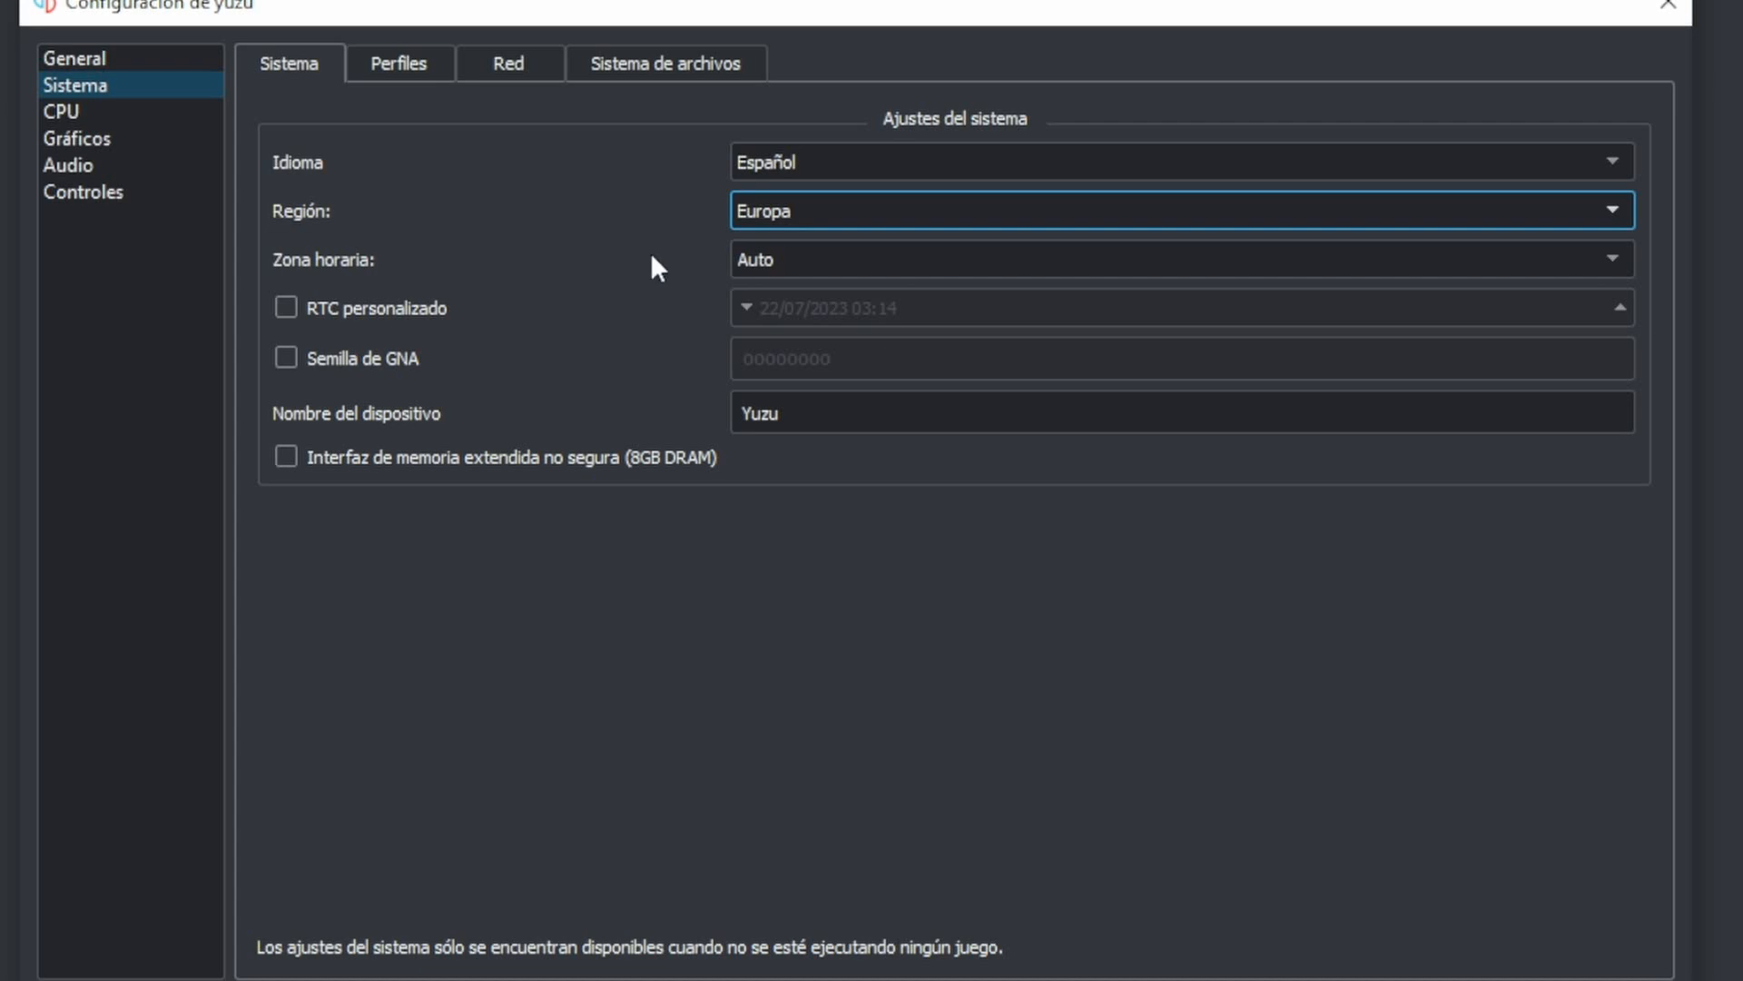
pyautogui.click(805, 416)
pyautogui.moveTo(781, 427); pyautogui.dragTo(746, 424)
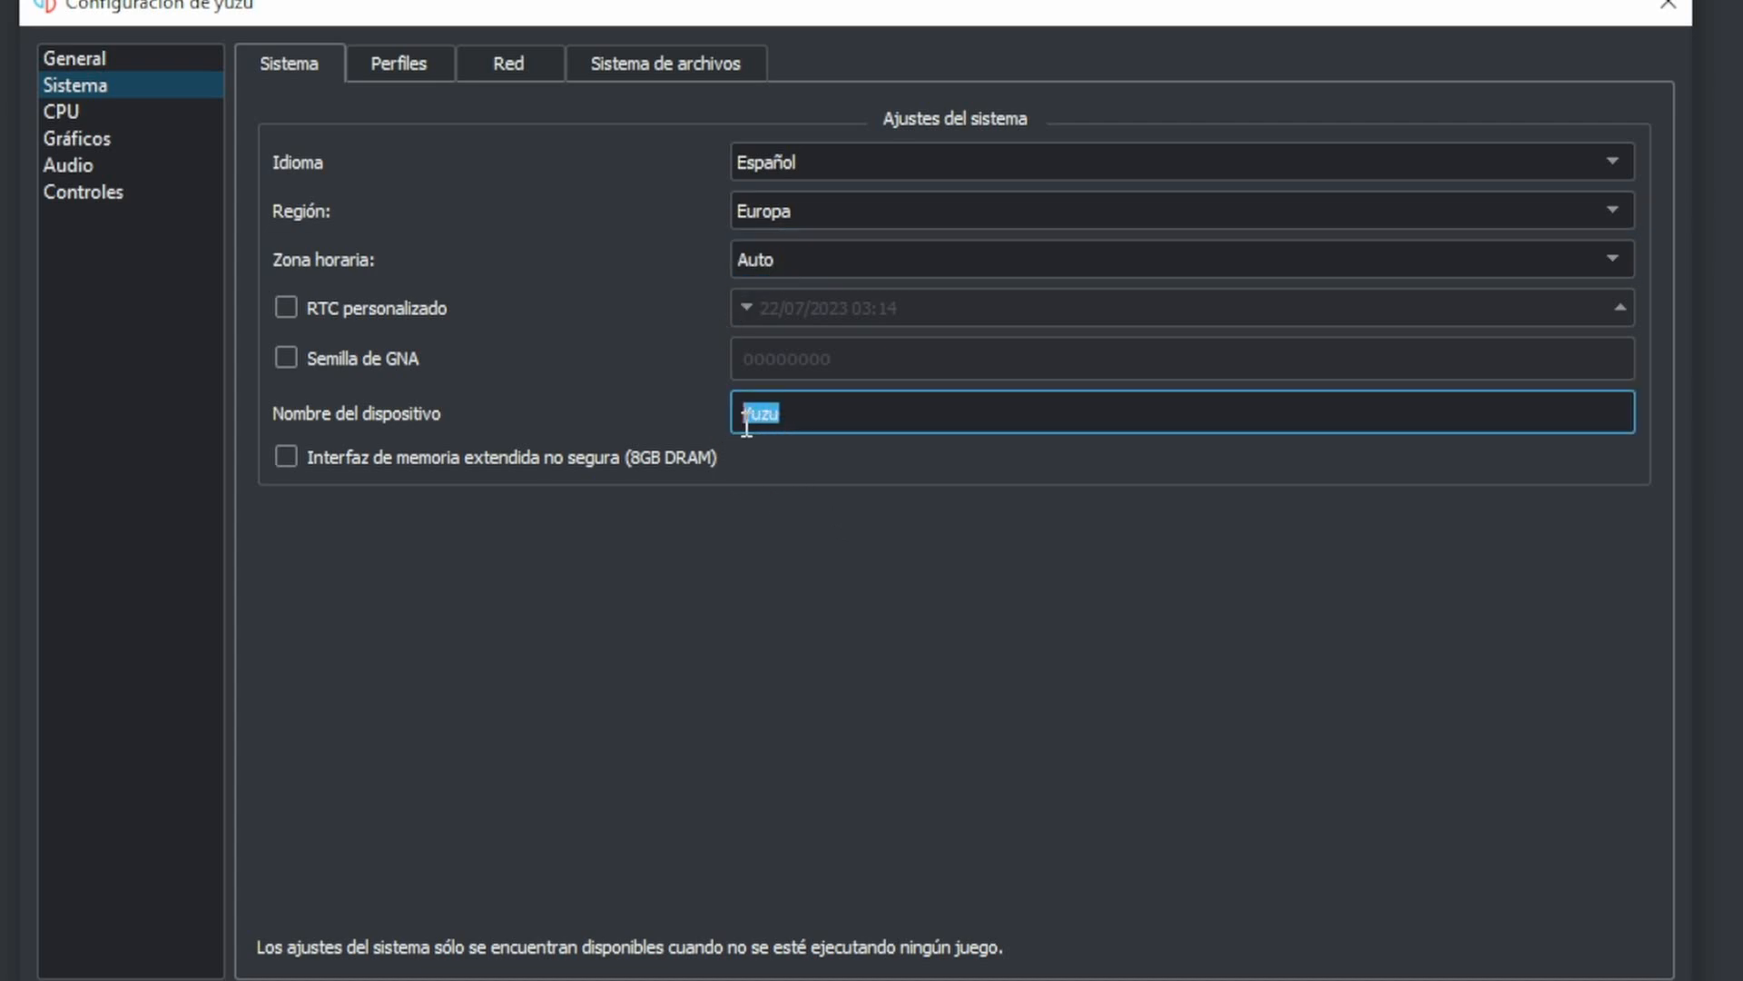
# - Review the user profiles and open the image picker for the second profile, closing it without choosing a picture
pyautogui.click(400, 65)
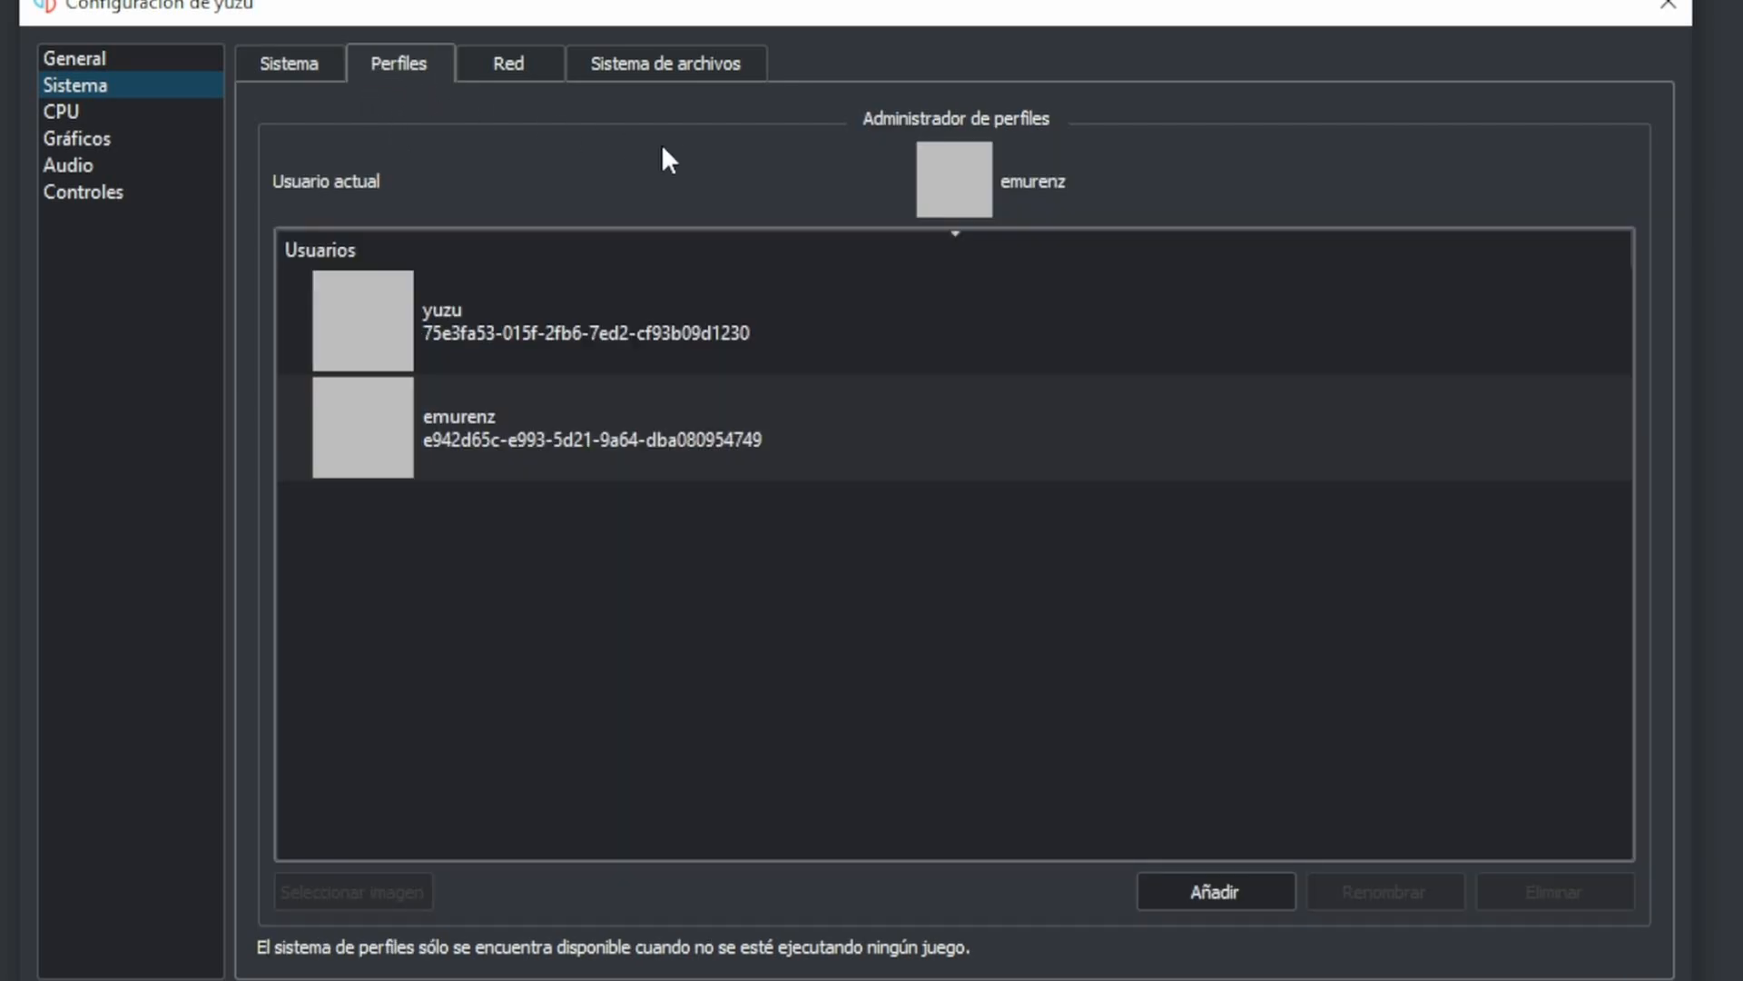
pyautogui.click(581, 341)
pyautogui.click(623, 434)
pyautogui.click(607, 327)
pyautogui.click(572, 426)
pyautogui.click(388, 886)
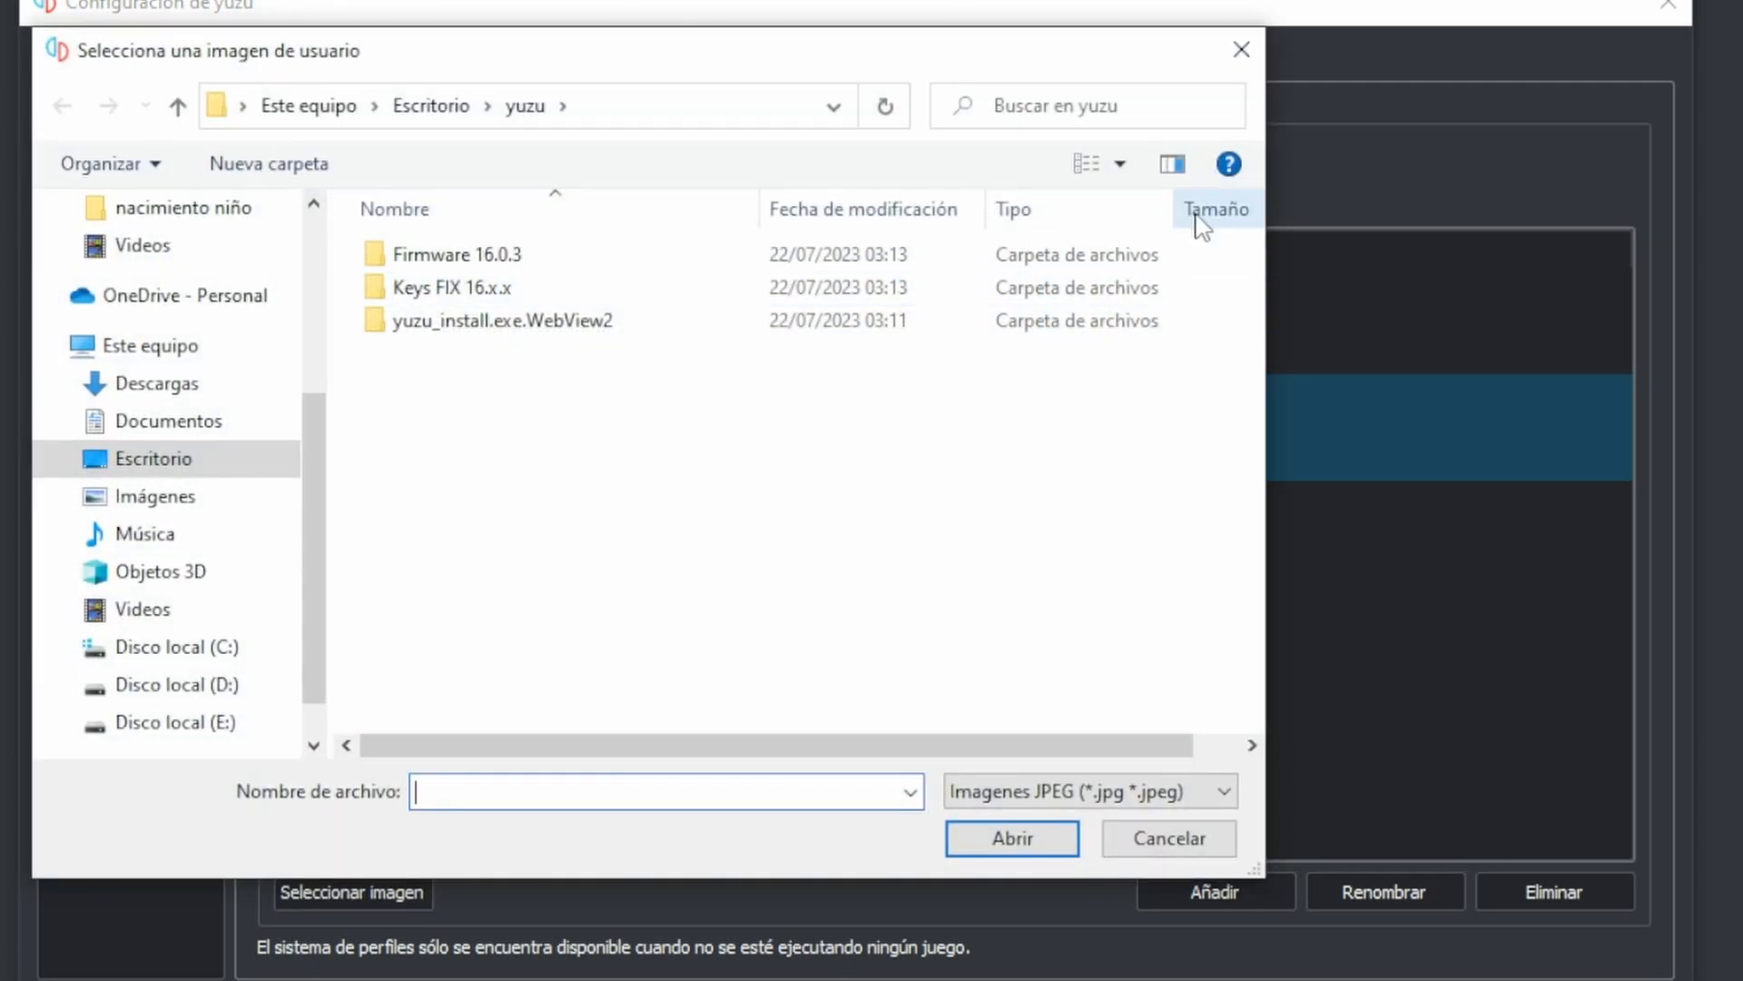
pyautogui.click(1241, 74)
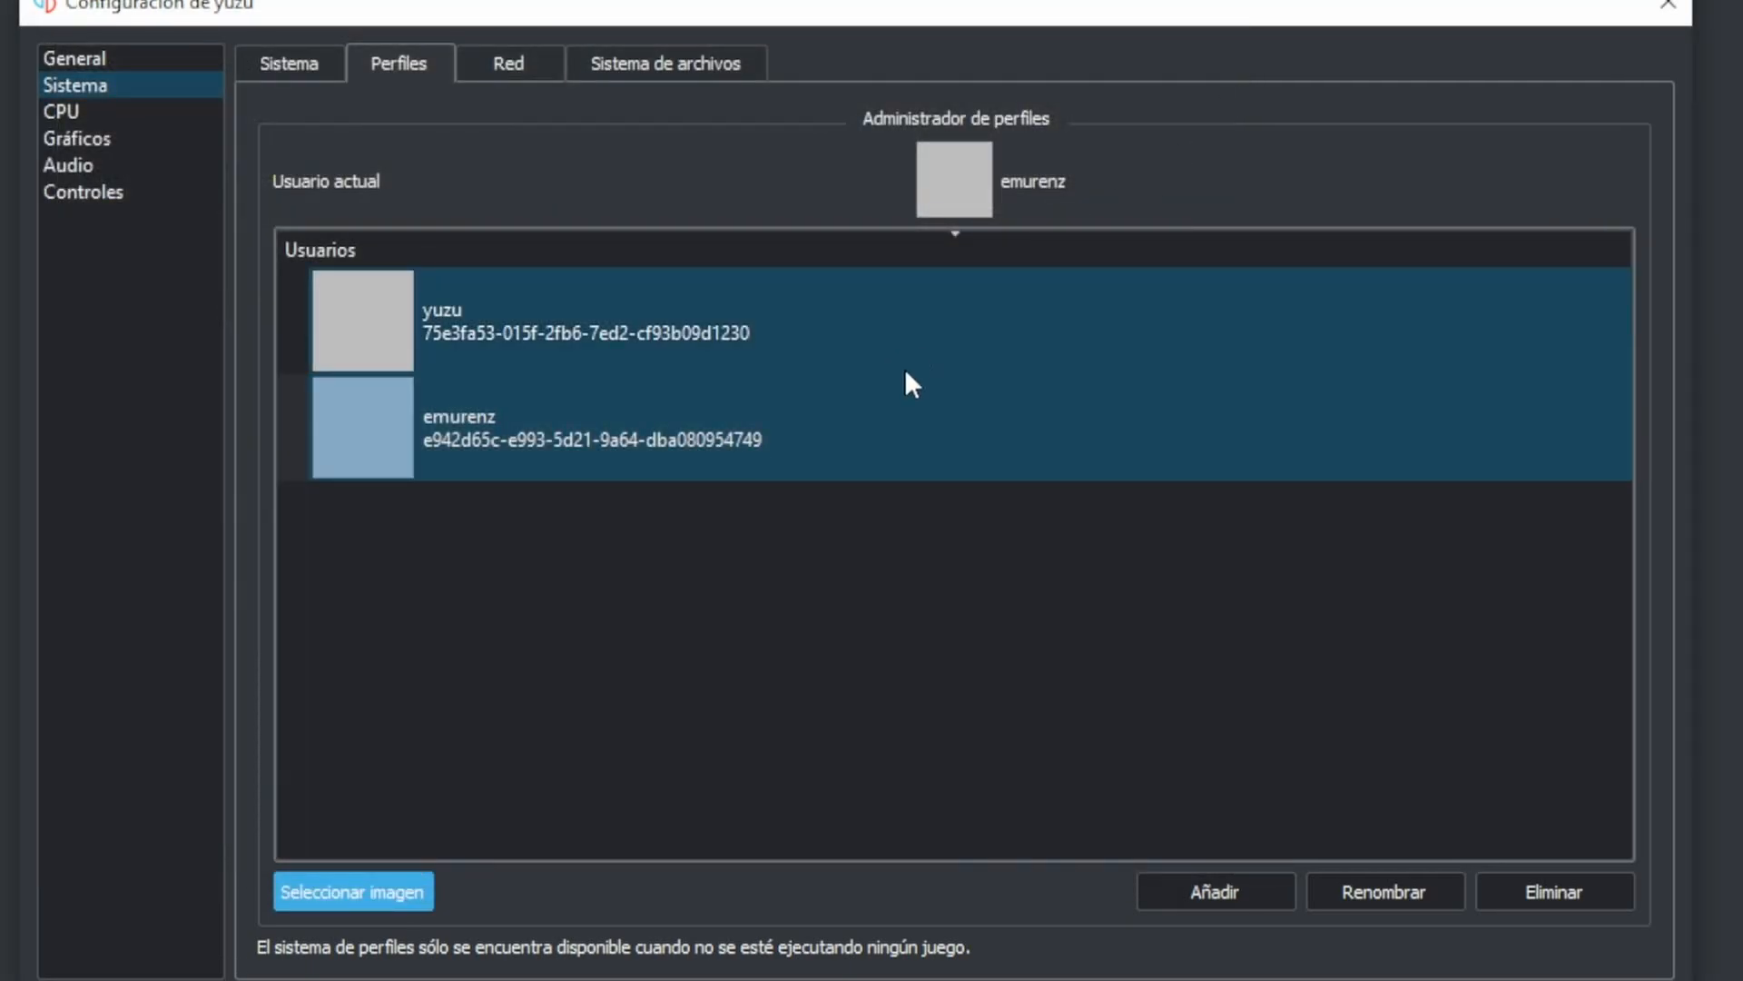
# - Review the system's network interface and file system directories, and the CPU accuracy setting
pyautogui.click(505, 66)
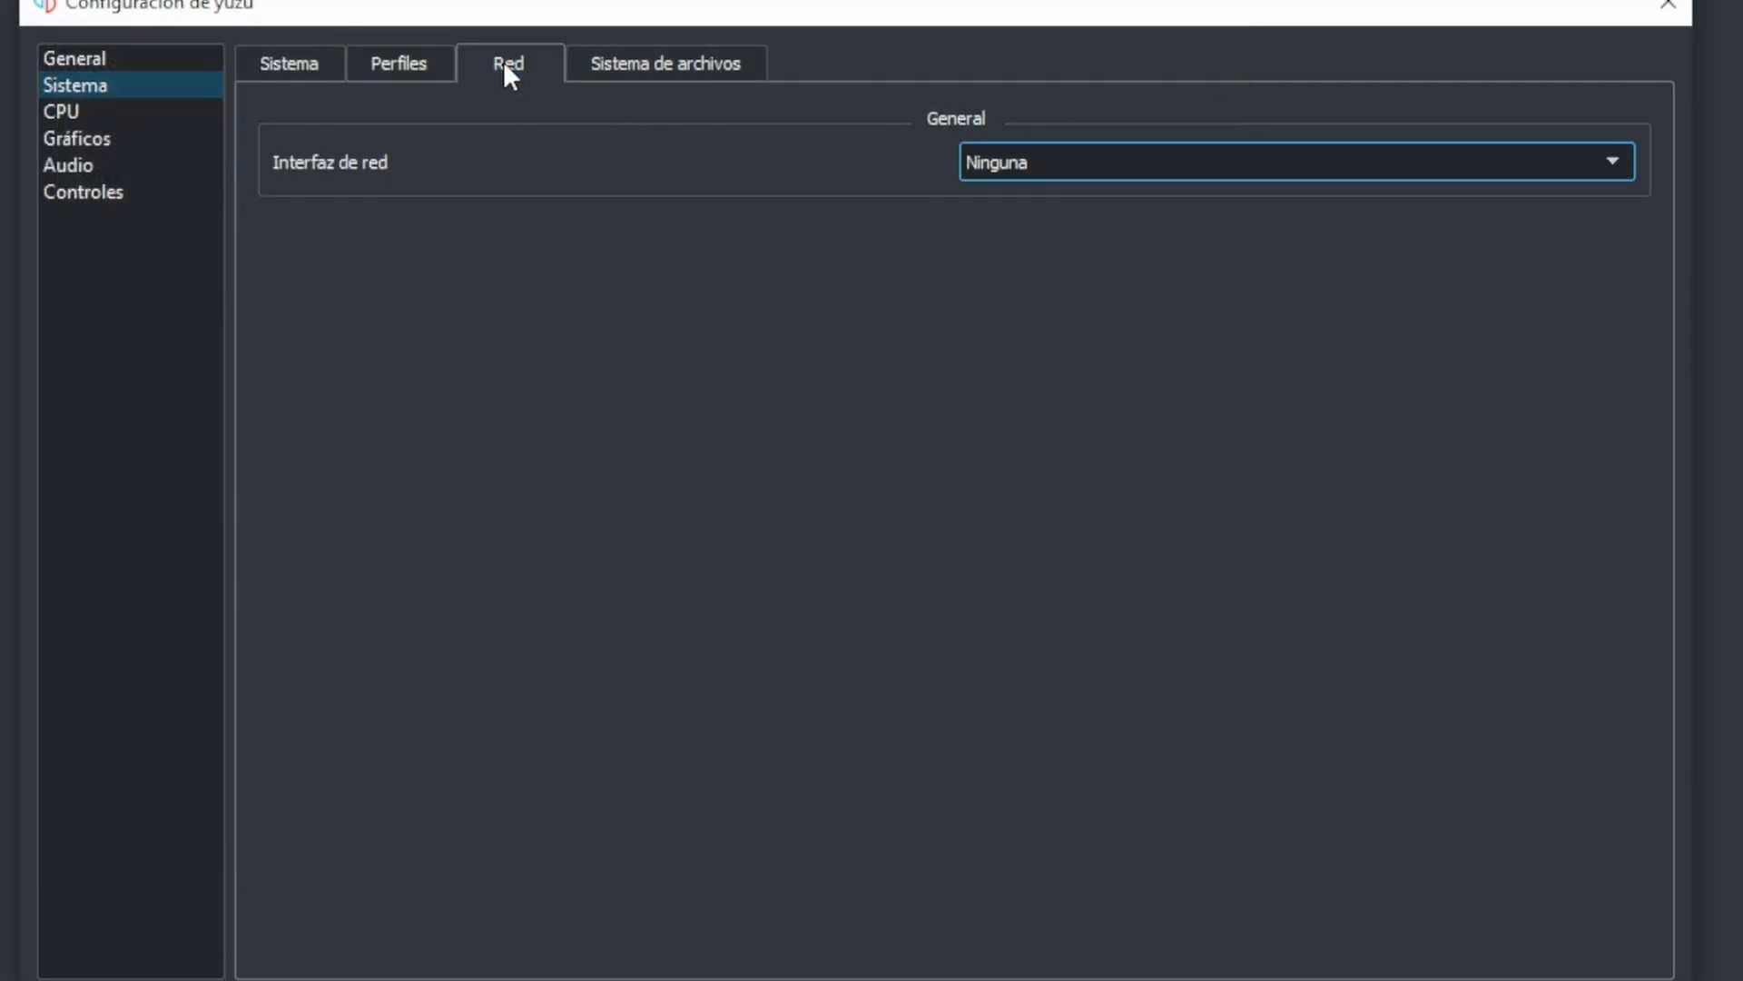
pyautogui.click(641, 80)
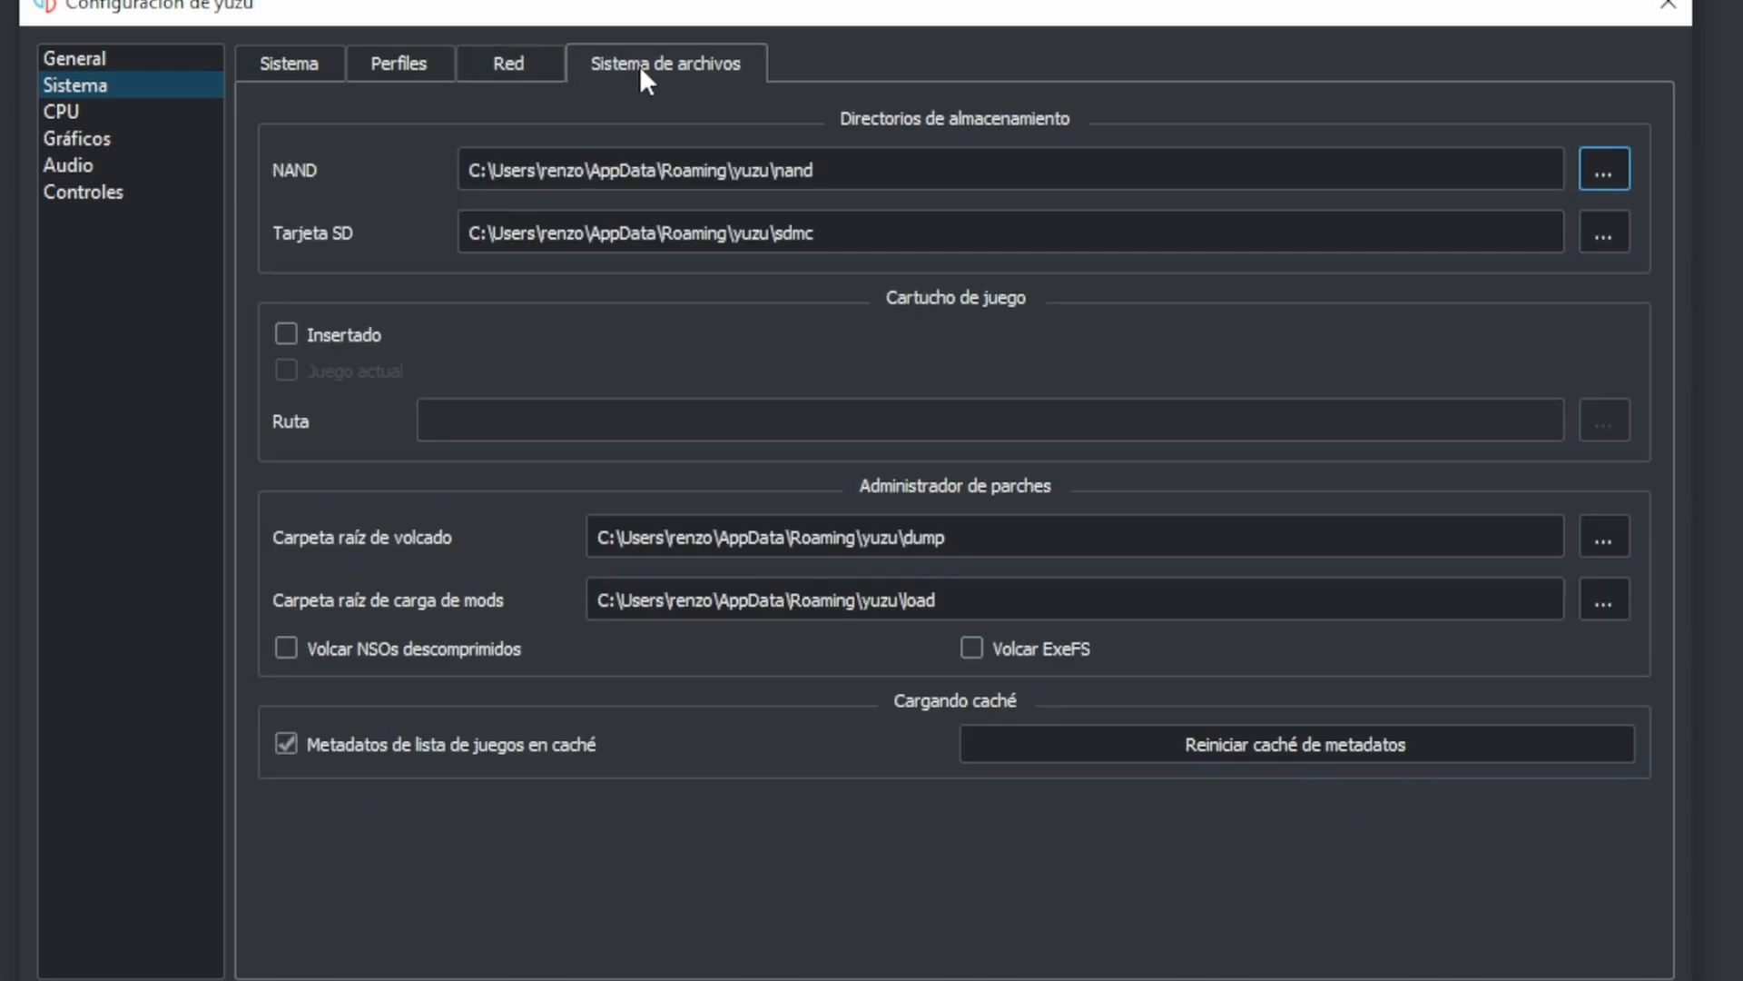
pyautogui.click(121, 113)
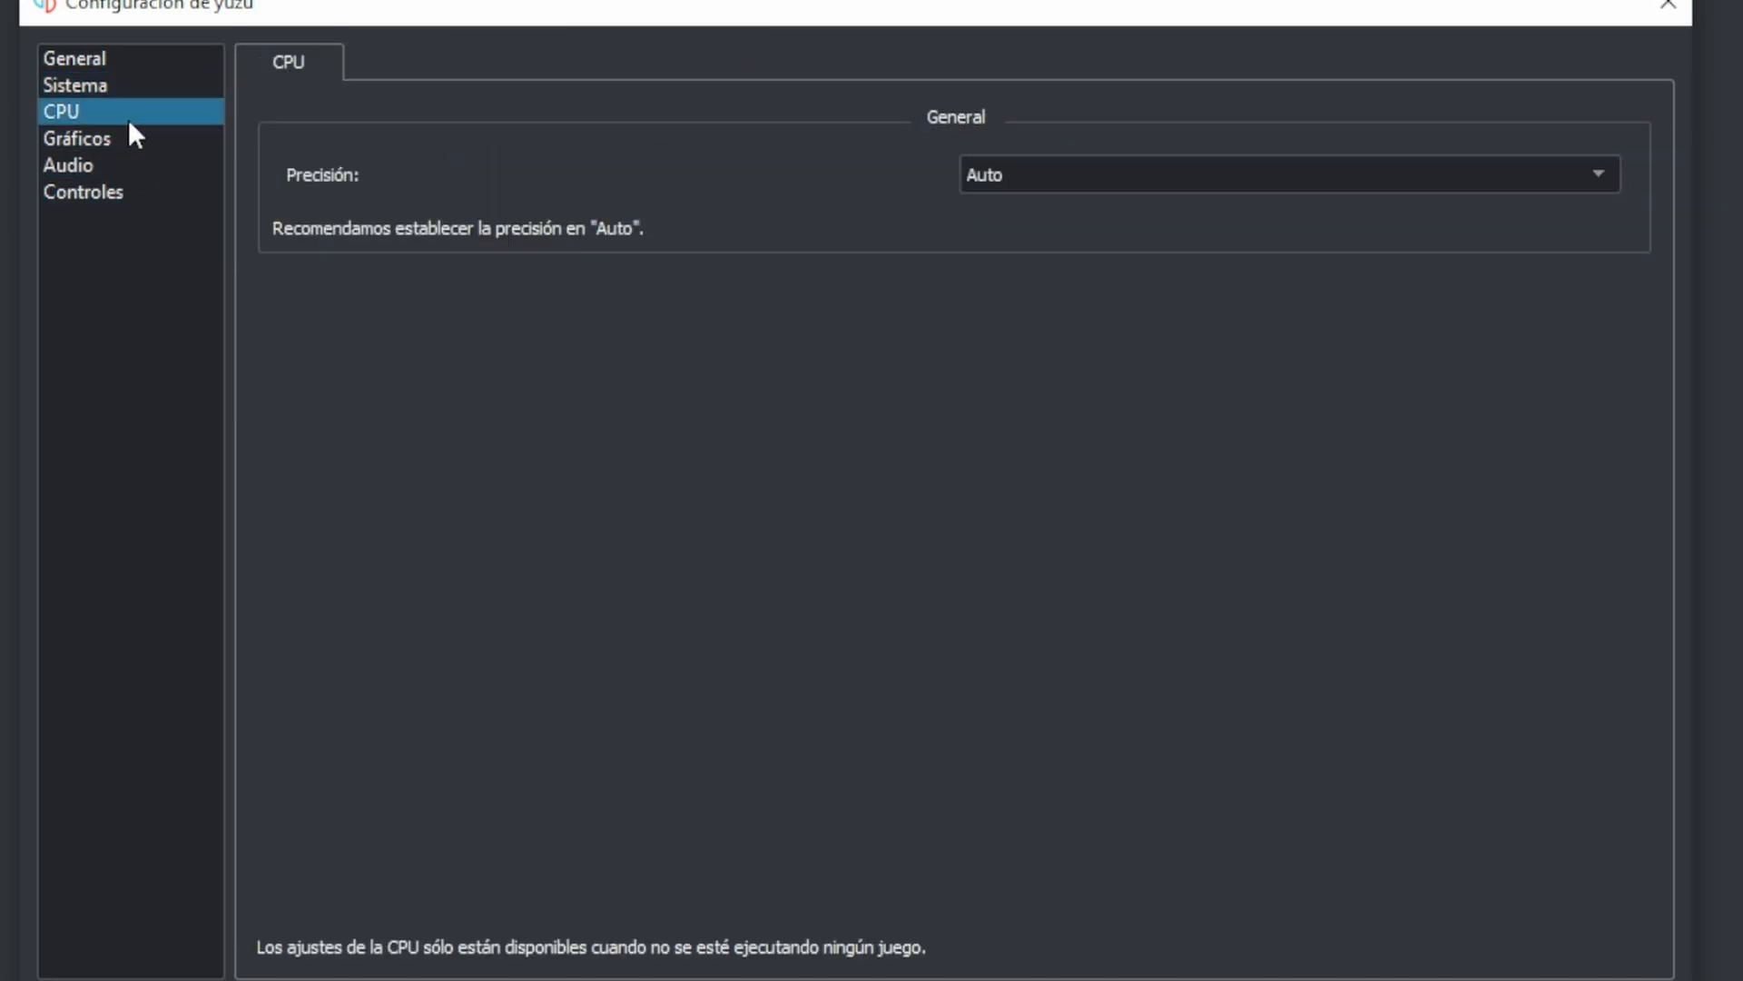
# - Set the graphics API to Vulkan with the NVIDIA GeForce GTX 1650 as device
pyautogui.click(154, 143)
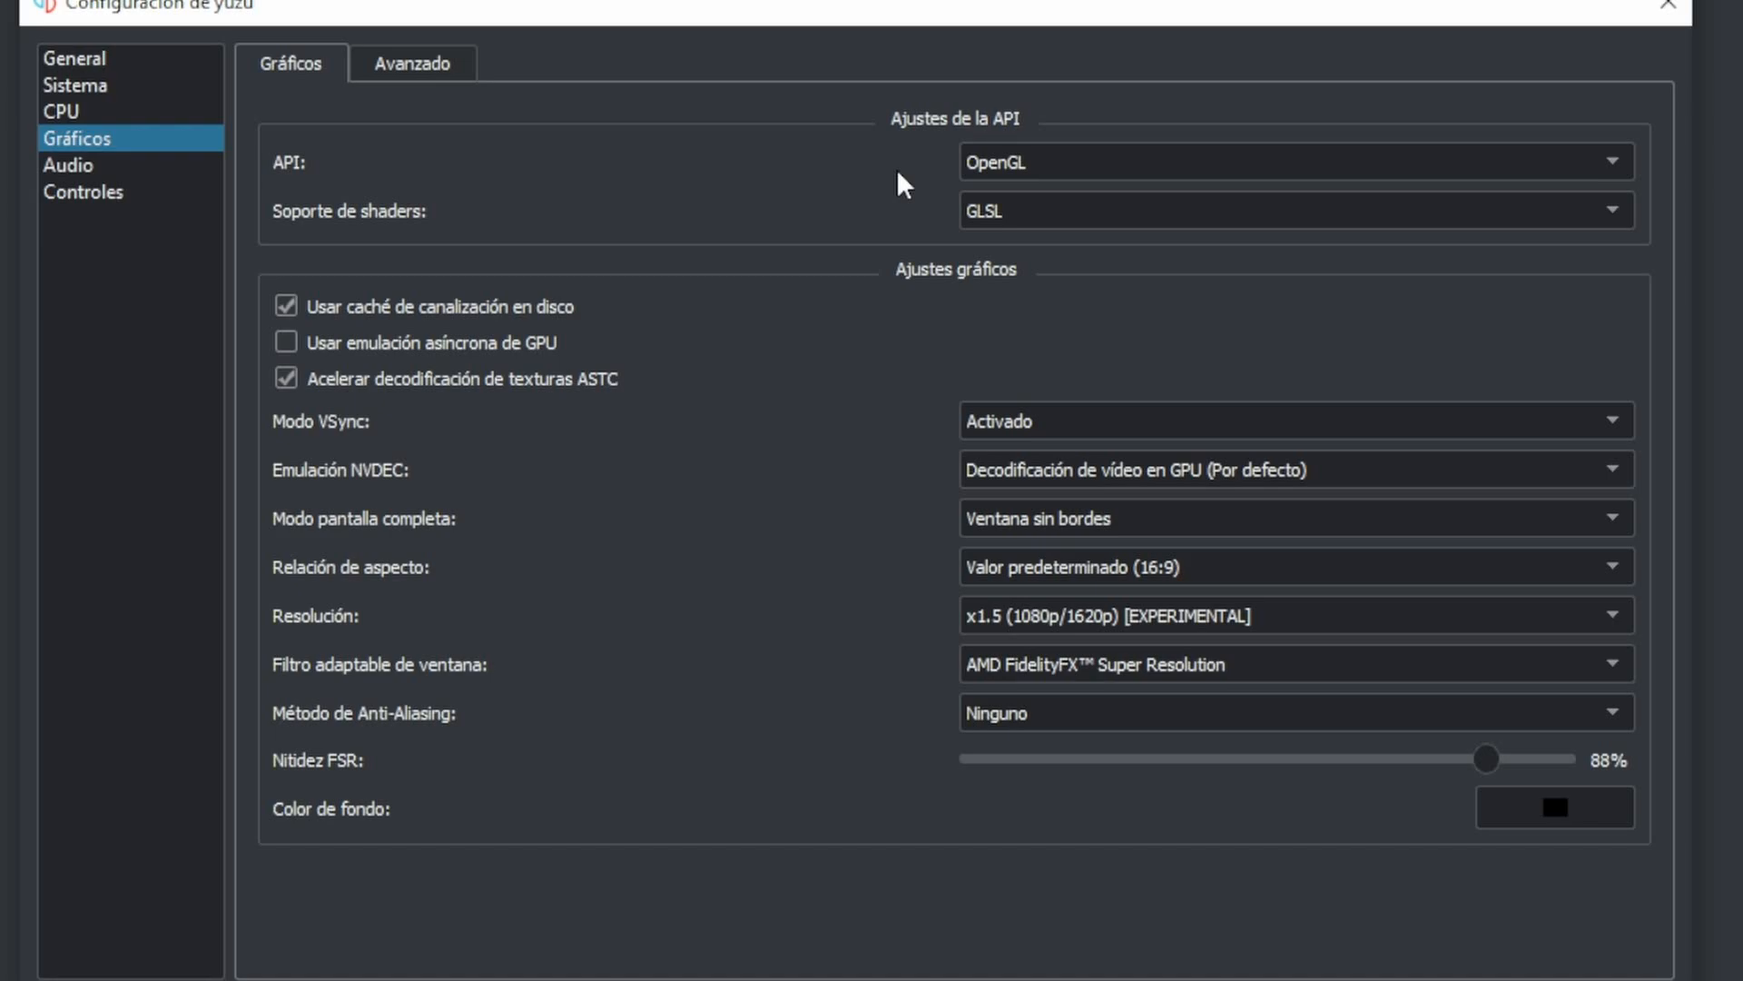
pyautogui.click(1039, 177)
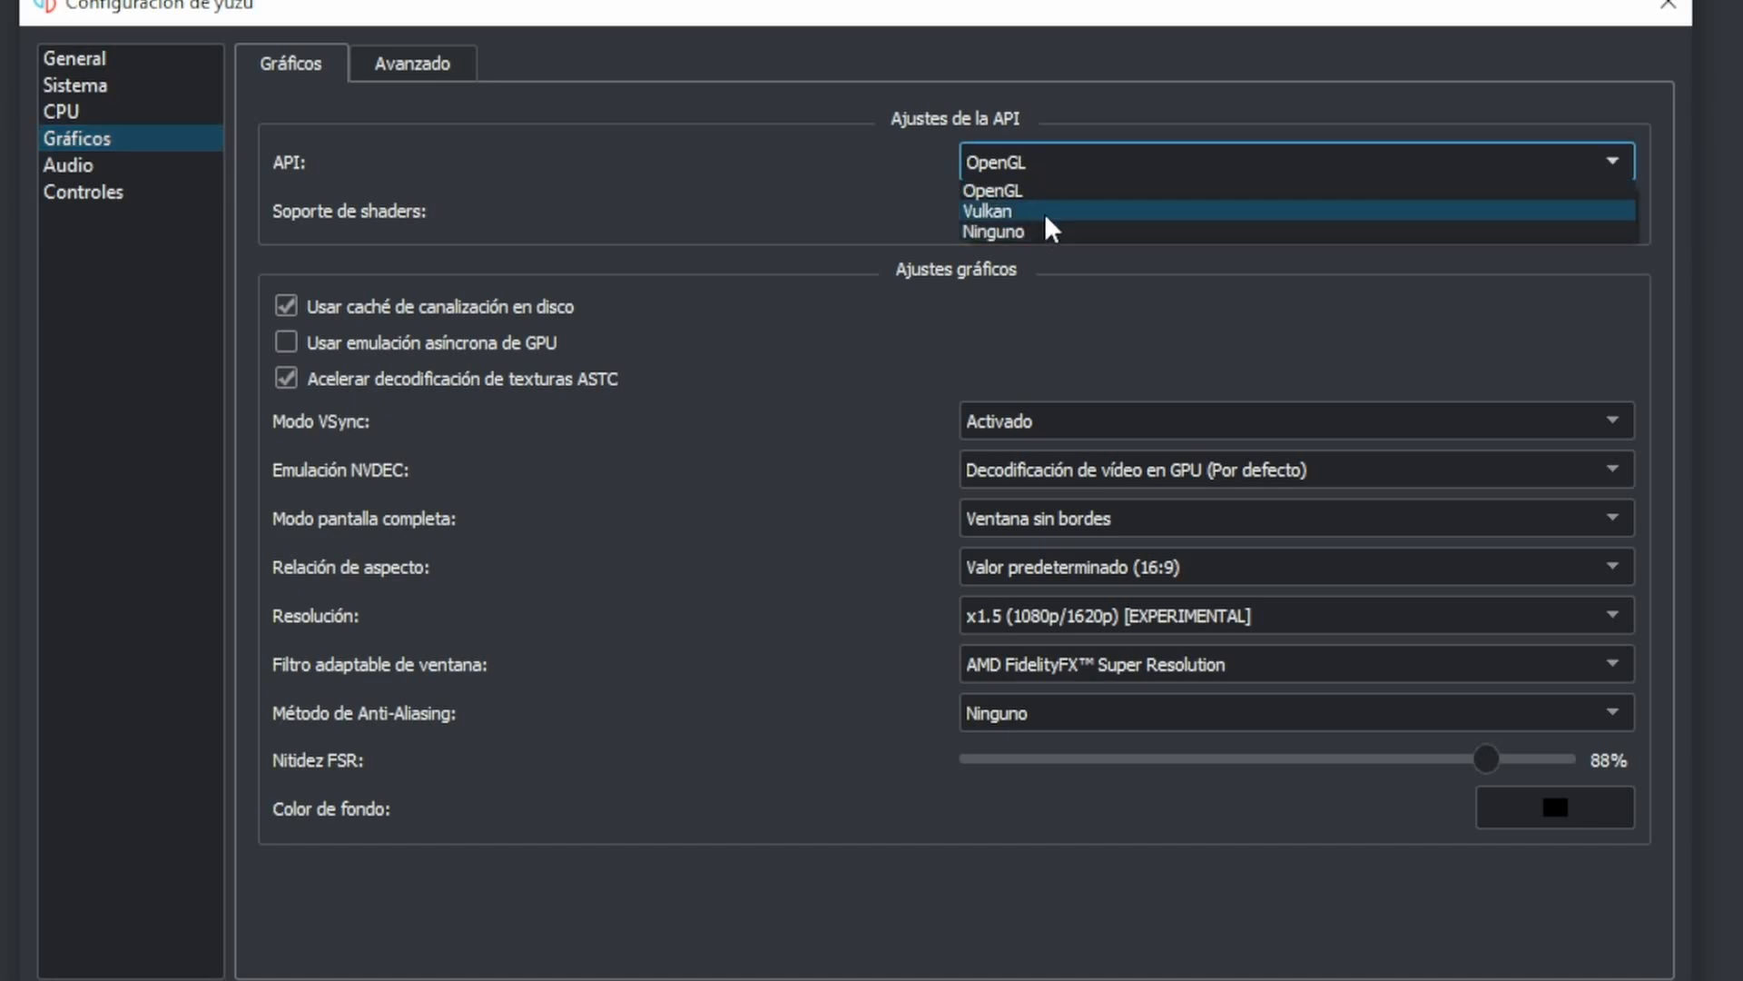
pyautogui.click(1044, 213)
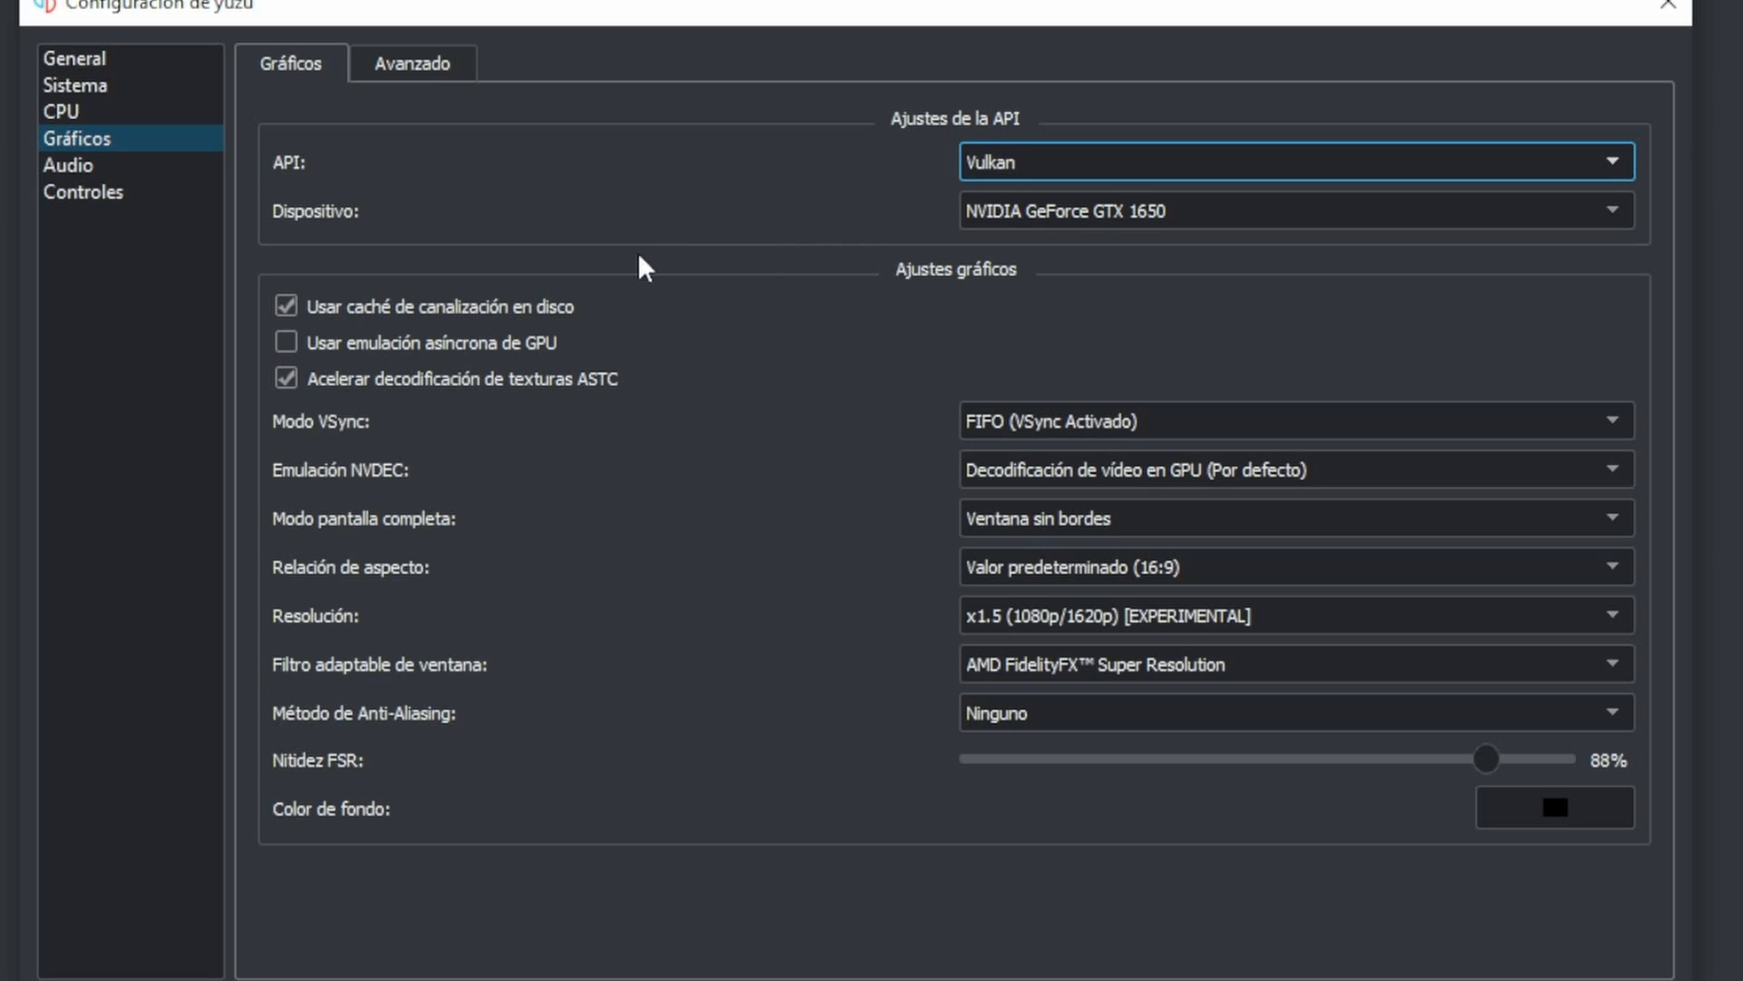
pyautogui.click(1075, 219)
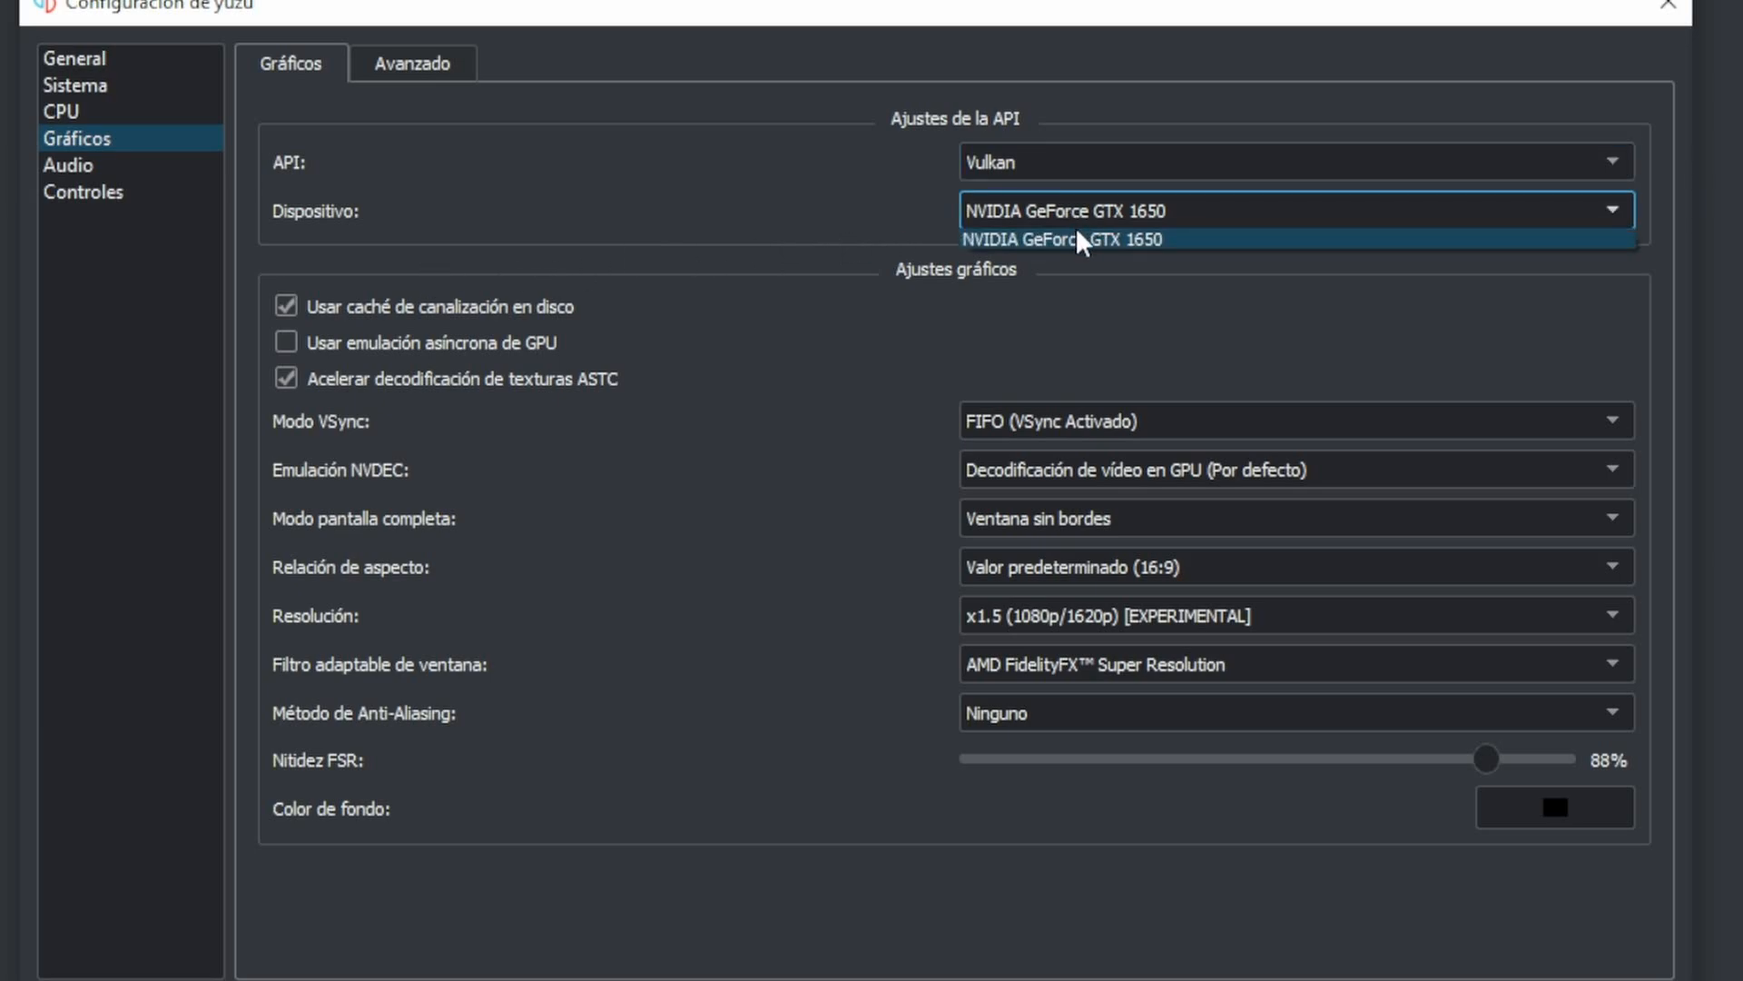
pyautogui.click(1080, 240)
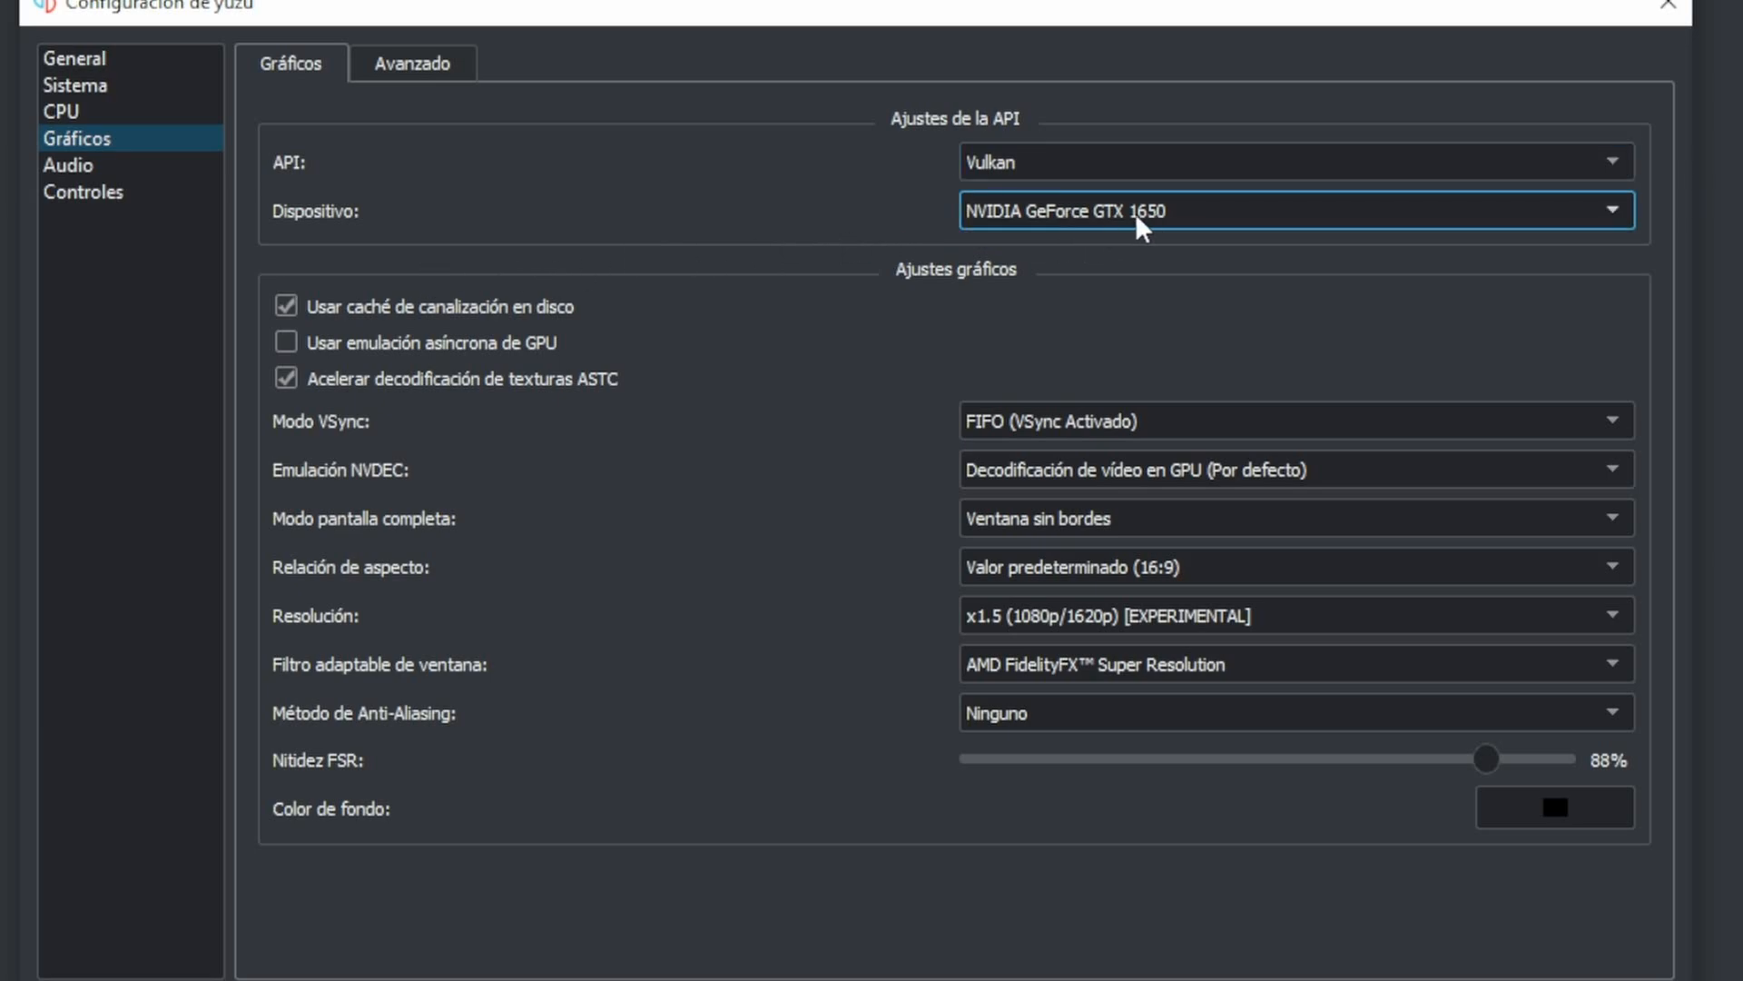
# - Leave asynchronous GPU emulation off and choose FIFO (VSync Activado) as the VSync mode
pyautogui.click(300, 349)
pyautogui.click(301, 348)
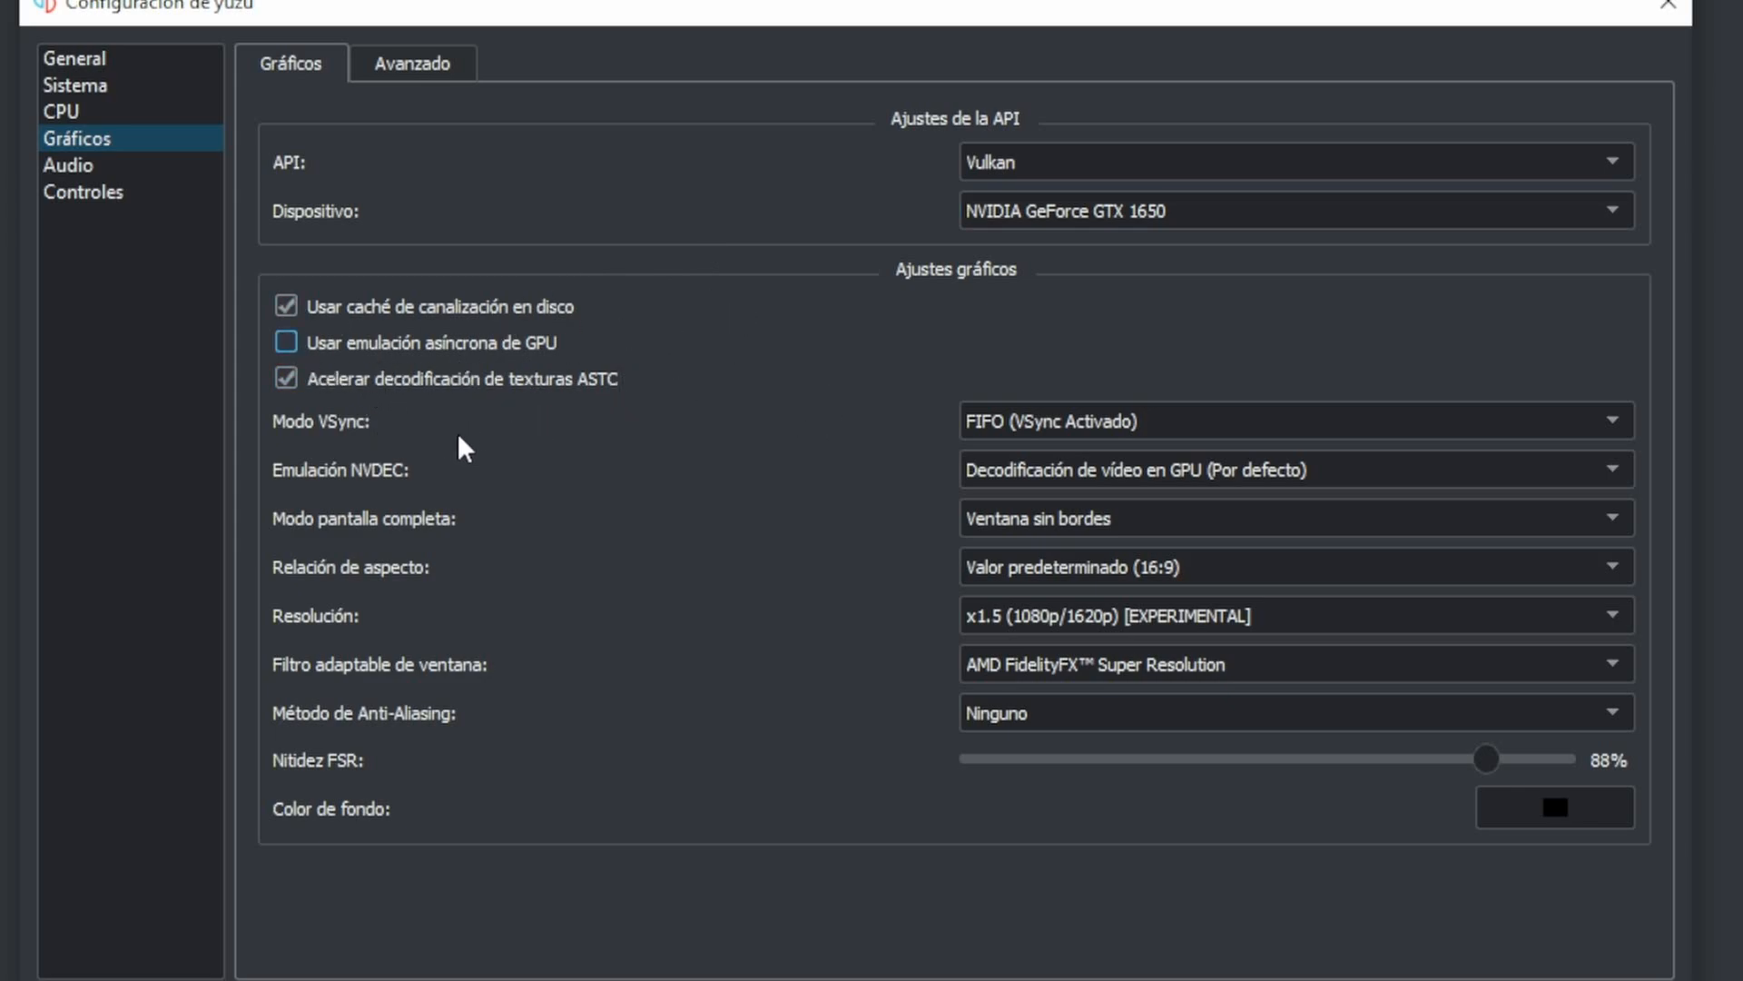
pyautogui.click(1040, 425)
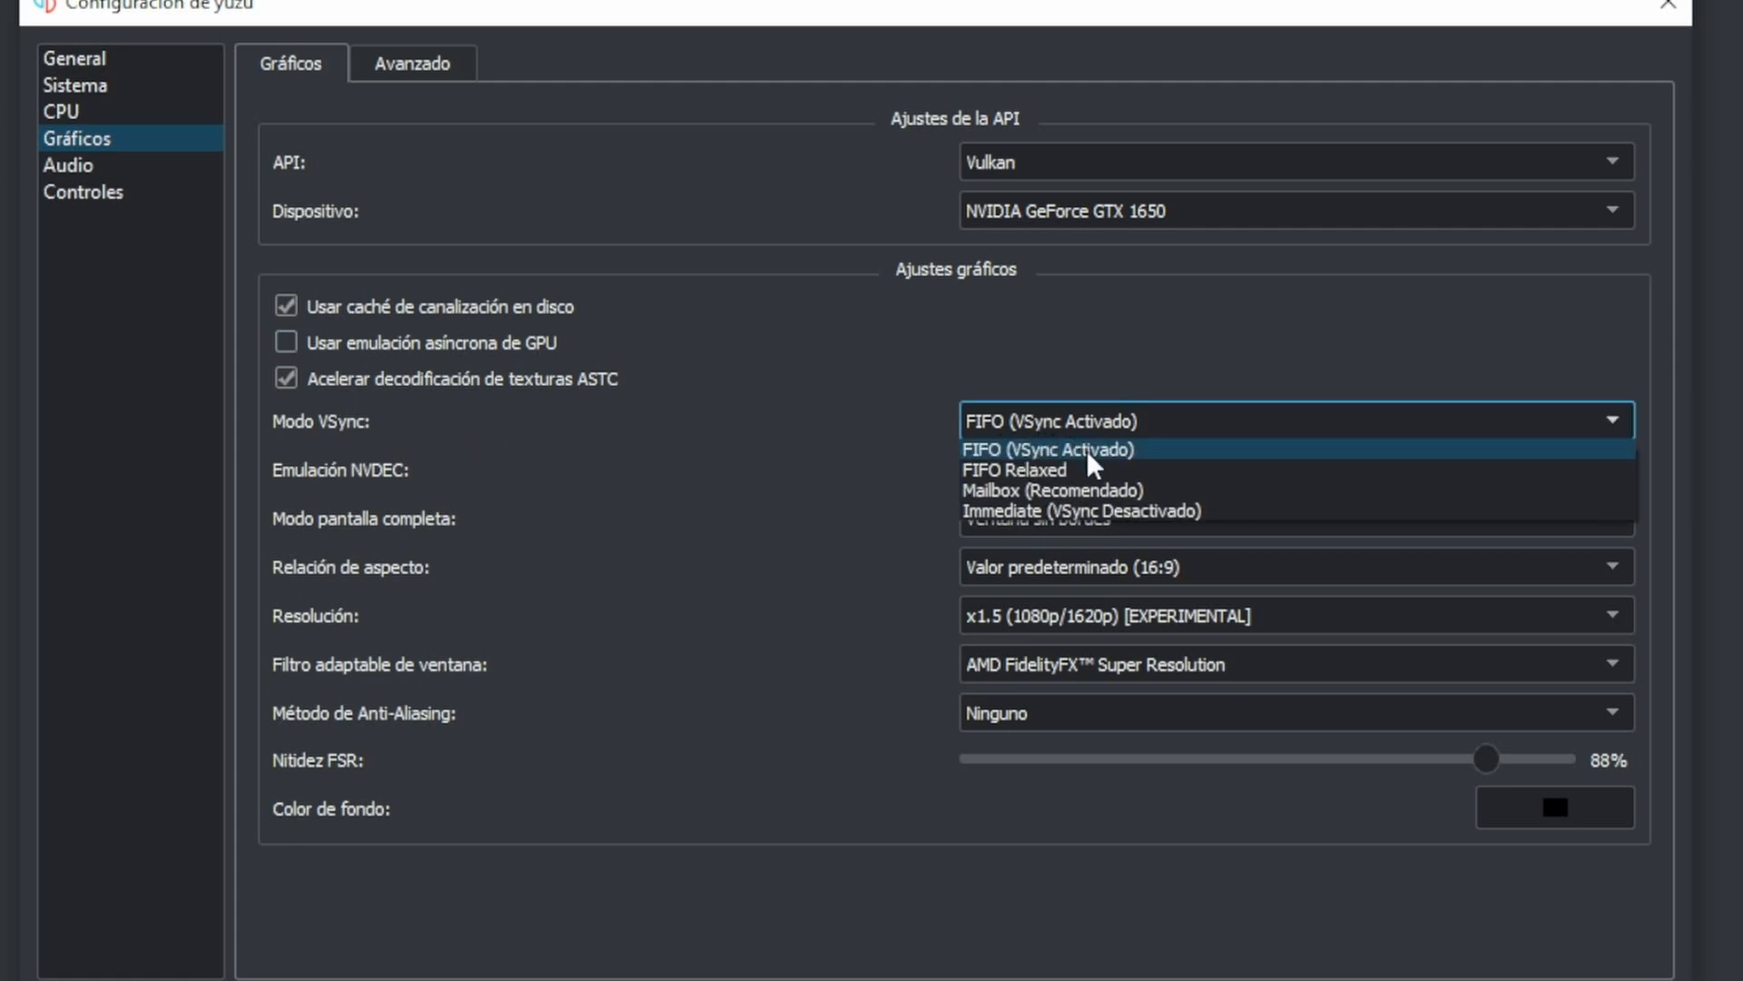
pyautogui.click(1149, 454)
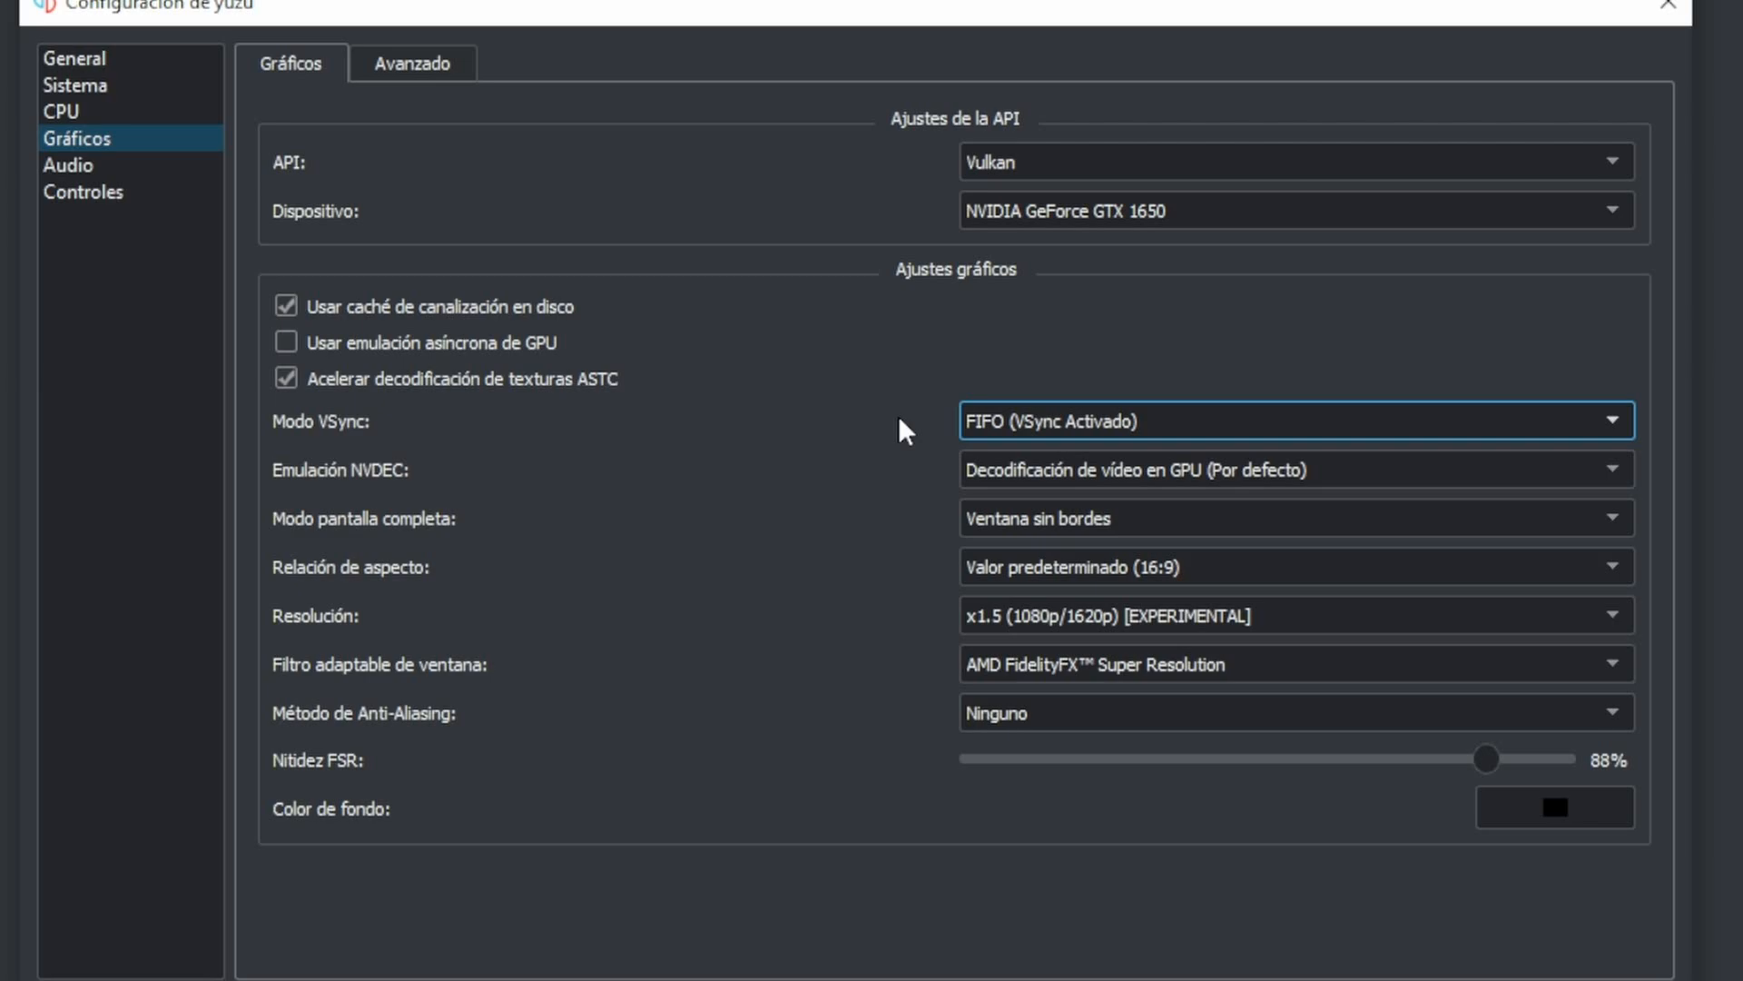
# - Choose GPU video decoding (Por defecto) for NVDEC emulation and check the aspect ratio setting
pyautogui.click(1024, 478)
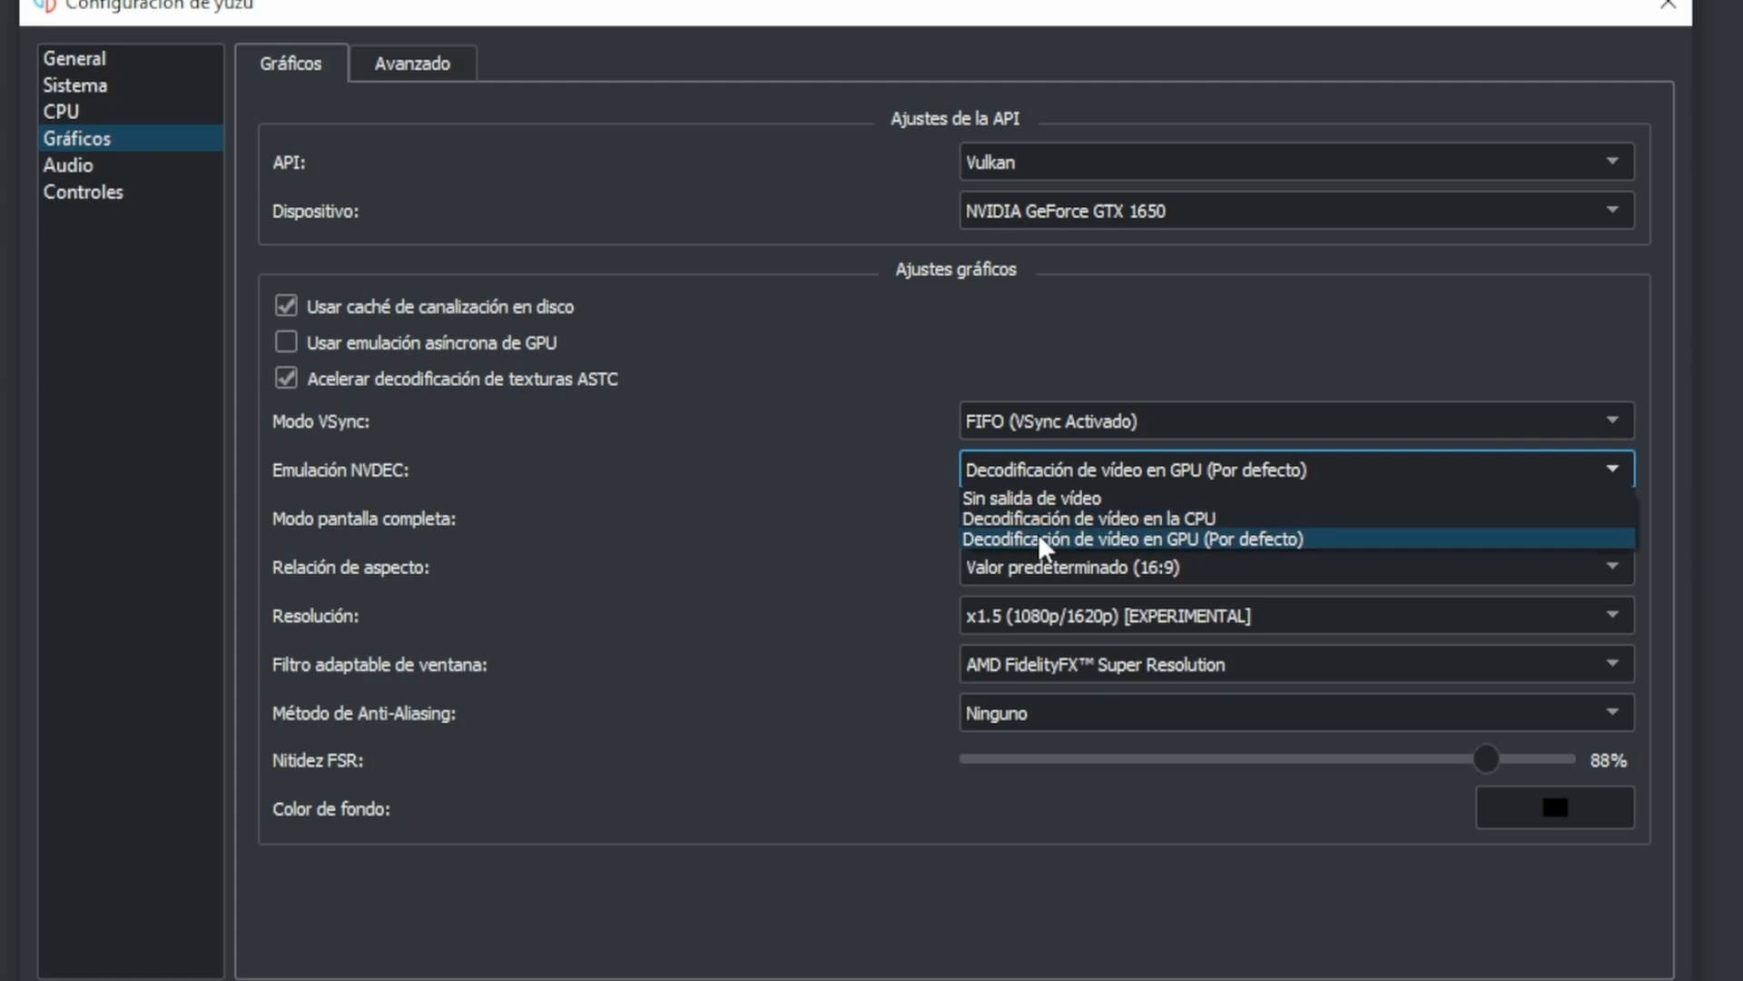
pyautogui.click(1062, 540)
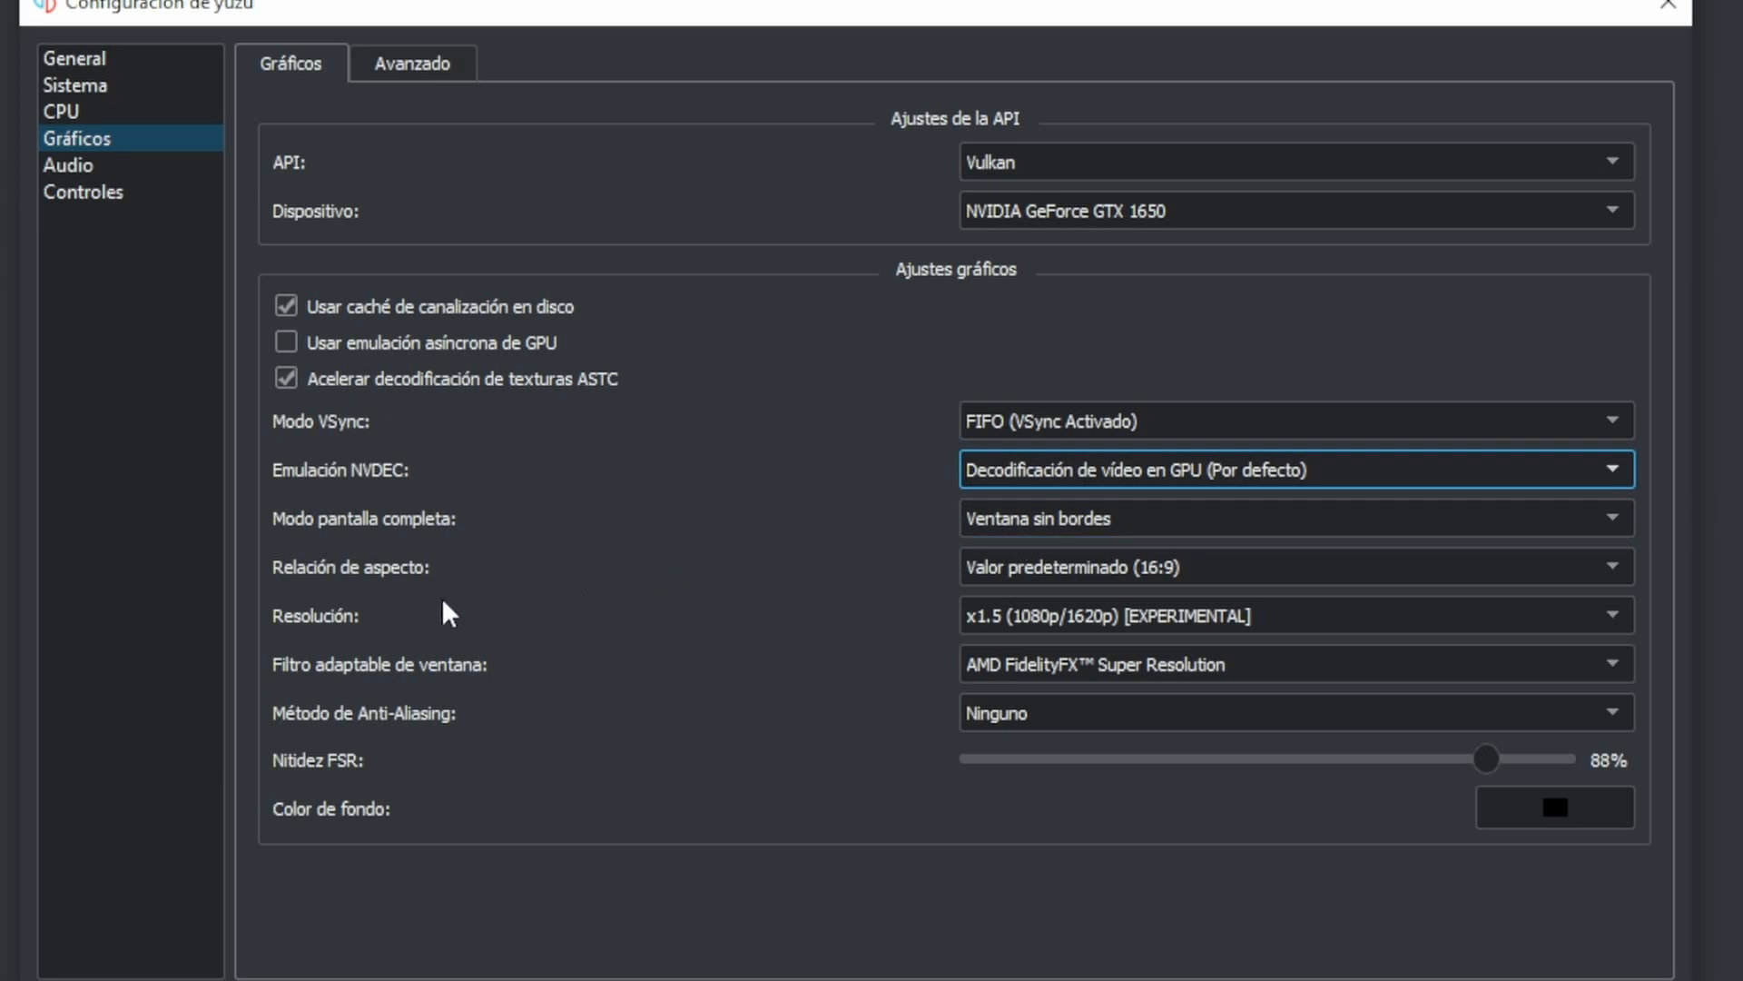
pyautogui.click(1185, 581)
pyautogui.click(1184, 577)
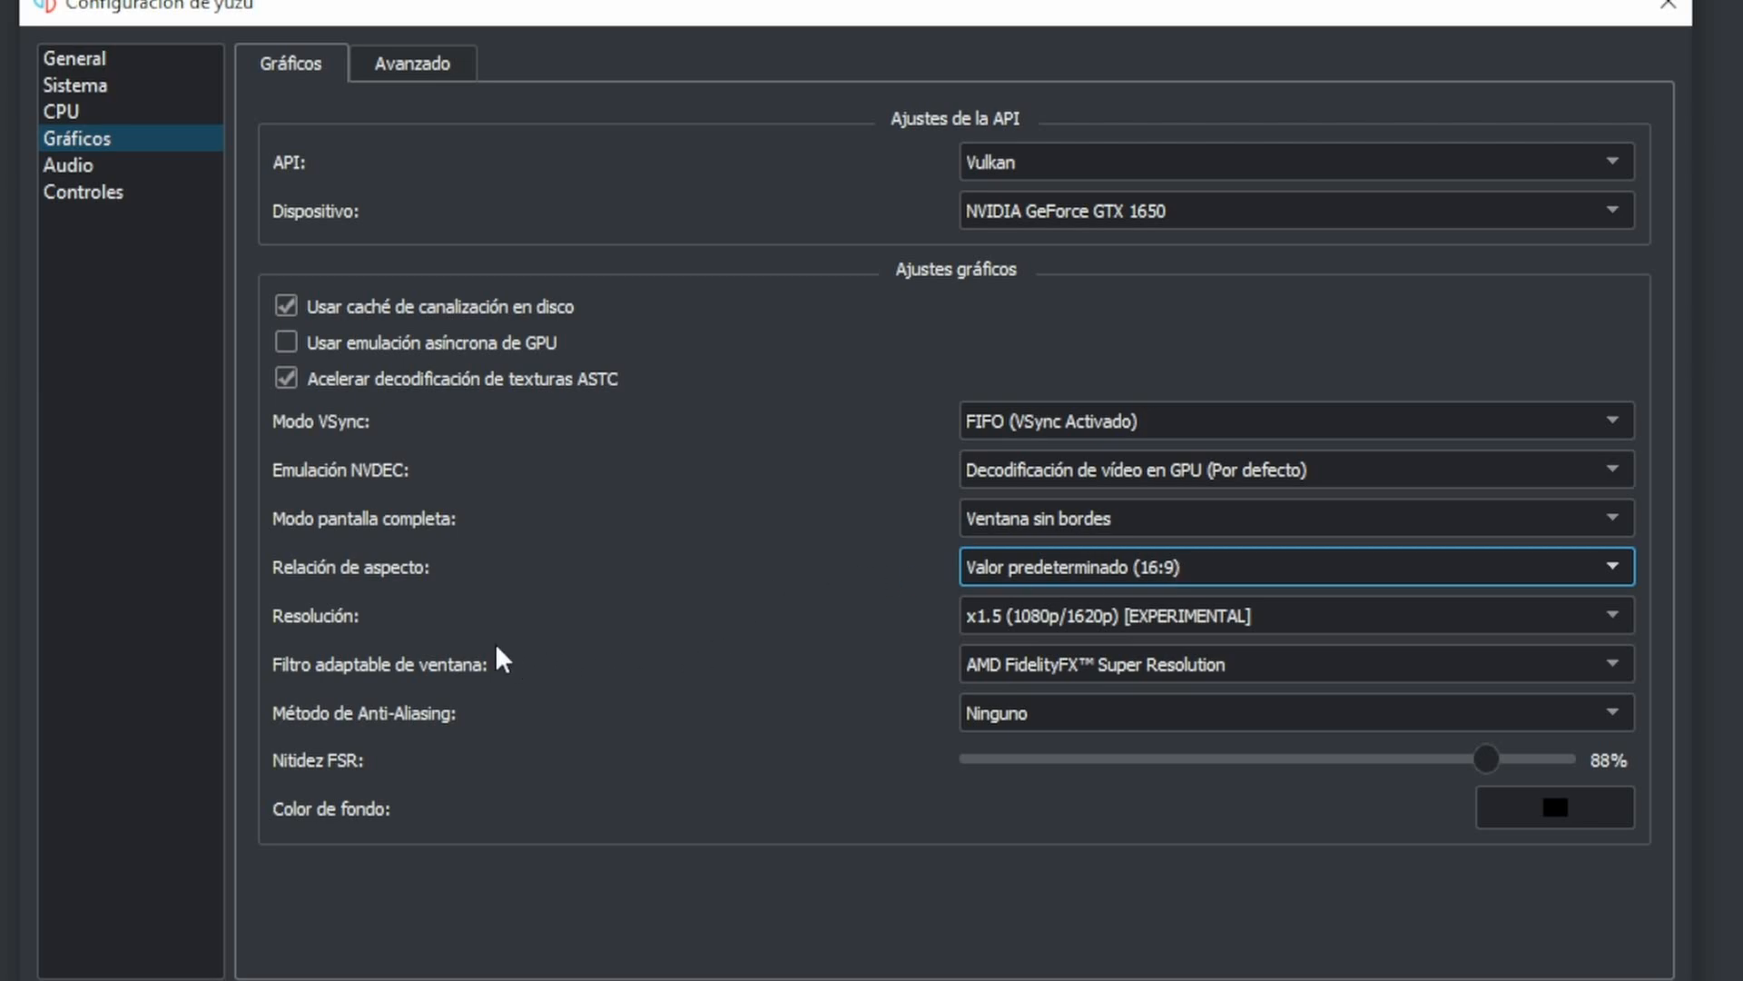
# - Set the graphics resolution to x1 (720p/1080p), reviewing the other available scales
pyautogui.click(1023, 627)
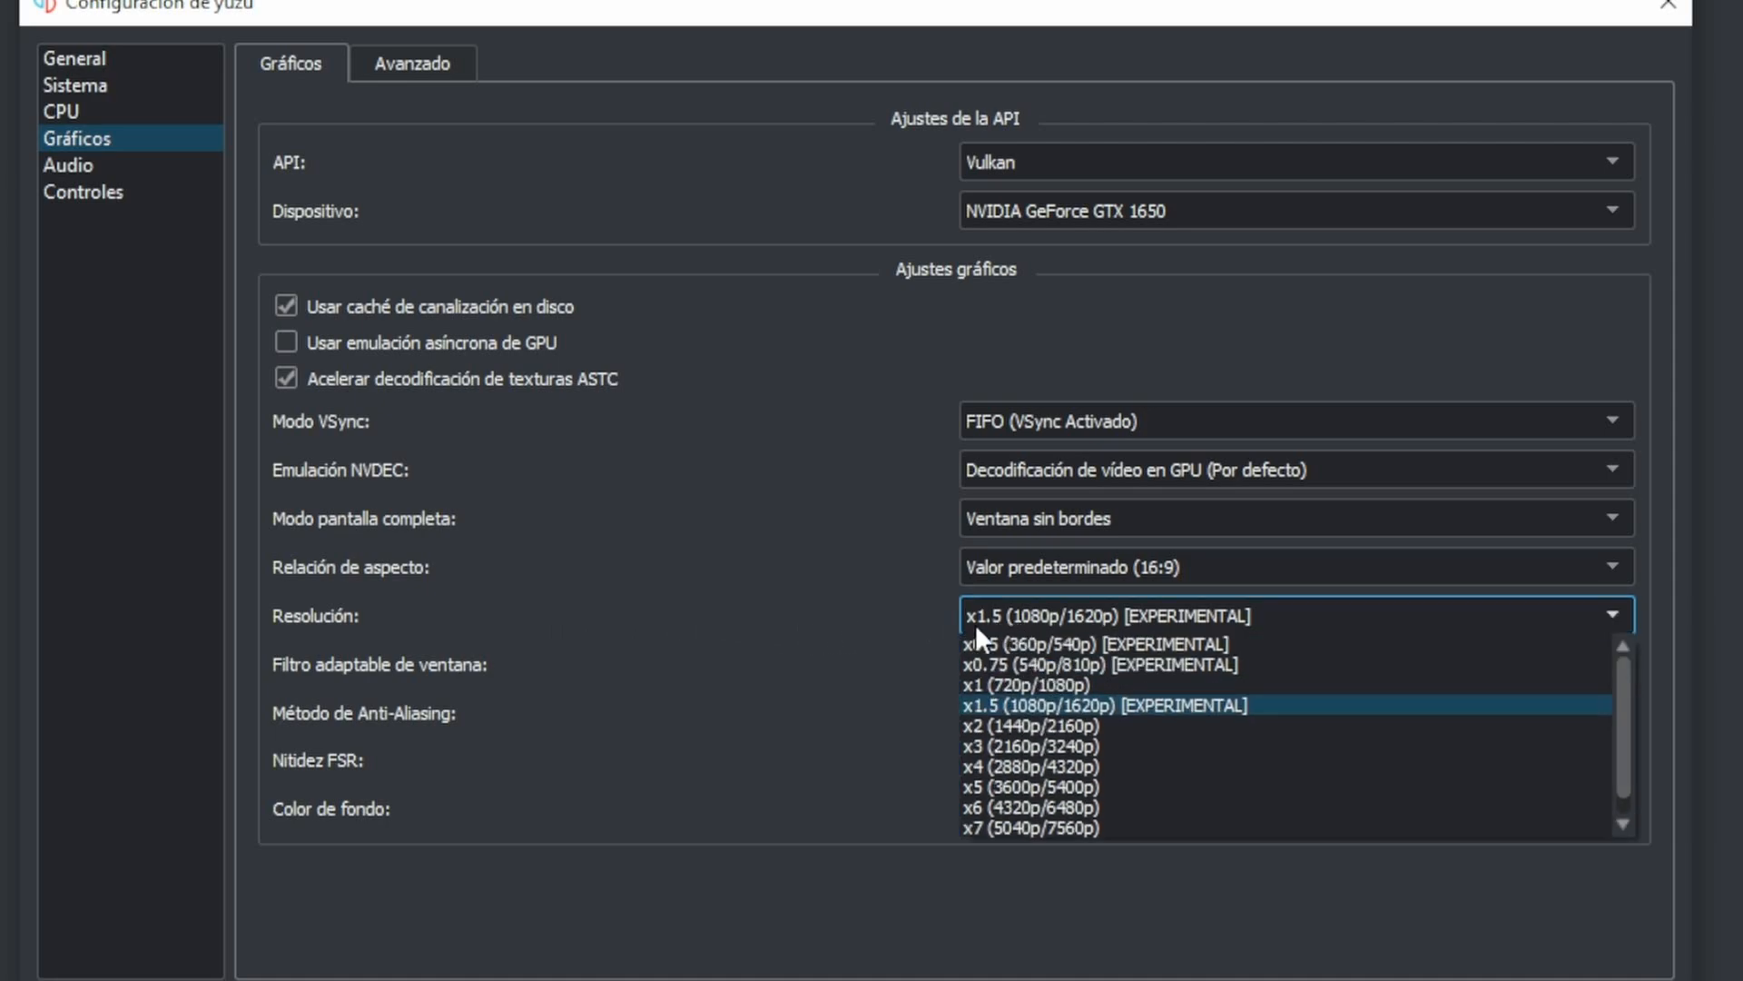
pyautogui.click(1046, 683)
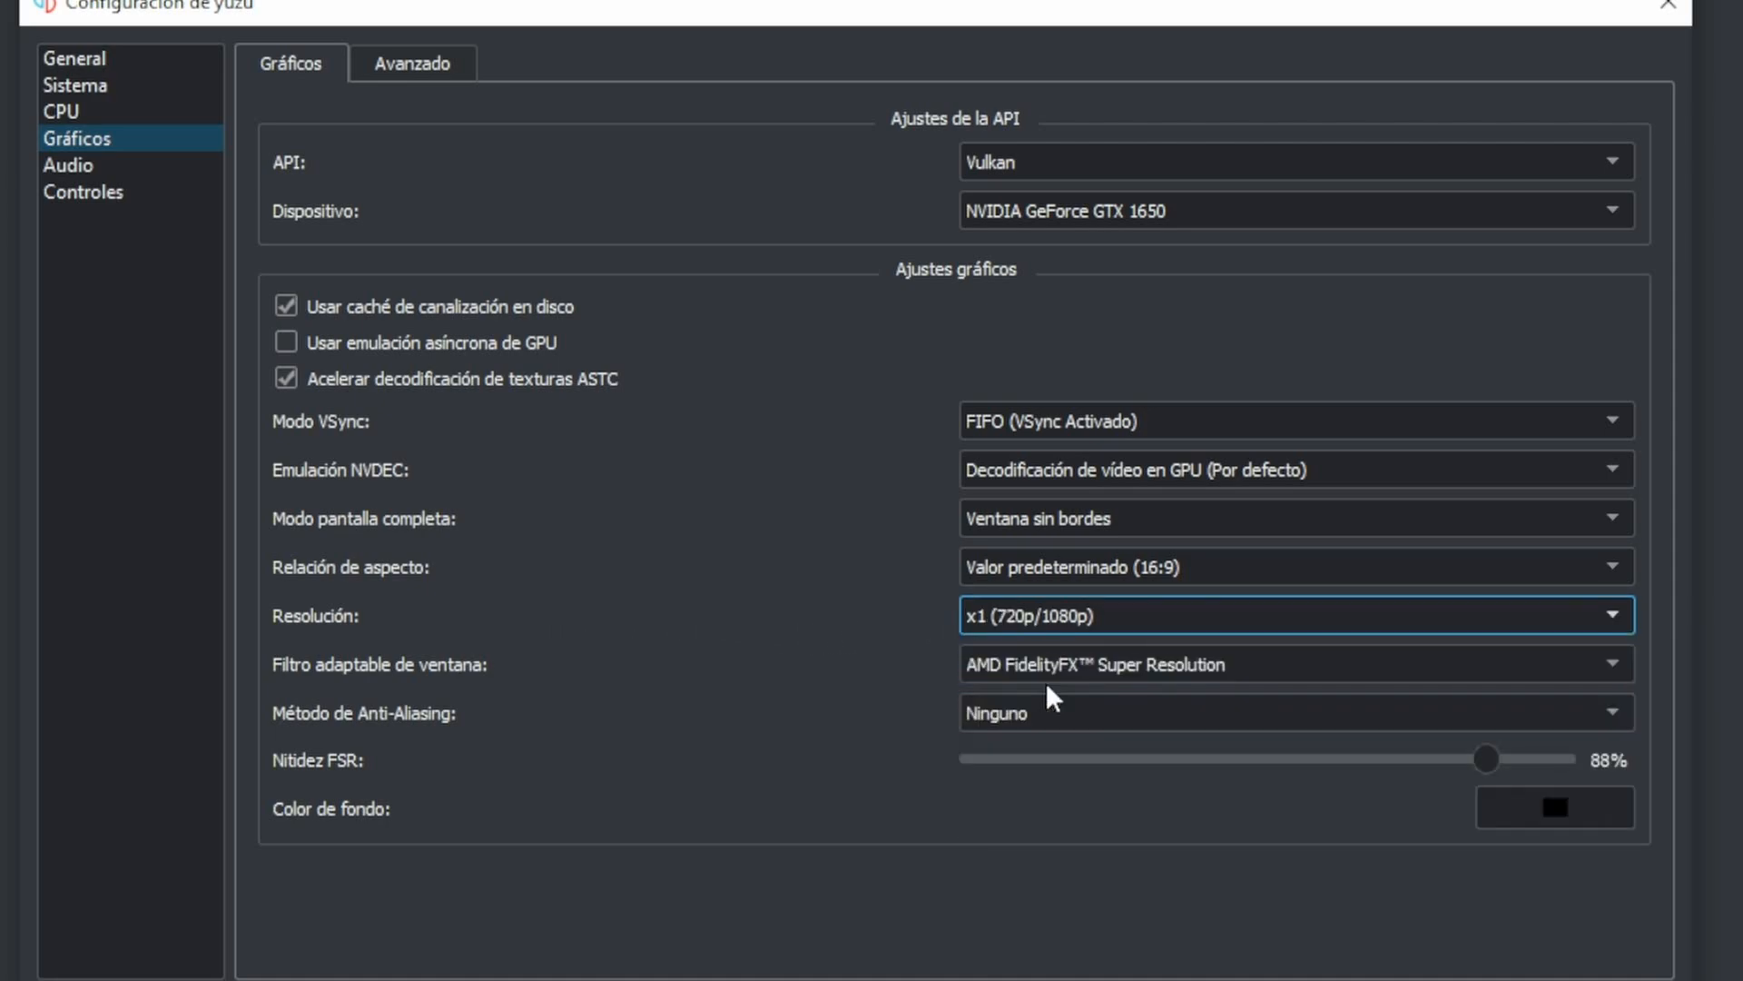
pyautogui.click(1034, 618)
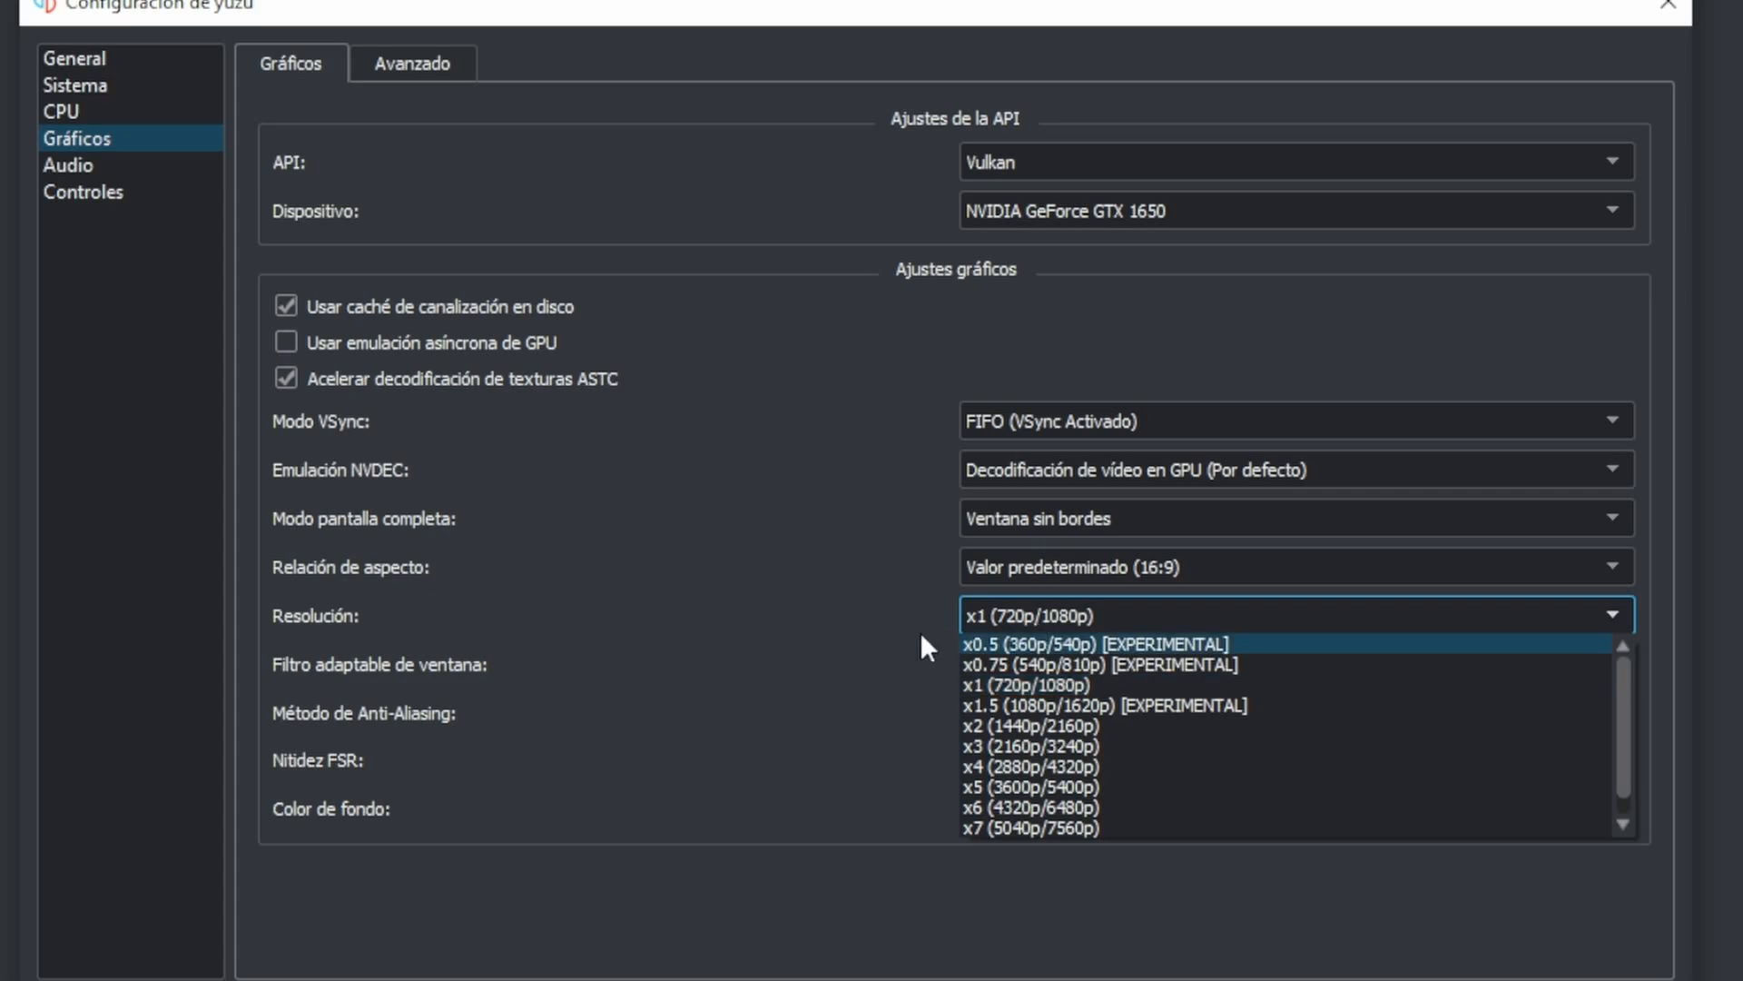
pyautogui.click(912, 612)
pyautogui.click(1009, 614)
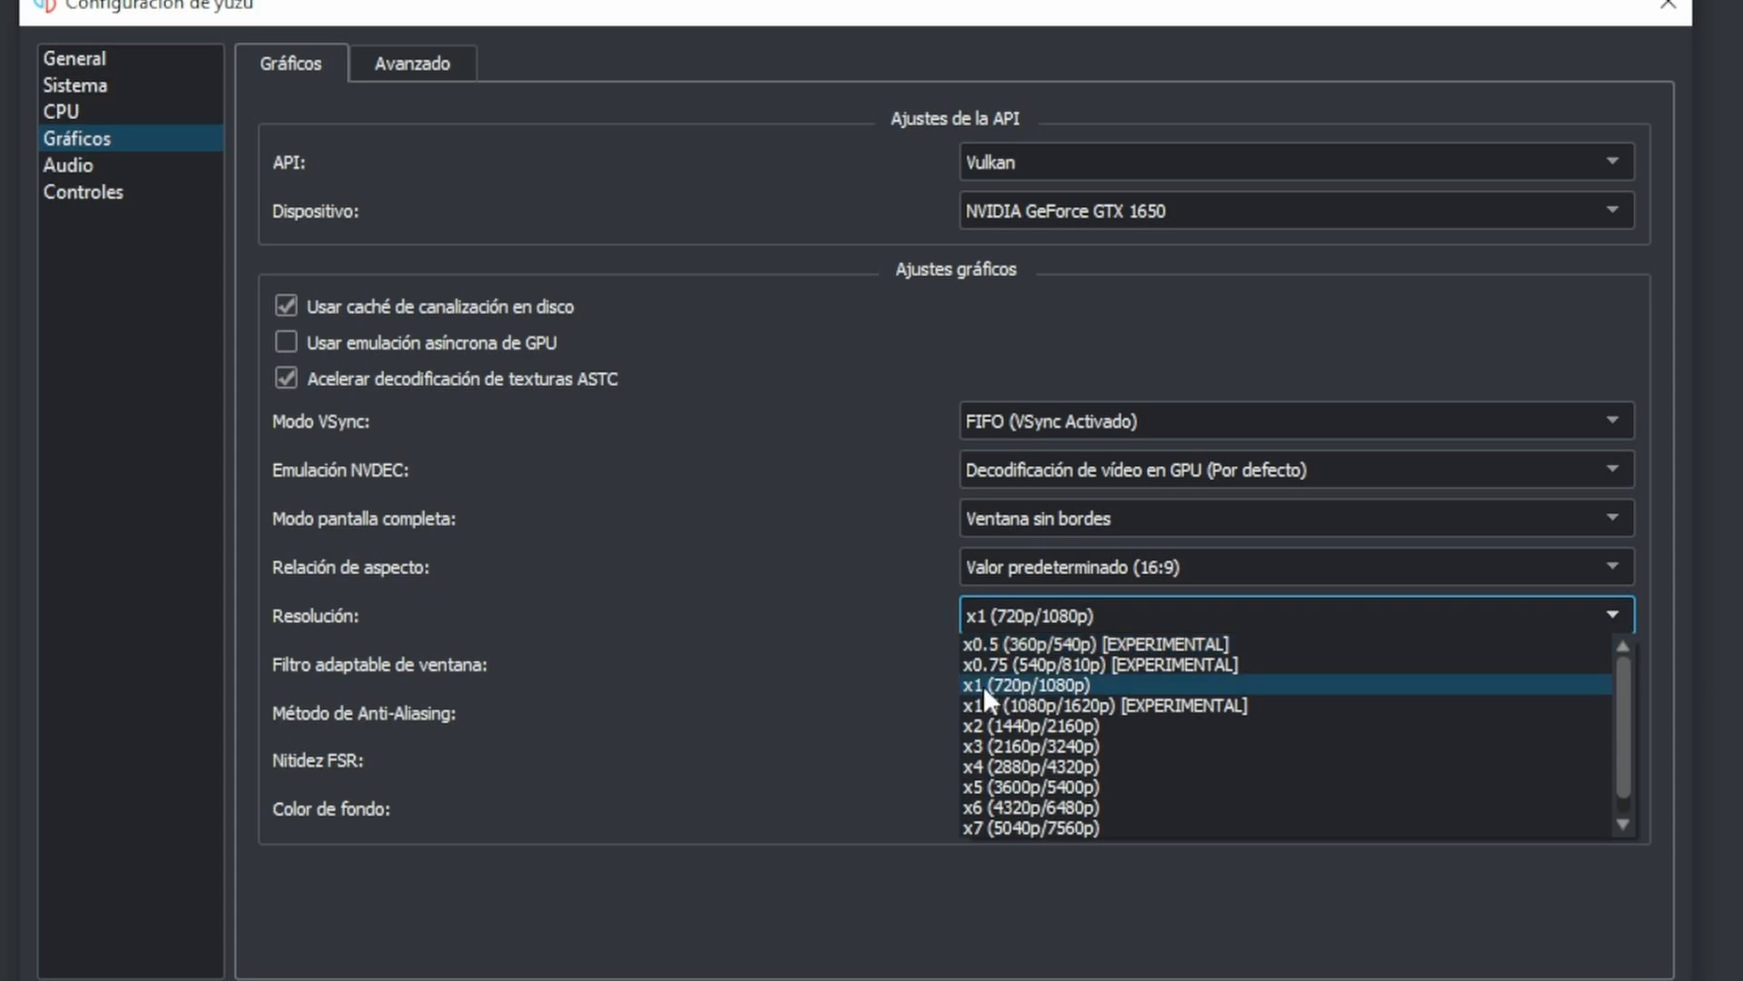
pyautogui.click(1016, 685)
pyautogui.click(999, 624)
pyautogui.click(1079, 690)
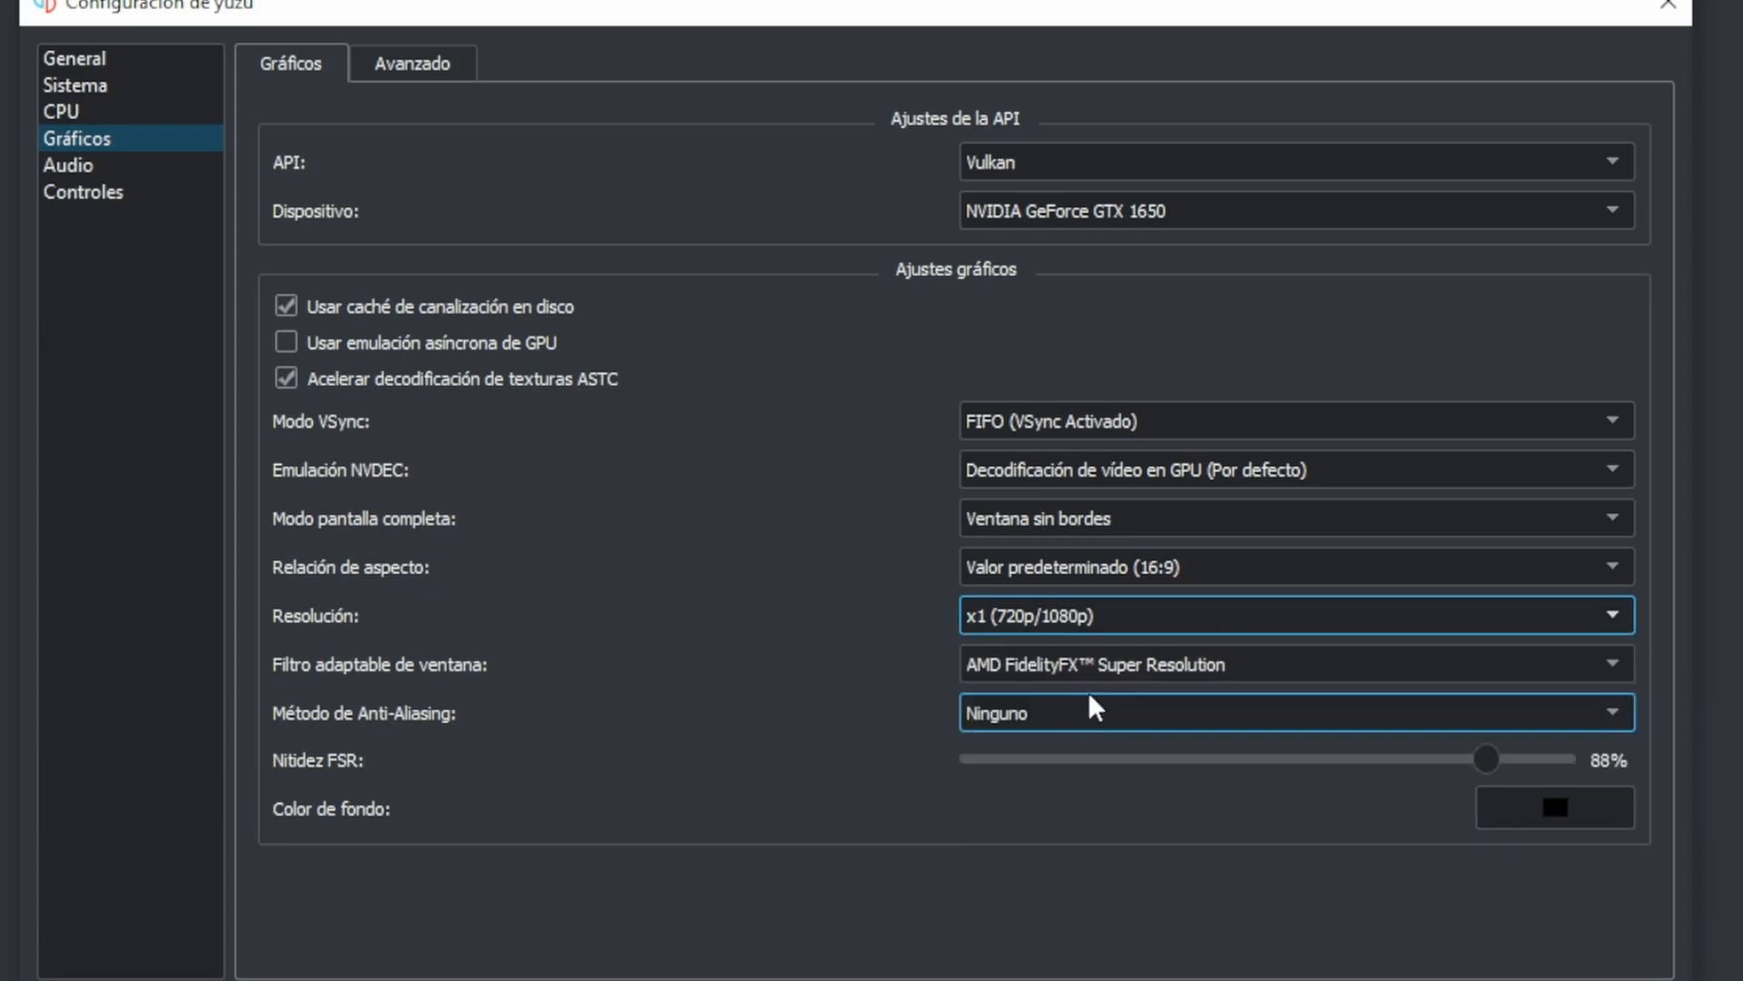
# - Set the graphics resolution to x1.5 (1080p/1620p) [EXPERIMENTAL]
pyautogui.click(1061, 623)
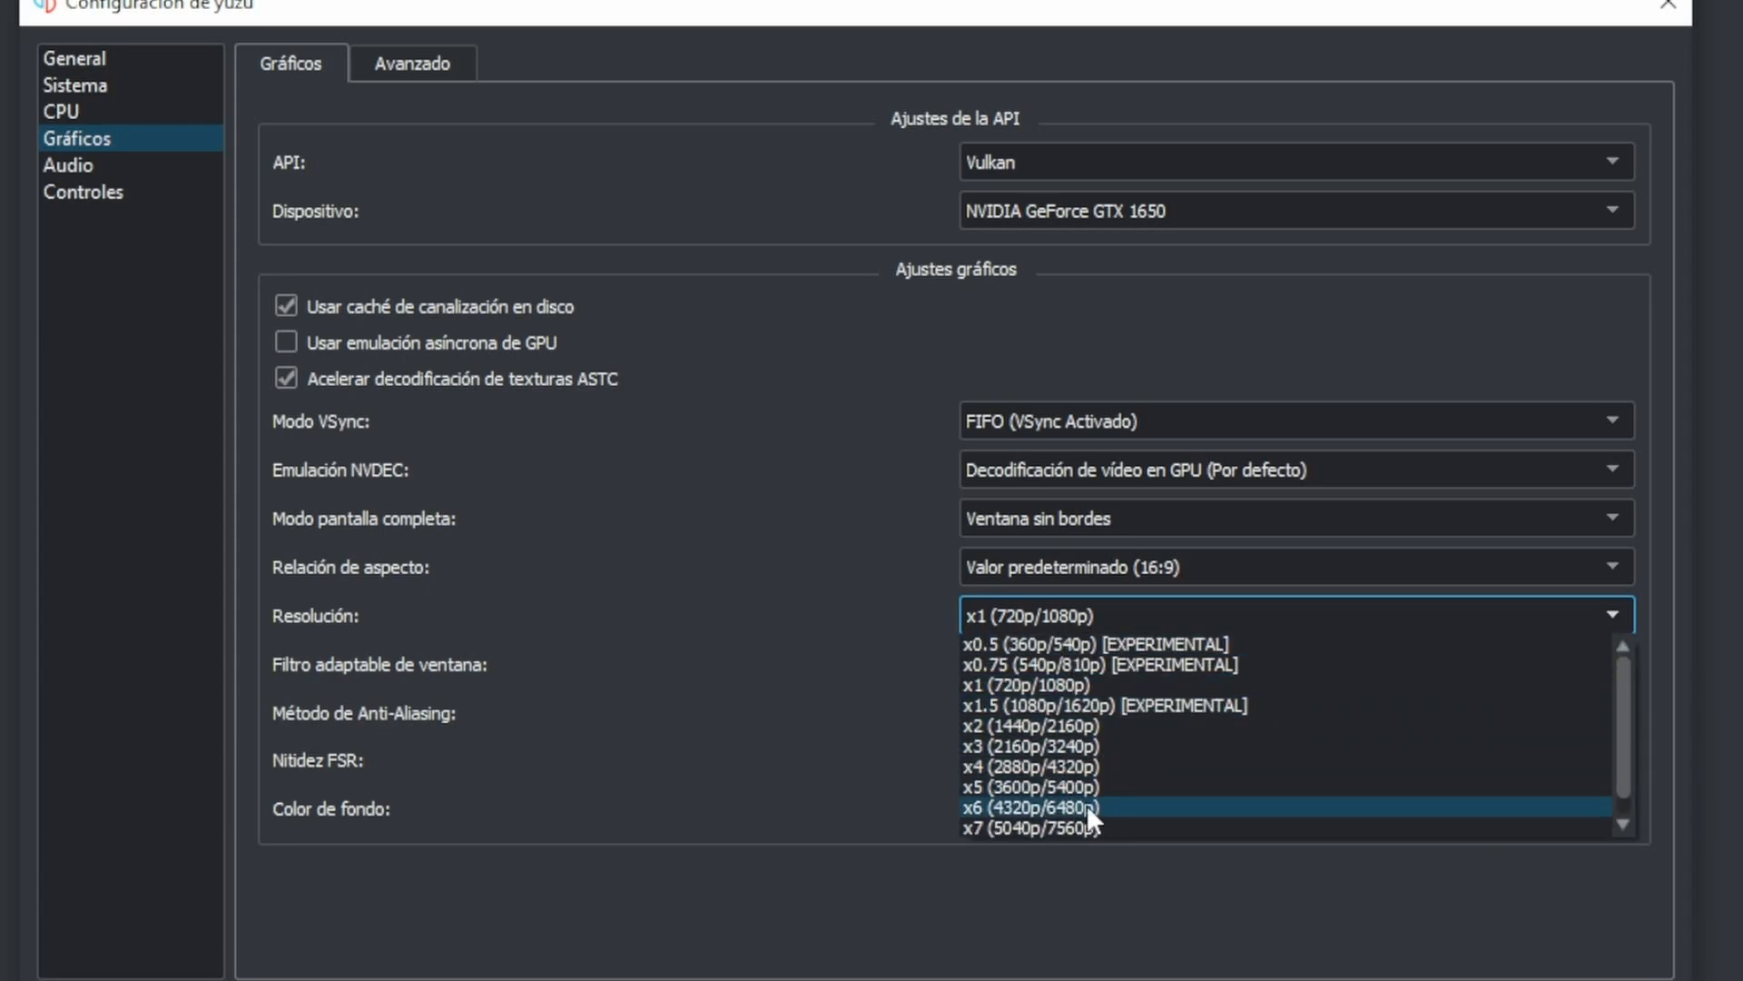
pyautogui.click(924, 635)
pyautogui.click(1046, 616)
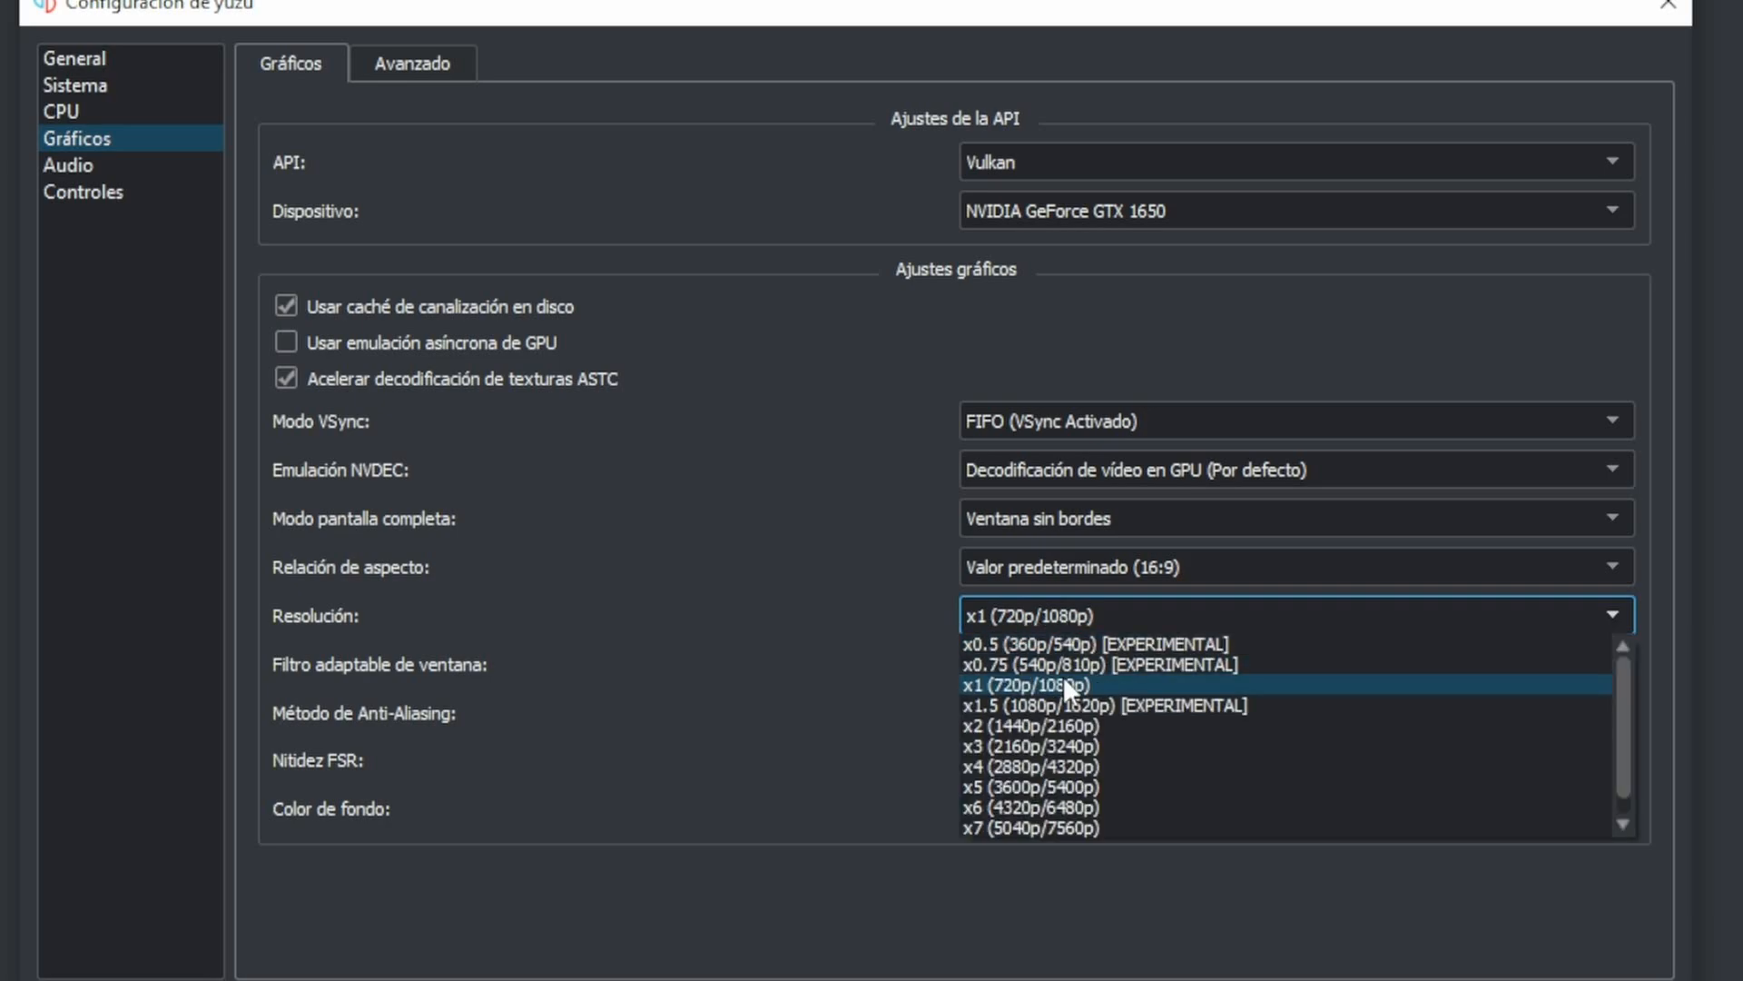
pyautogui.click(1065, 703)
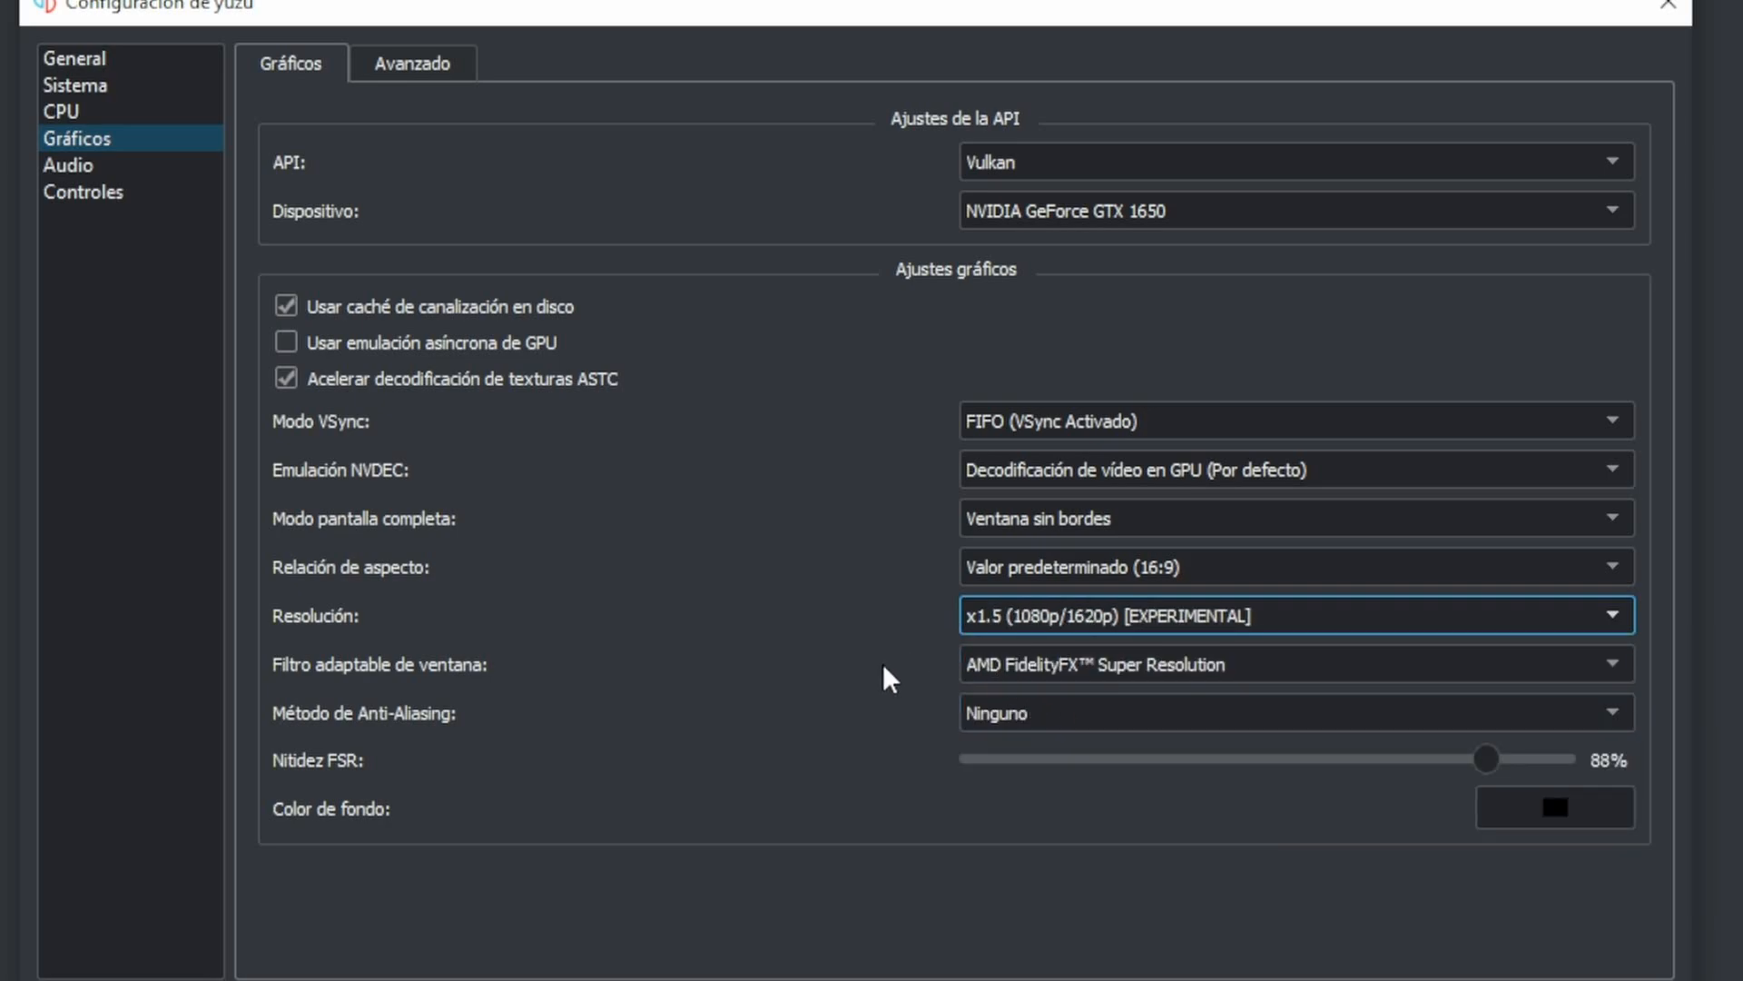
# - Try Vecino más próximo as the window adapting filter
pyautogui.press('Tab')
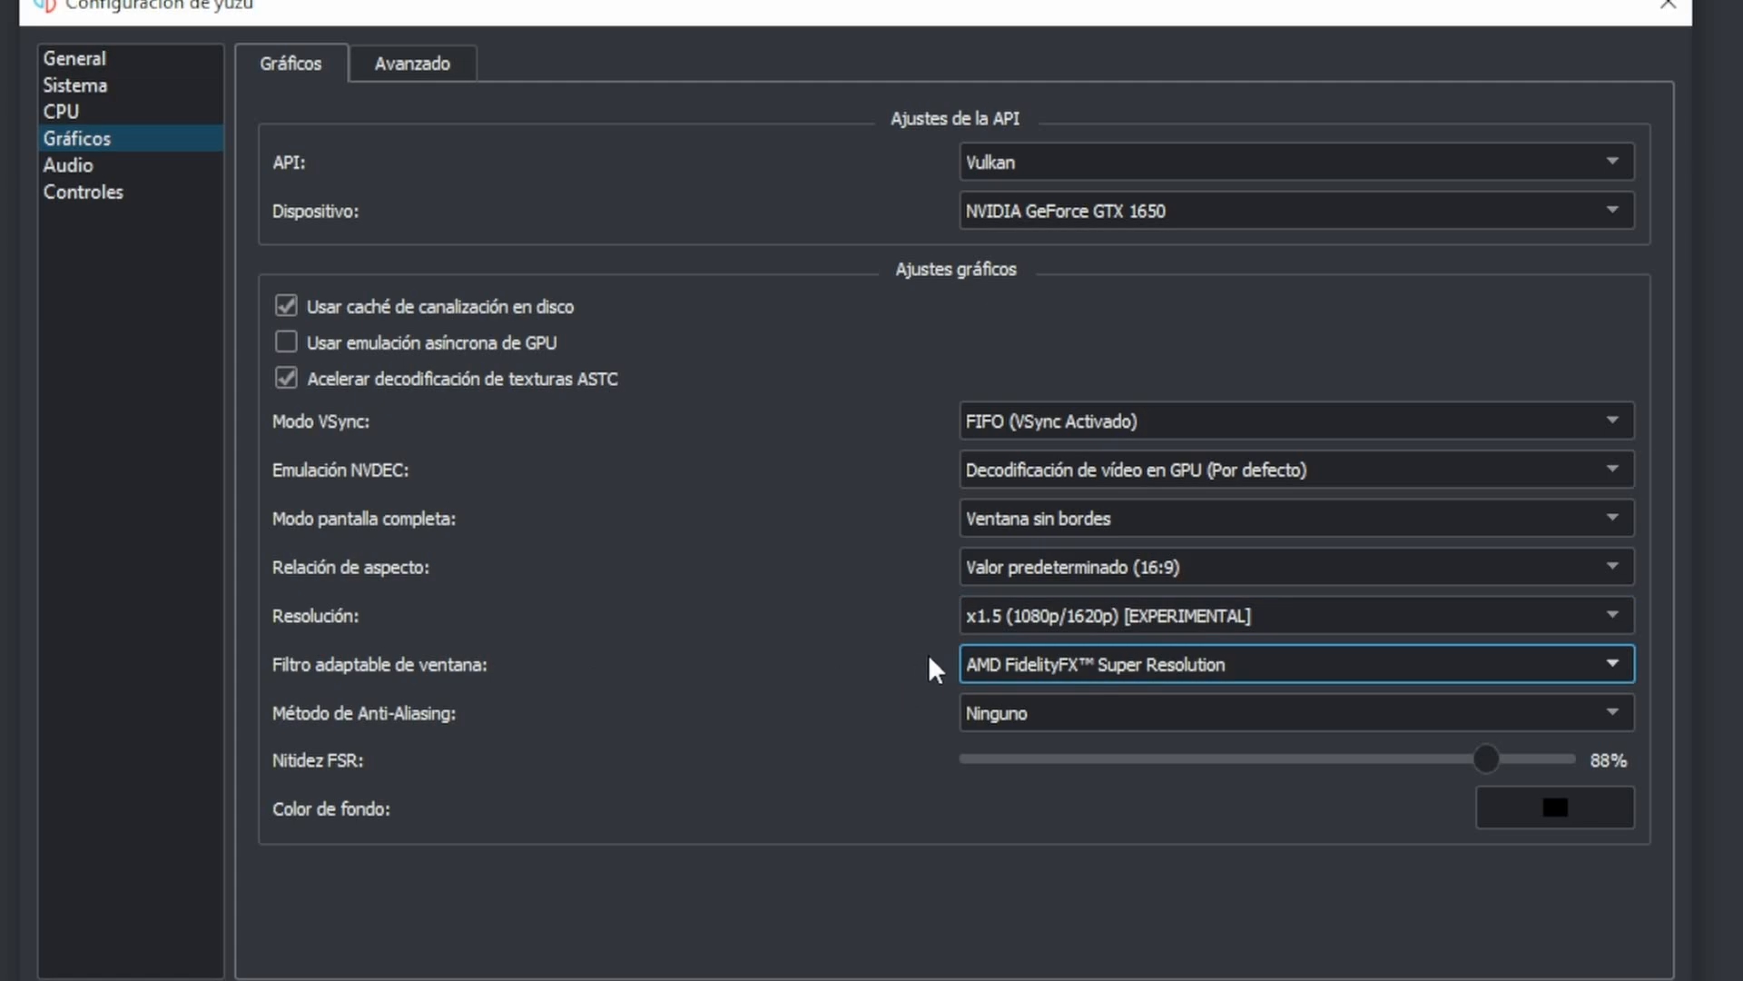
pyautogui.click(1044, 669)
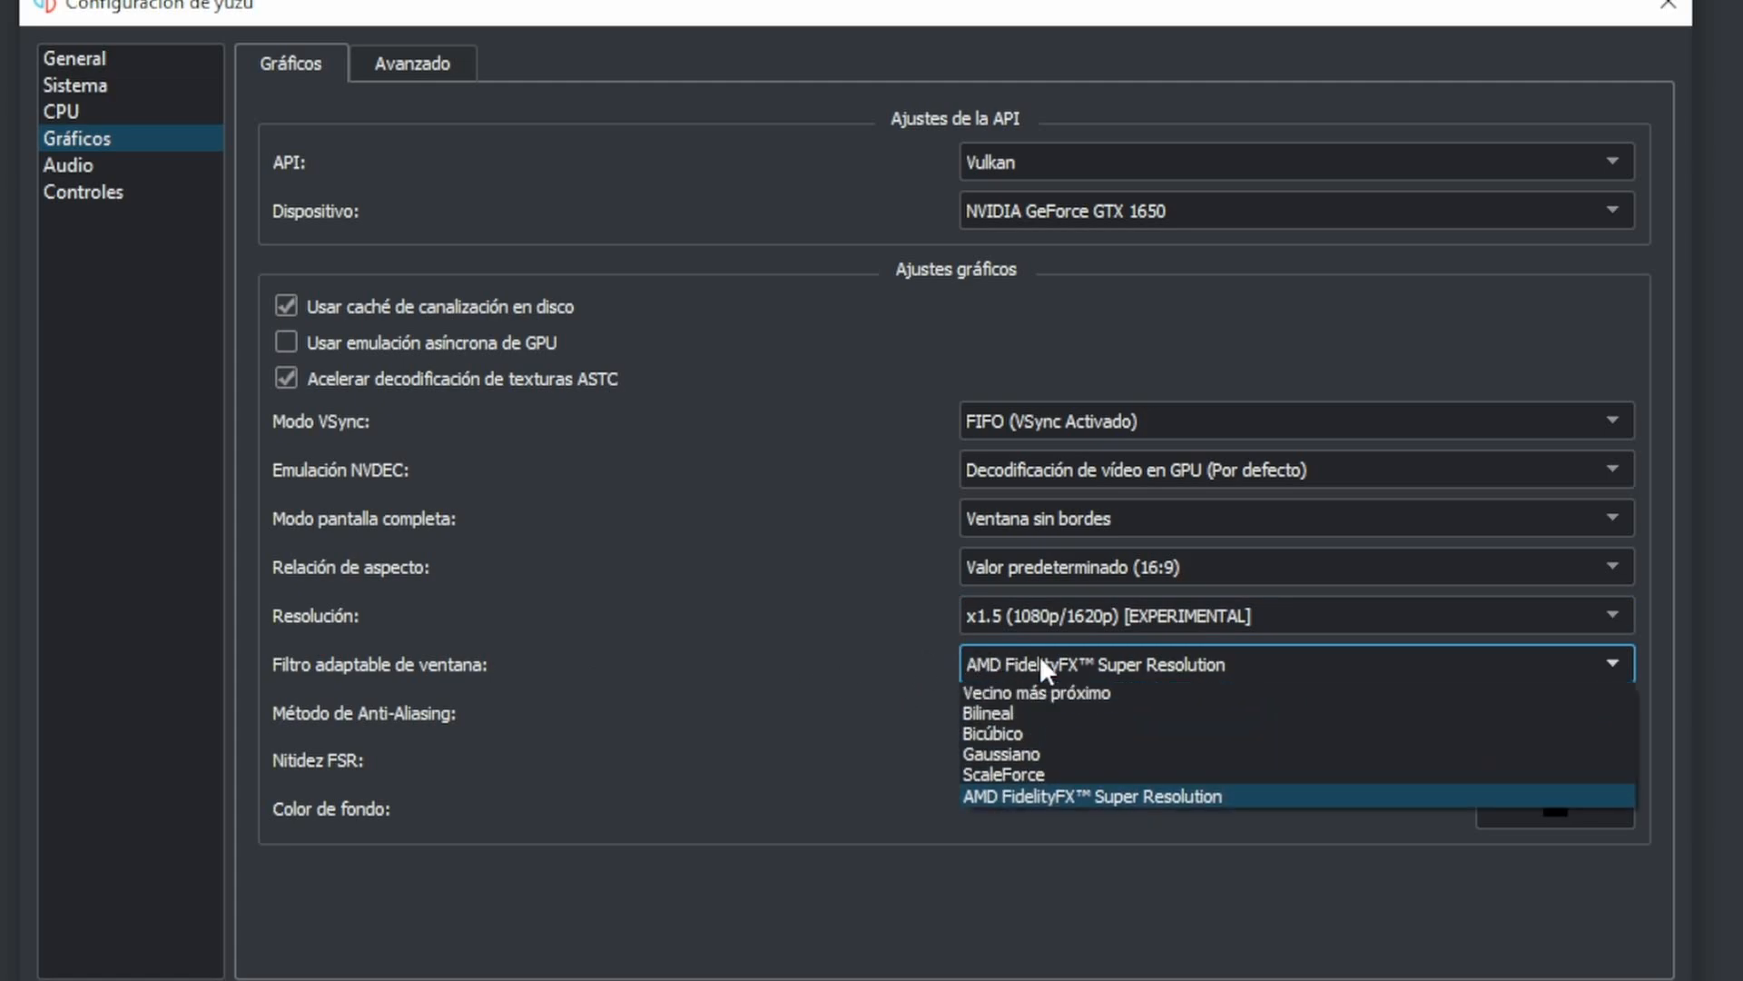
pyautogui.click(1073, 695)
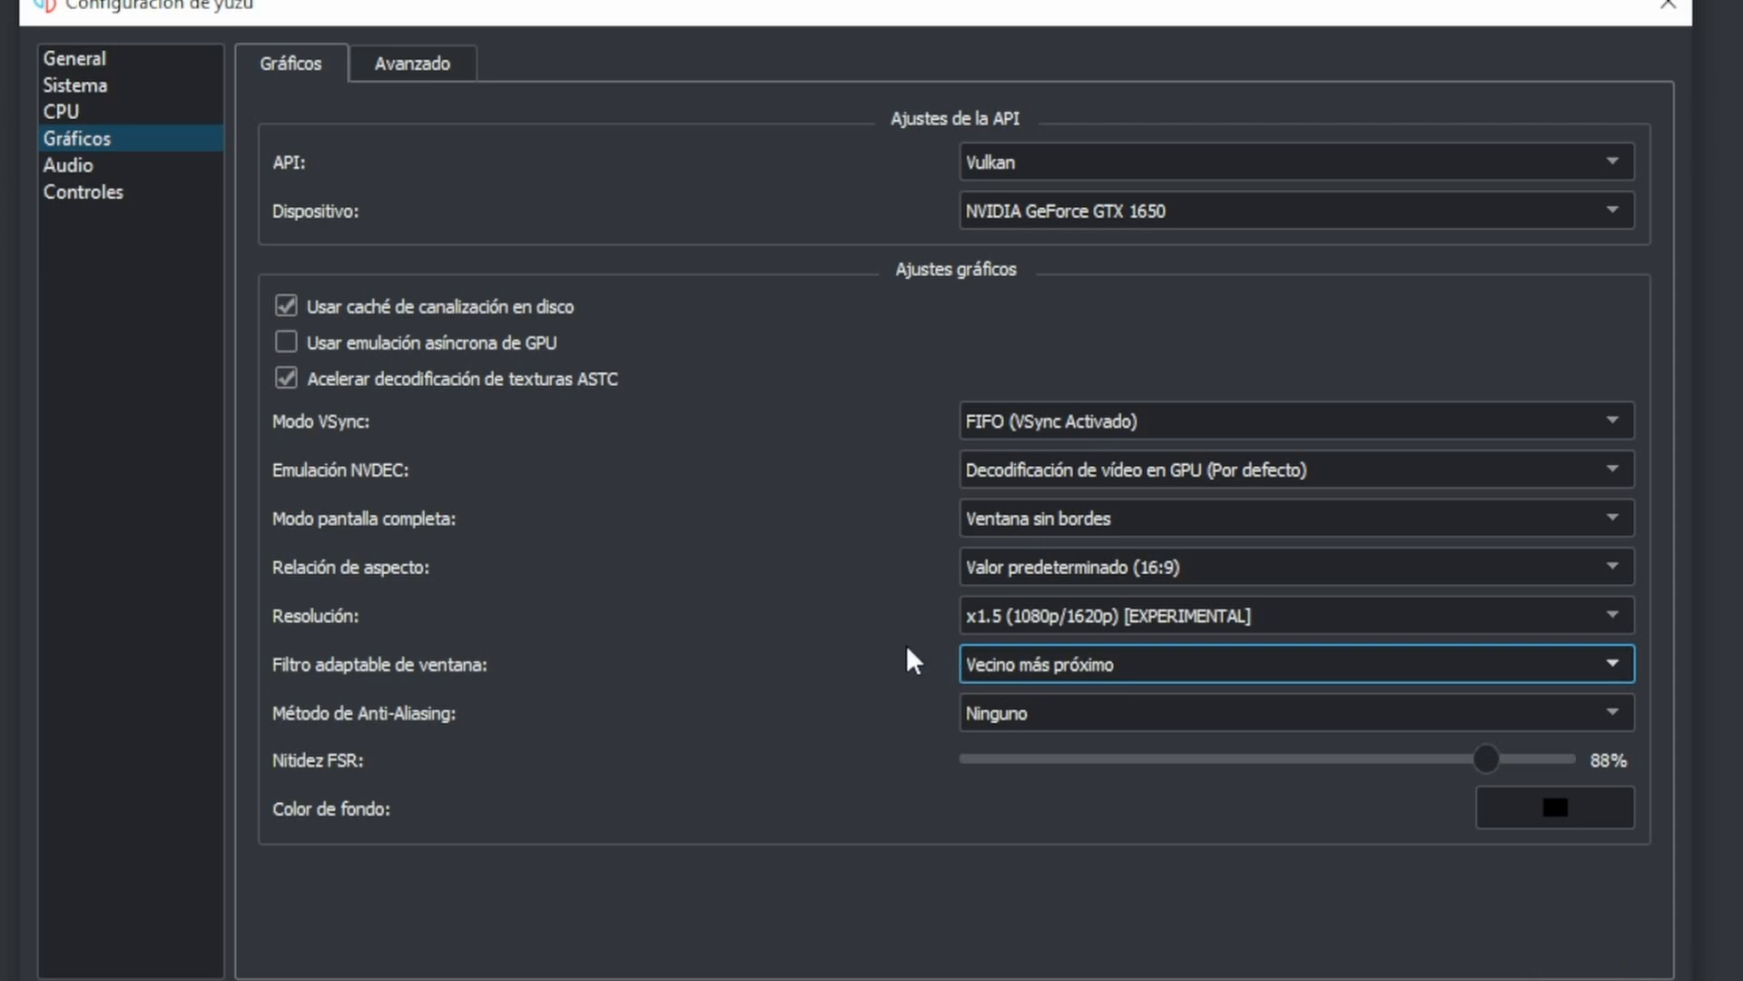
# - Set the window adapting filter to AMD FidelityFX™ Super Resolution
pyautogui.click(990, 667)
pyautogui.click(962, 664)
pyautogui.click(999, 668)
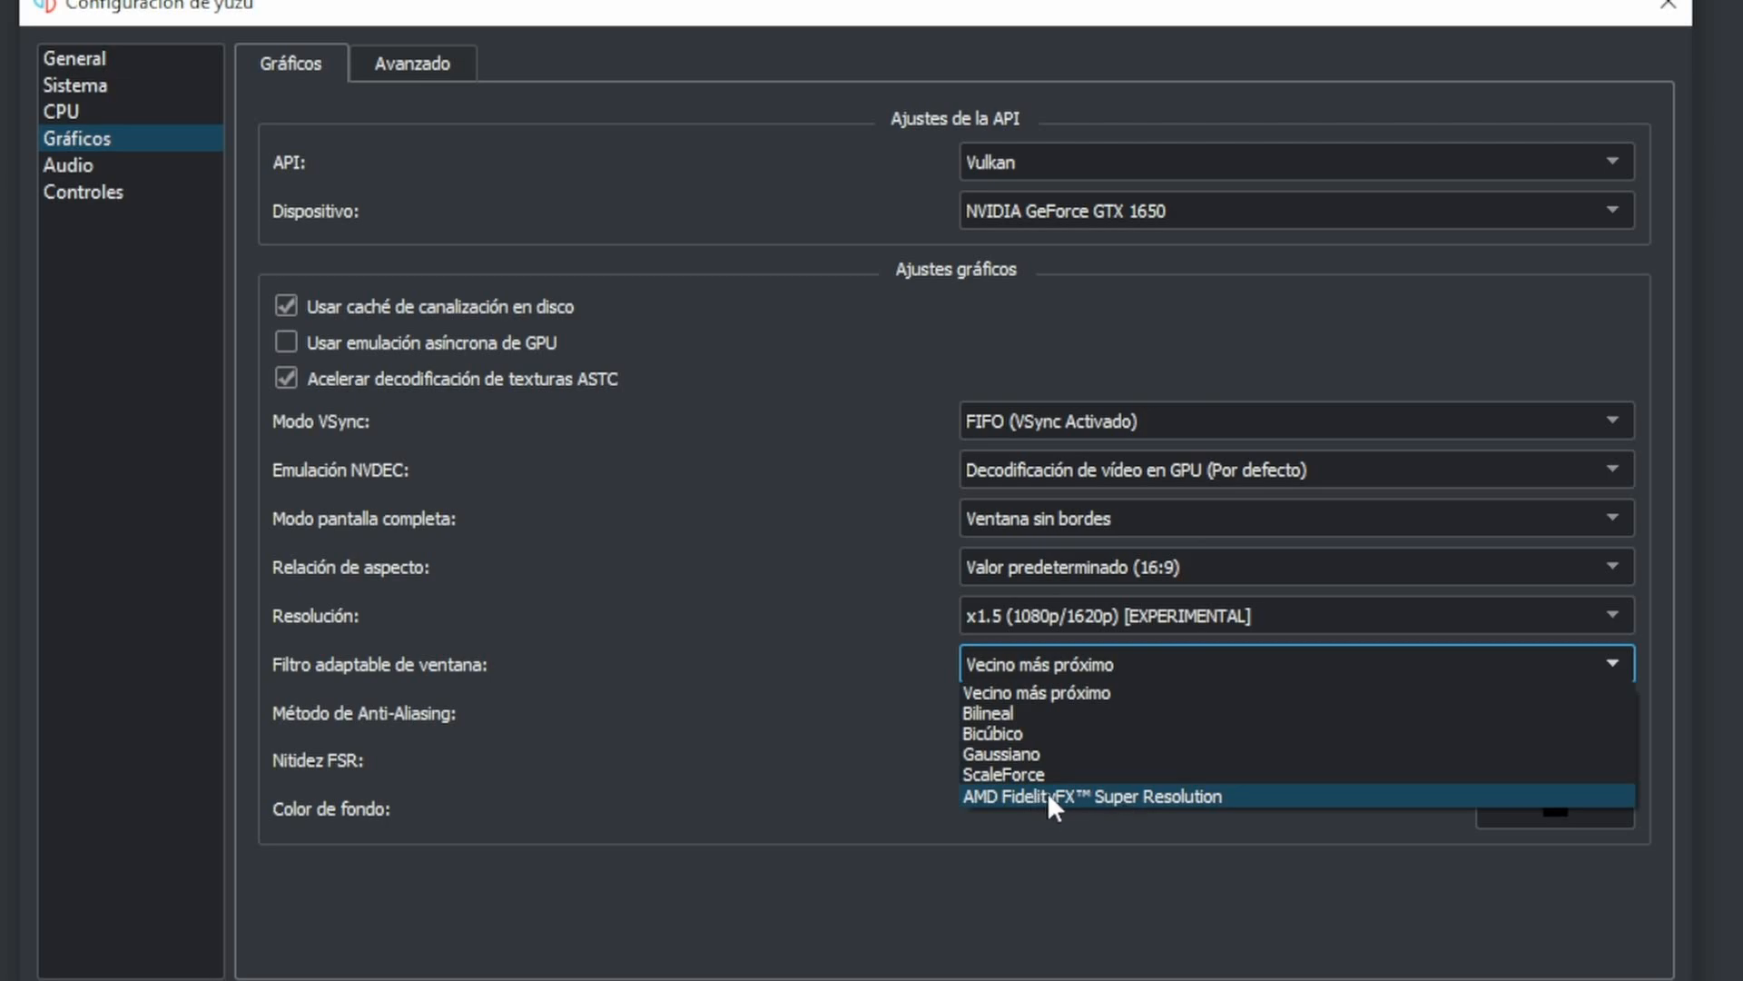
pyautogui.click(1149, 799)
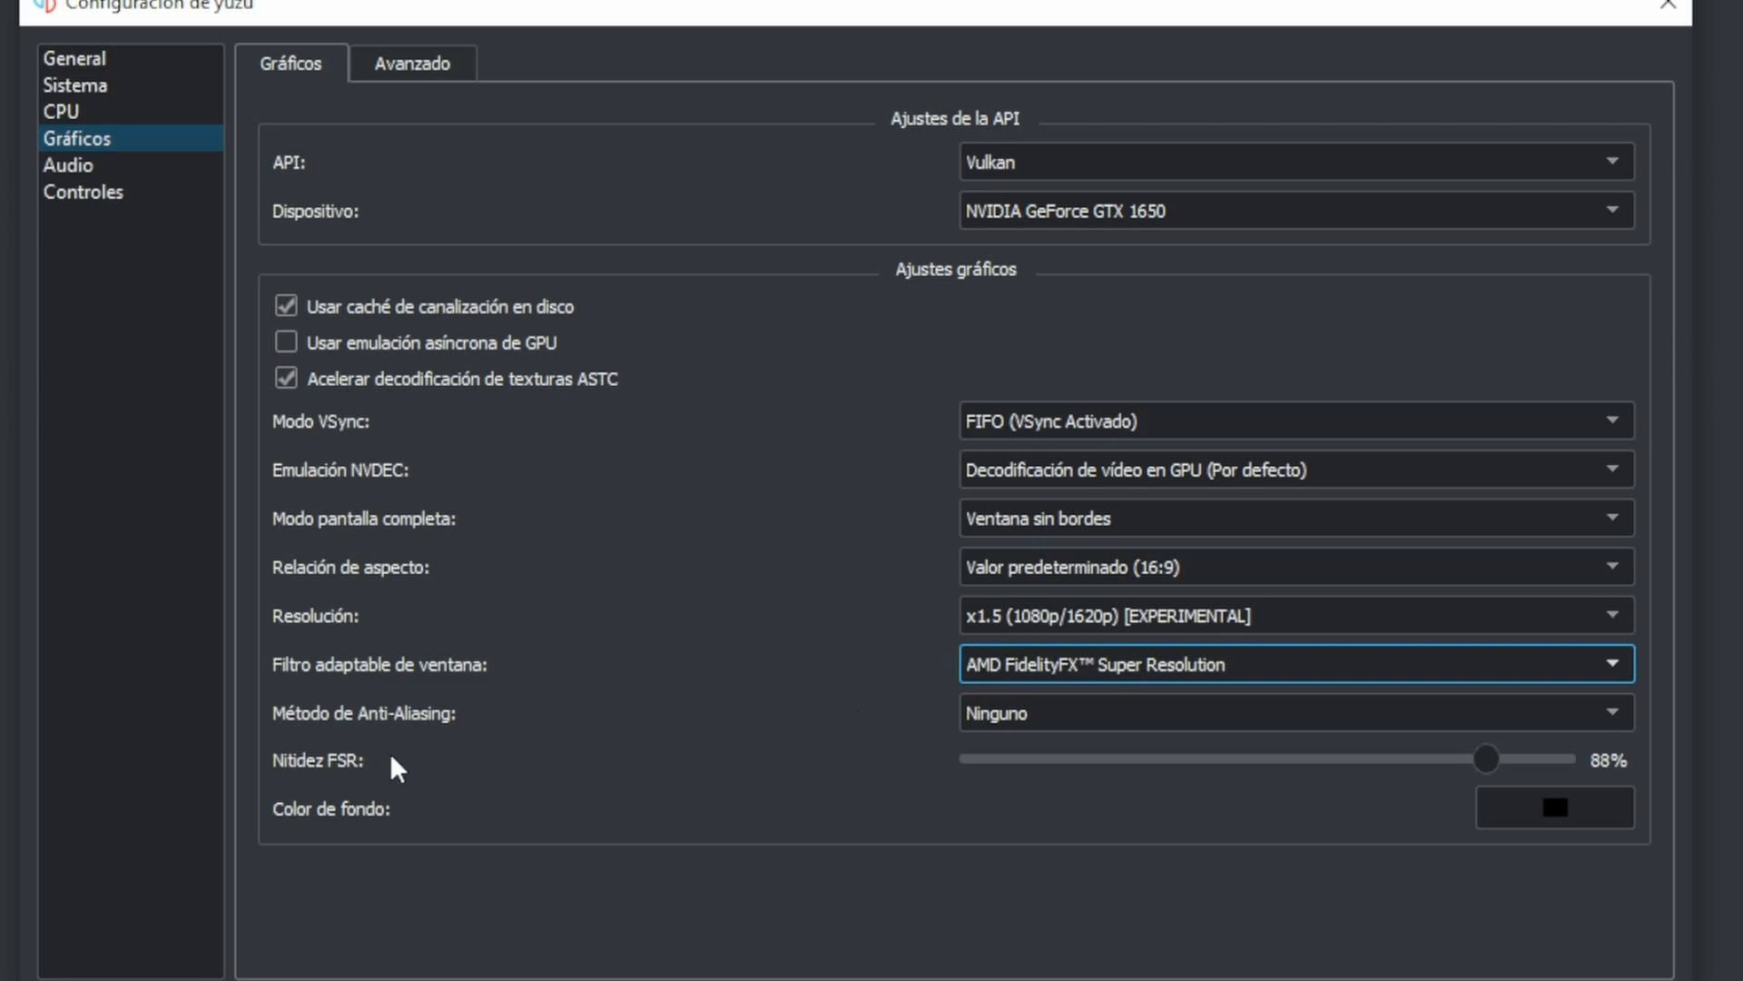
# - Review the anti-aliasing methods and choose Ninguno
pyautogui.click(994, 730)
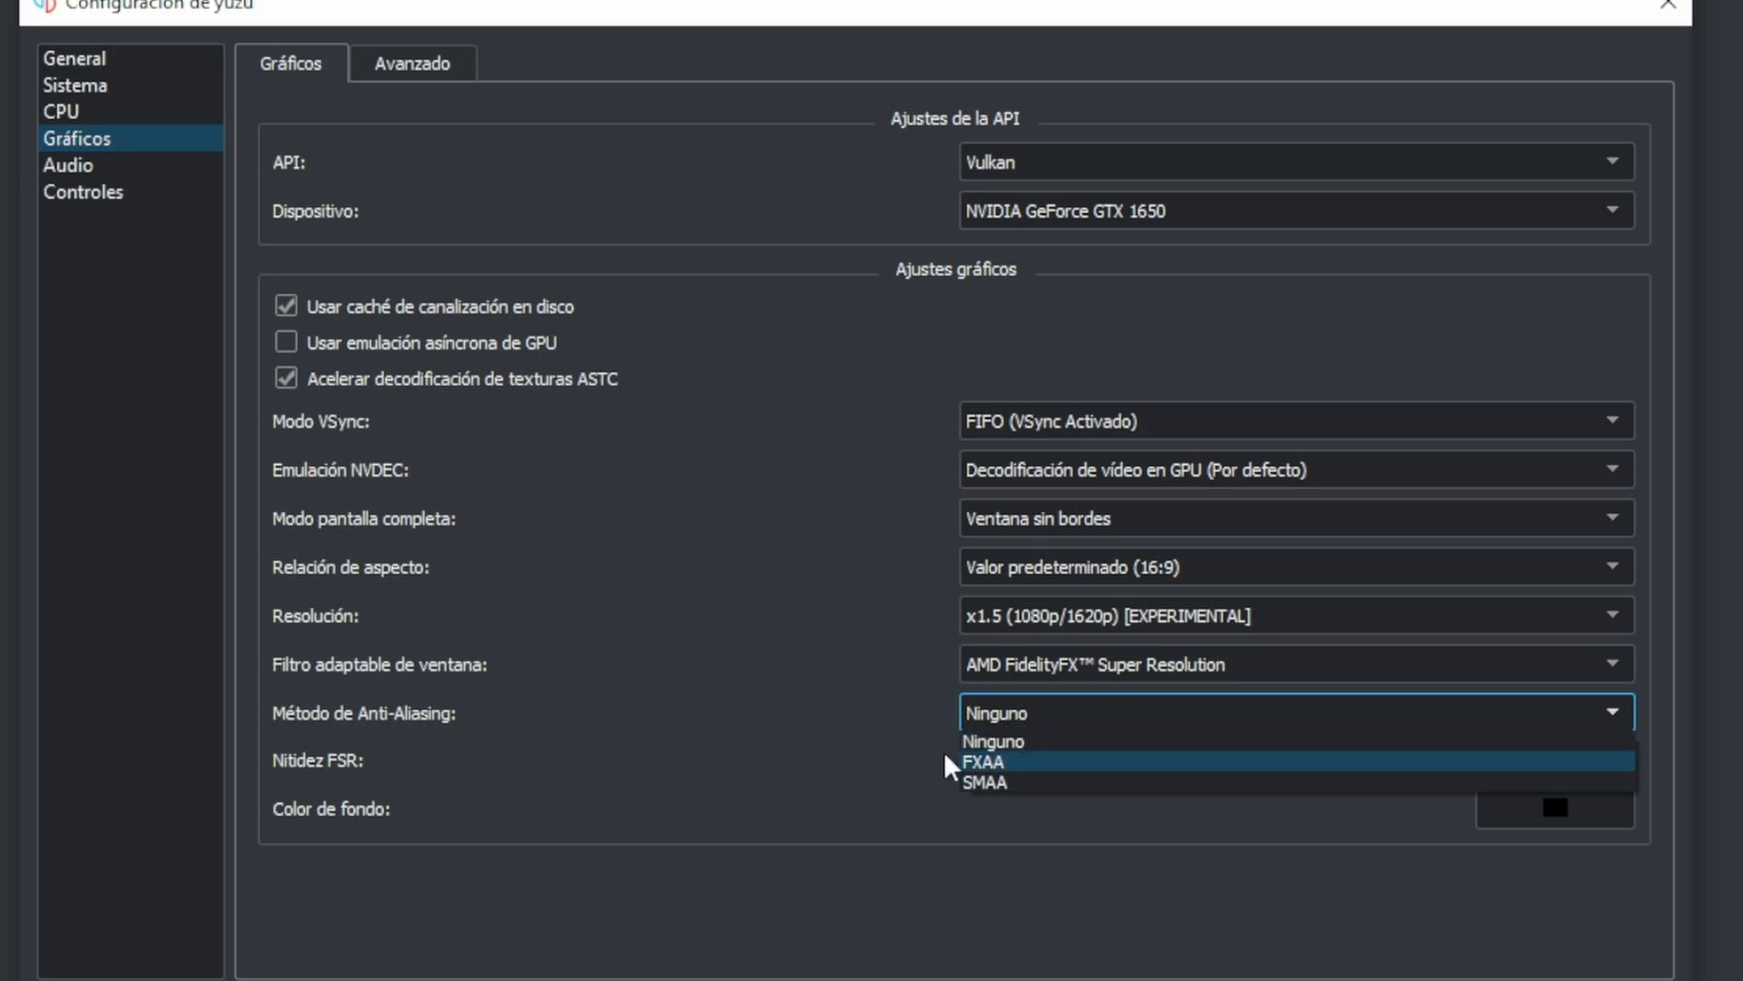
pyautogui.click(1017, 739)
pyautogui.click(1044, 721)
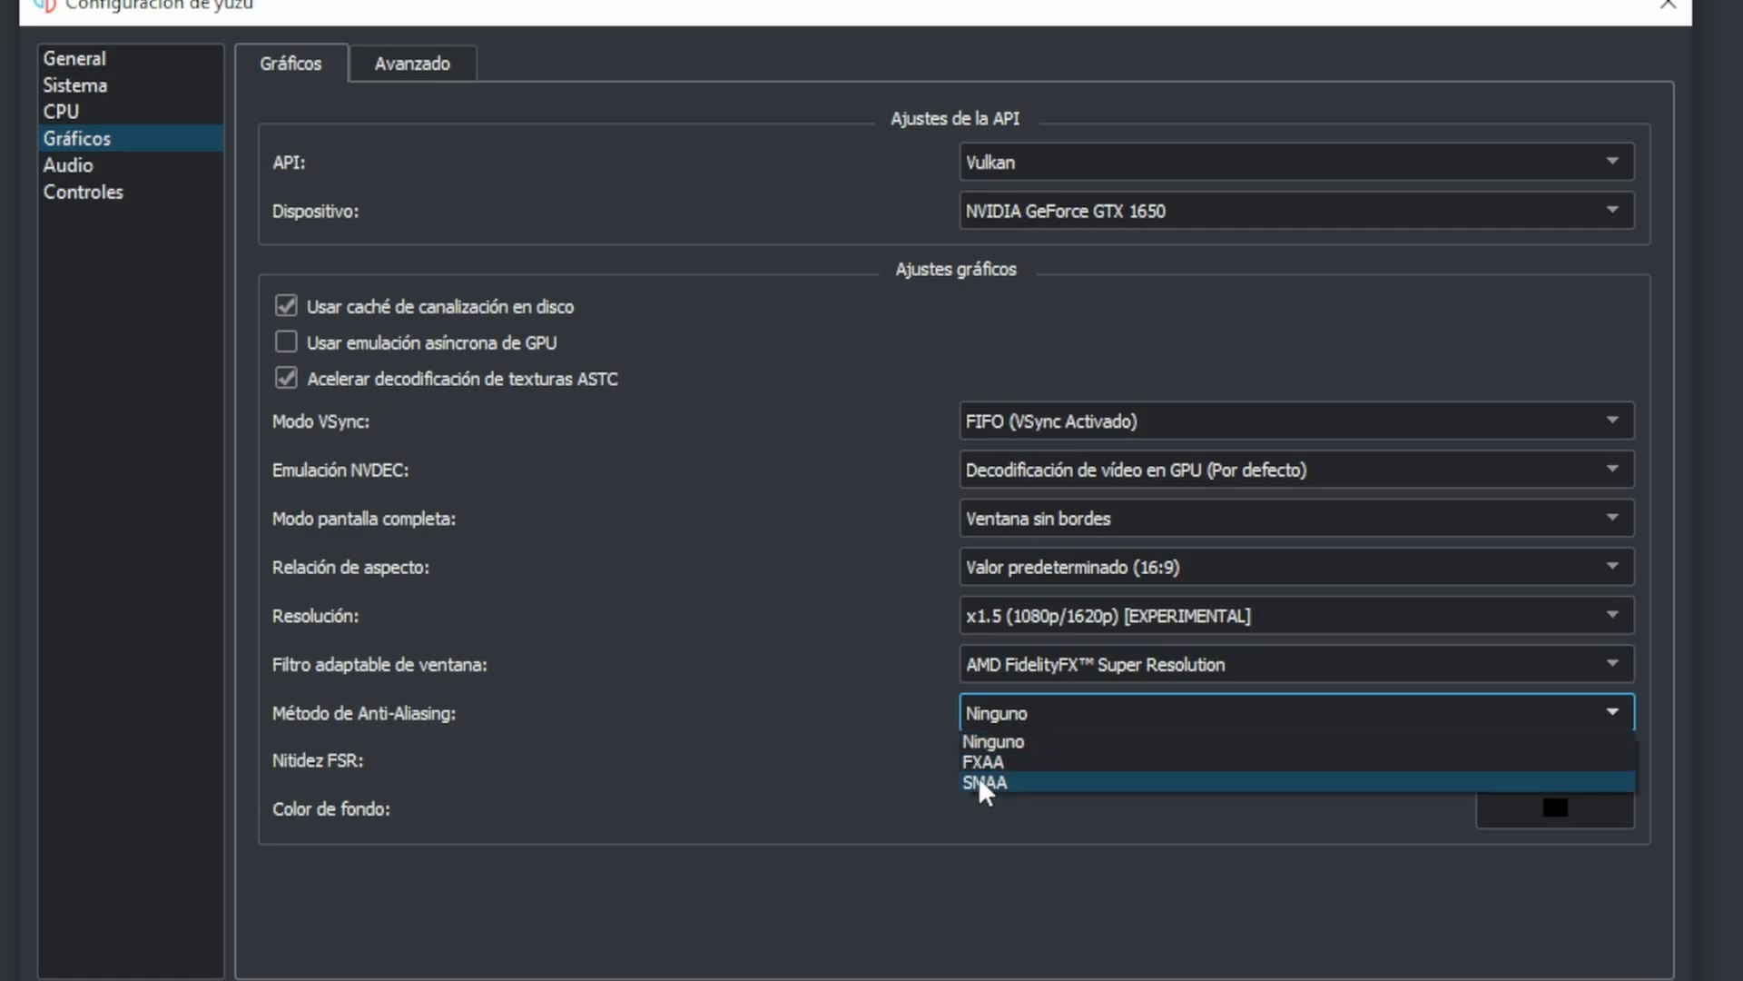
pyautogui.click(1017, 741)
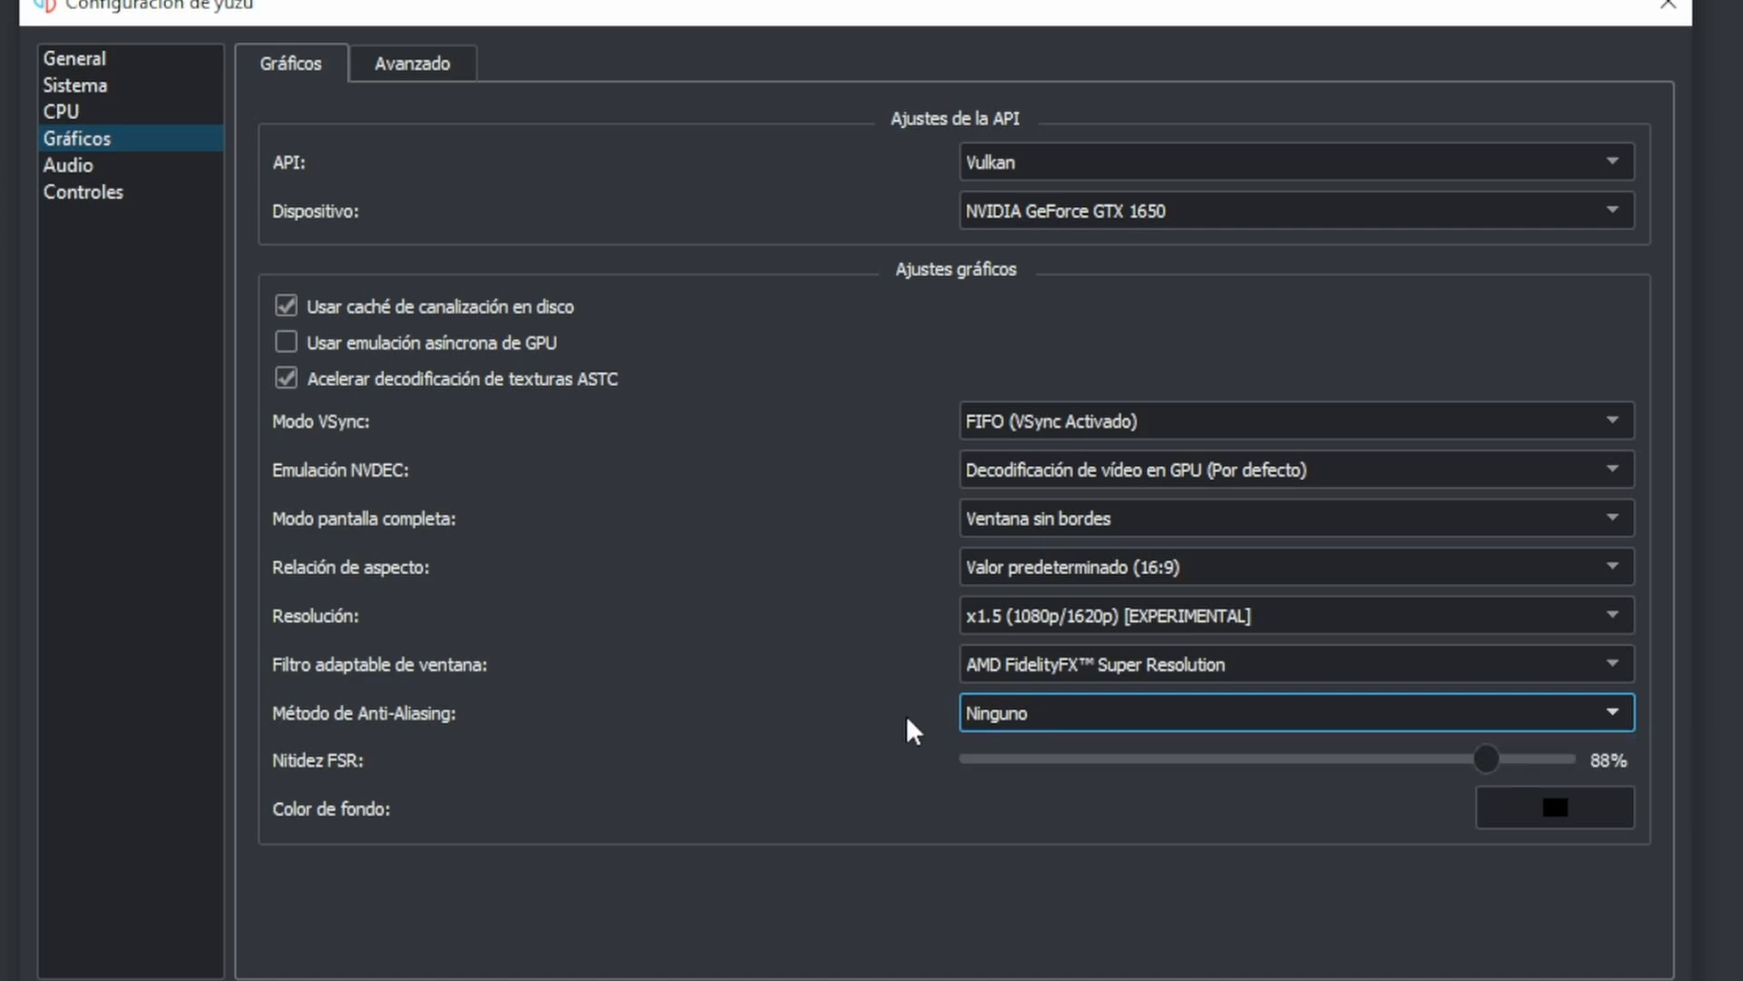
# - Set ASTC recompression to BC1 (Calidad baja) in the advanced graphics settings
pyautogui.click(441, 56)
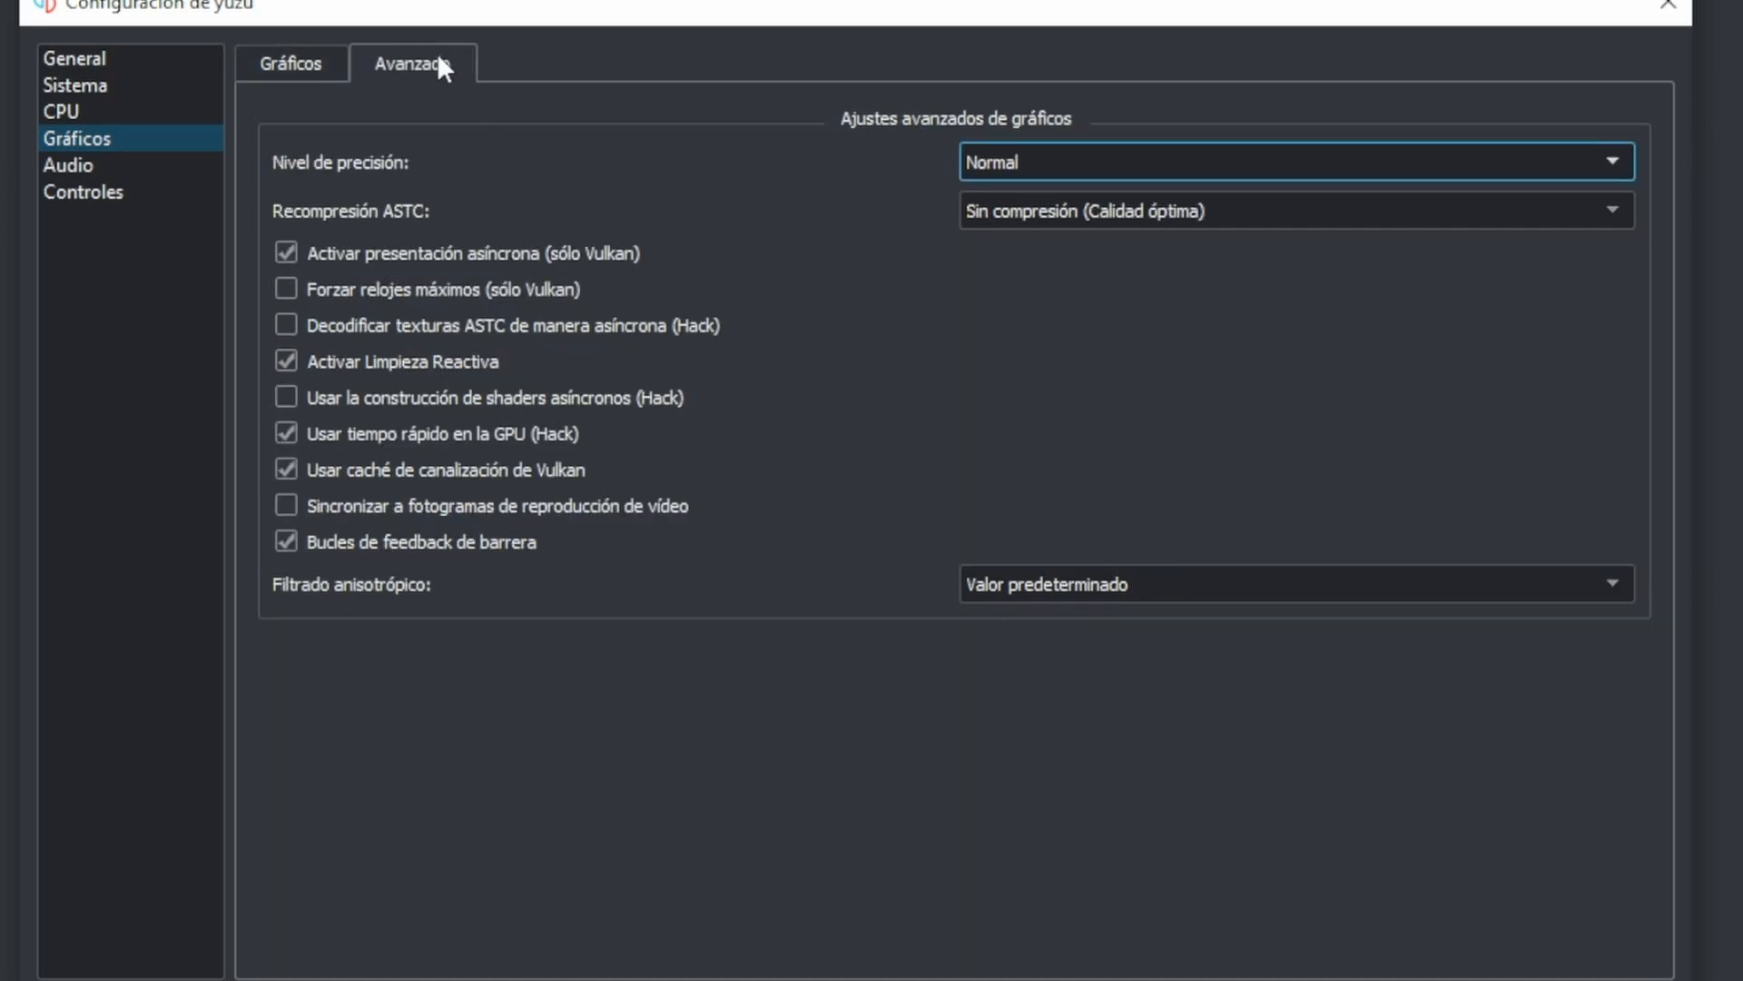
pyautogui.click(1056, 227)
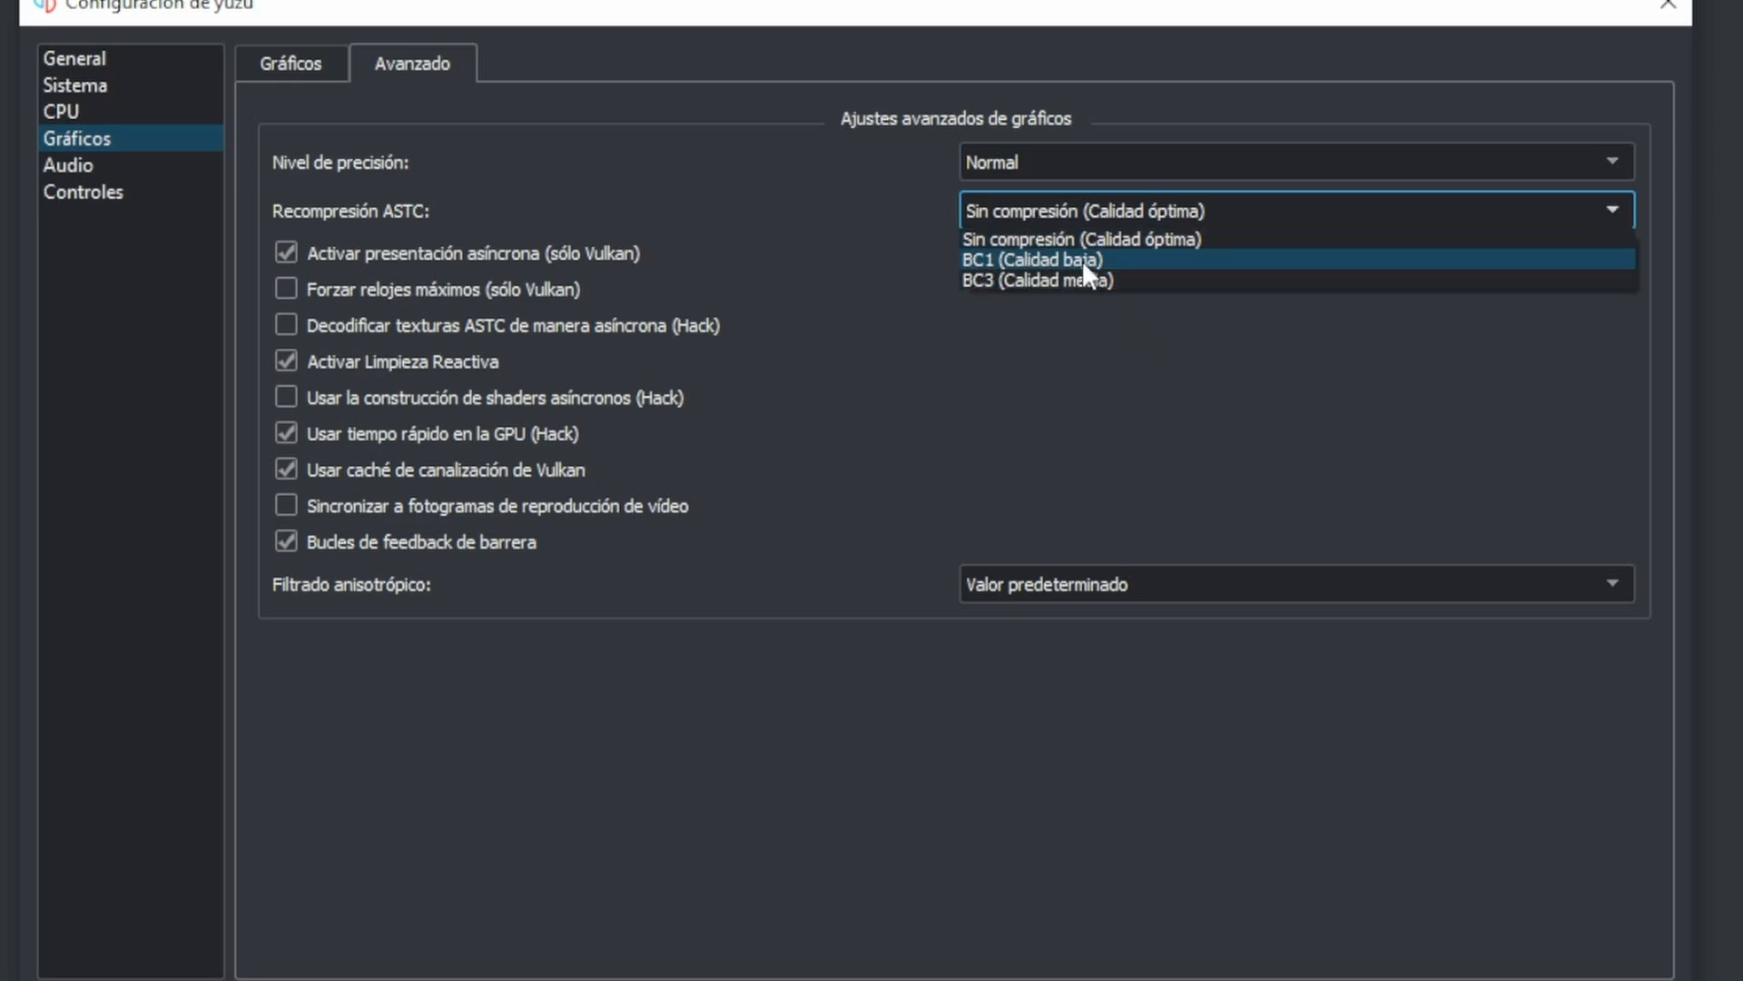
pyautogui.click(1030, 262)
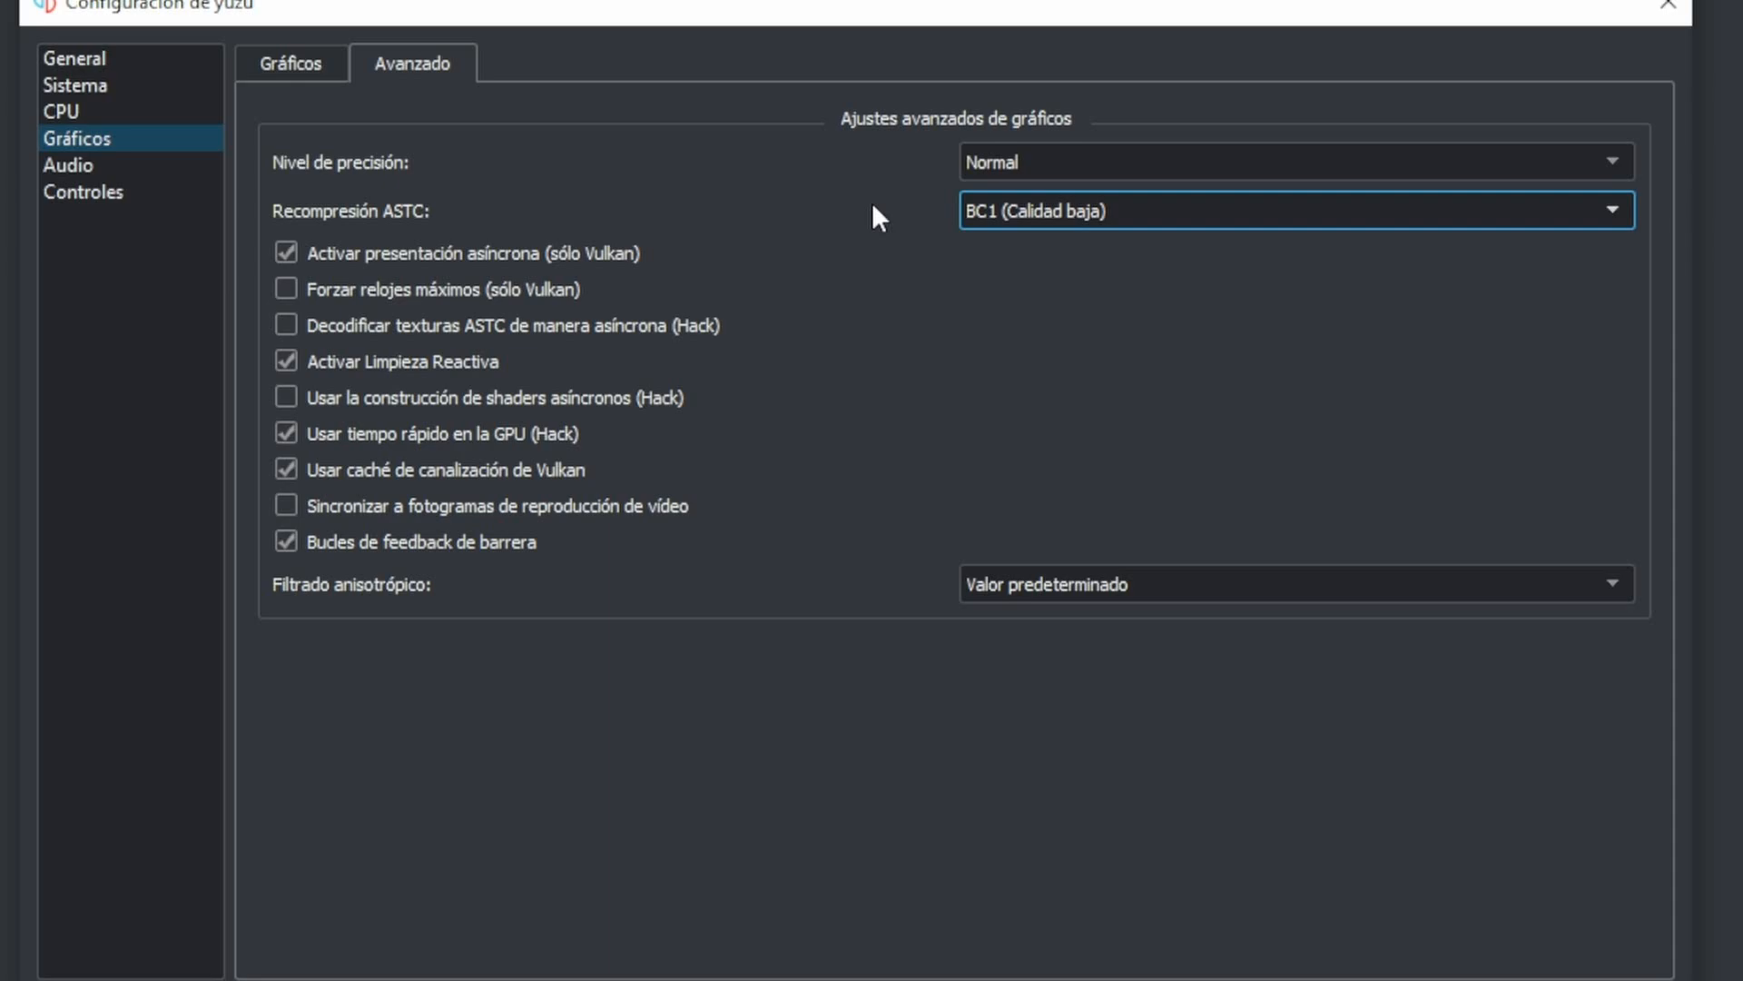
pyautogui.click(1008, 210)
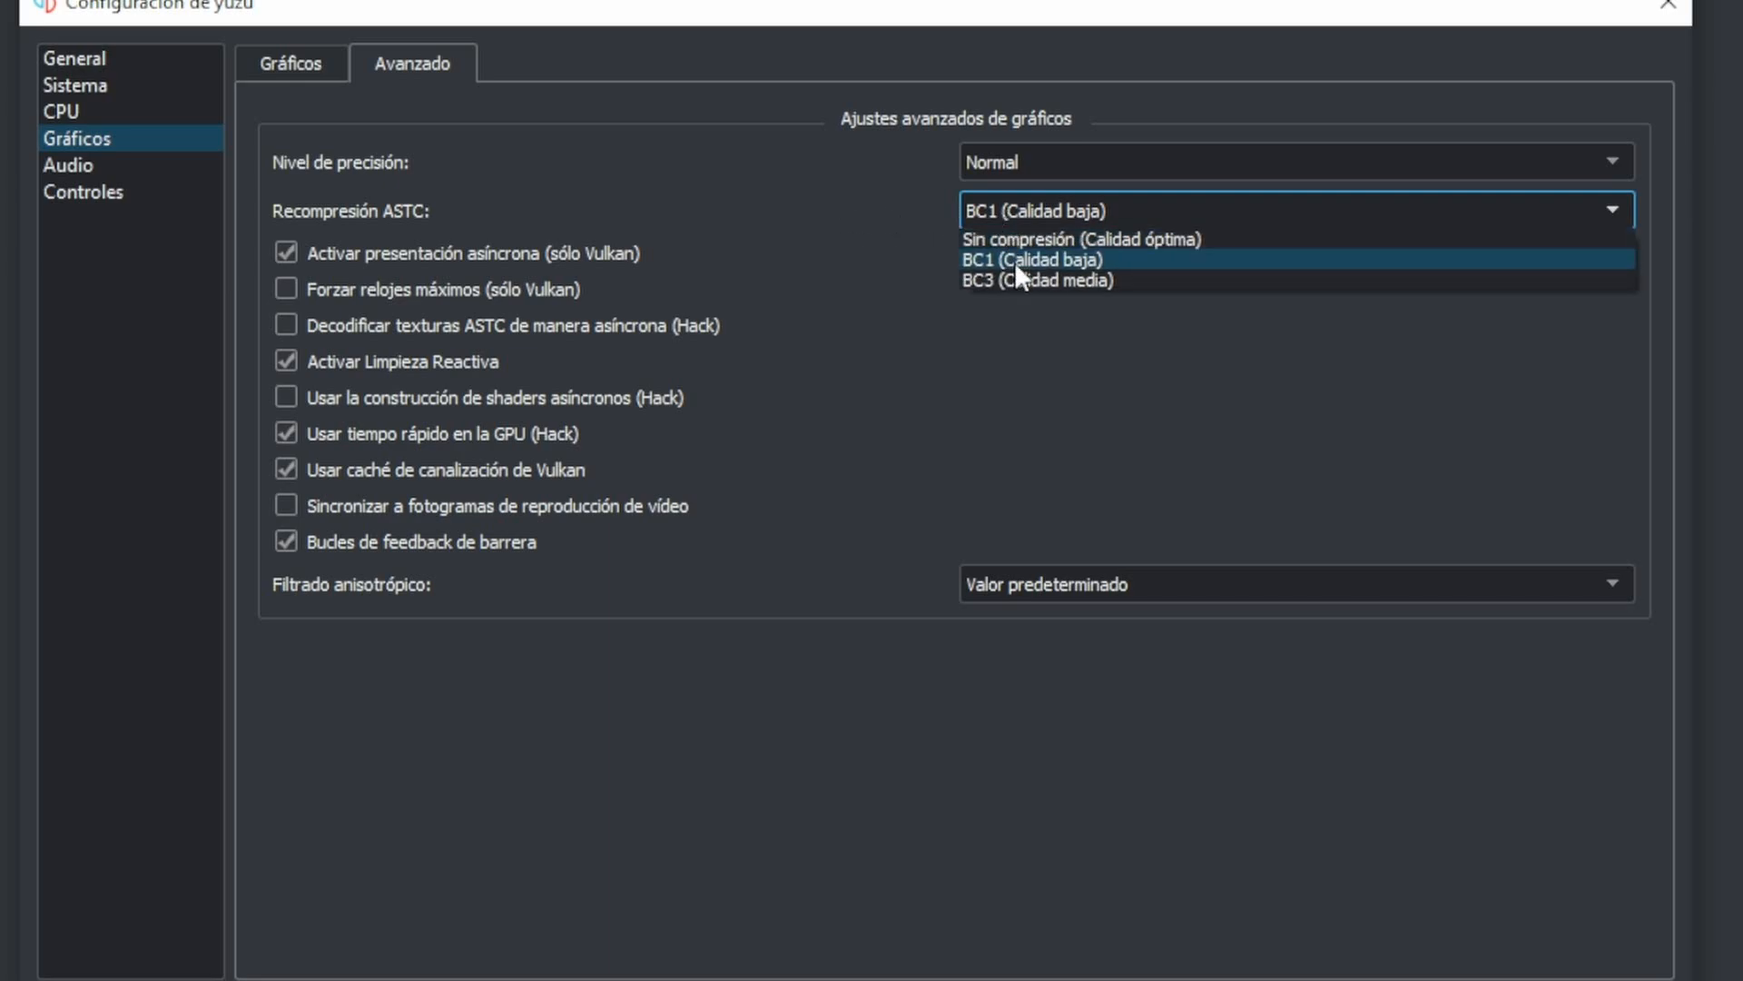
pyautogui.click(1015, 261)
# - Try BC3 (Calidad media) and Sin compresión (Calidad óptima) for ASTC recompression, ending on BC1 (Calidad baja)
pyautogui.click(999, 222)
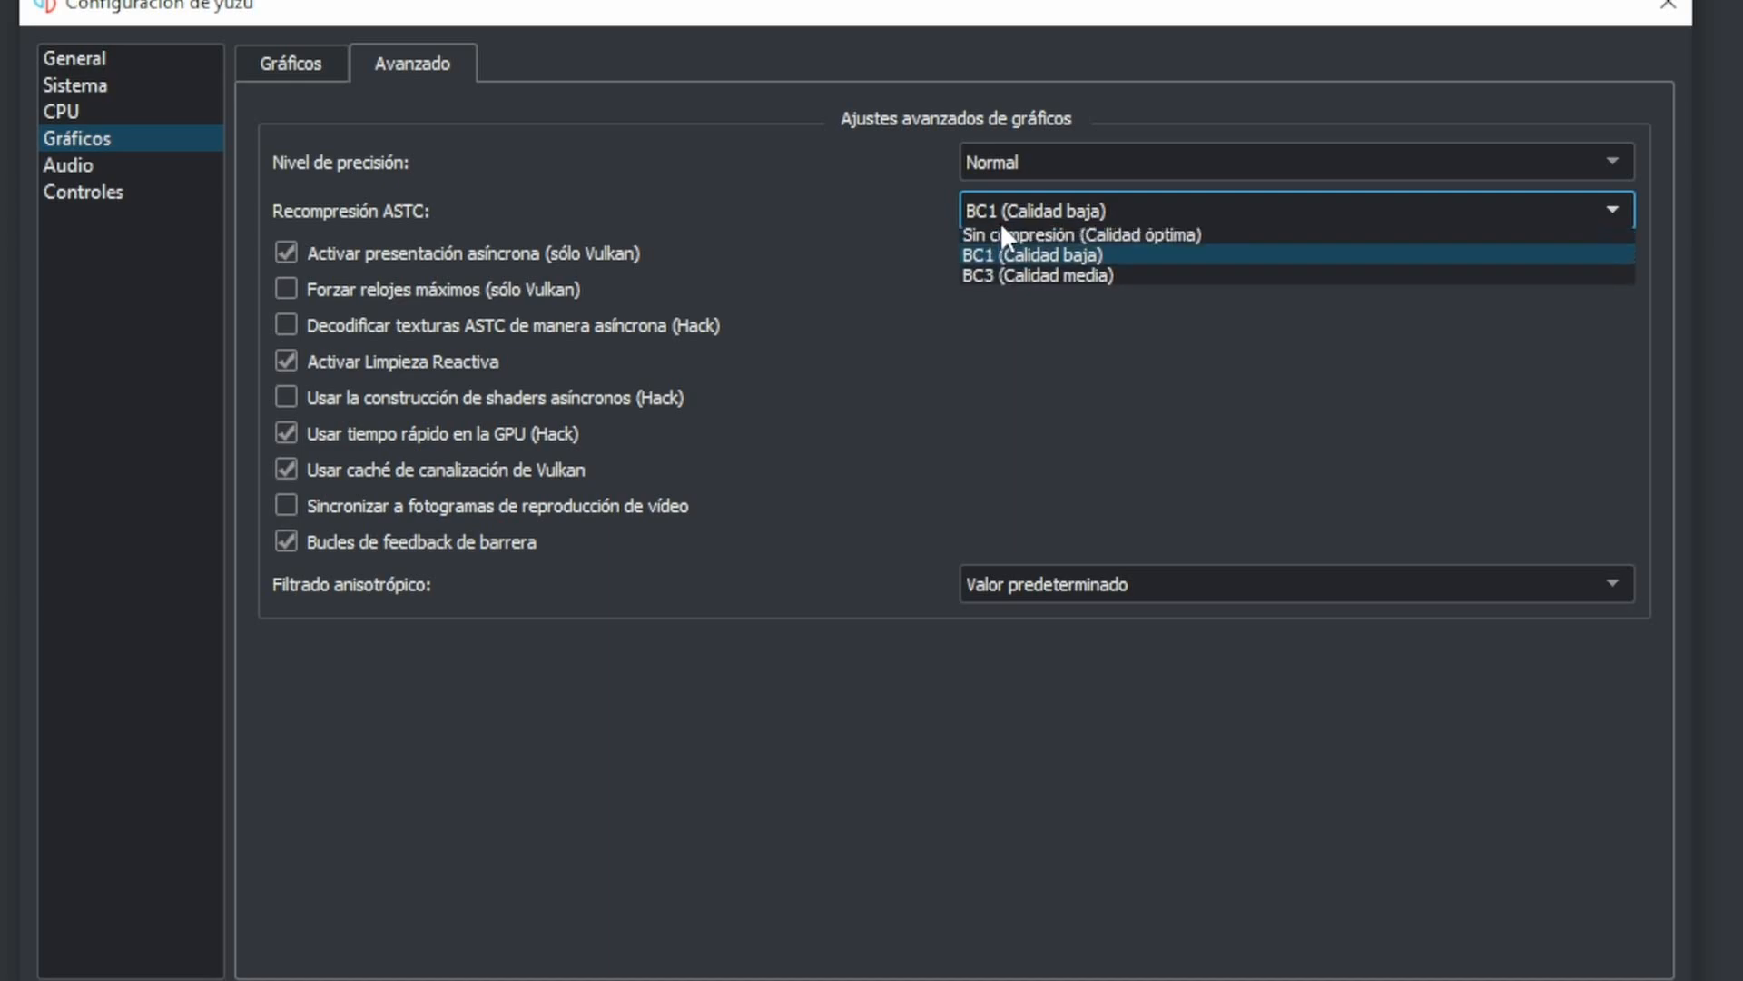
pyautogui.click(1030, 280)
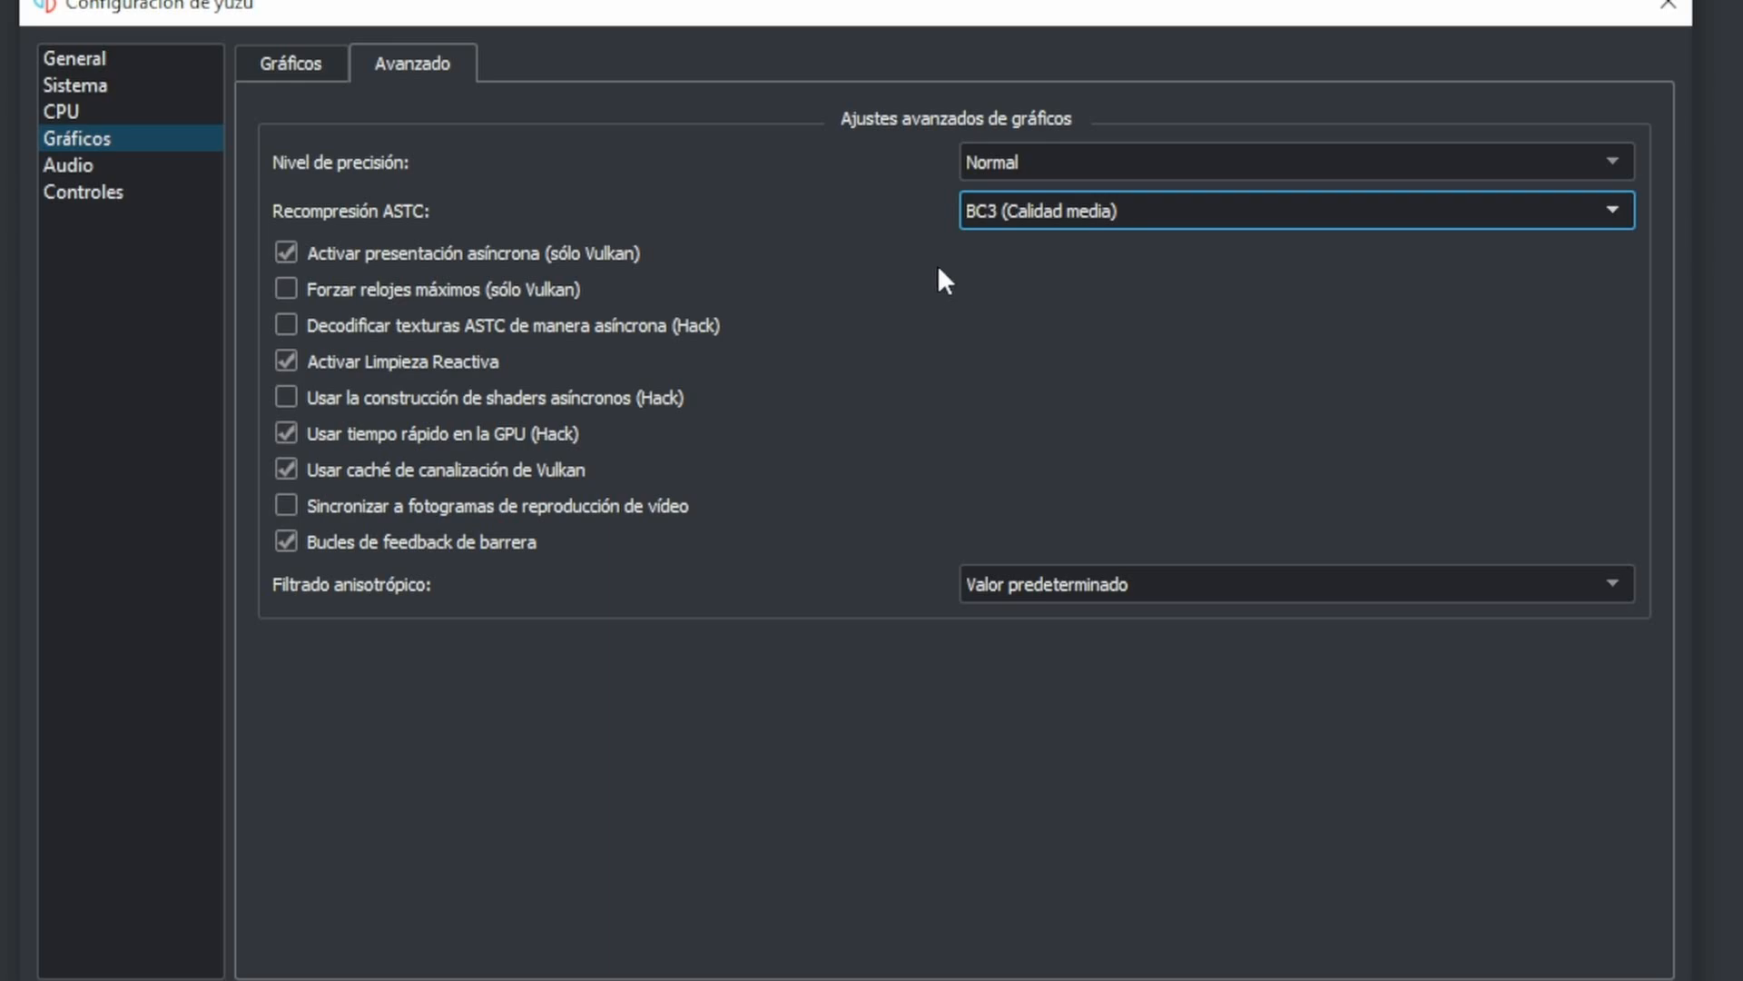
pyautogui.click(1012, 216)
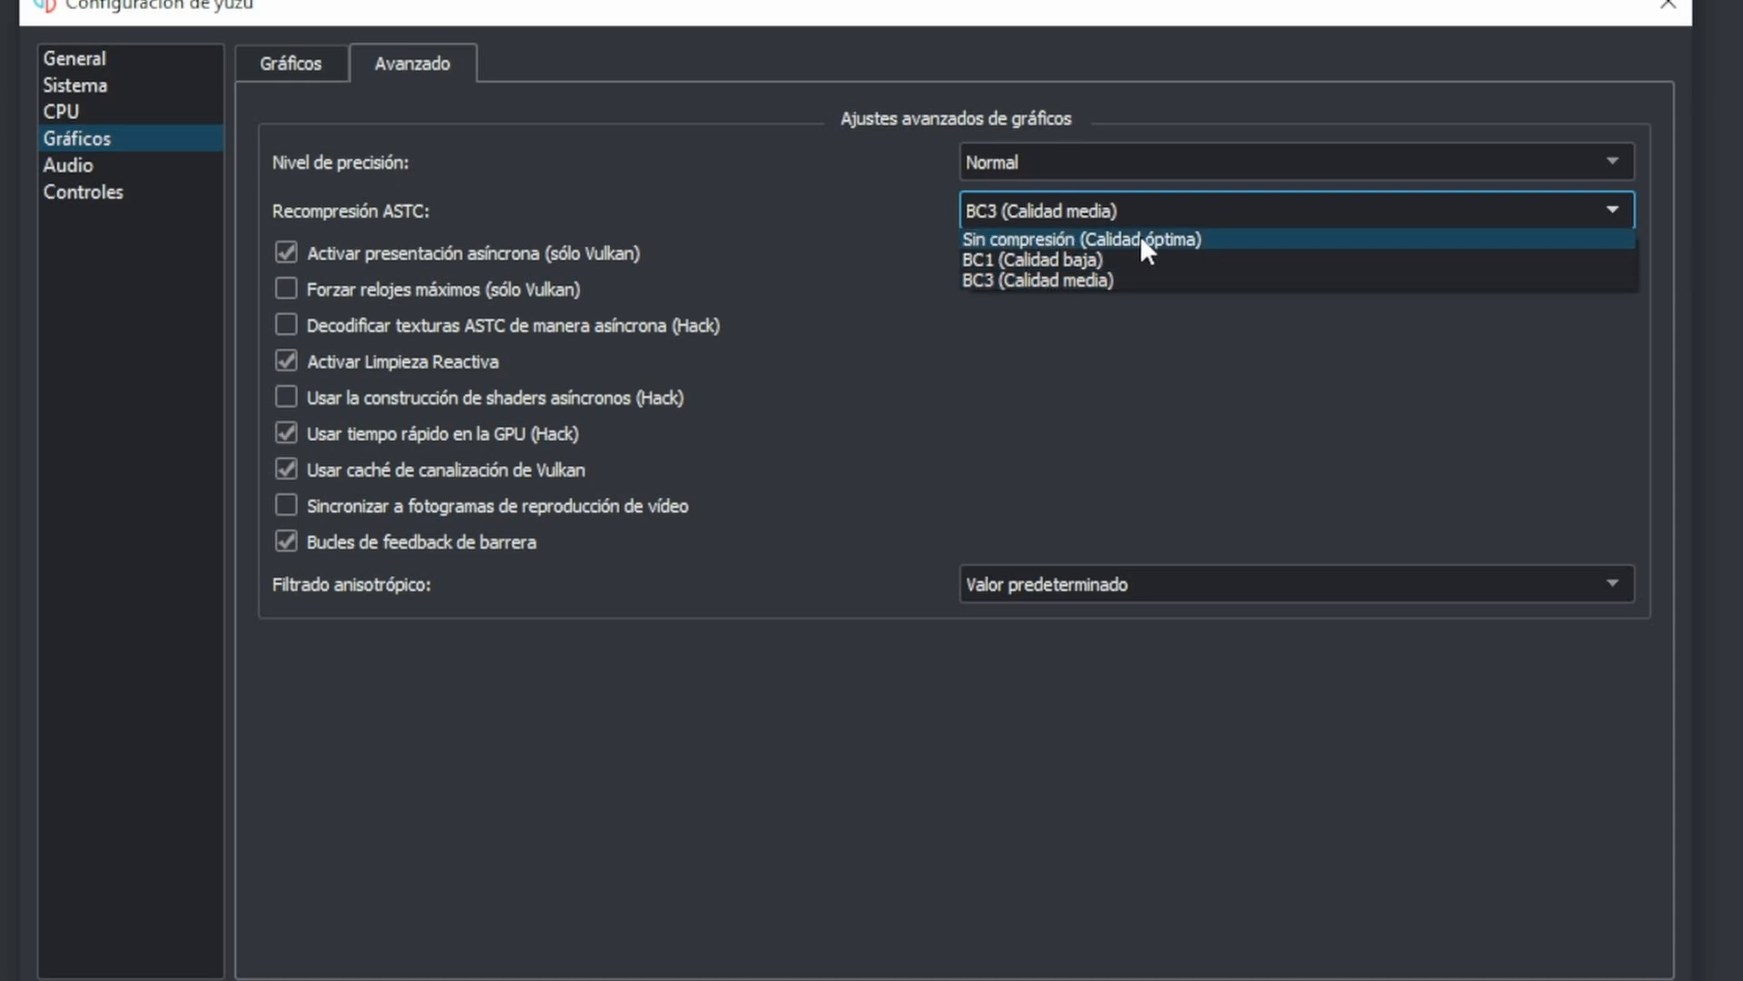
pyautogui.click(1044, 240)
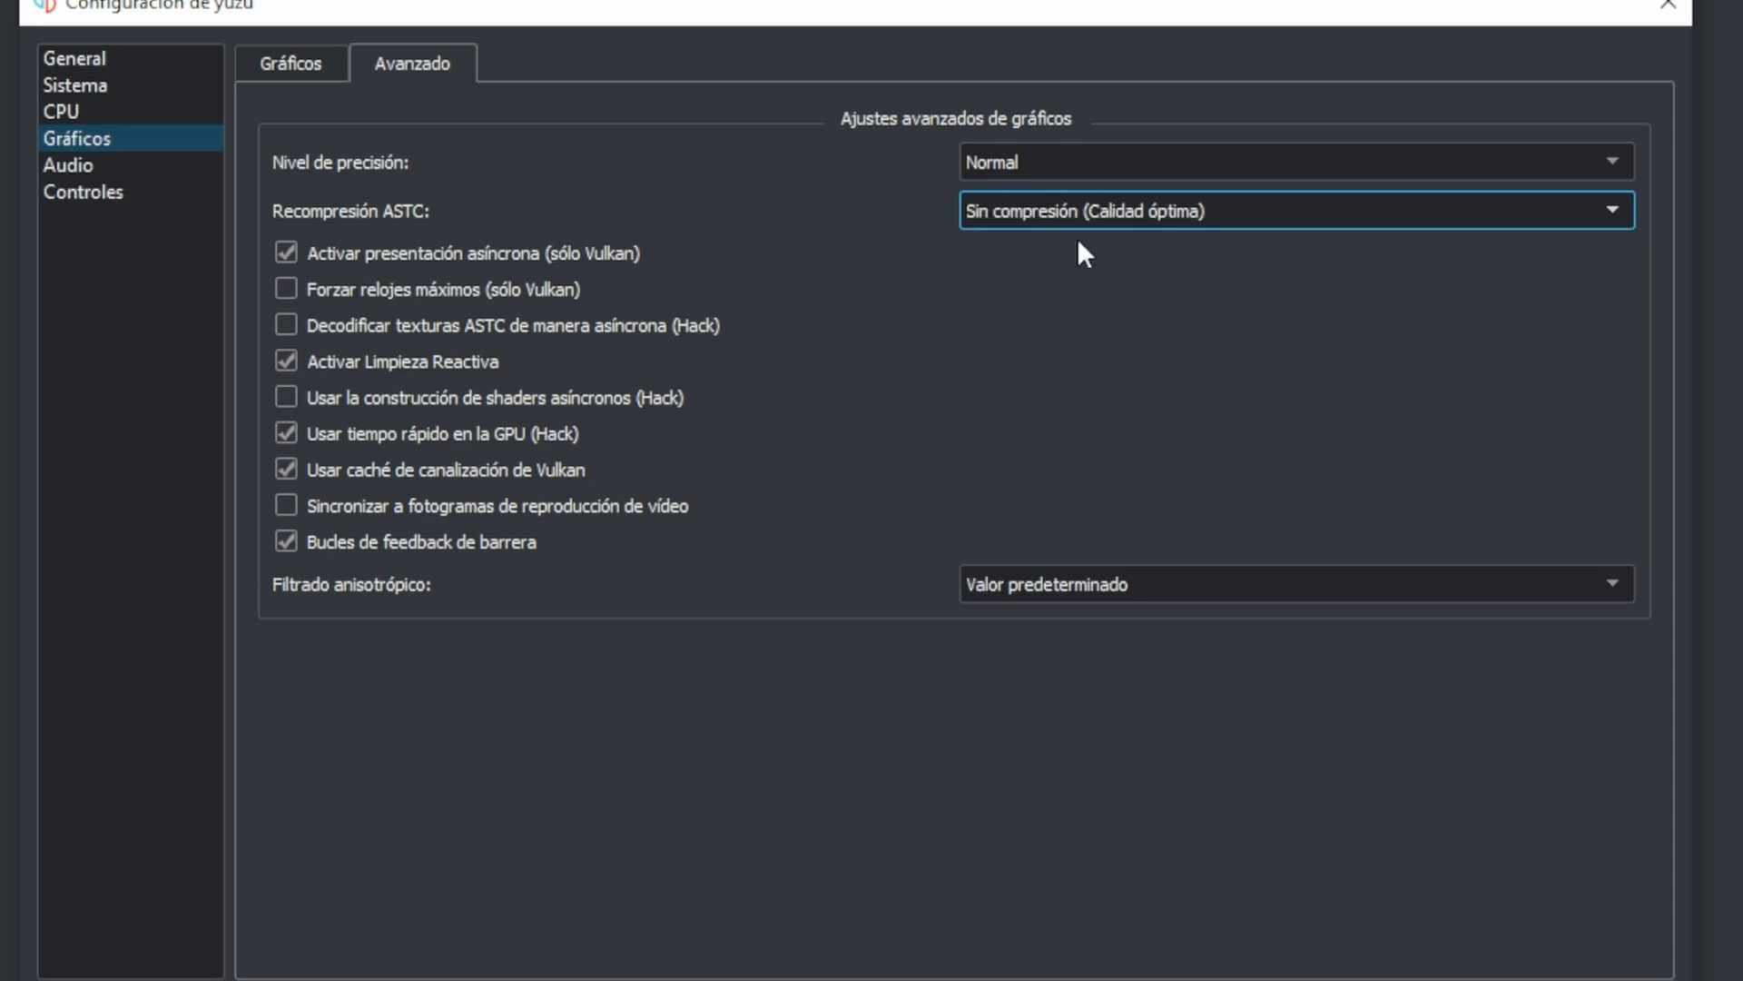
pyautogui.click(1171, 217)
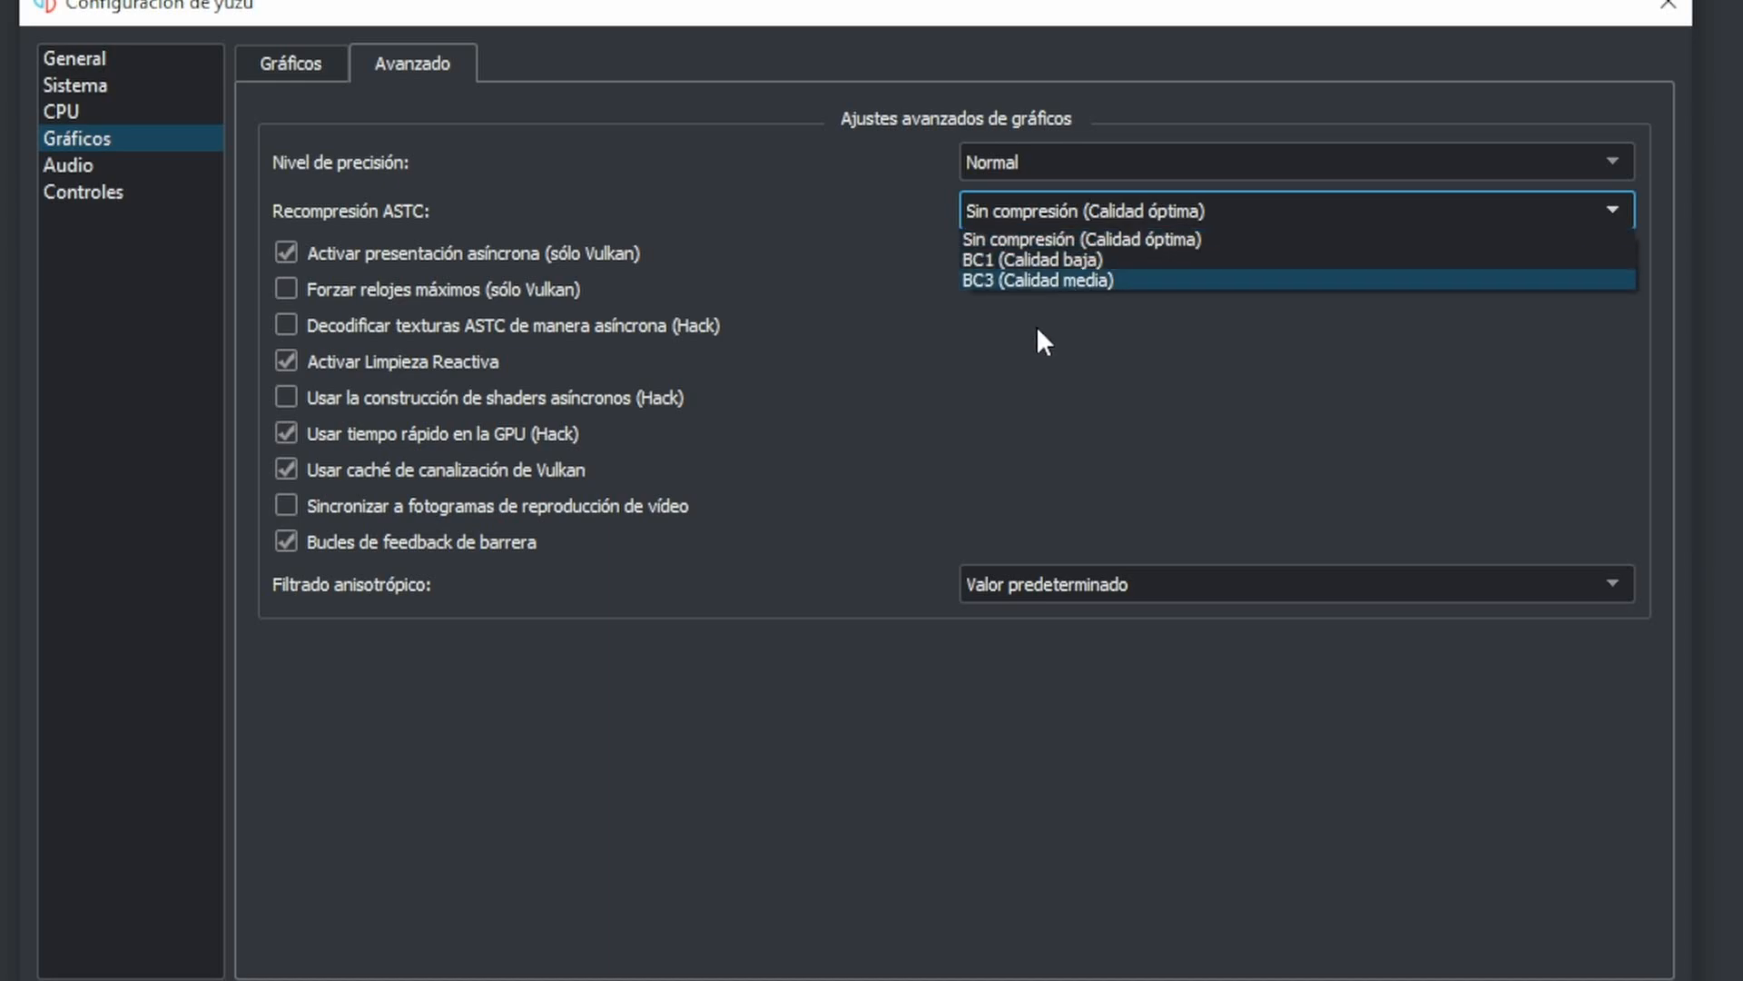
pyautogui.click(1038, 275)
pyautogui.click(1149, 213)
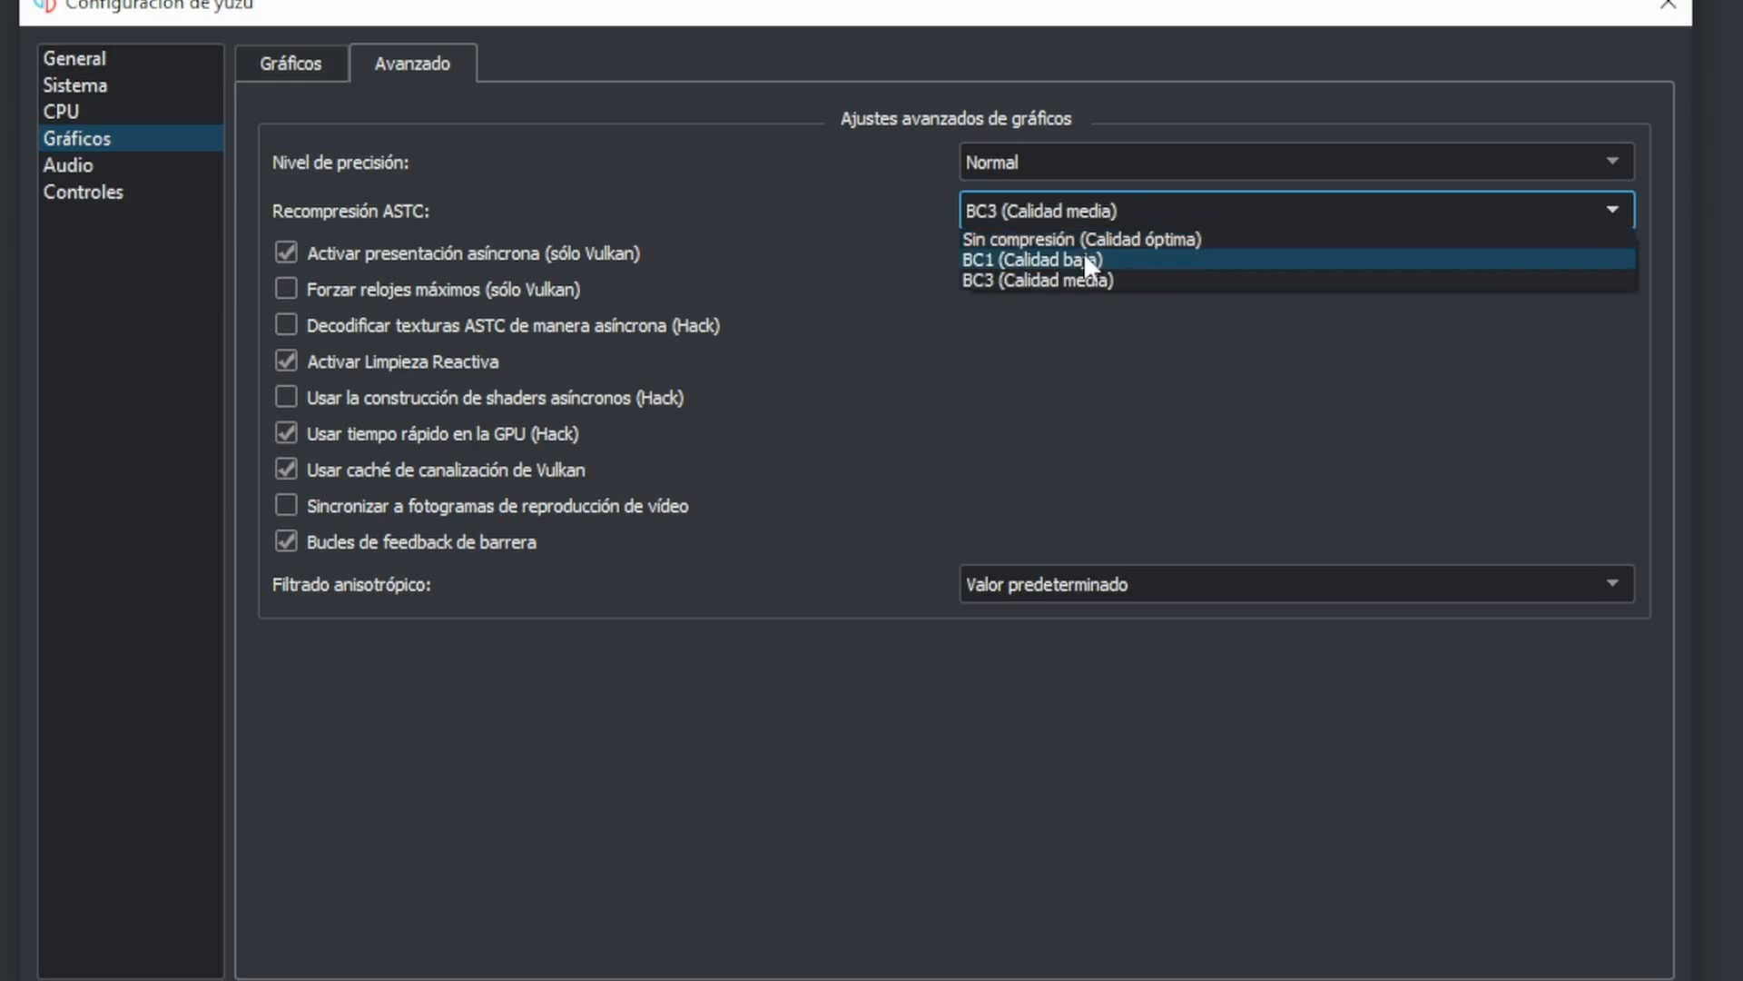
pyautogui.click(1143, 241)
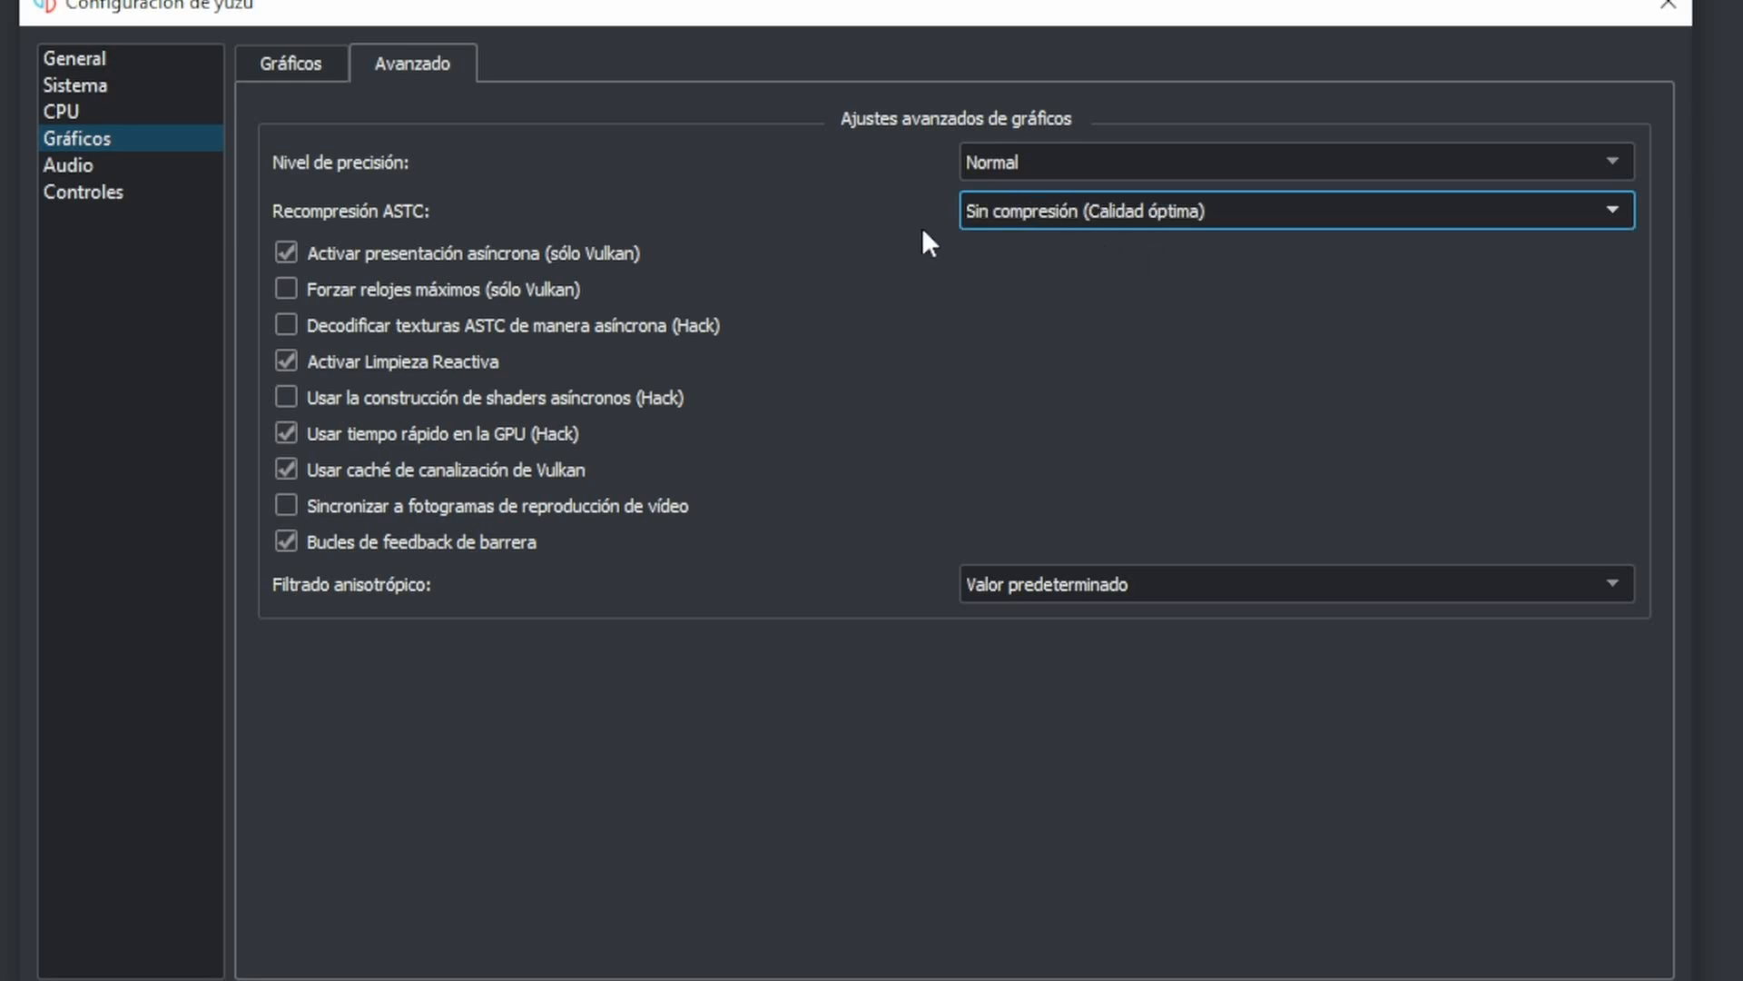
pyautogui.scroll(-1, 1075, 216)
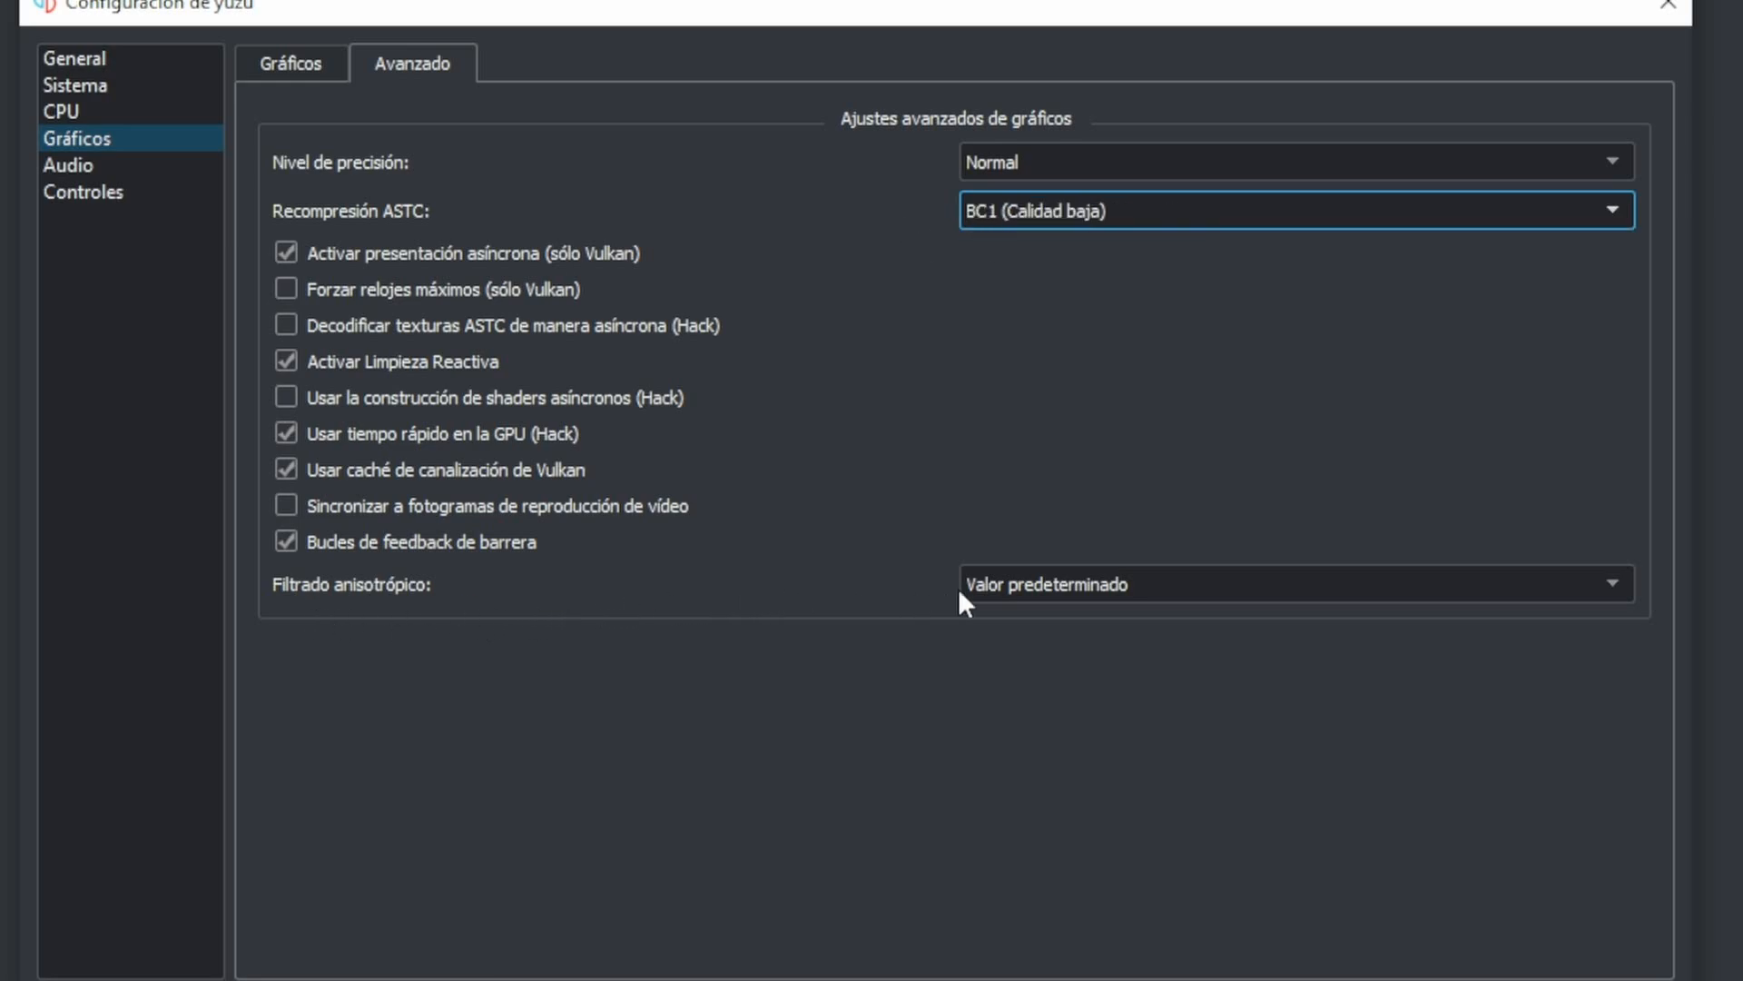
# - Review the anisotropic filtering levels and keep Valor predeterminado
pyautogui.click(1112, 586)
pyautogui.click(1028, 634)
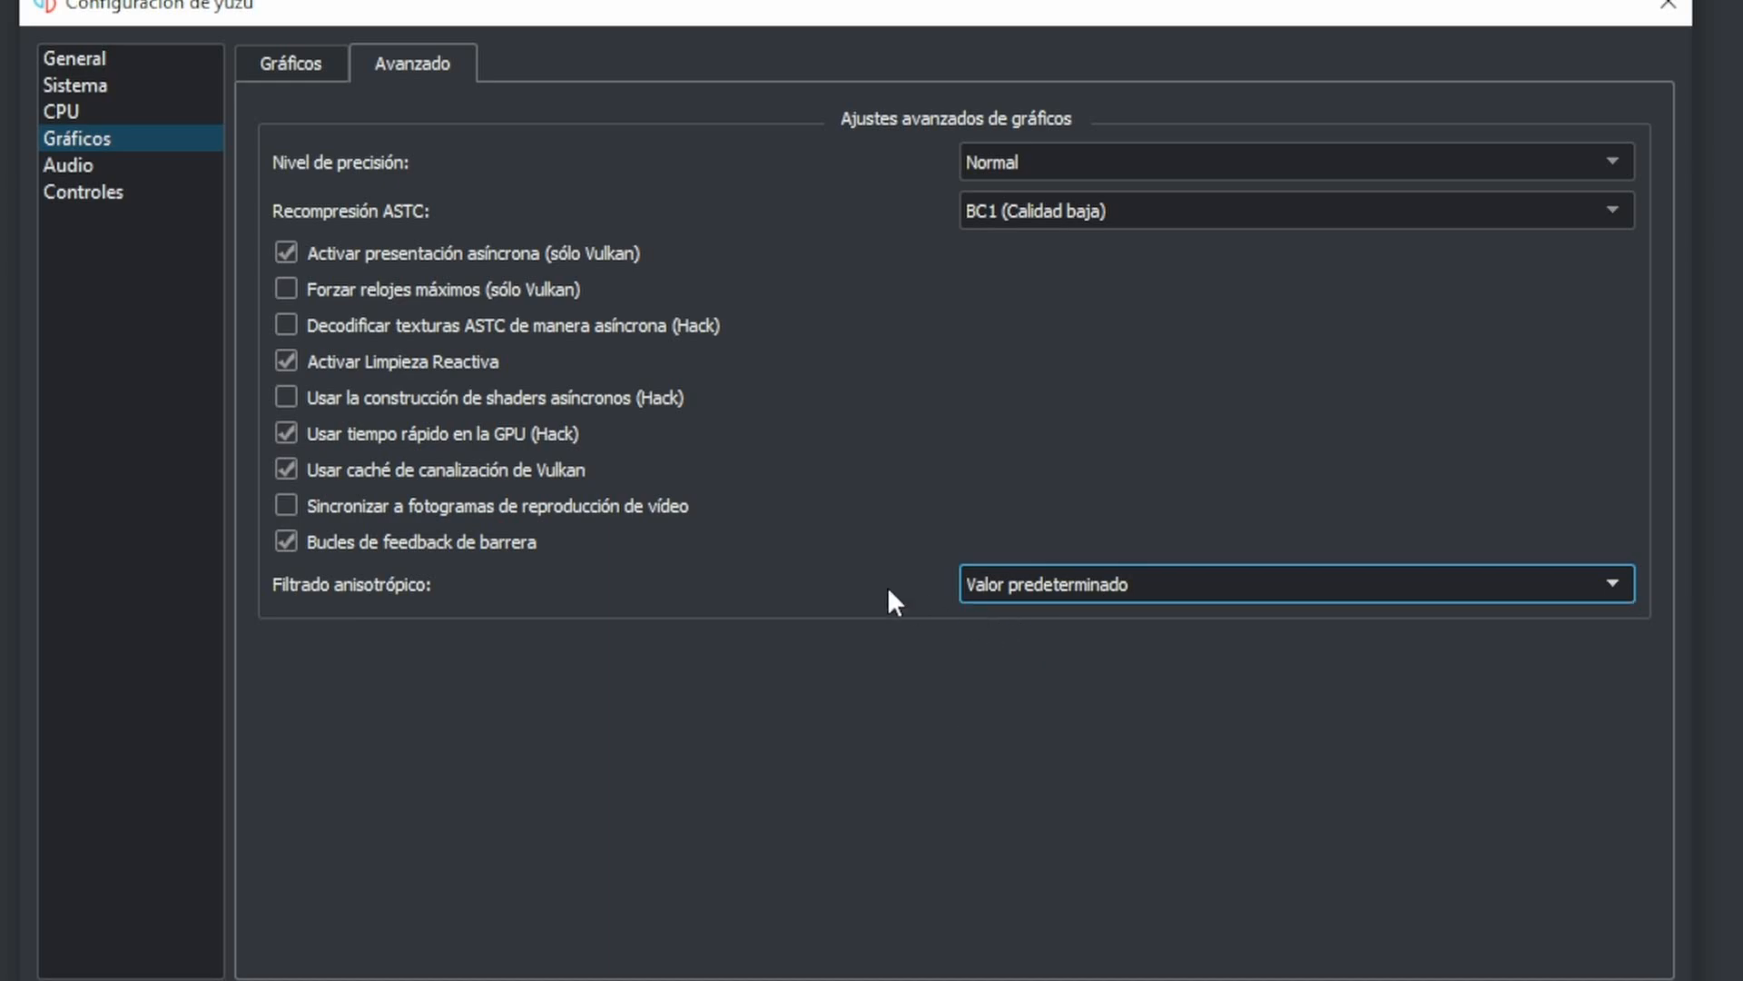
pyautogui.click(1114, 594)
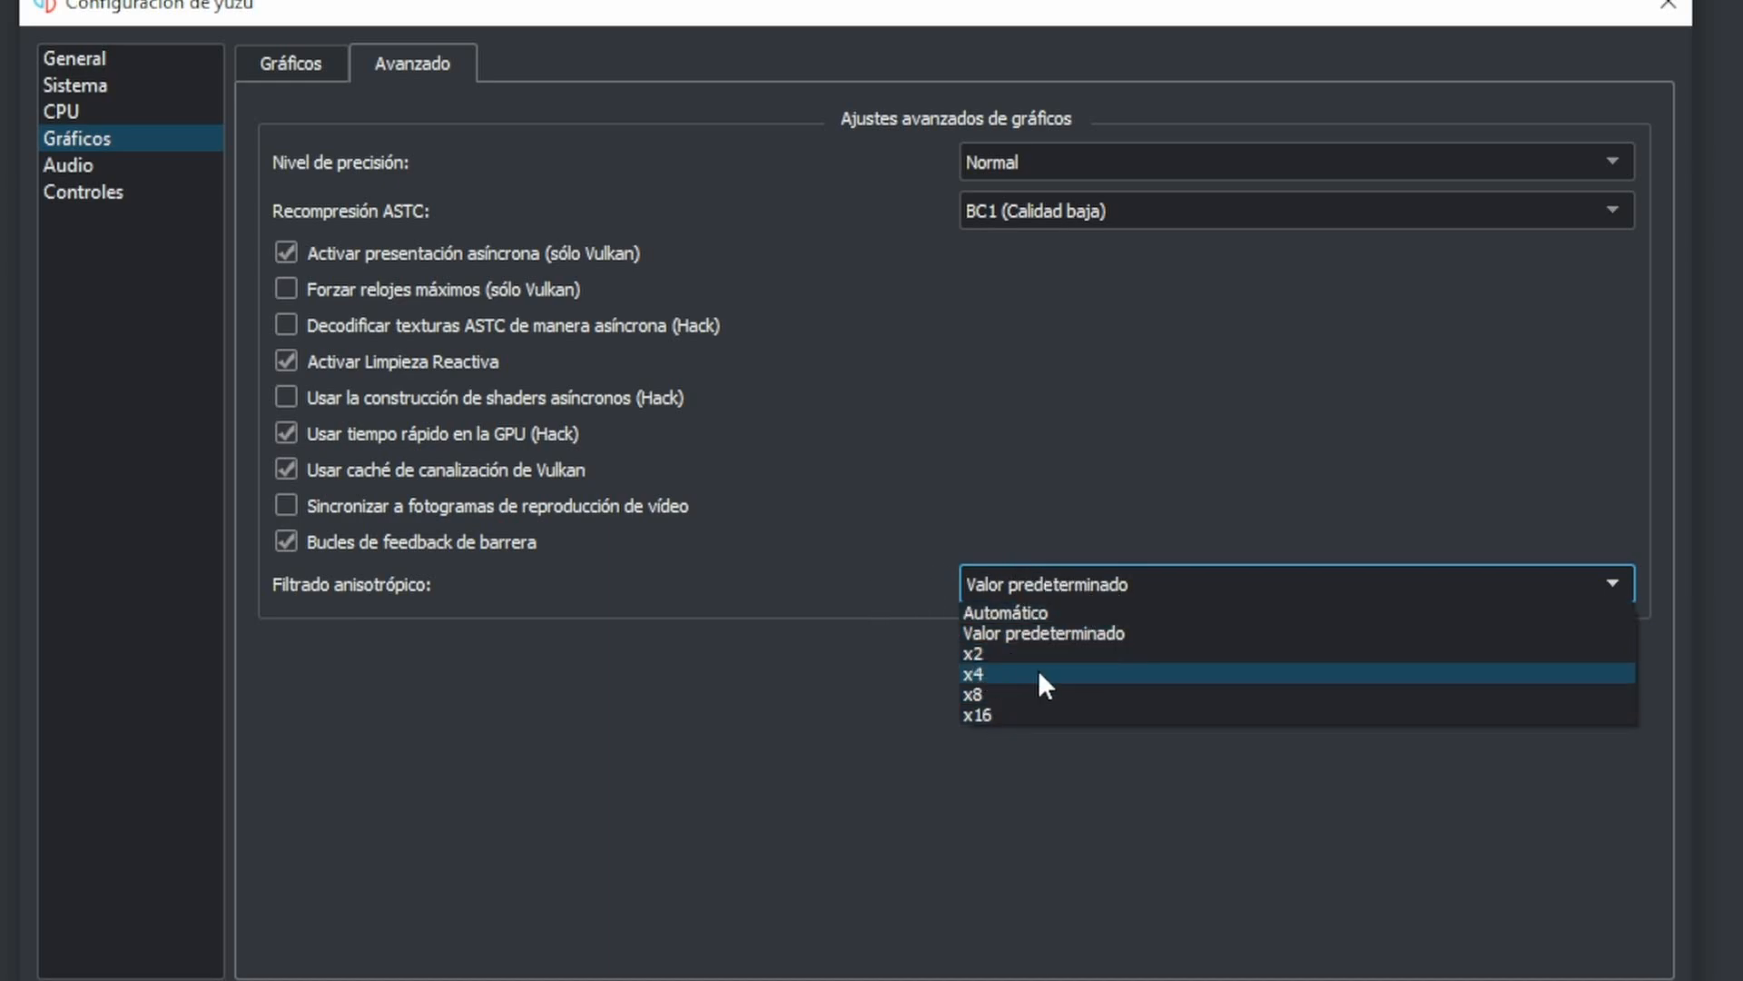
pyautogui.click(886, 563)
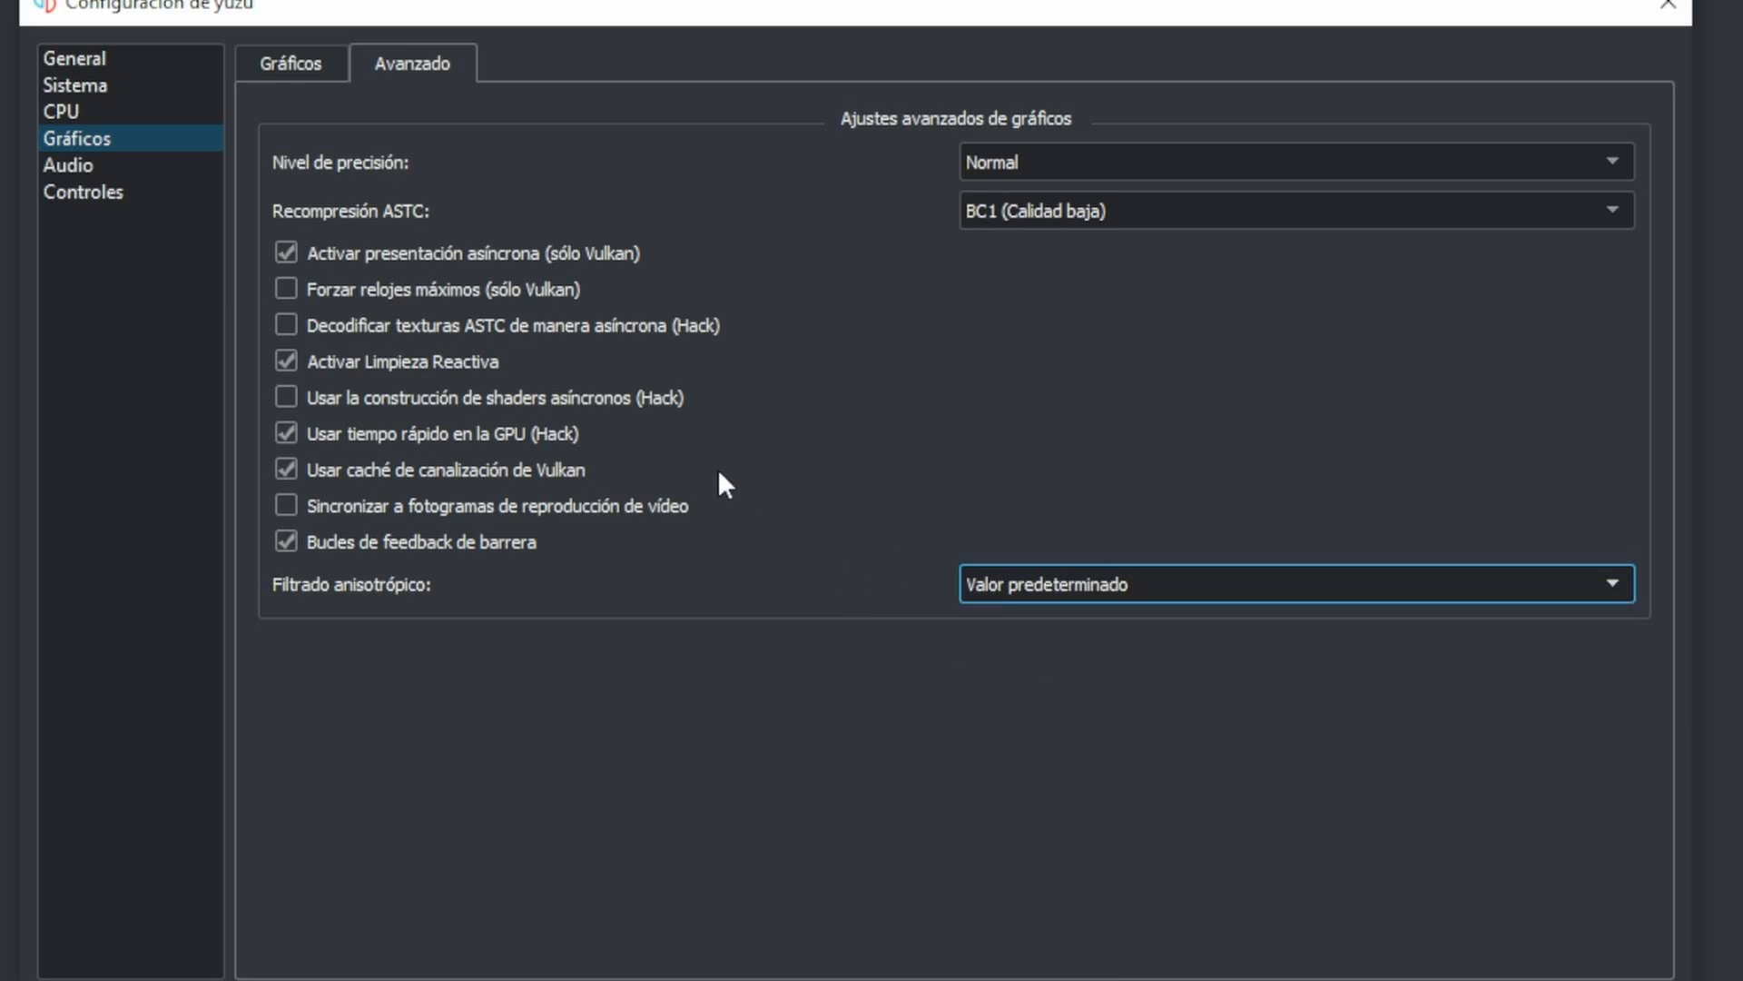
# - Configure Player 1 with Controlador Pro as the controller type and DualSense Controller 0 as the input device
pyautogui.click(132, 167)
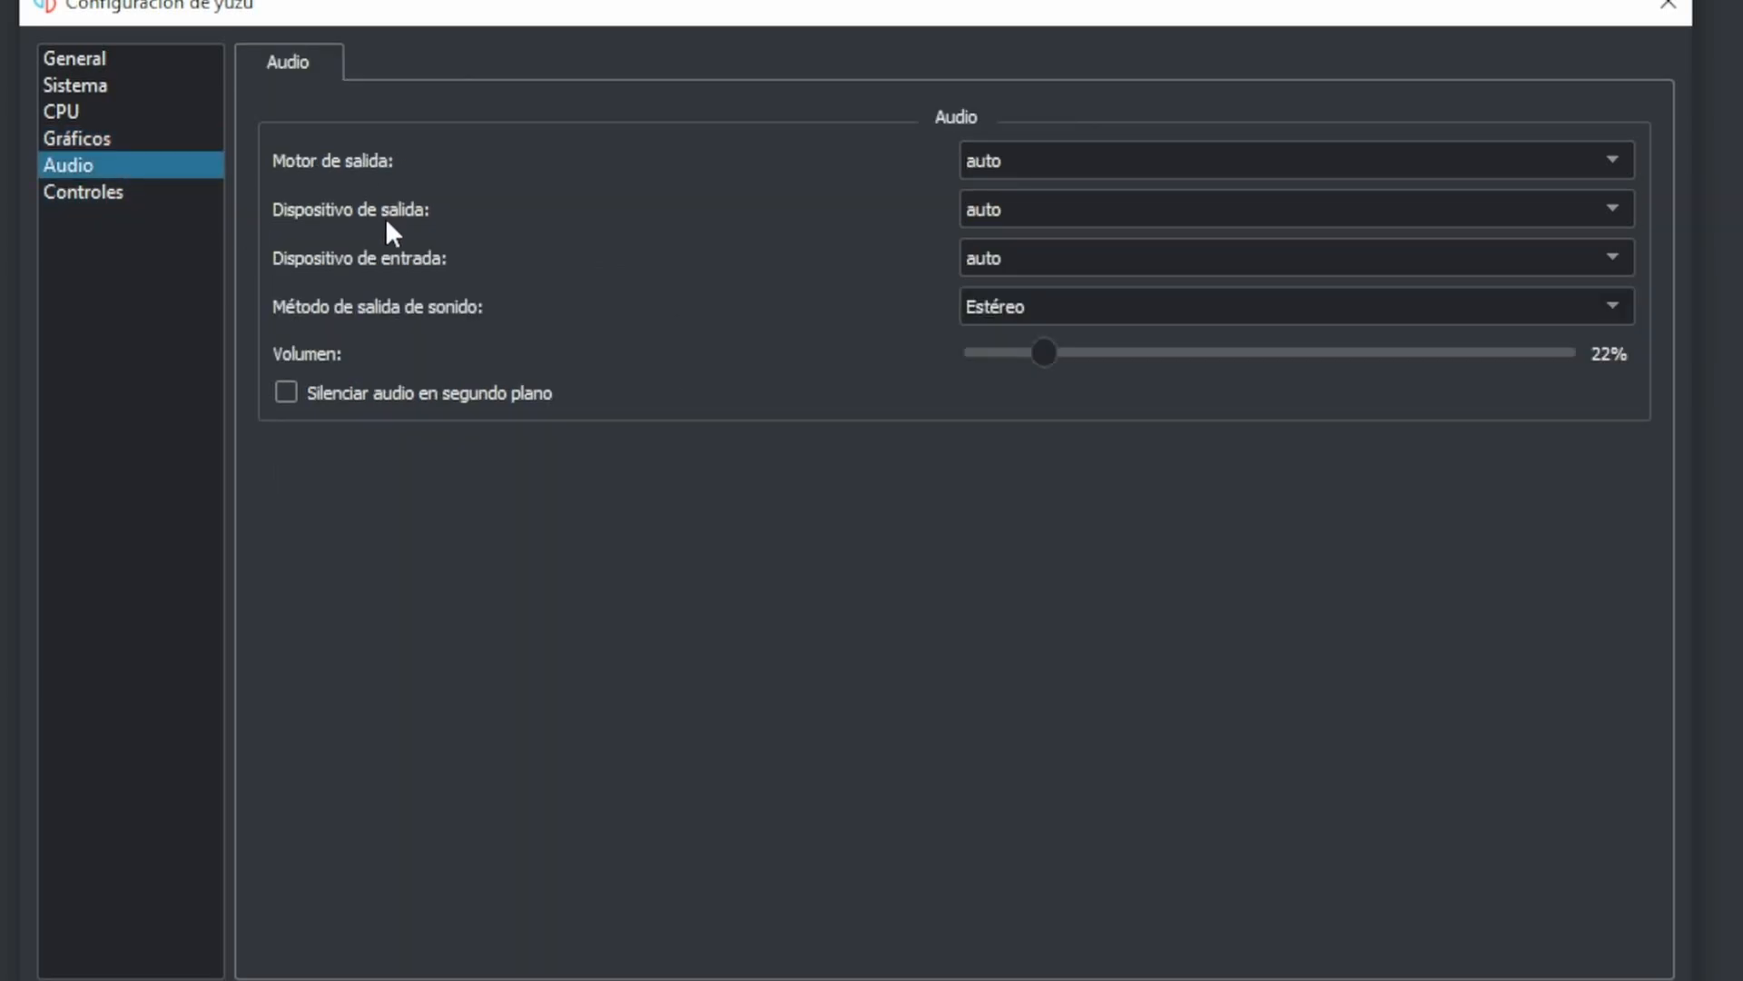
pyautogui.click(118, 190)
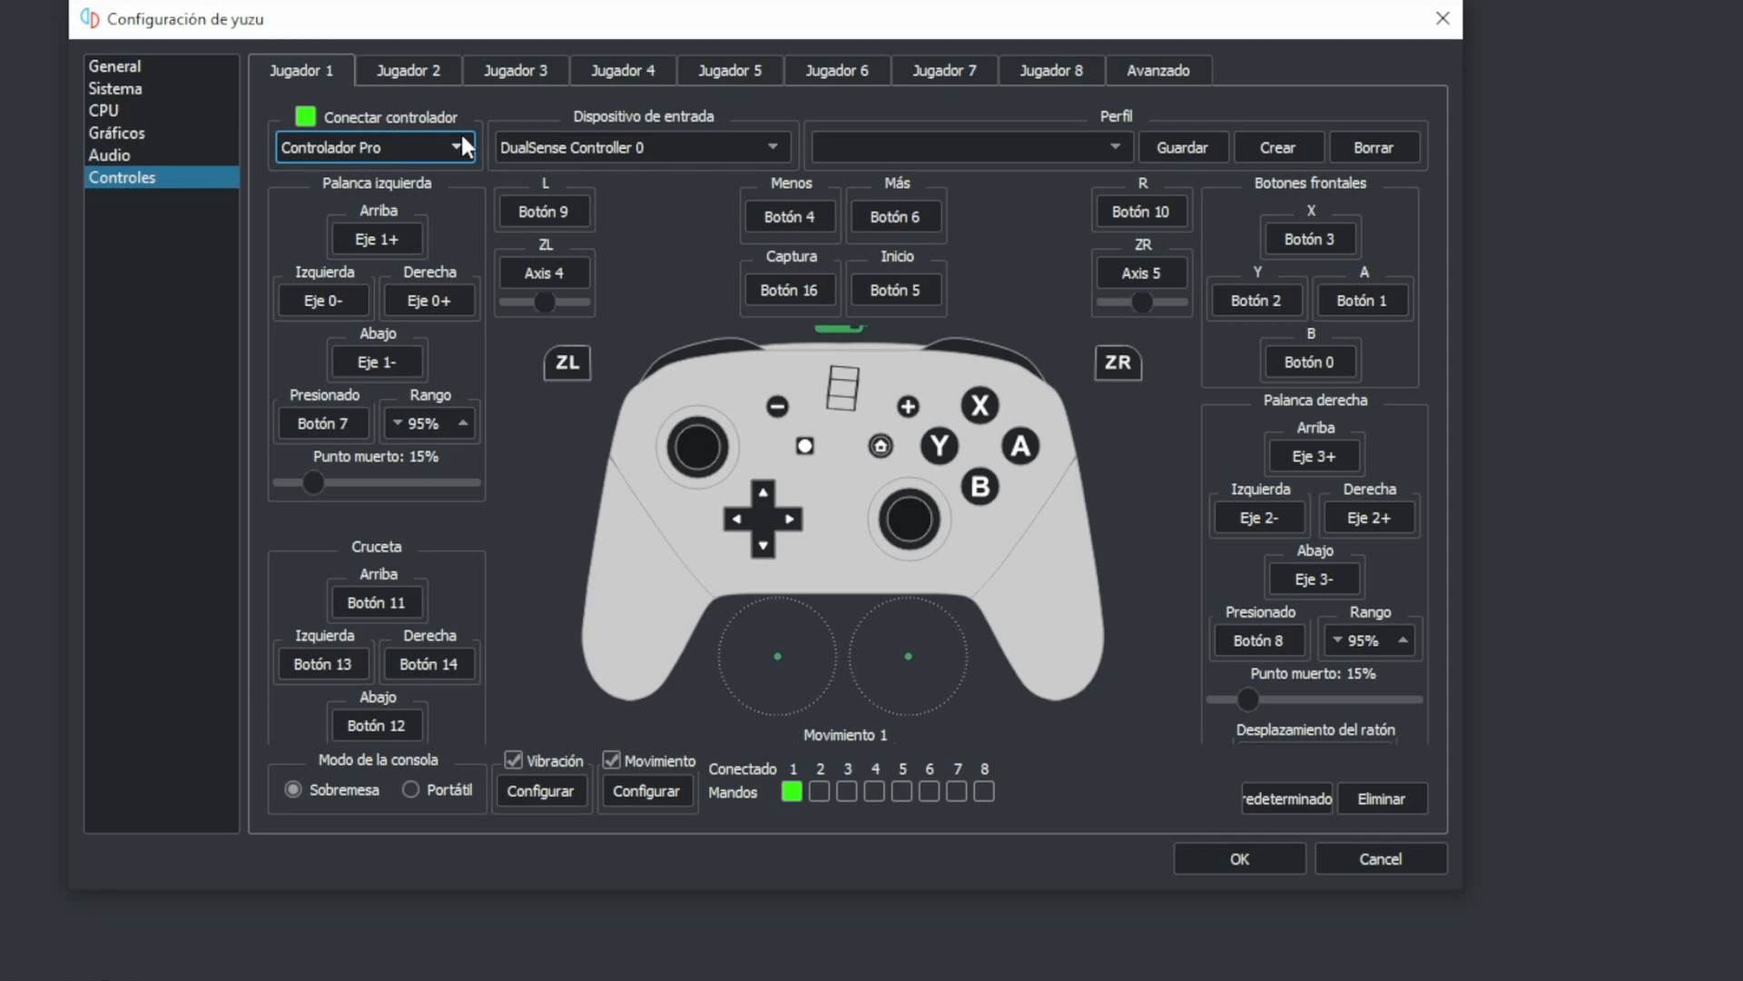
pyautogui.click(367, 145)
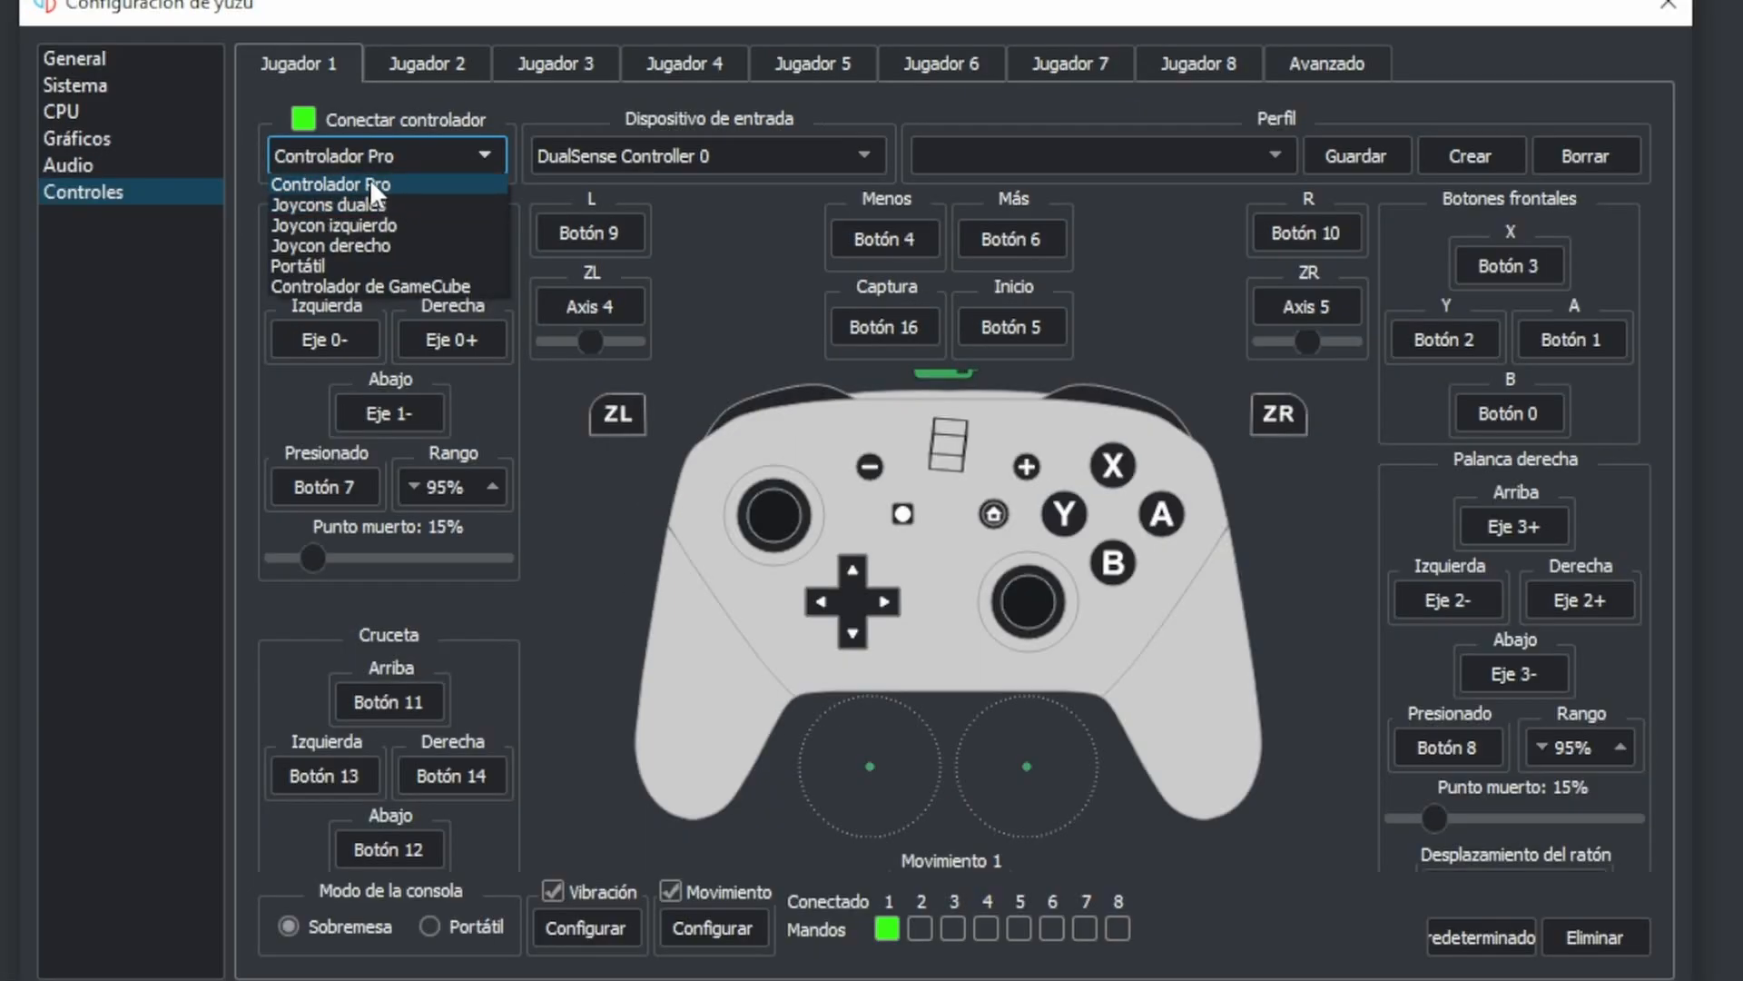
pyautogui.click(369, 182)
pyautogui.click(684, 151)
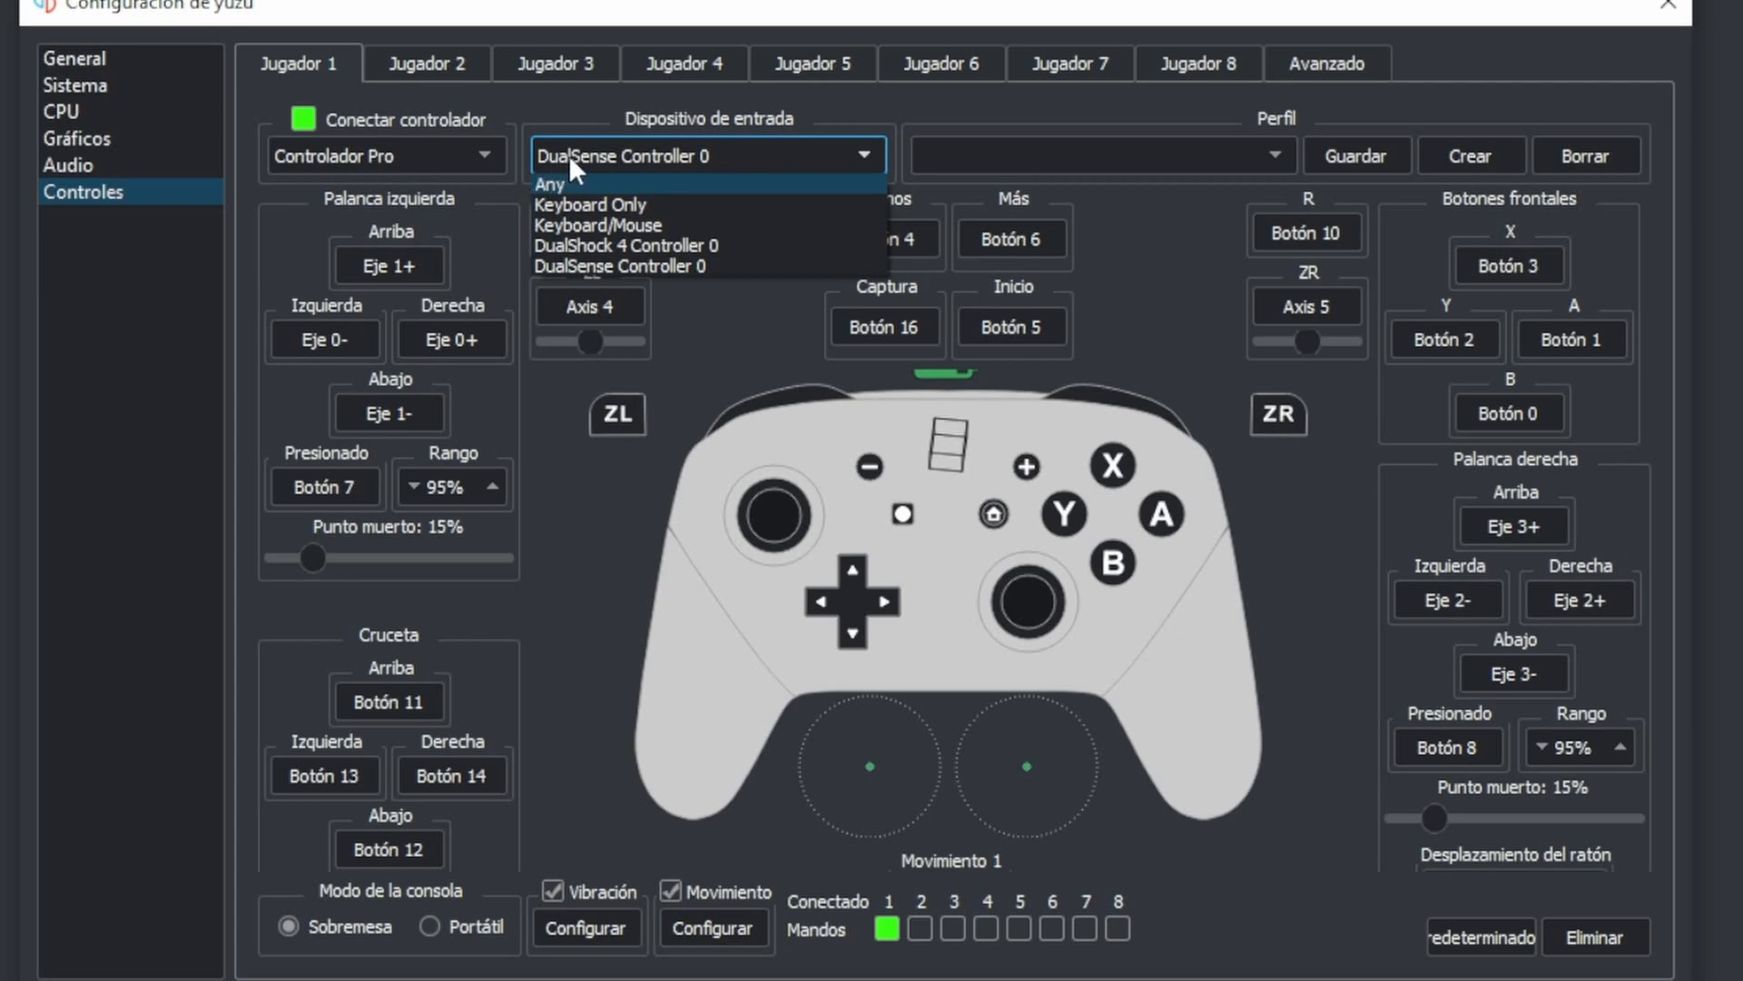
pyautogui.click(623, 265)
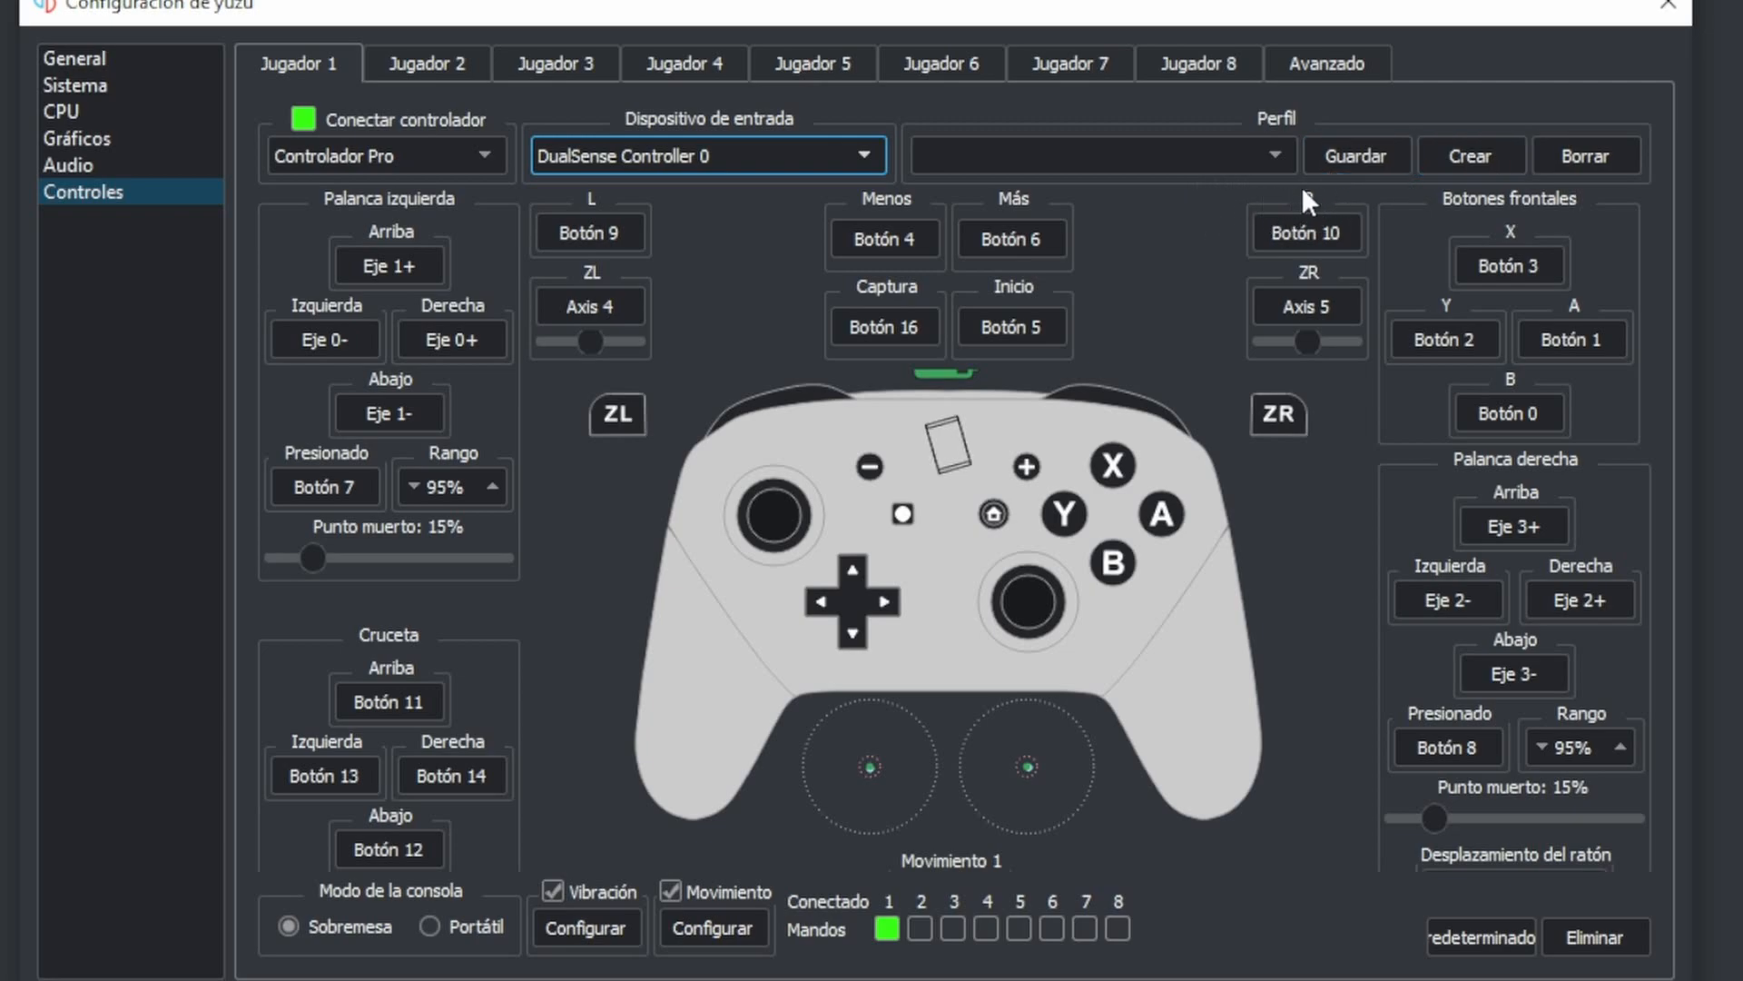
# - Try to create an input profile named ps5 for Player 1
pyautogui.click(1456, 161)
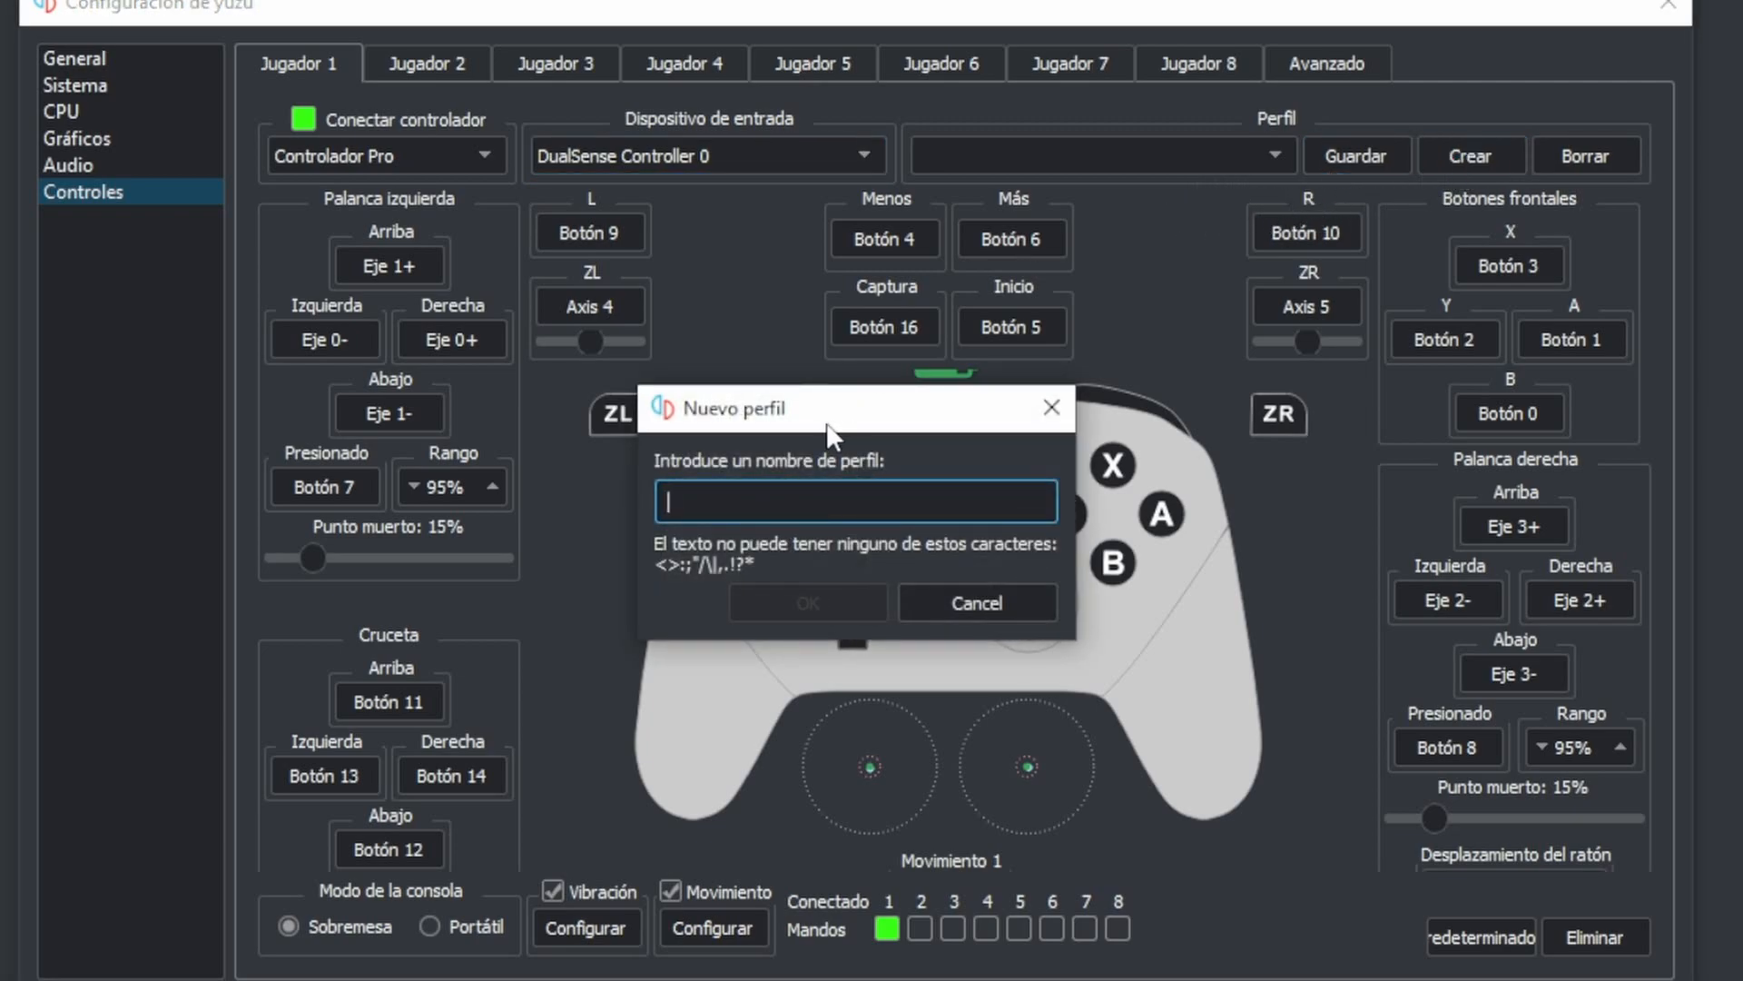
pyautogui.write('ps5')
pyautogui.click(810, 604)
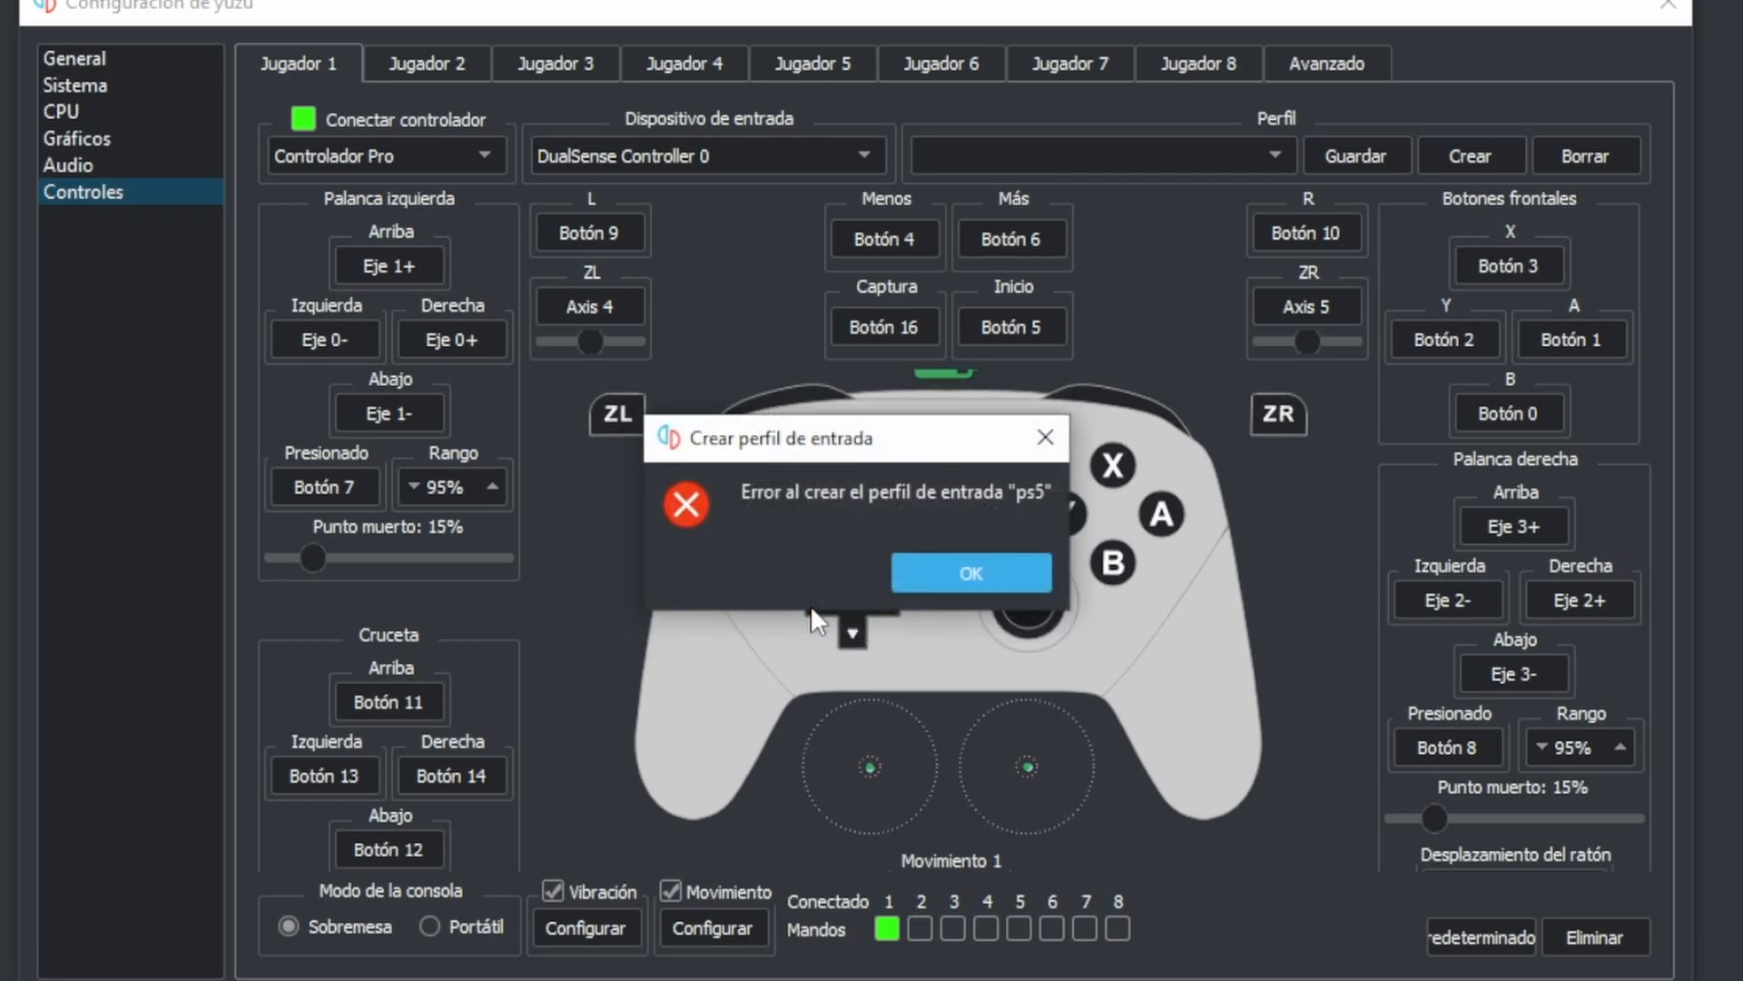
pyautogui.click(997, 573)
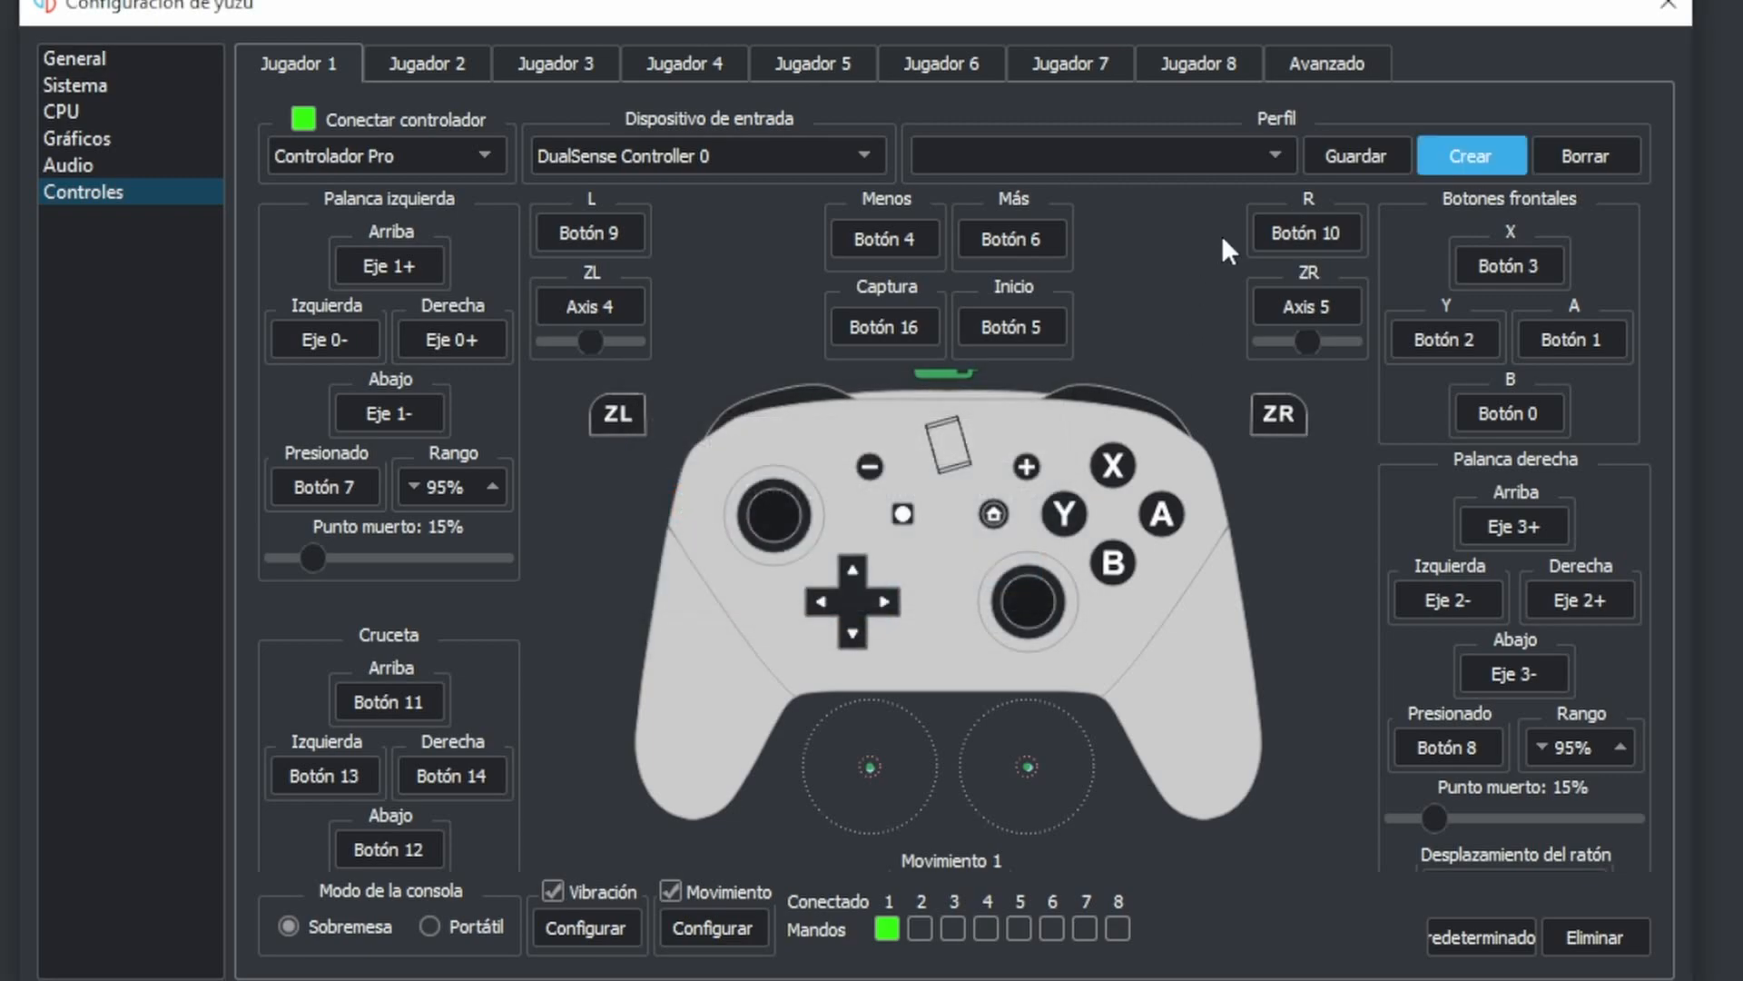
# - Check the profile list and create an input profile named dddd for Player 1
pyautogui.click(1272, 161)
pyautogui.click(1062, 193)
pyautogui.click(1226, 156)
pyautogui.click(1452, 145)
pyautogui.click(1453, 145)
pyautogui.write('dddd')
pyautogui.click(842, 602)
# - Review the available input profiles for Player 1, leaving dddd selected
pyautogui.click(1276, 151)
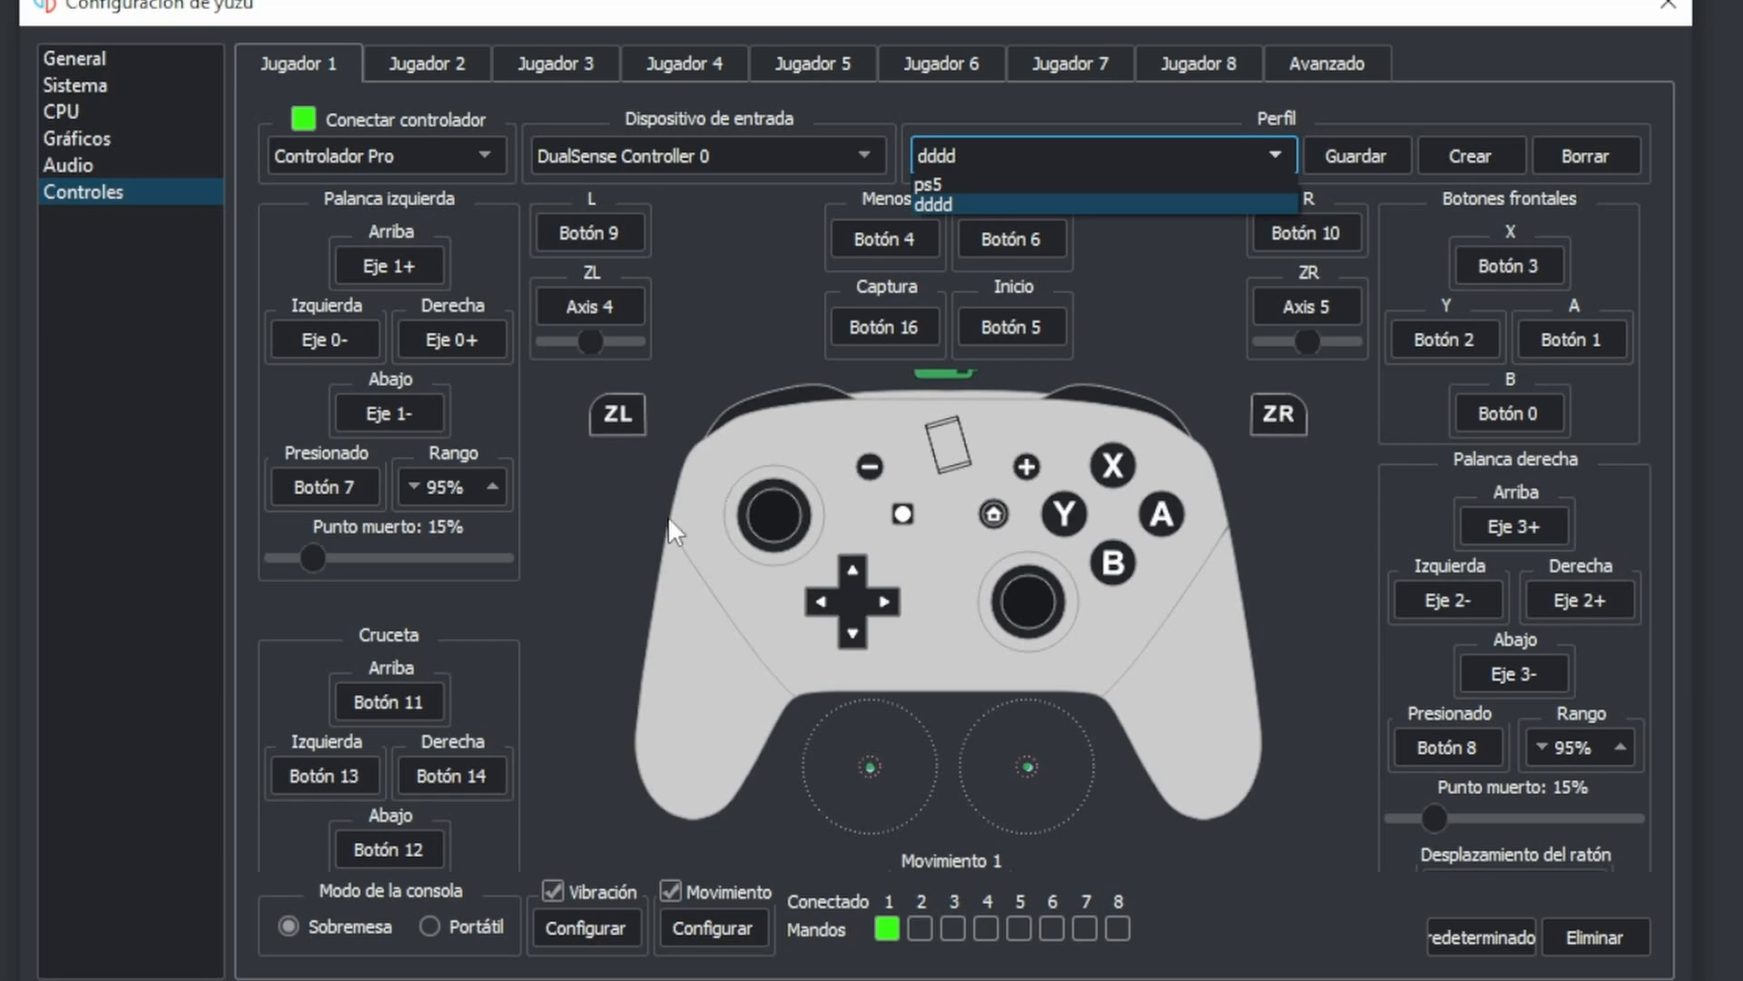
pyautogui.click(1294, 107)
pyautogui.click(1257, 149)
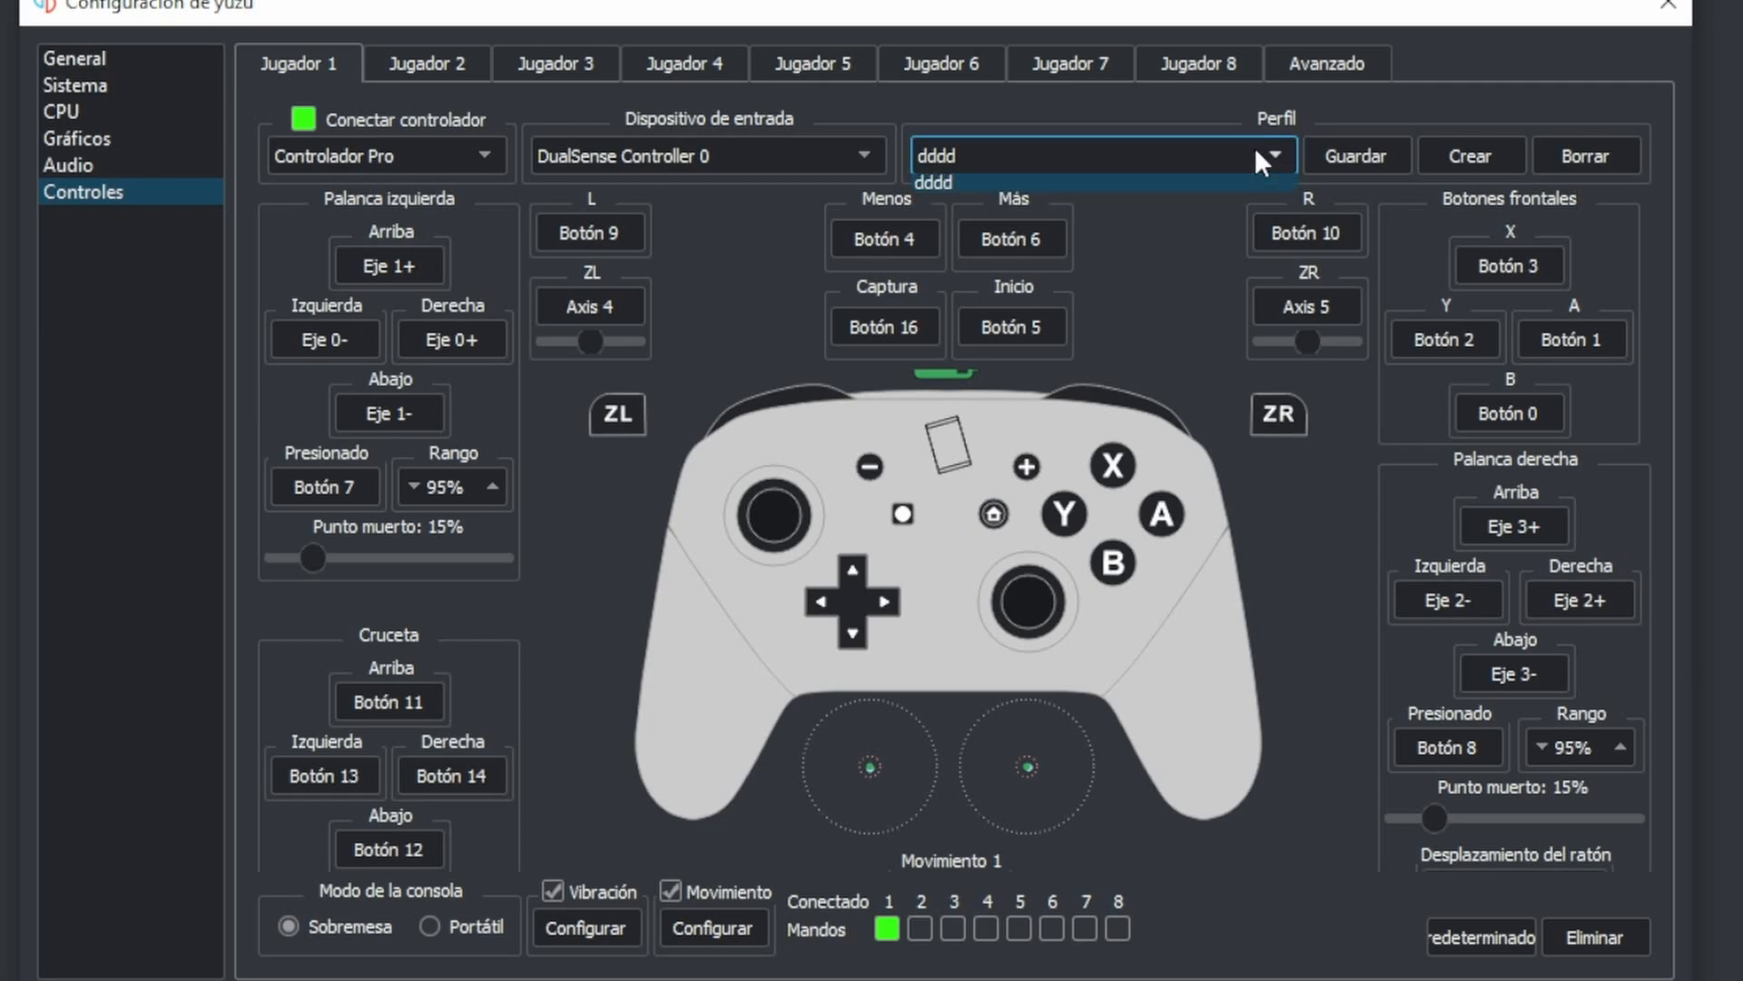
pyautogui.click(1137, 139)
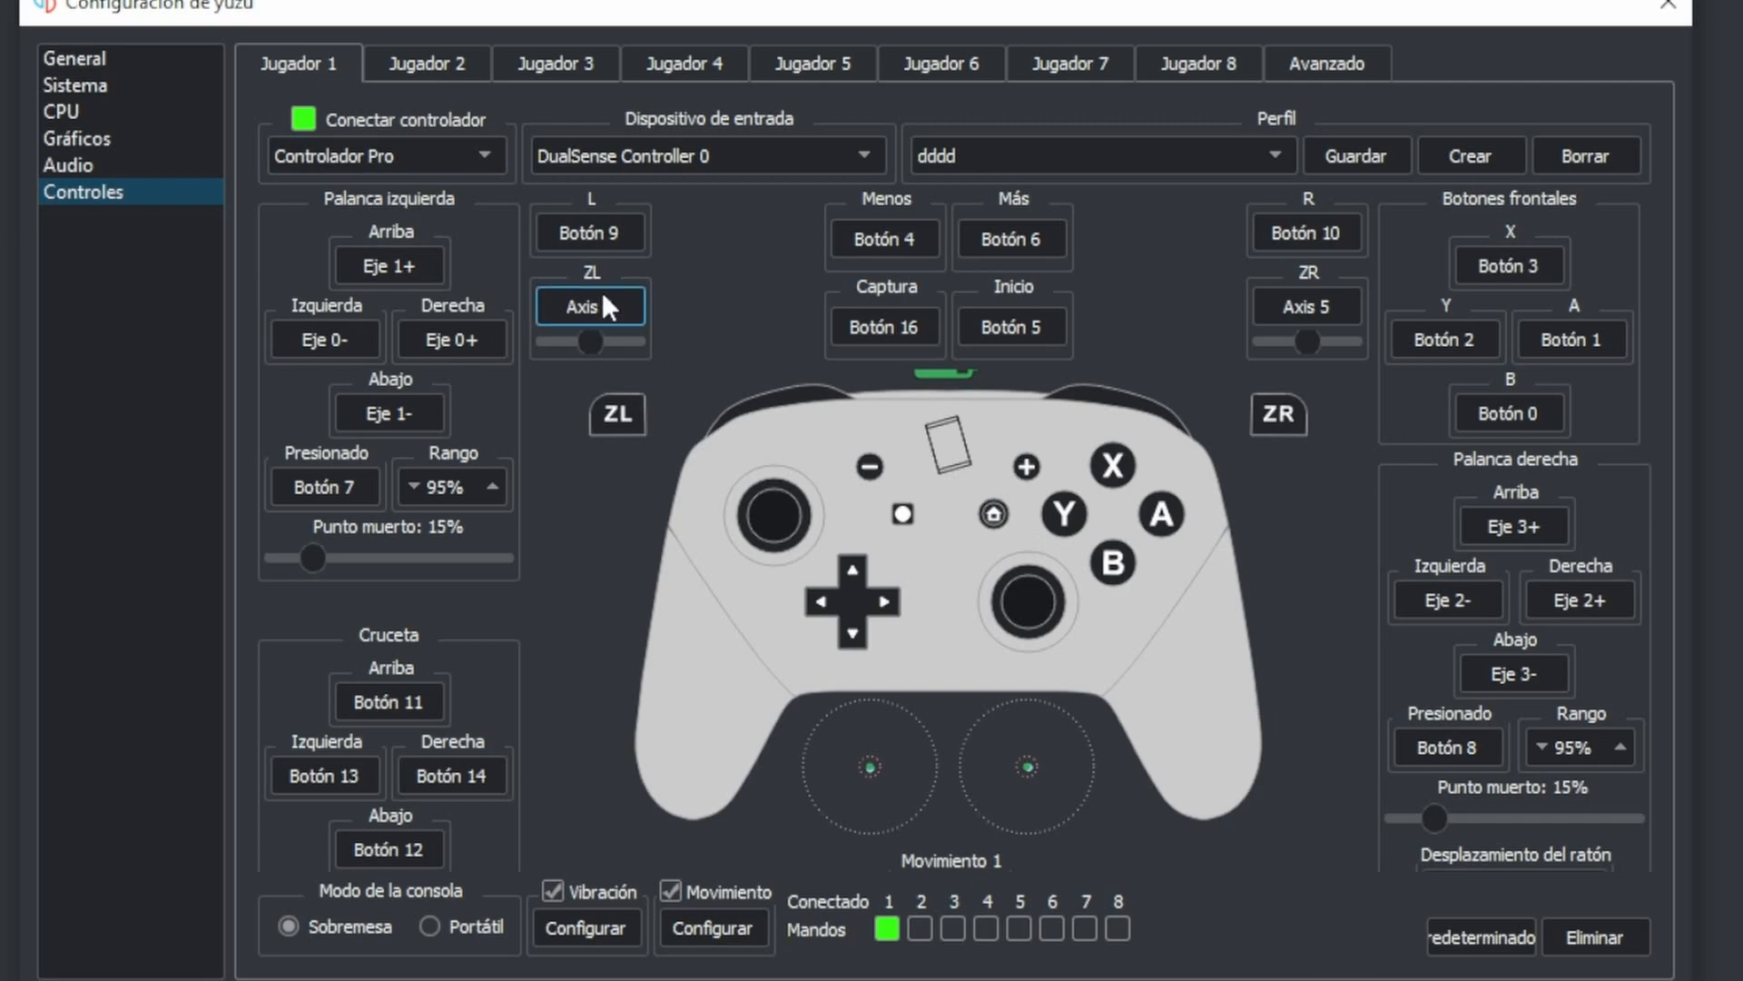
# - Connect Player 2 as Controlador Pro with DualSense Controller 0 as the input device and check its available profiles
pyautogui.click(411, 65)
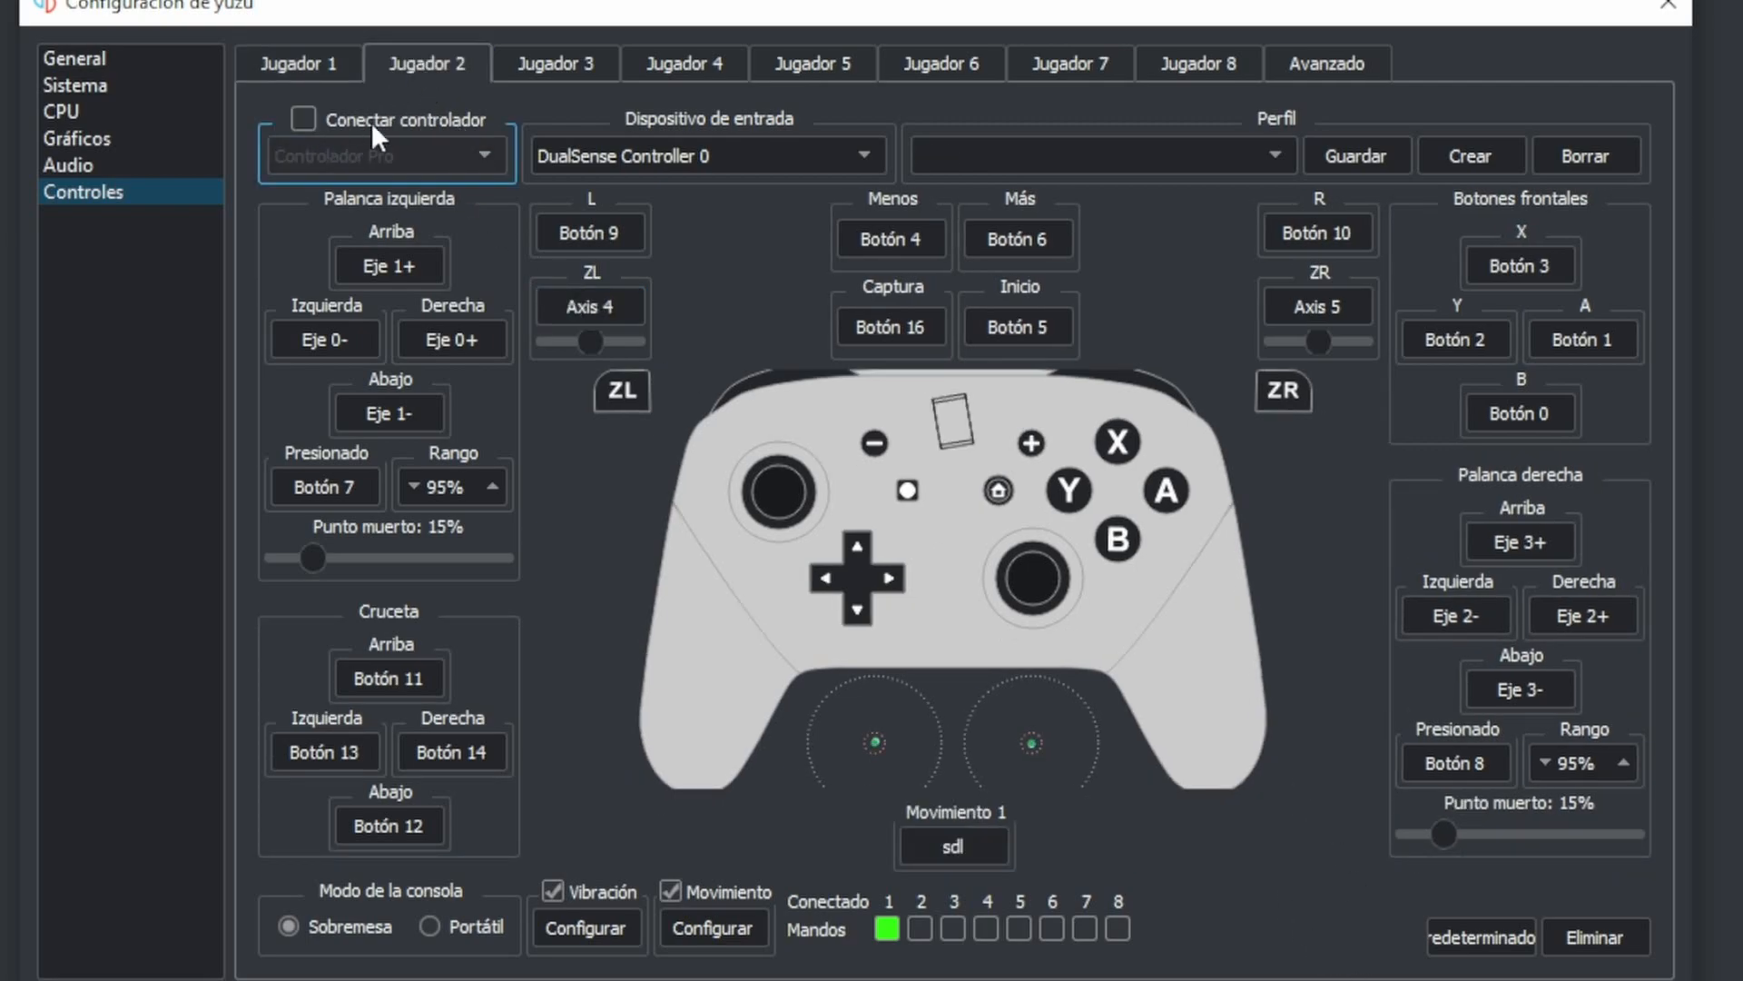
pyautogui.click(302, 118)
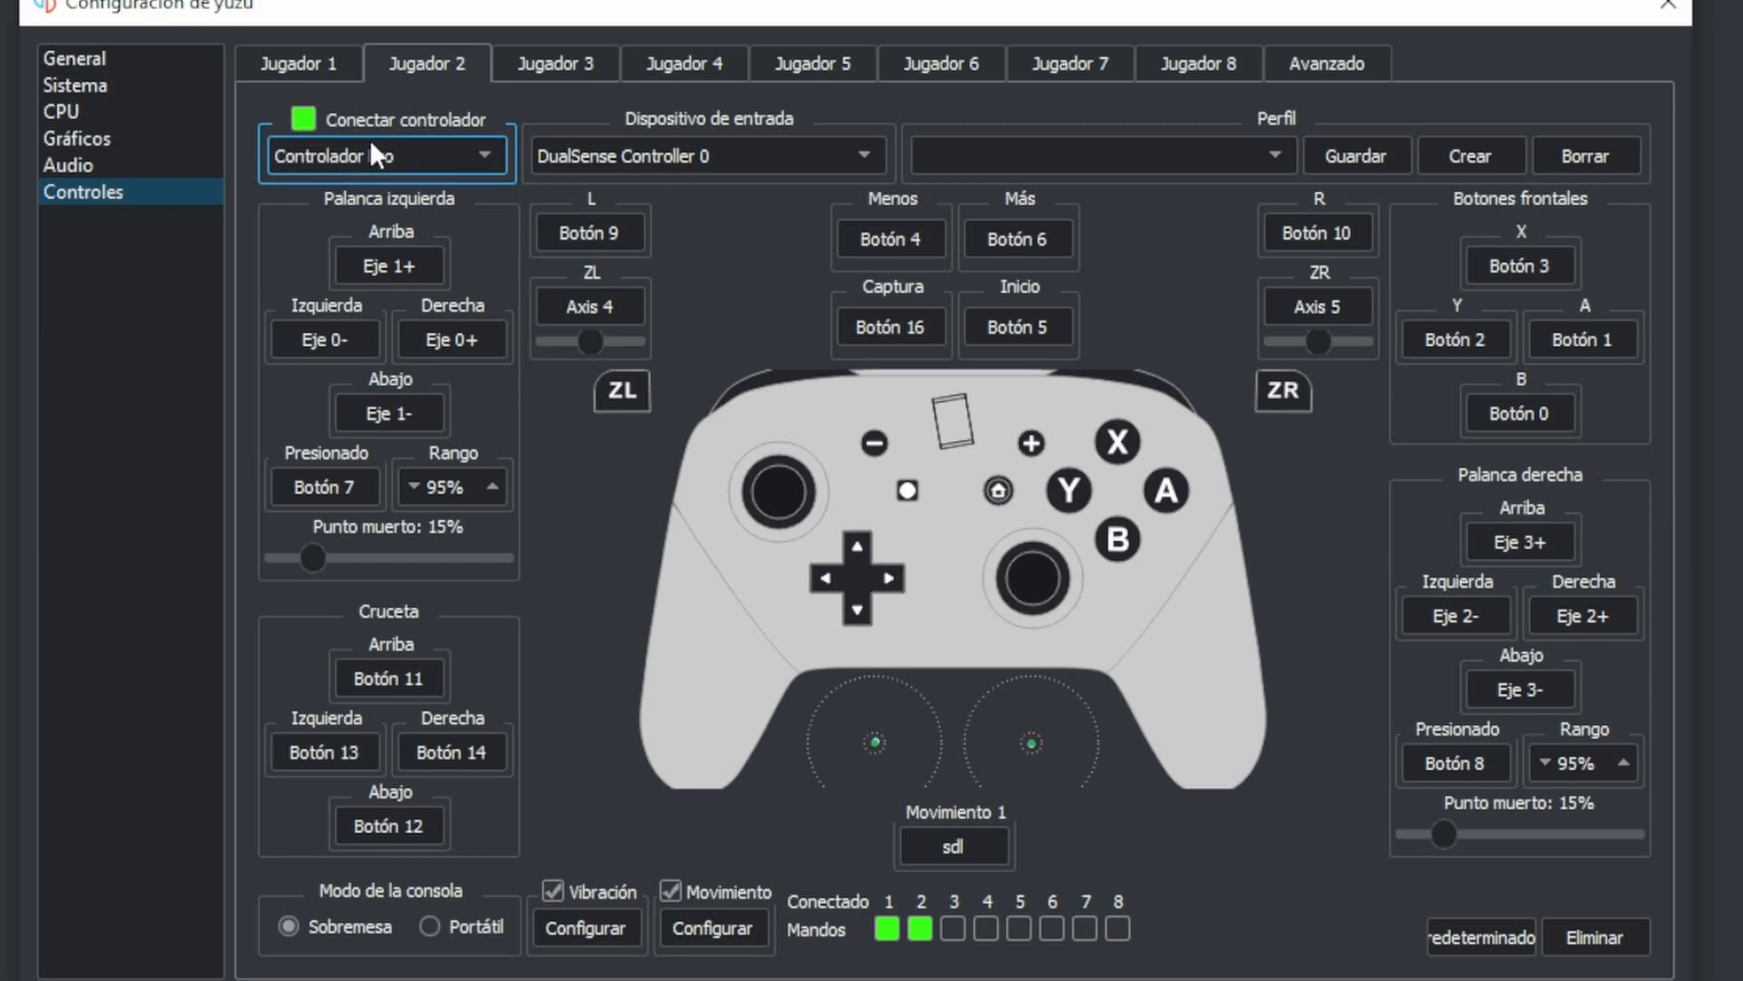
pyautogui.click(643, 158)
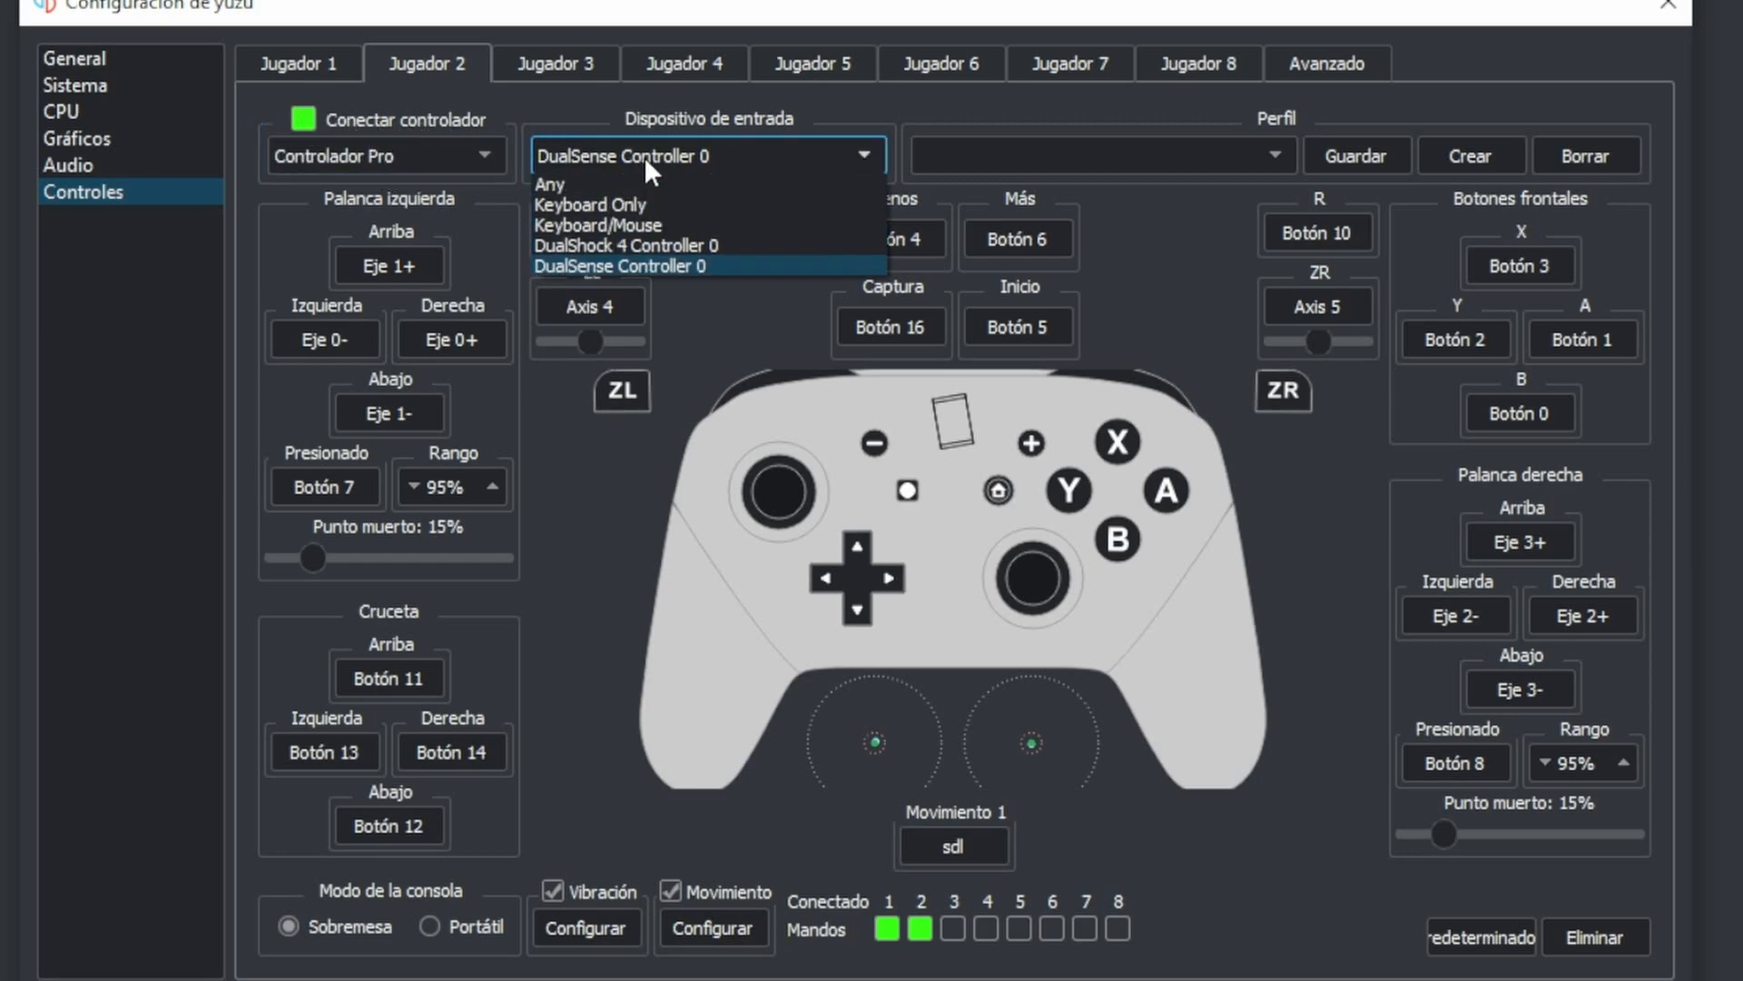
pyautogui.click(615, 263)
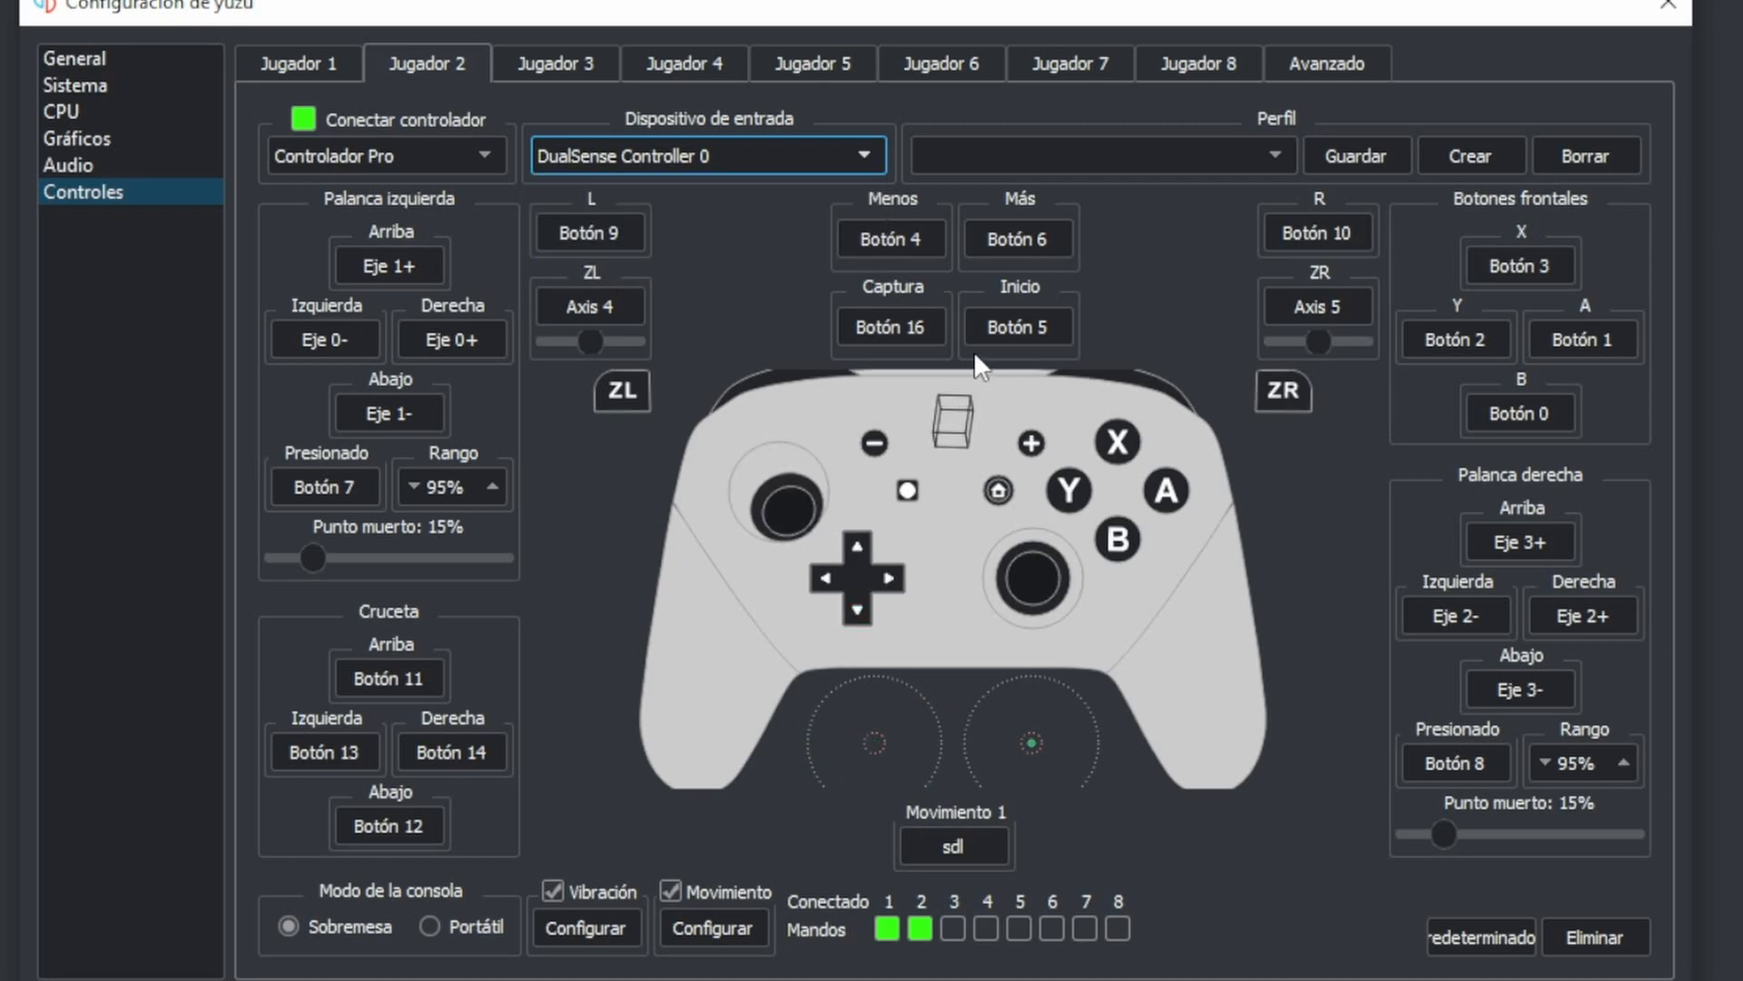
pyautogui.click(1228, 154)
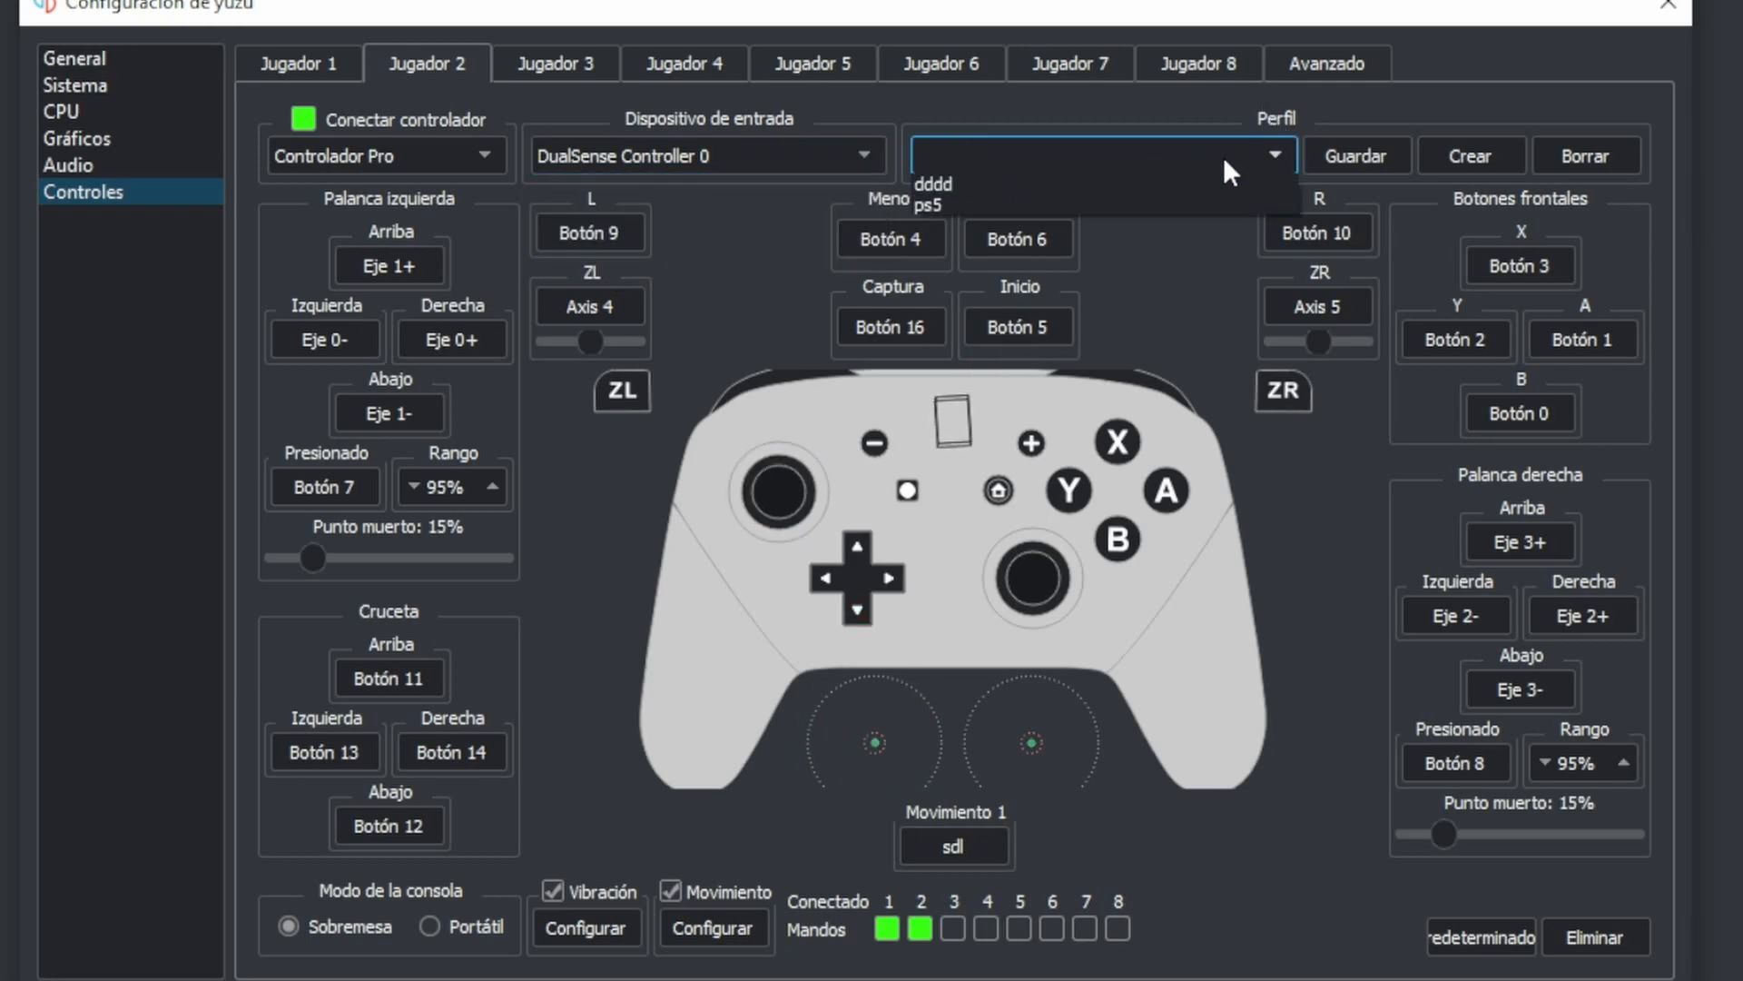
# - Disconnect the Player 2 controller and return to the Player 1 settings
pyautogui.click(591, 65)
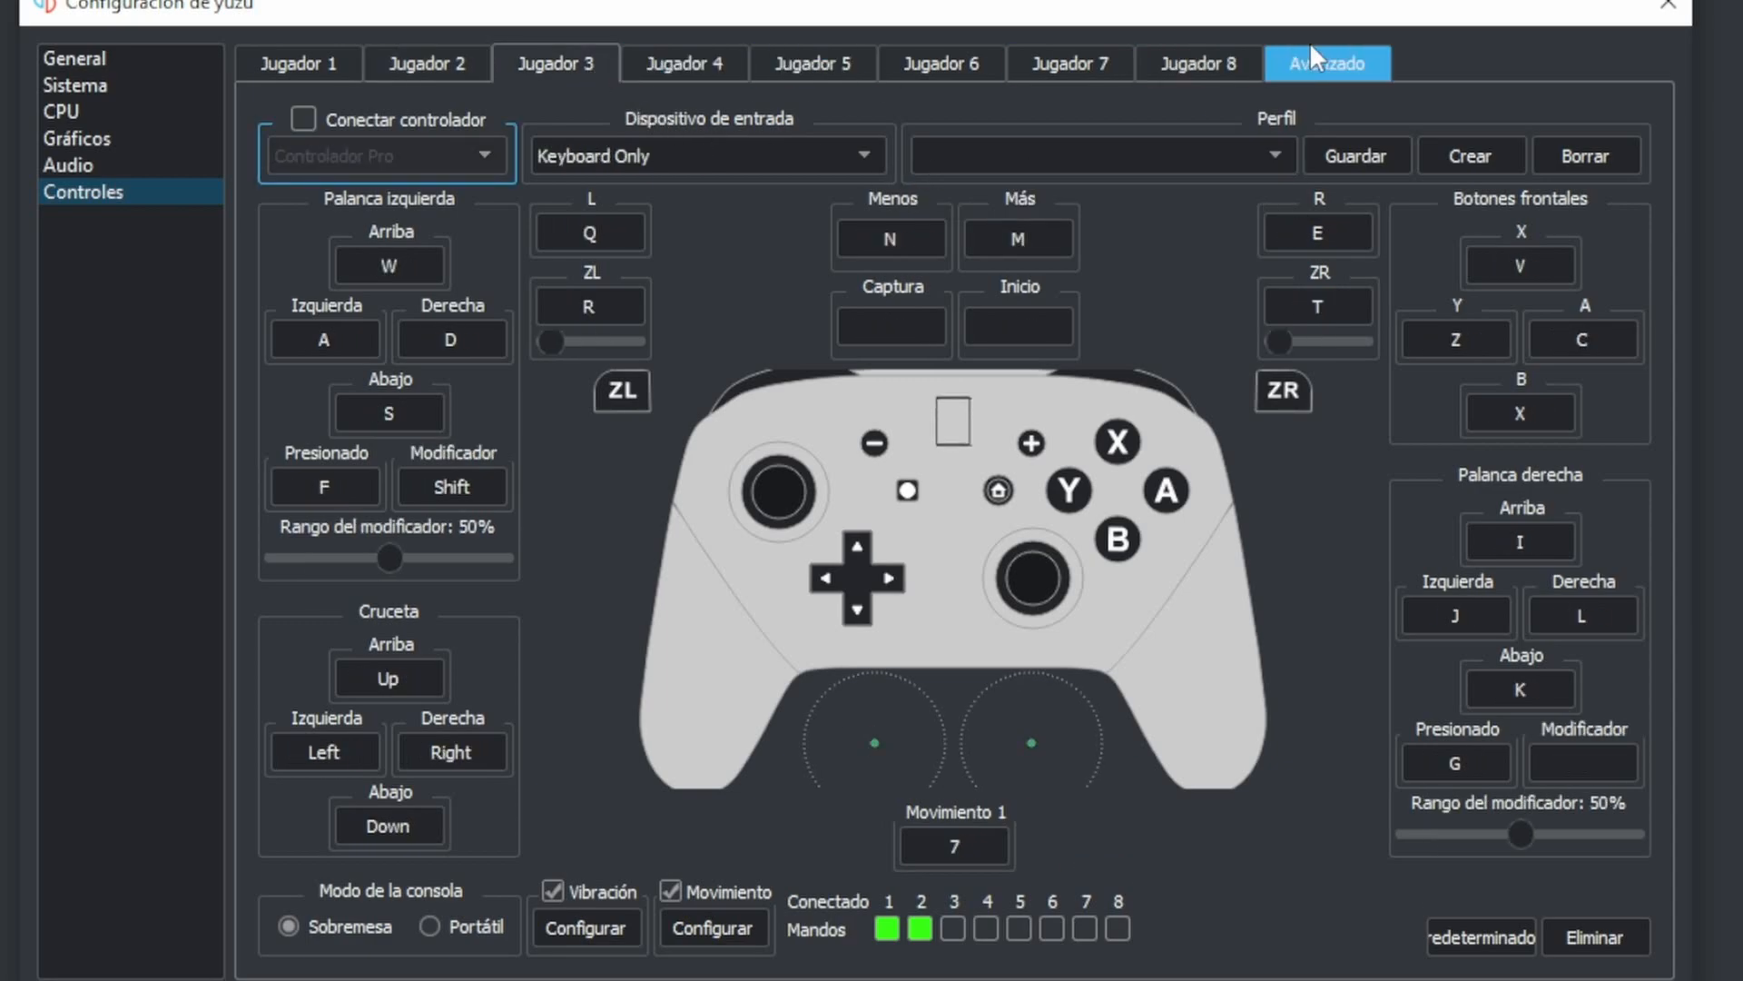
pyautogui.click(427, 64)
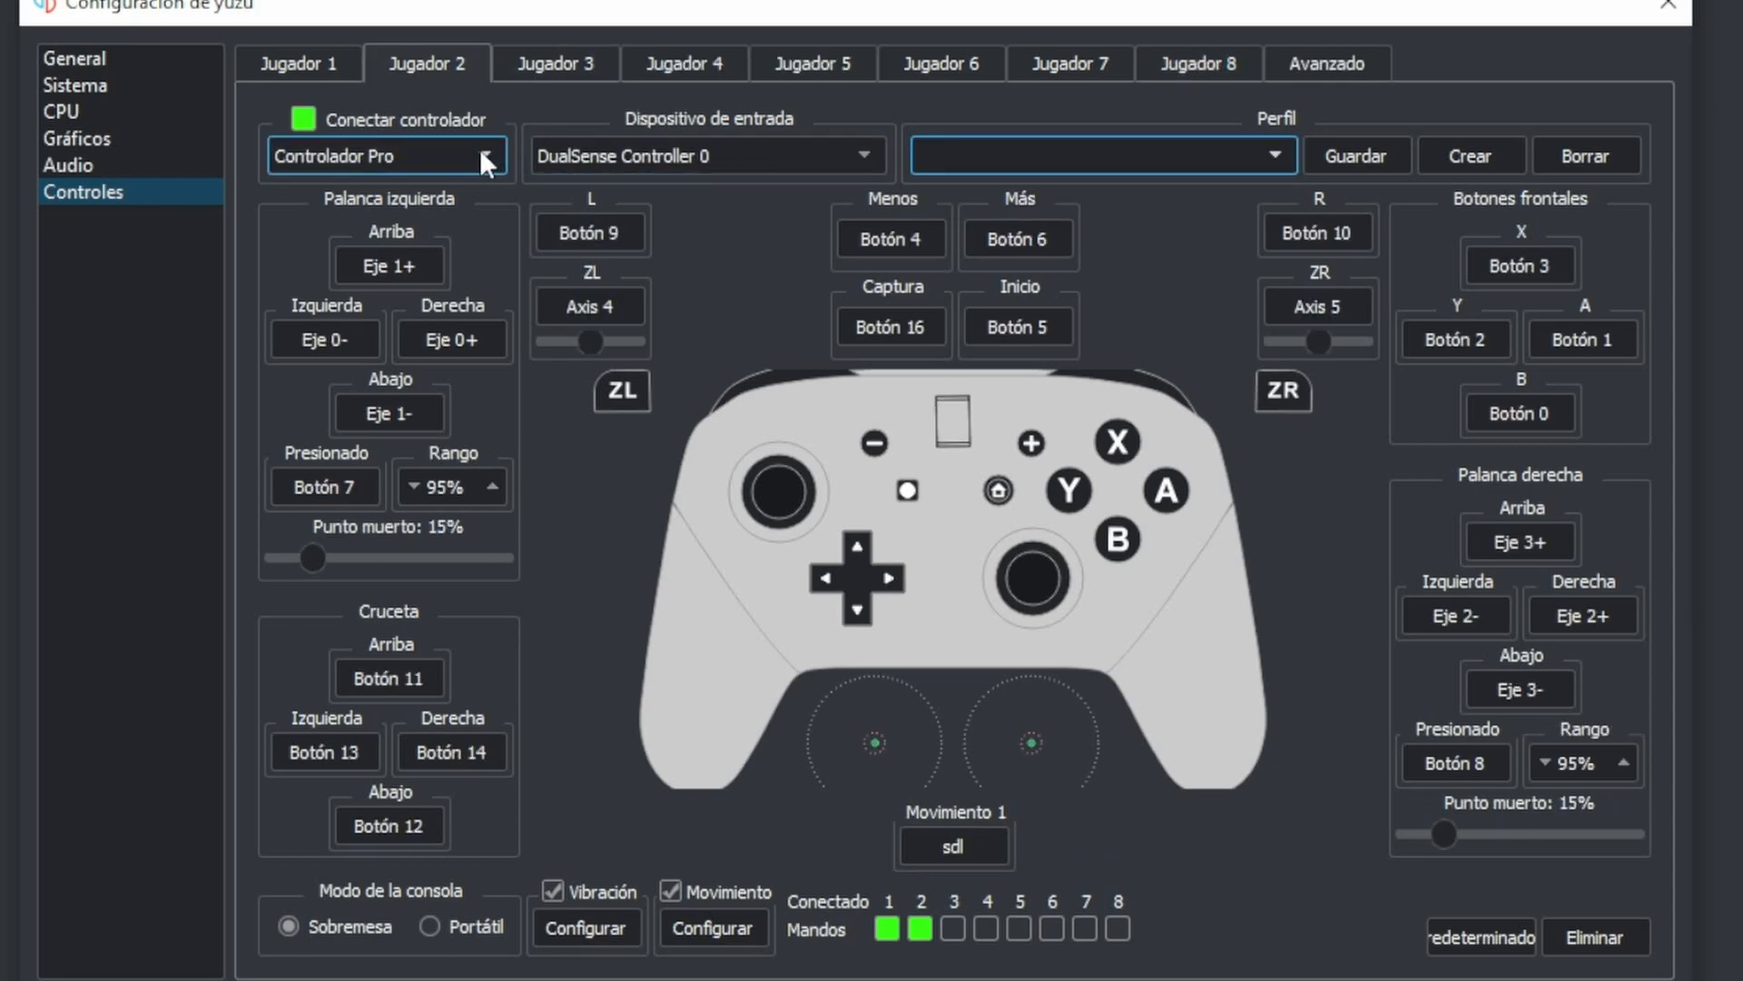
pyautogui.click(303, 118)
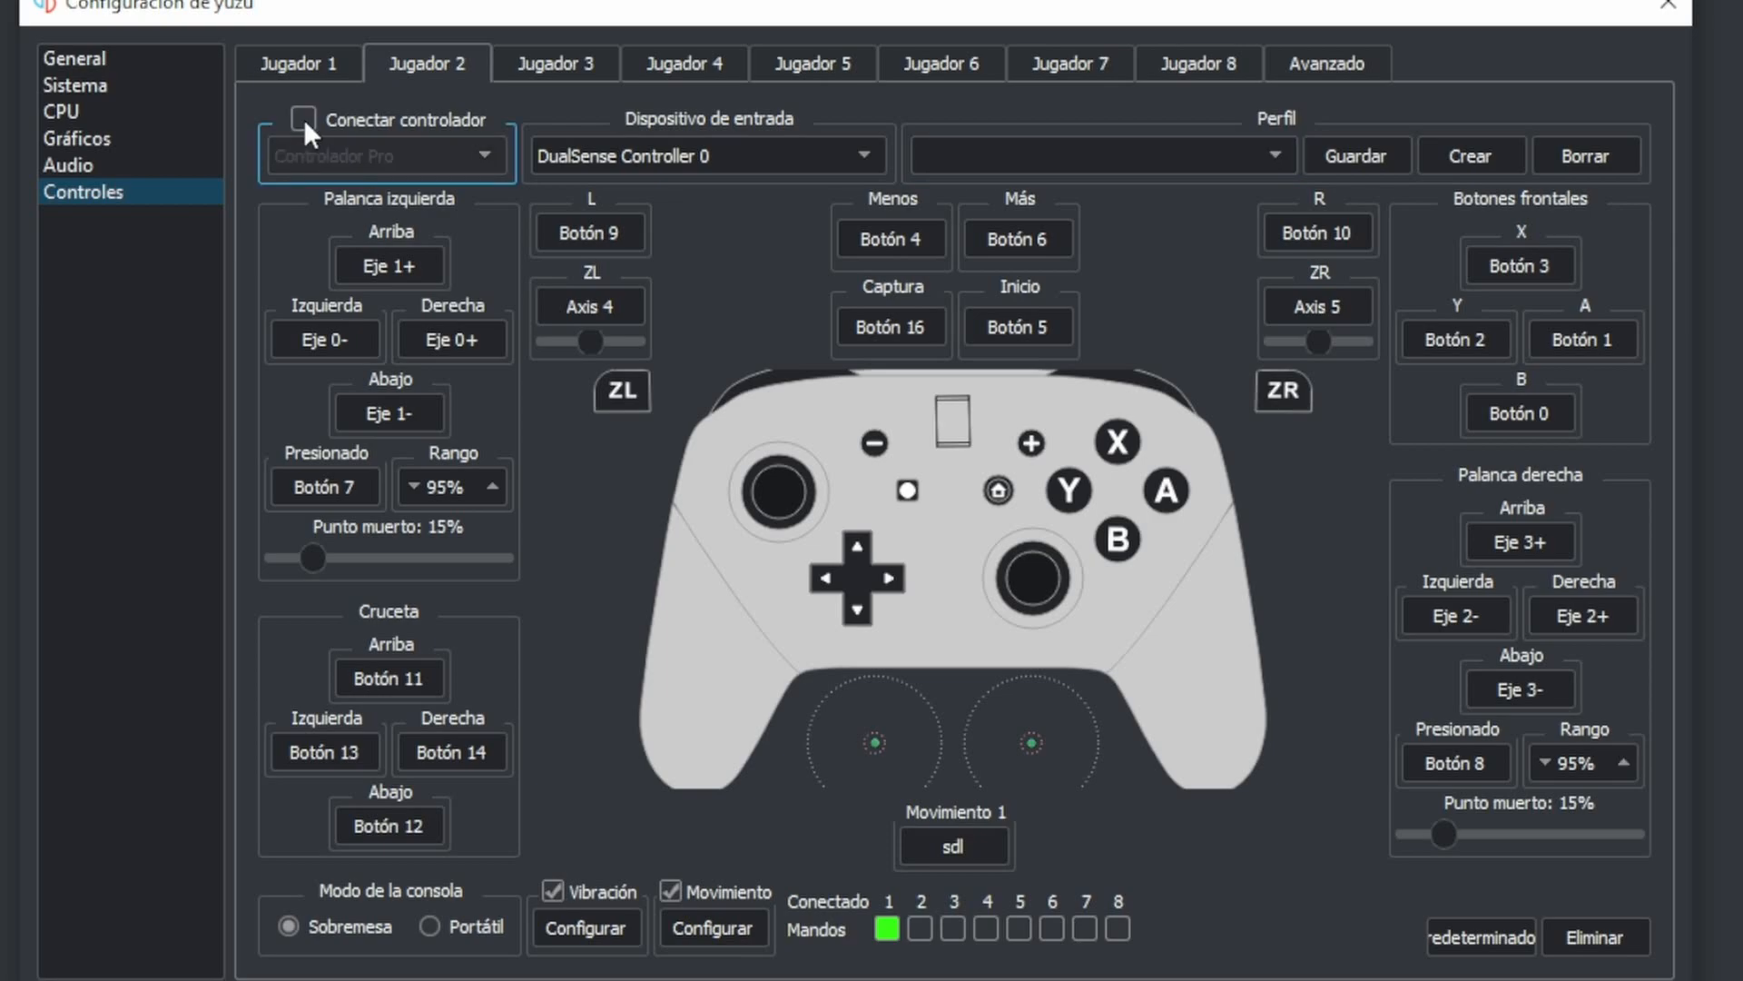
pyautogui.click(301, 64)
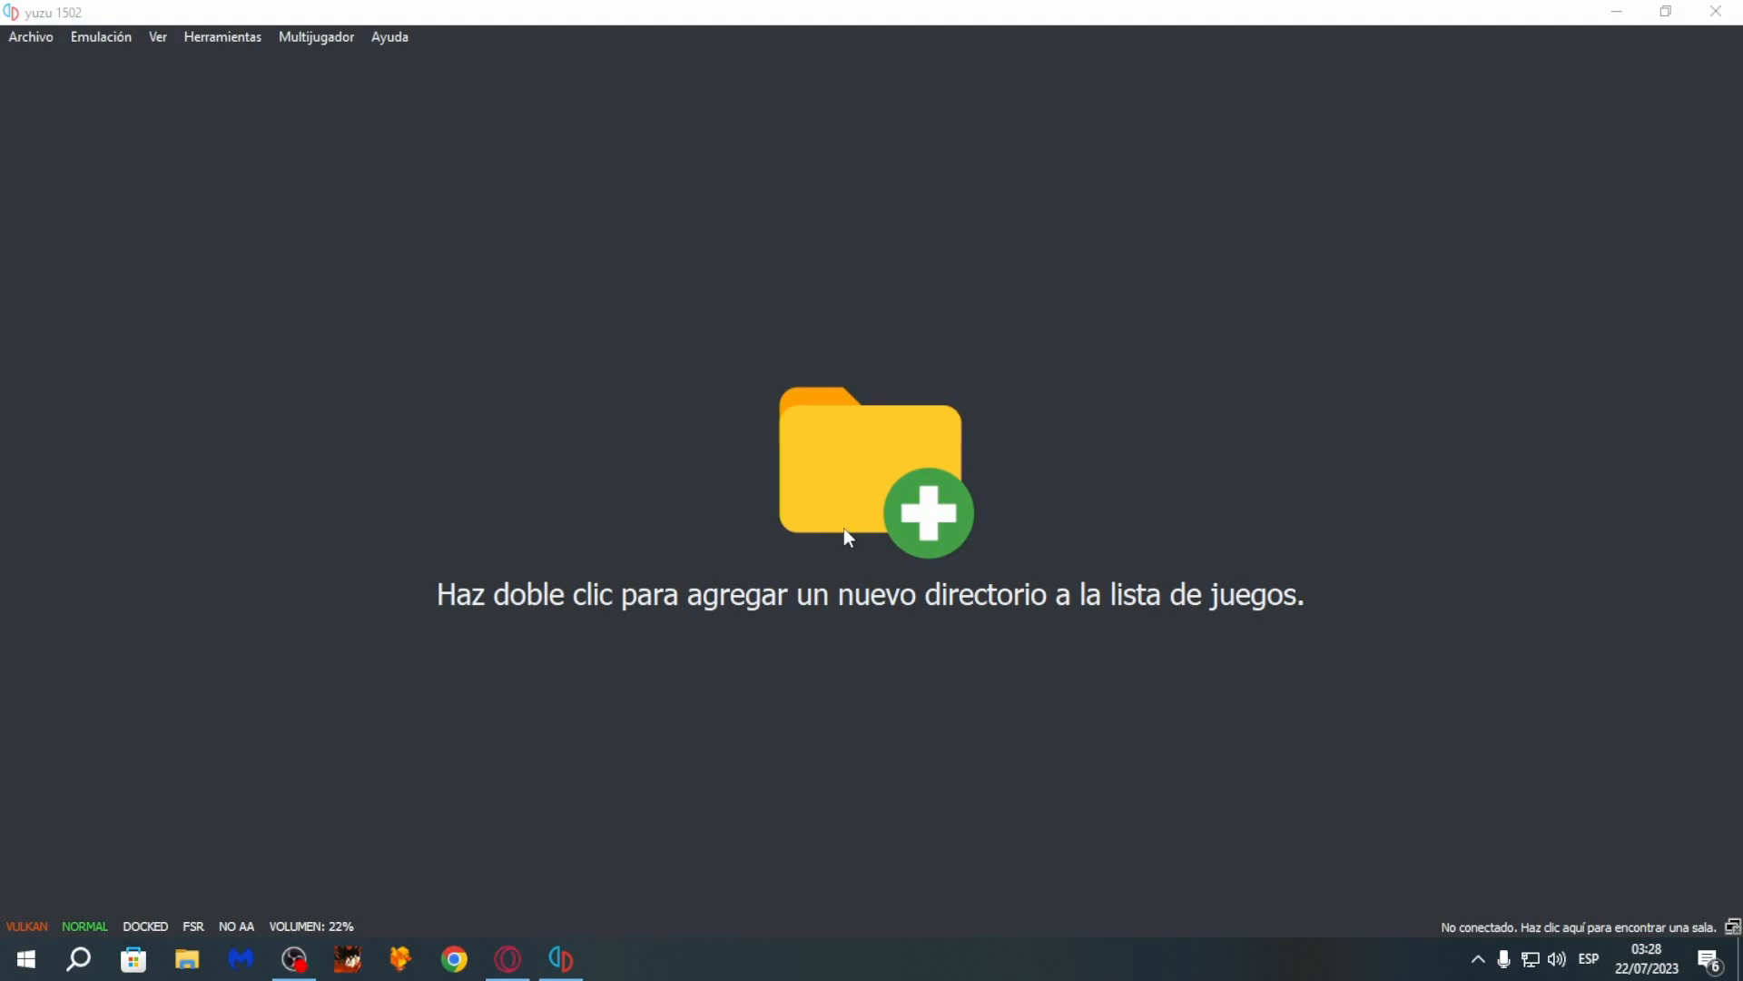
# - Add the mario kart folder from Juegos Switch on drive E: as a game directory
pyautogui.doubleClick(941, 542)
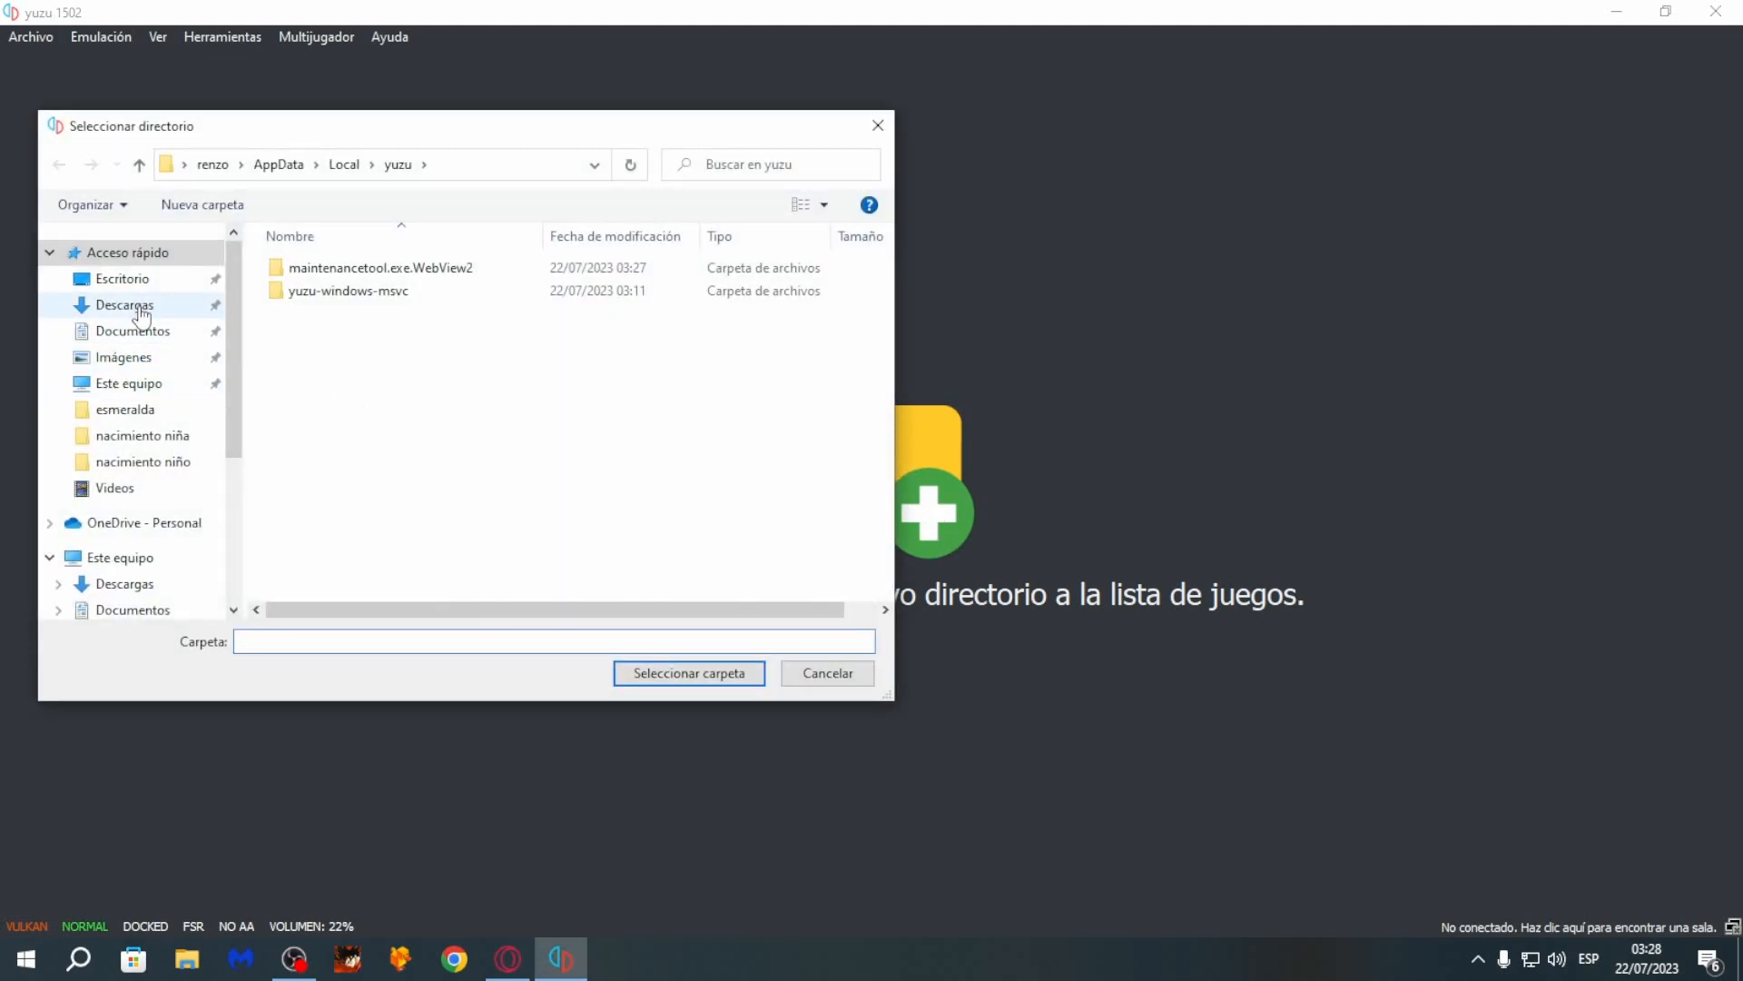
pyautogui.click(123, 278)
pyautogui.scroll(-2, 127, 486)
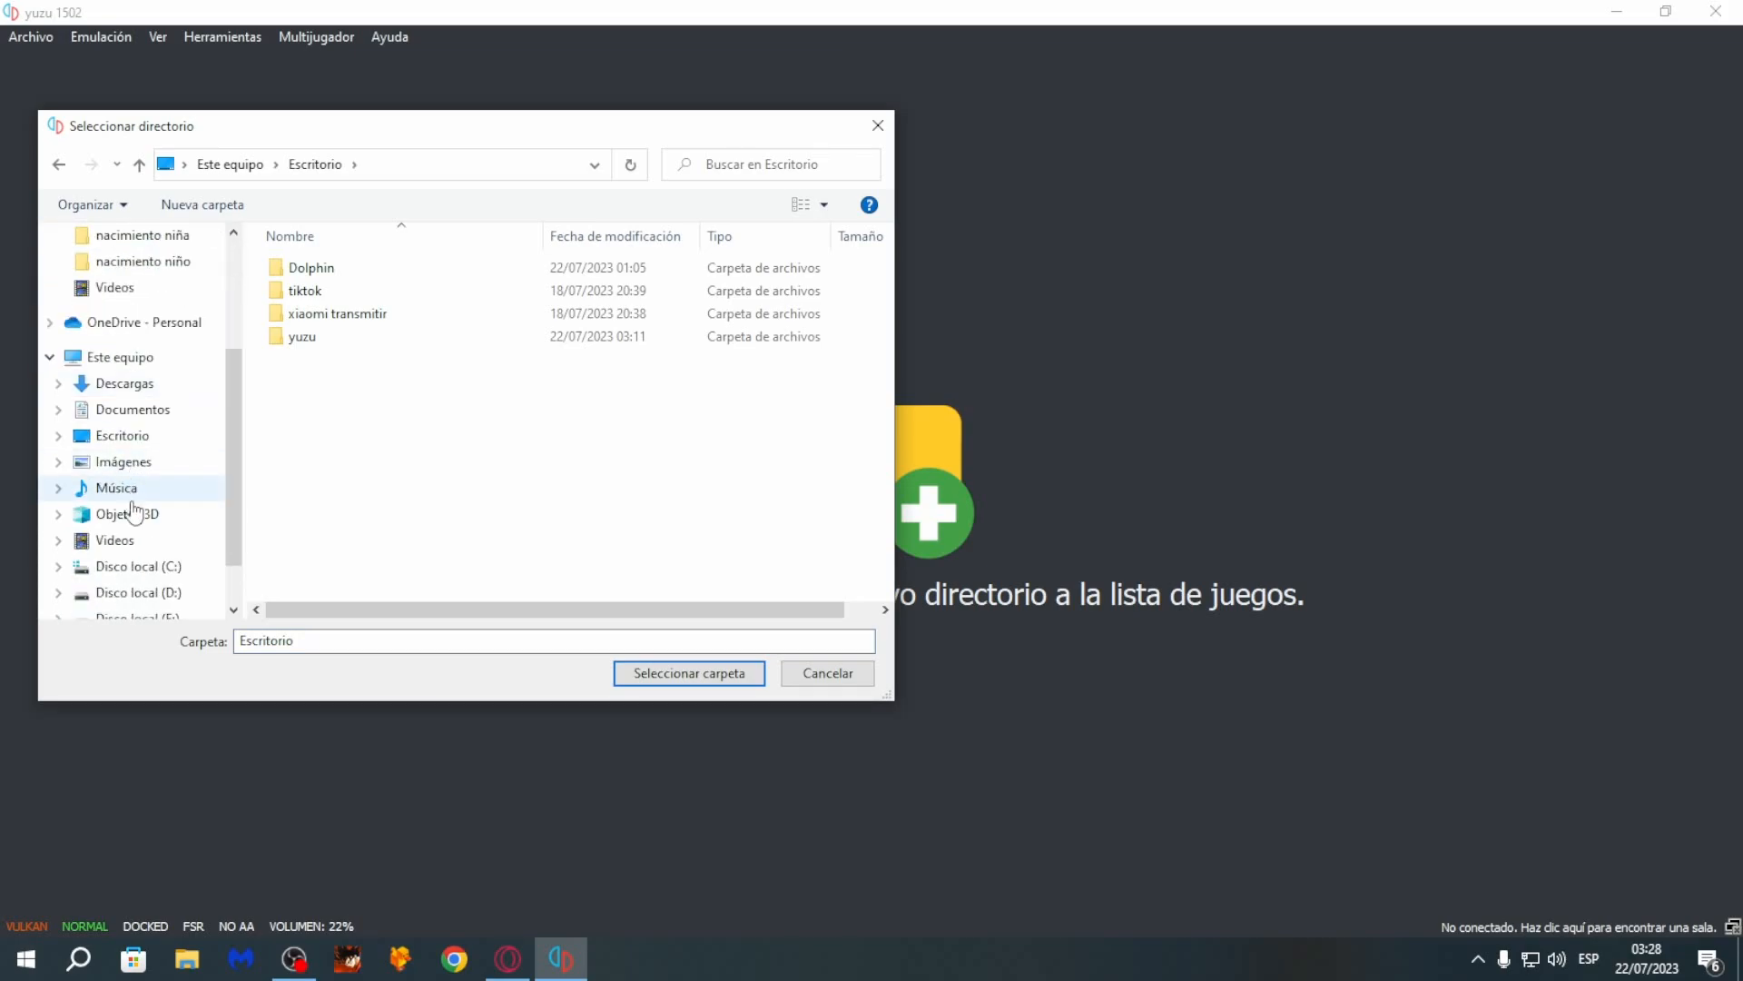
pyautogui.click(137, 539)
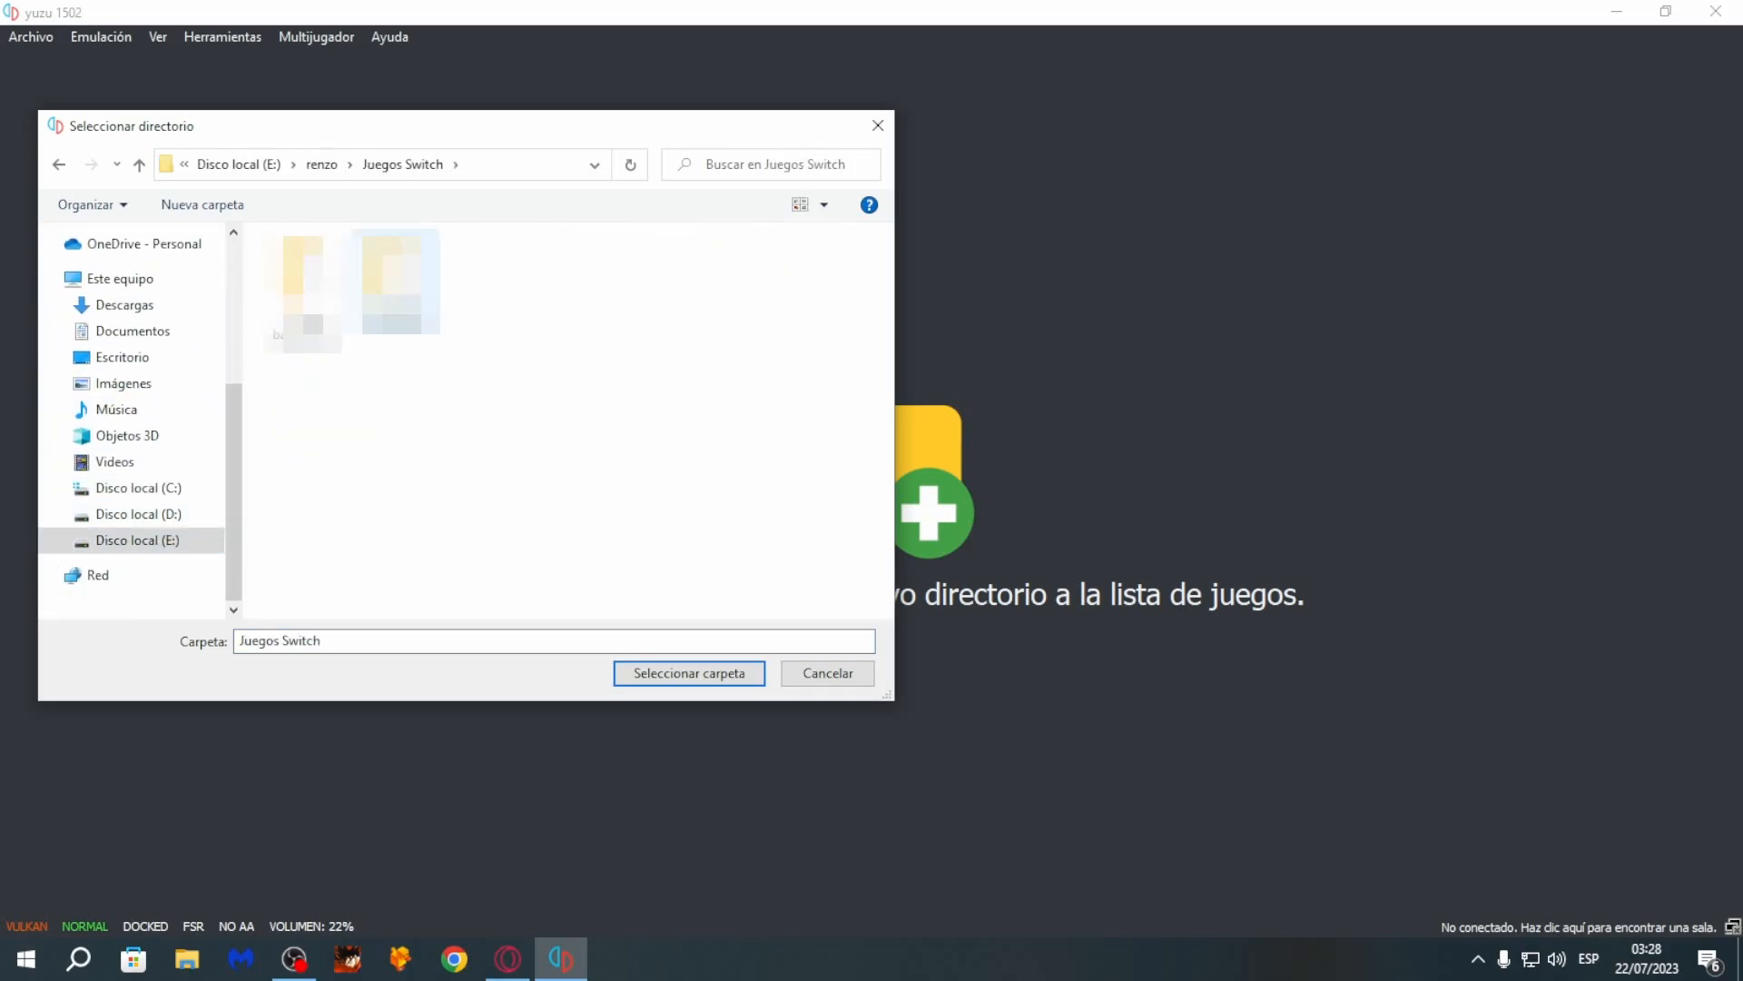
pyautogui.click(395, 282)
pyautogui.click(677, 676)
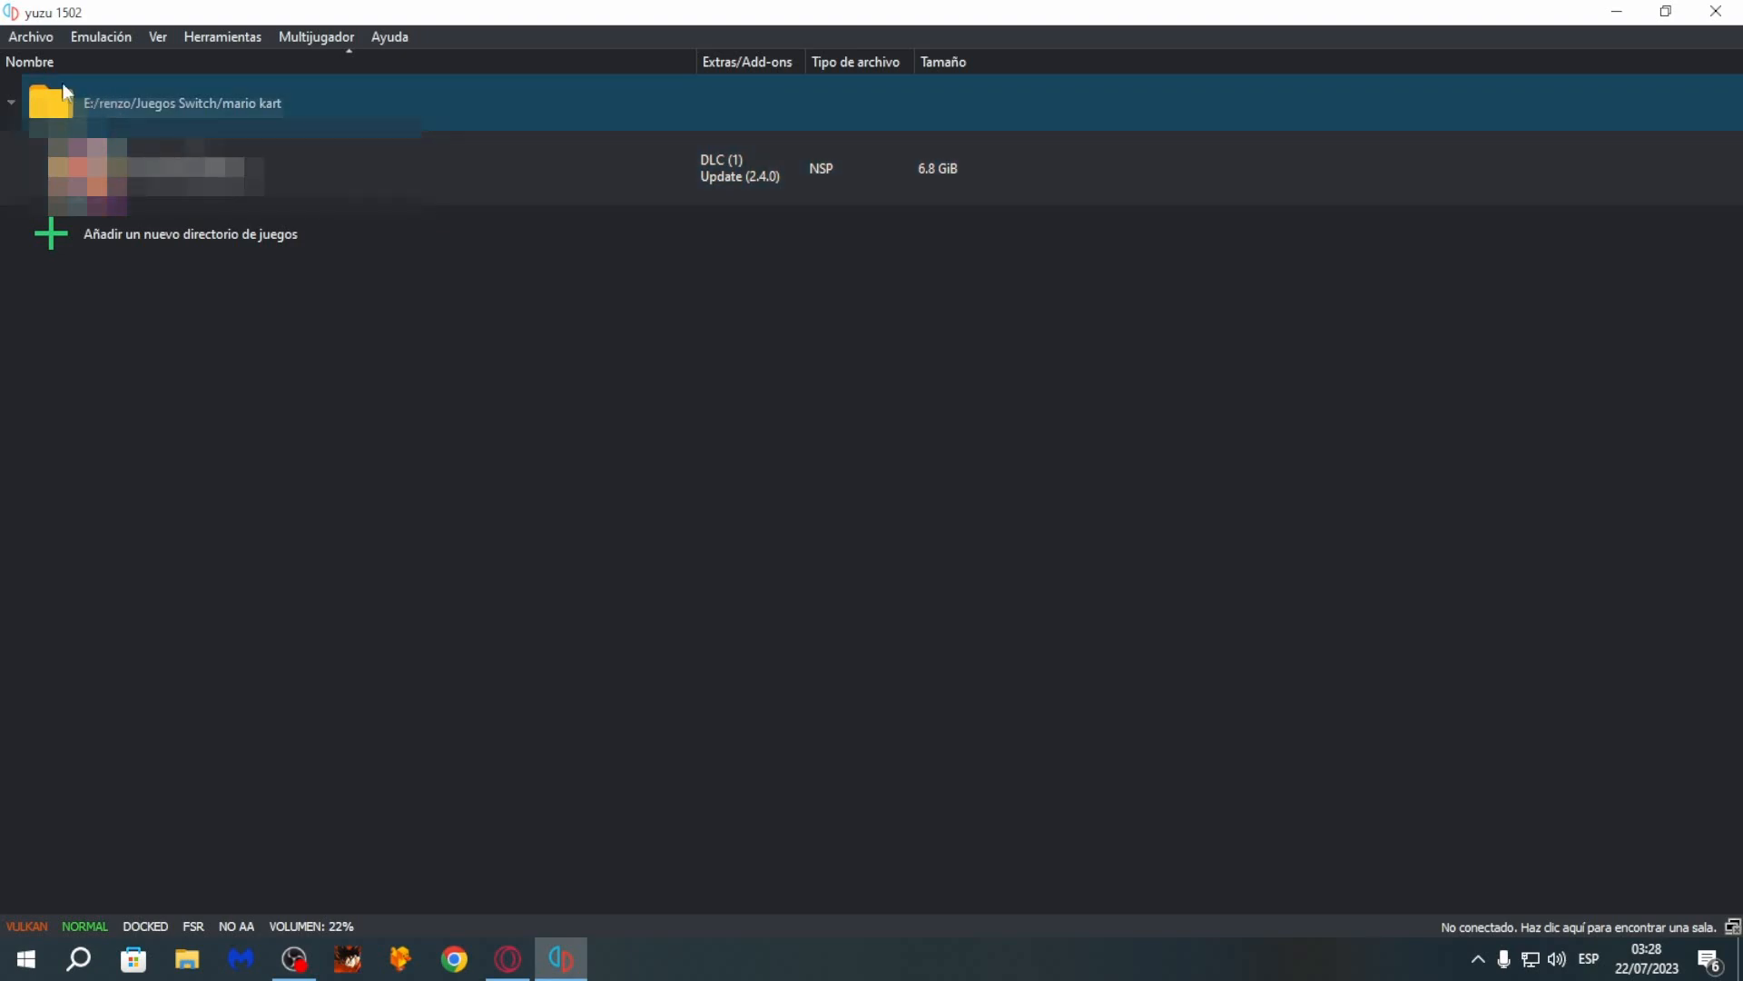
pyautogui.click(25, 38)
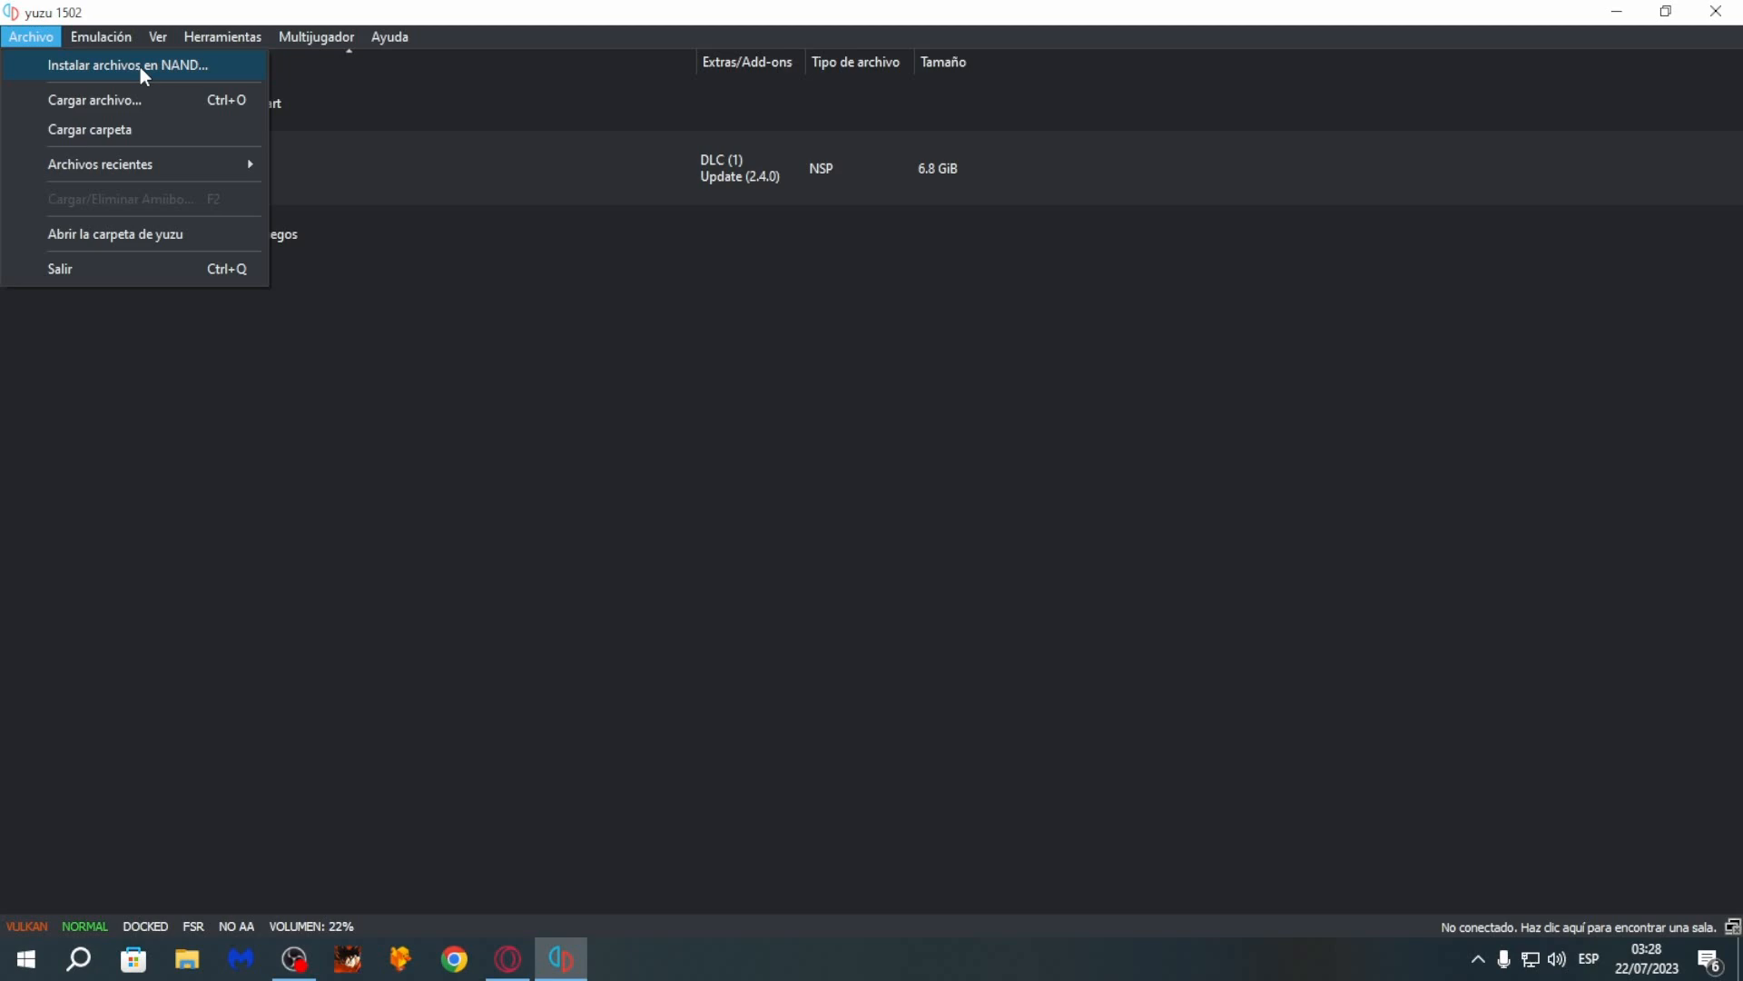
pyautogui.click(303, 343)
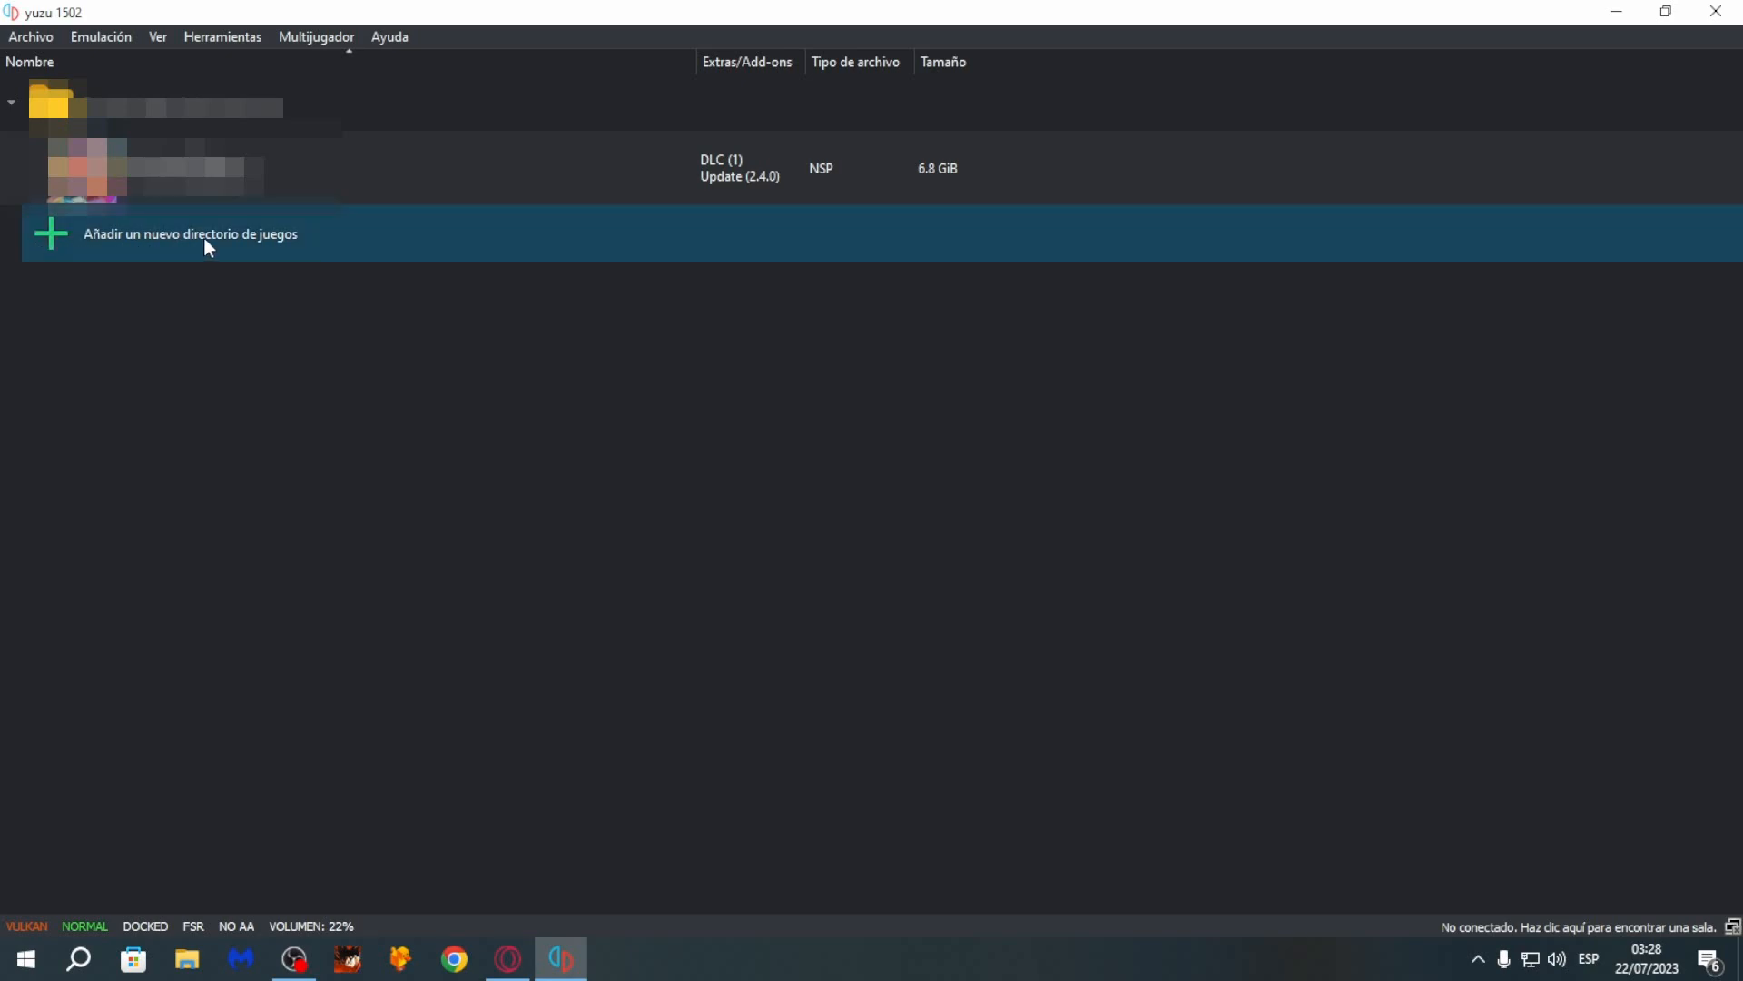
pyautogui.click(46, 41)
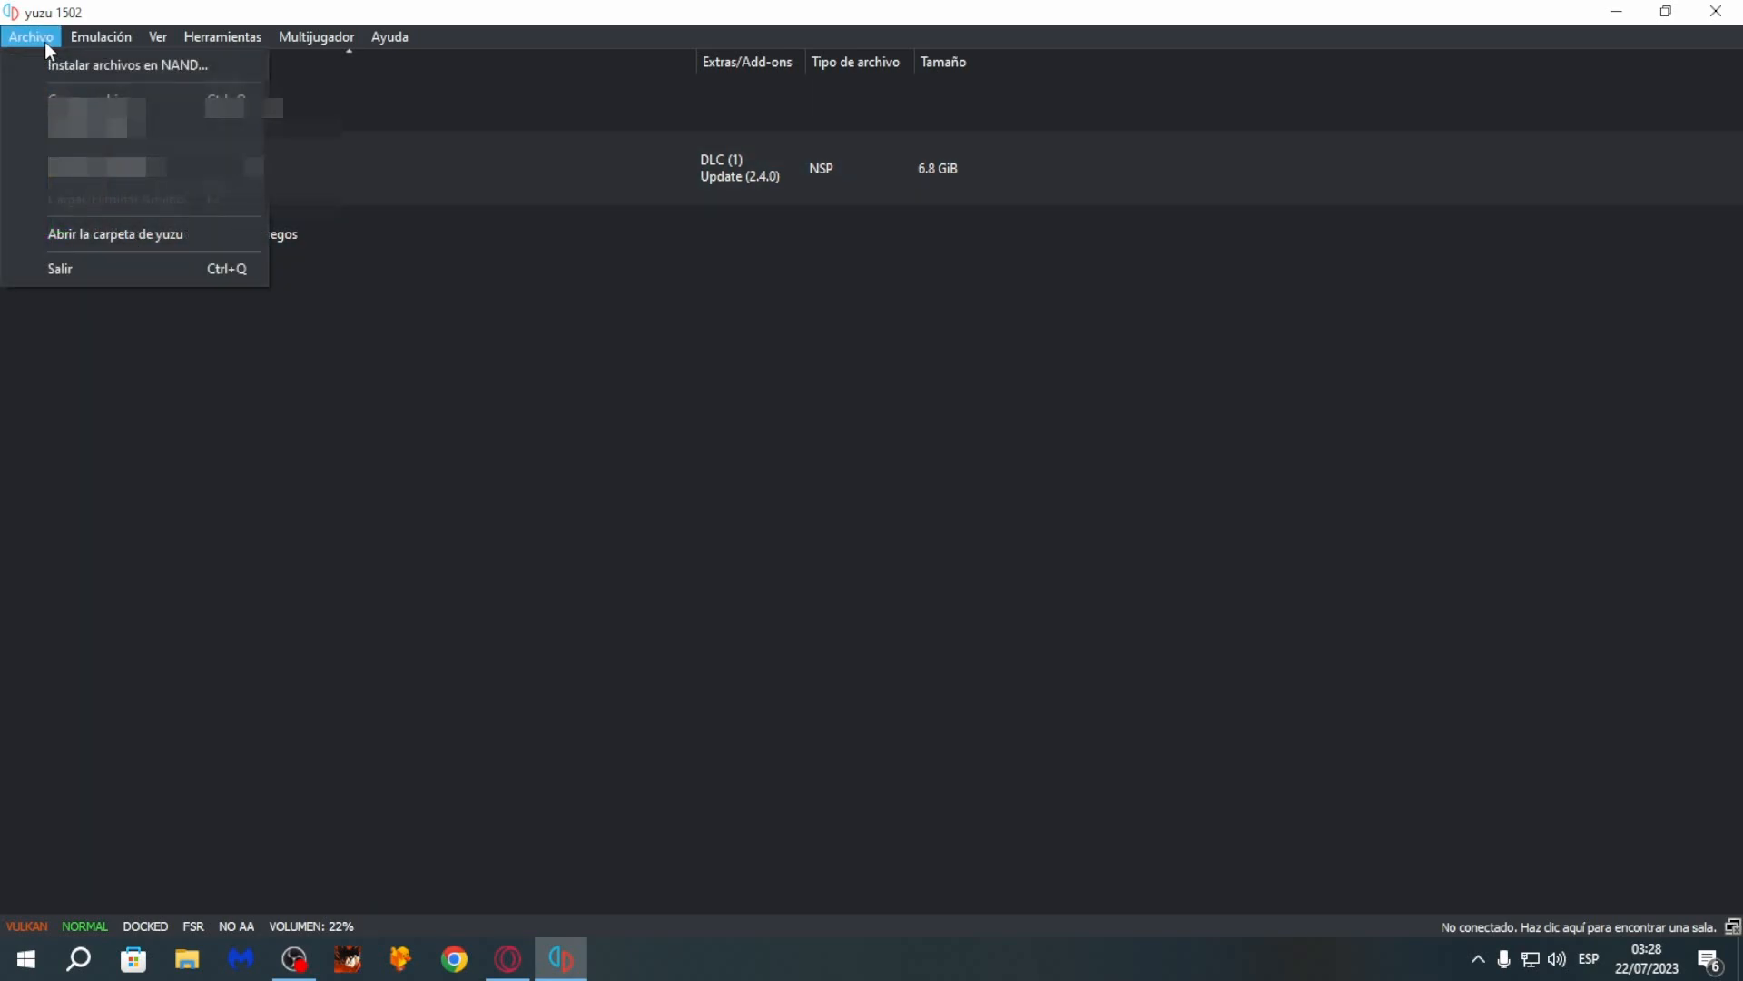
pyautogui.click(158, 63)
pyautogui.moveTo(743, 614); pyautogui.dragTo(773, 615)
pyautogui.click(600, 314)
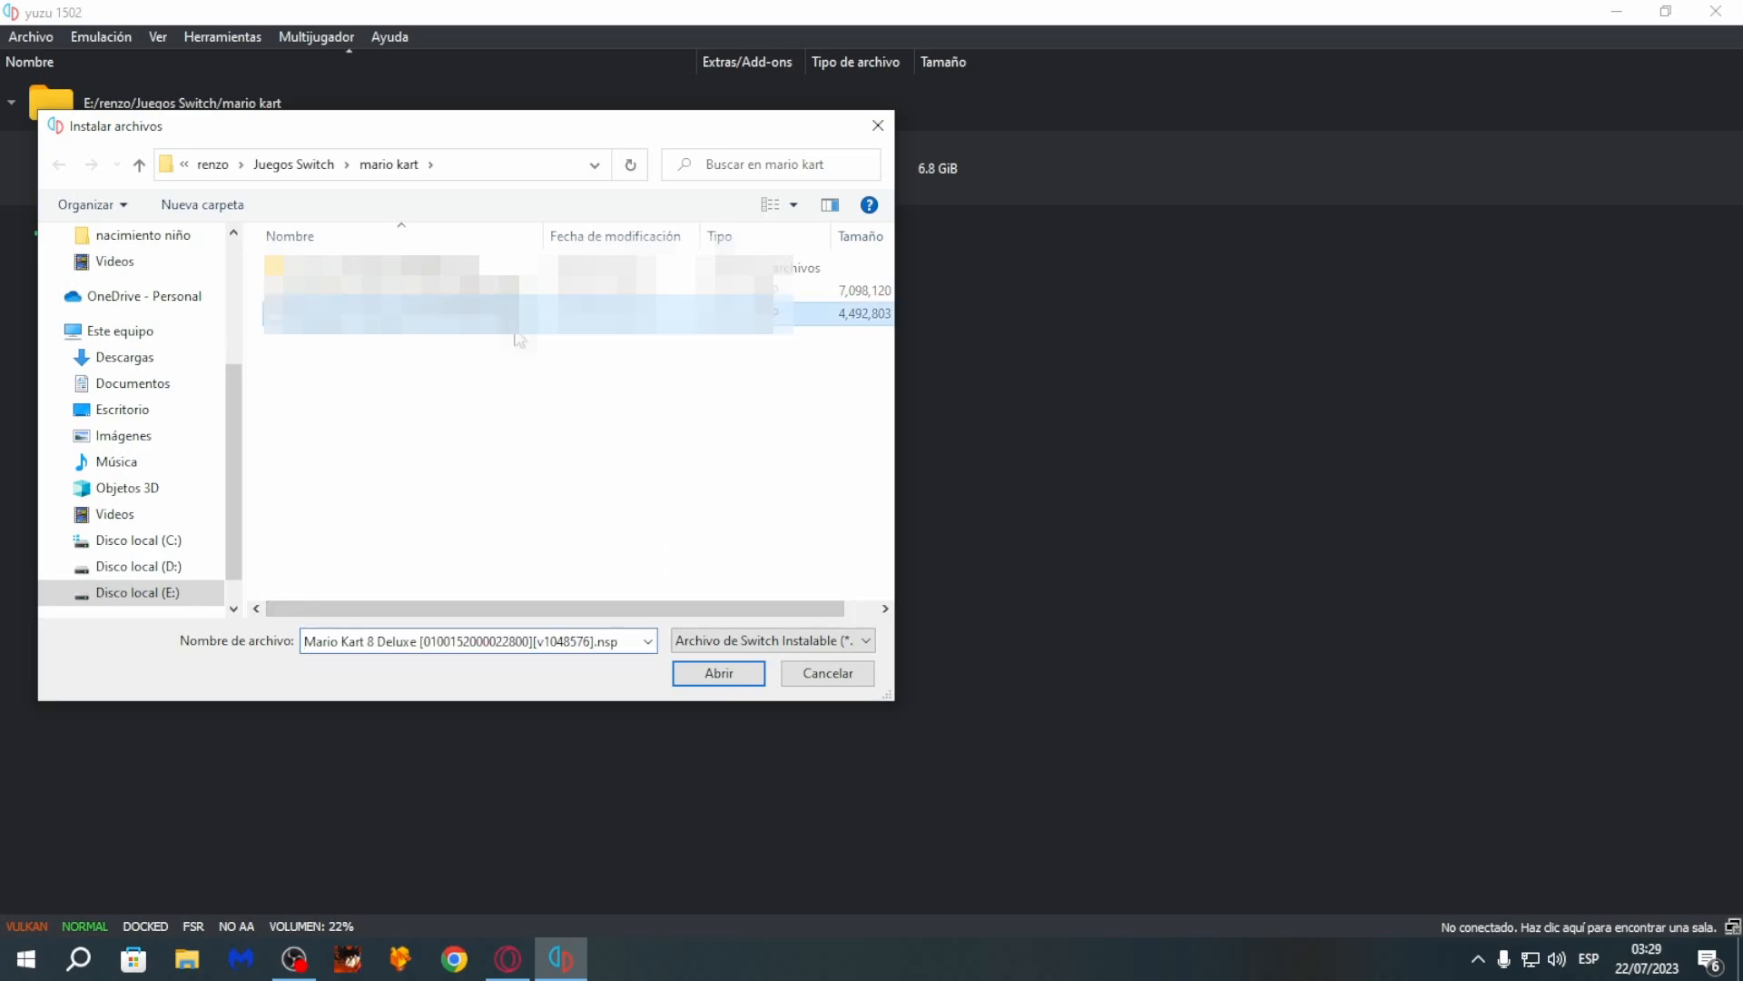
pyautogui.click(720, 672)
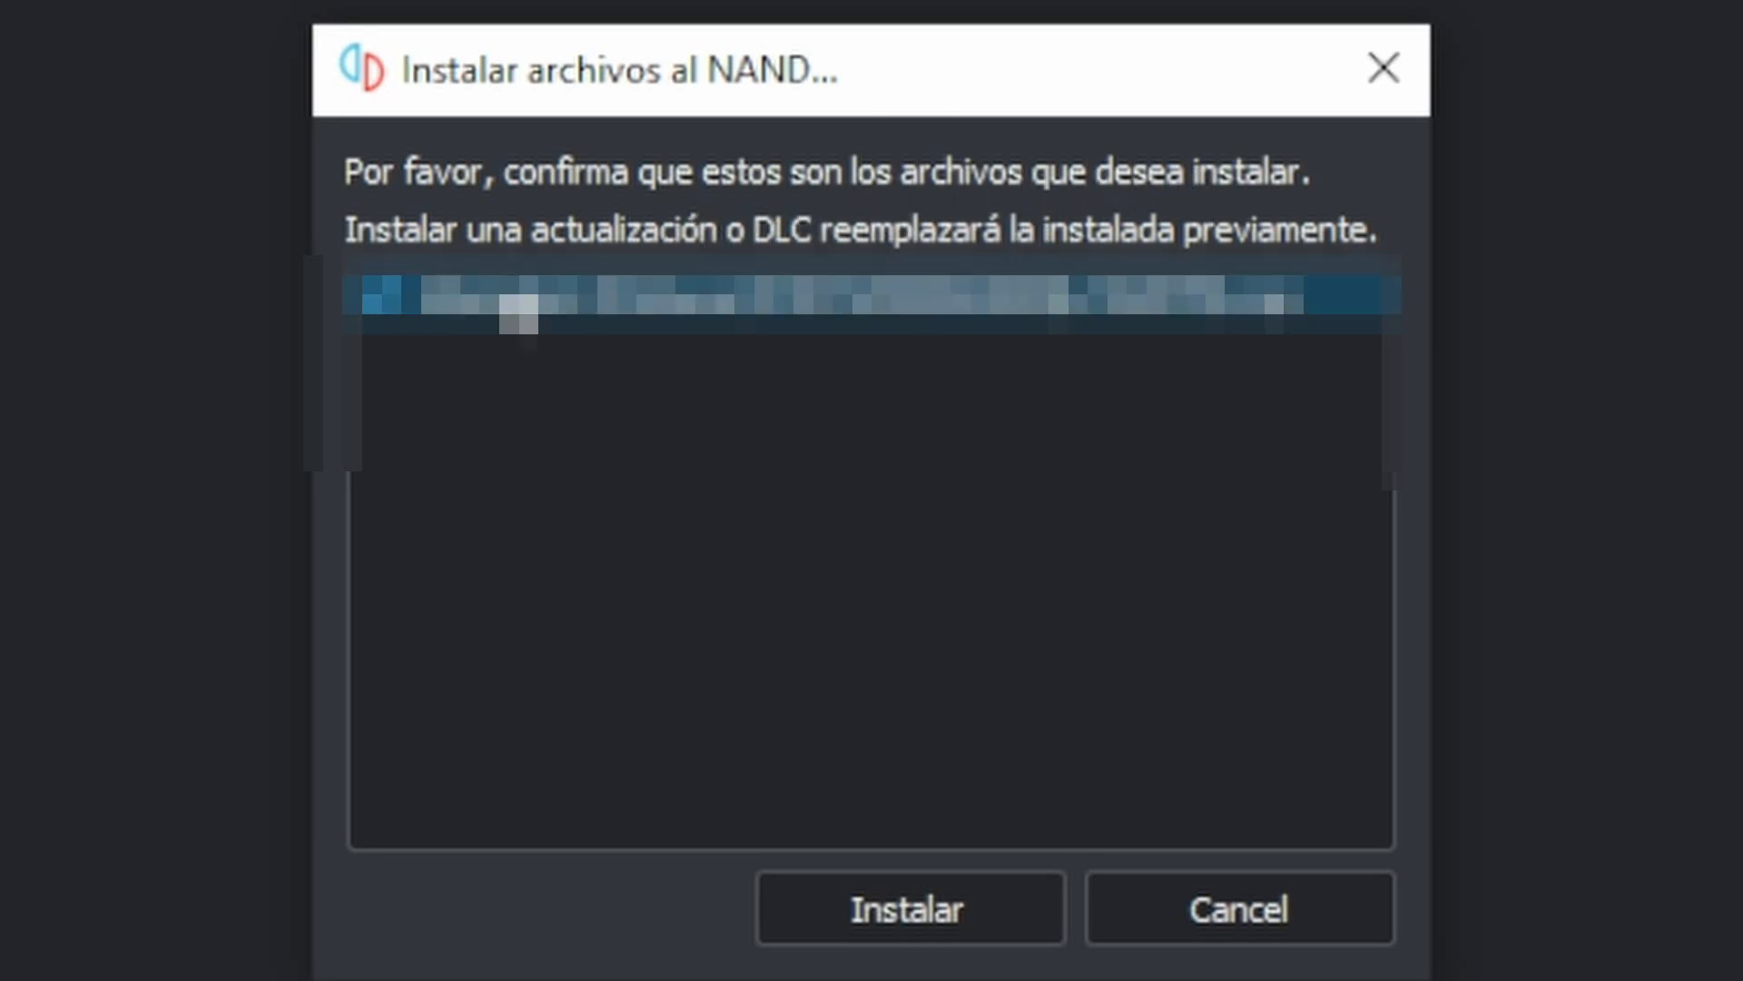
pyautogui.click(949, 922)
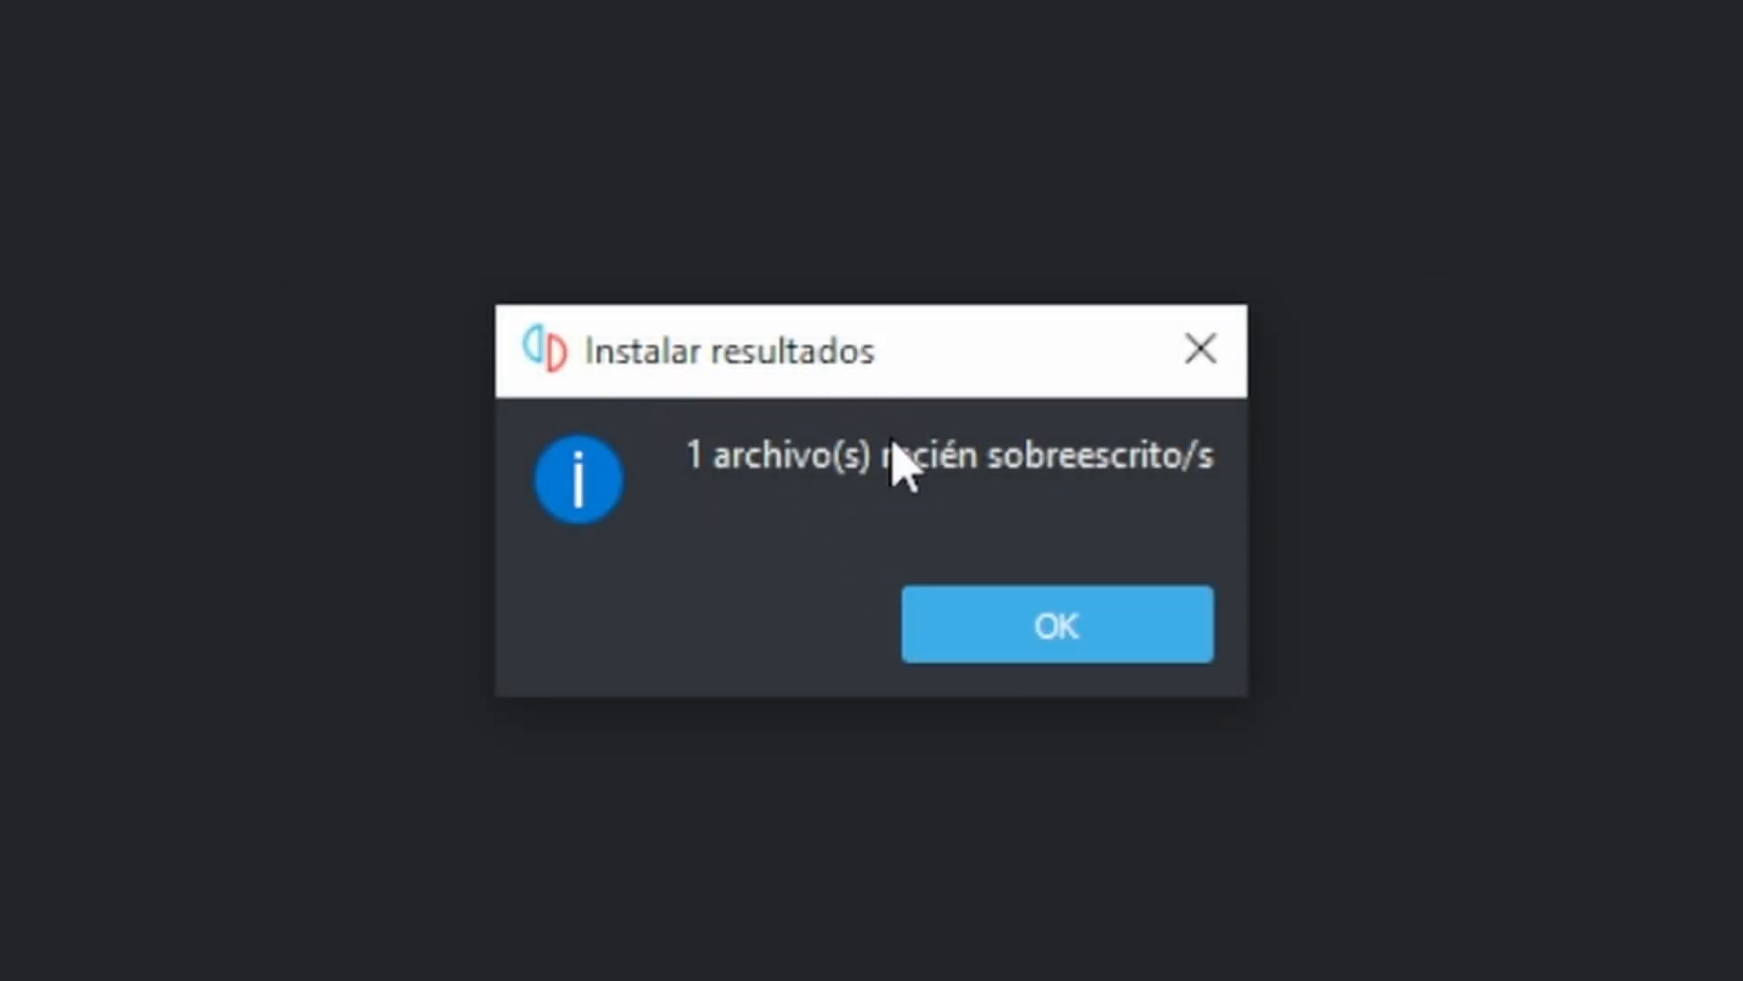
pyautogui.click(1003, 602)
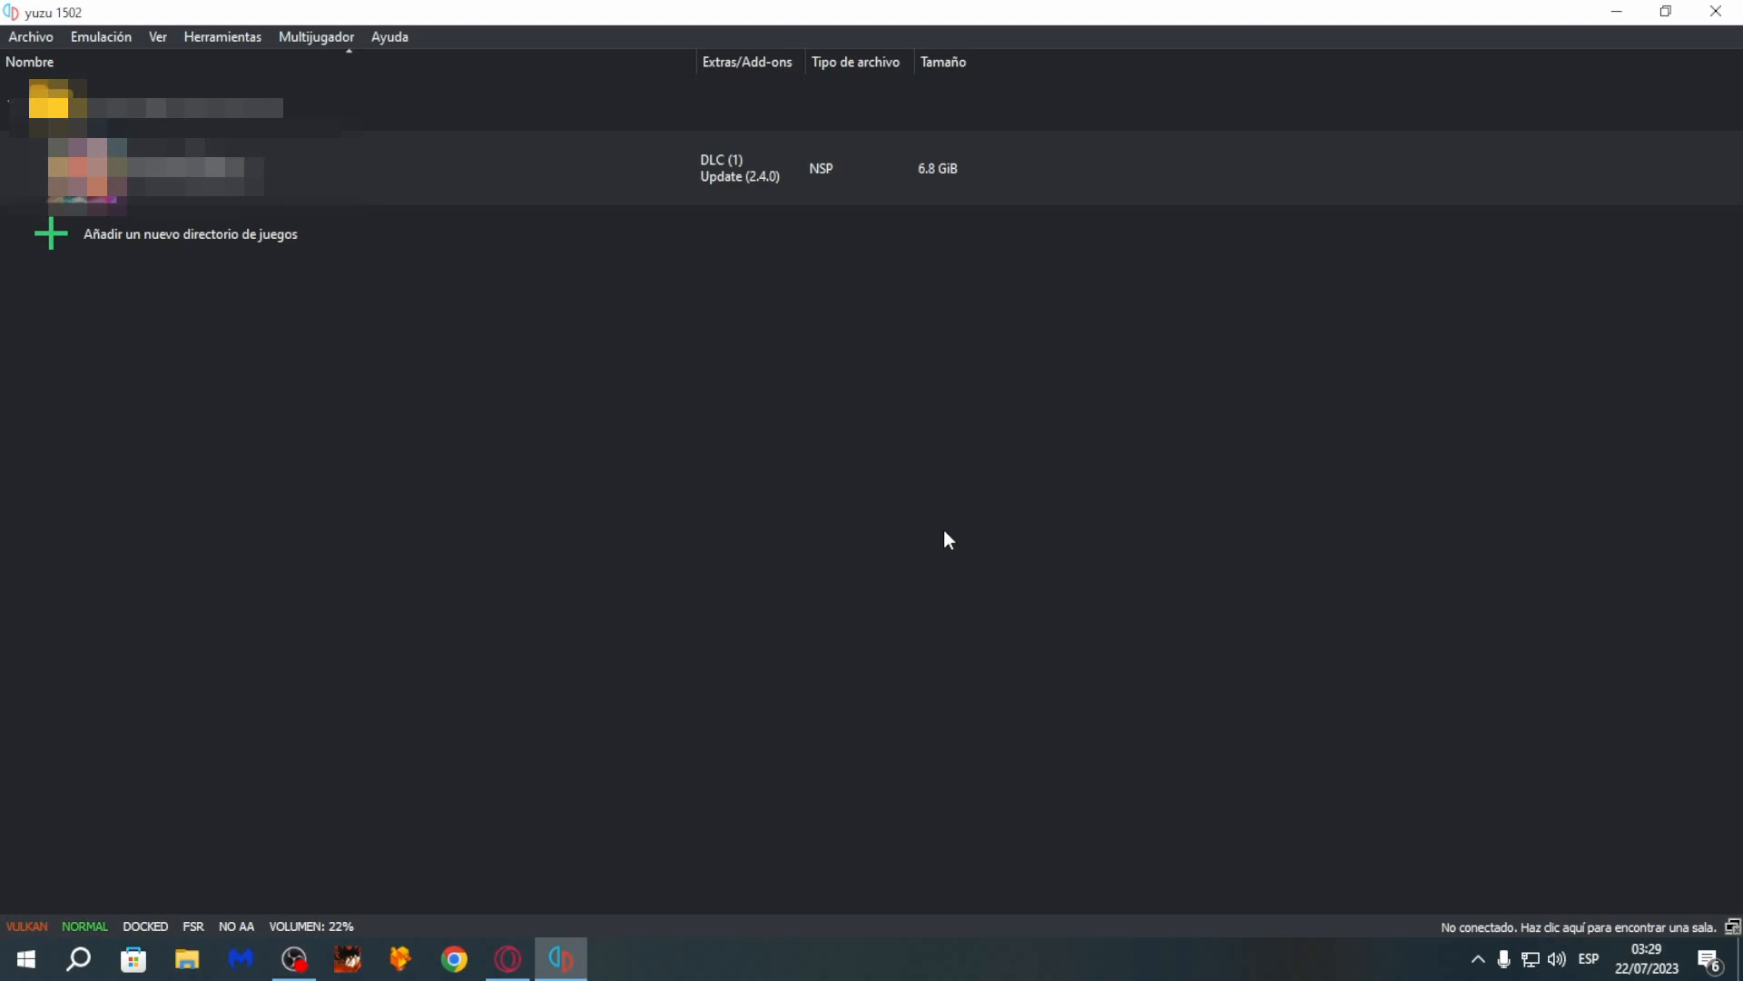
# - Install the DLC file wave 1-5.nsp to the NAND
pyautogui.click(29, 38)
pyautogui.click(71, 67)
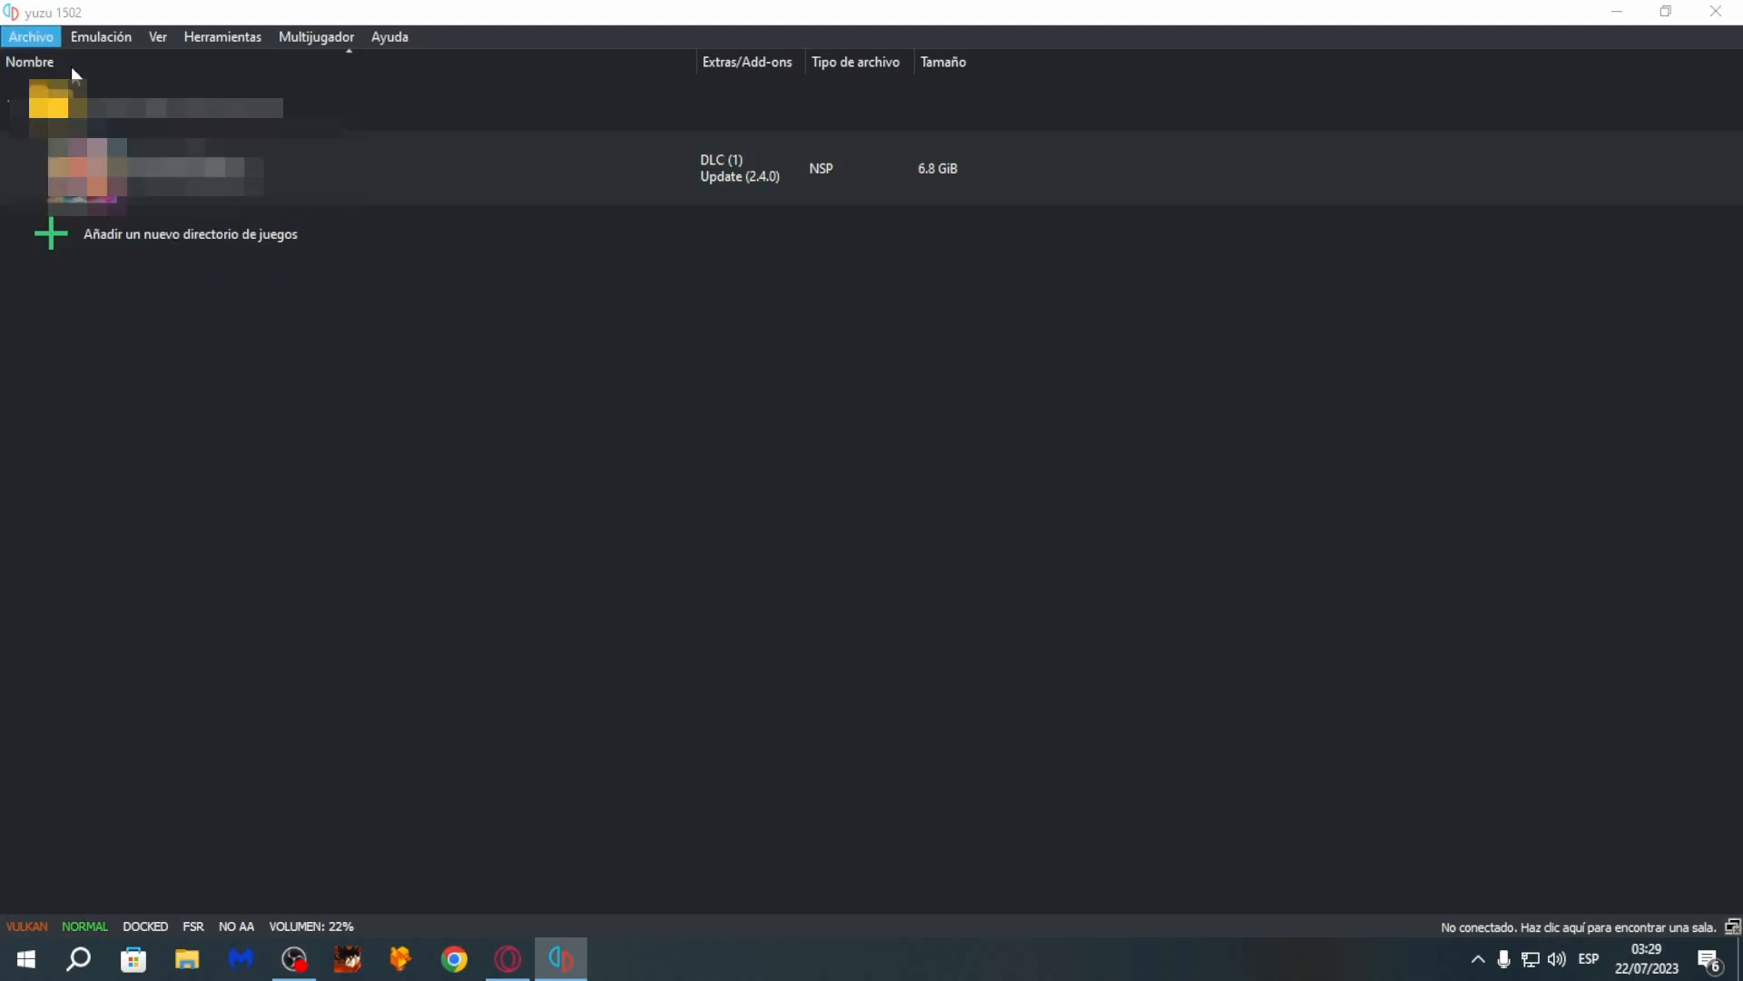
pyautogui.doubleClick(363, 269)
pyautogui.doubleClick(328, 271)
pyautogui.click(329, 269)
pyautogui.click(719, 673)
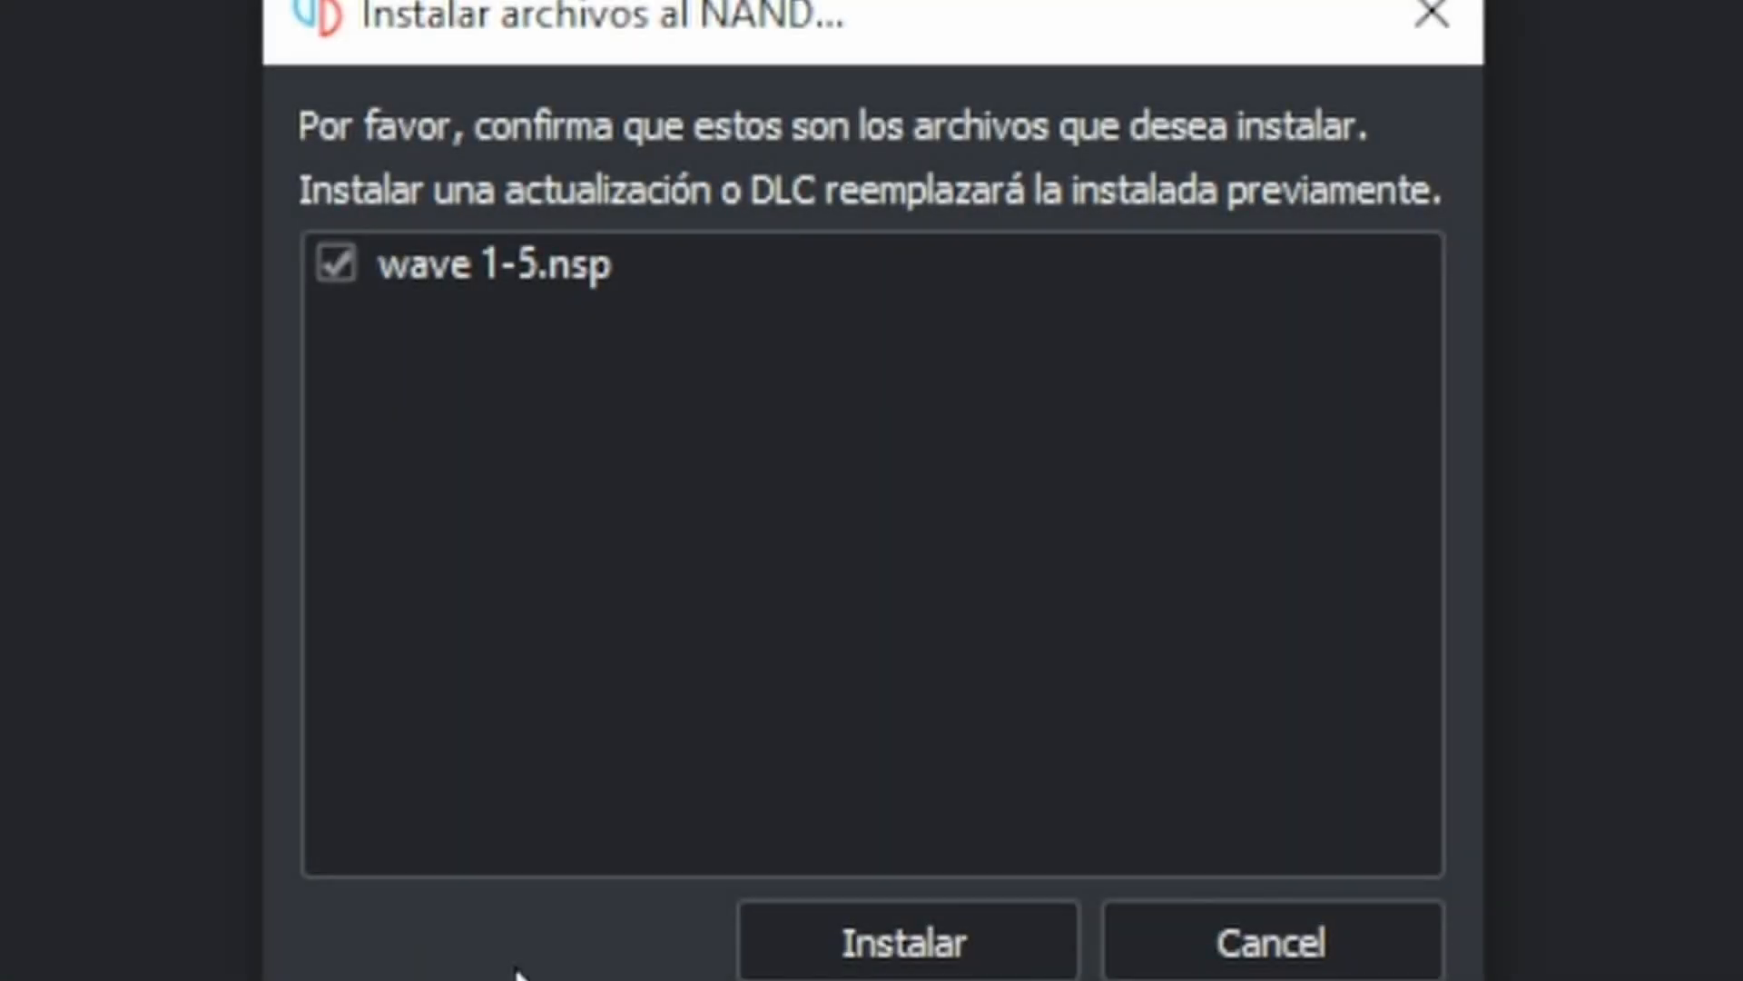
pyautogui.click(953, 968)
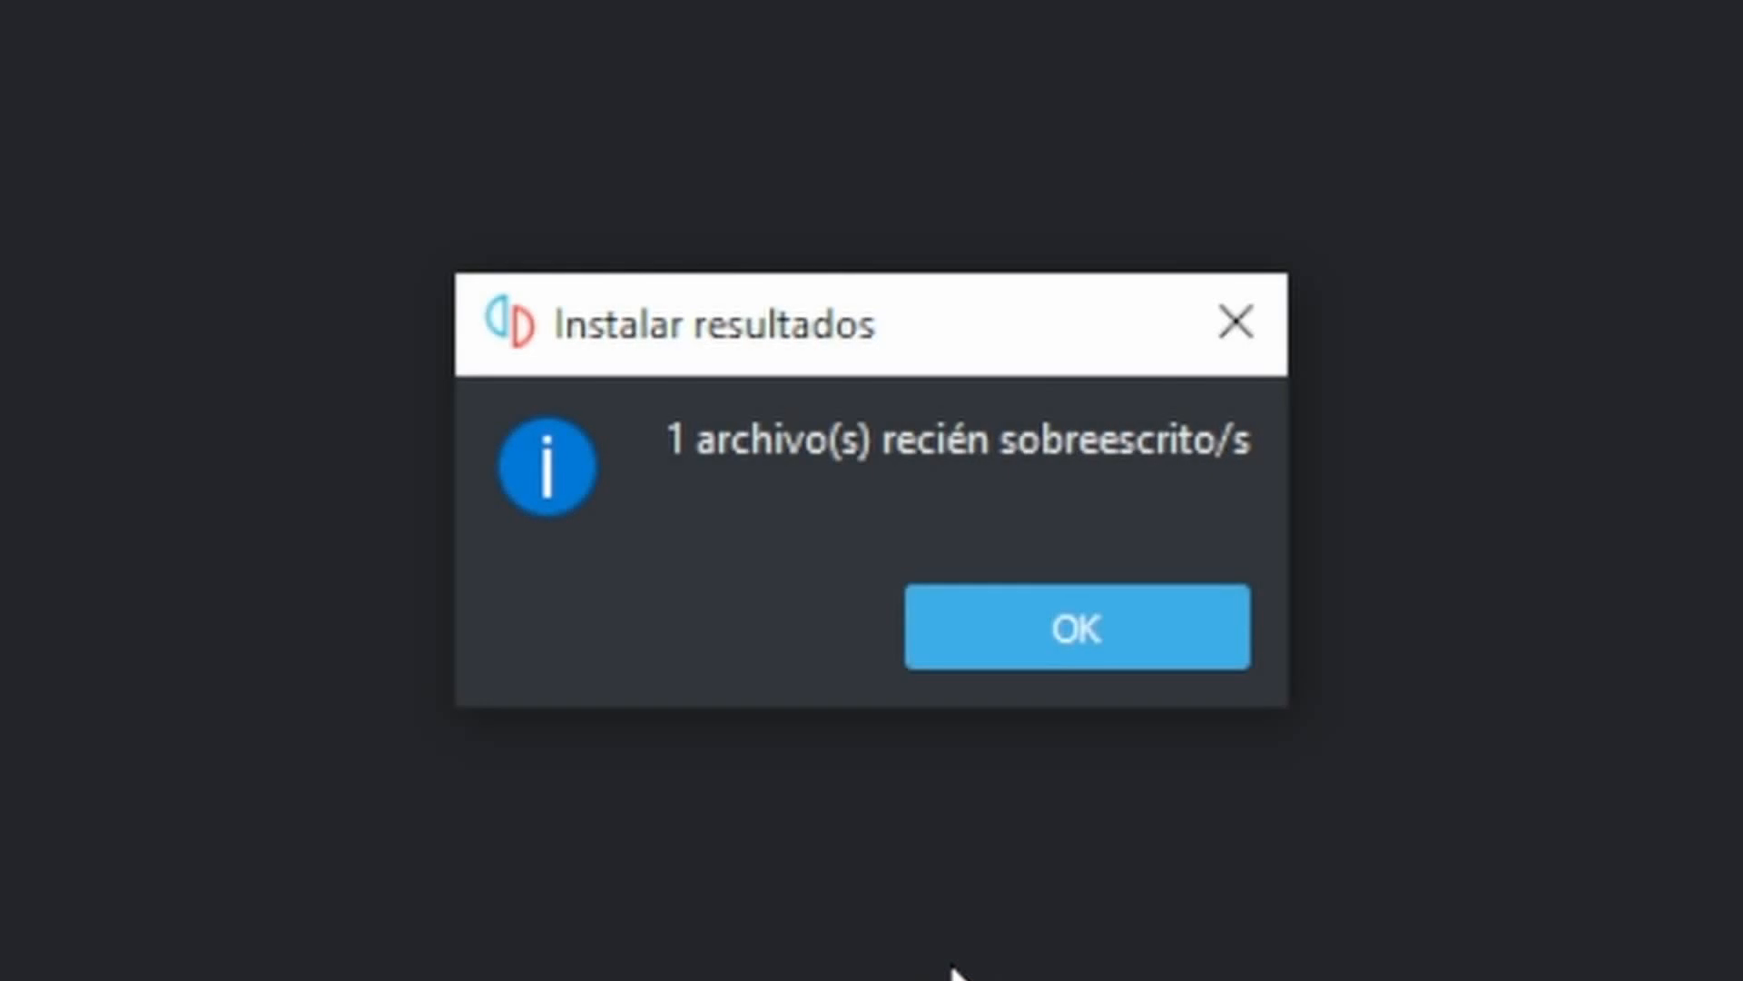
pyautogui.click(1044, 636)
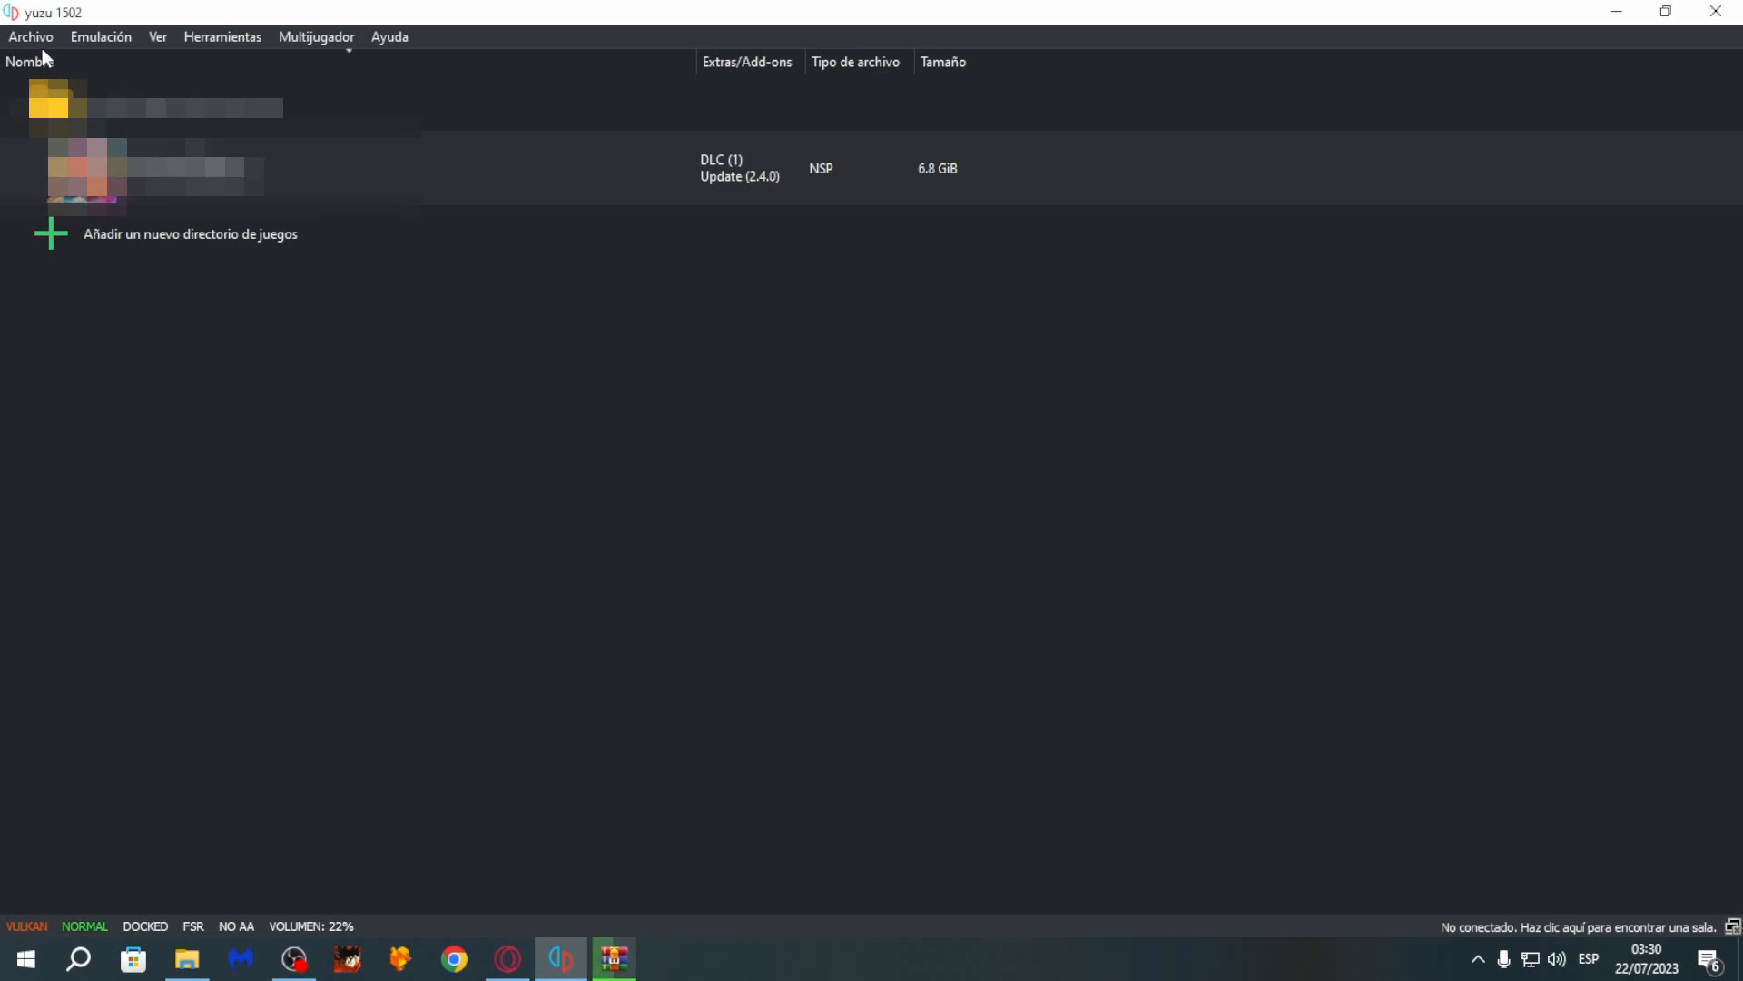
# - Open the game's mods folder and bring up the Descargas folder beside it
pyautogui.click(38, 38)
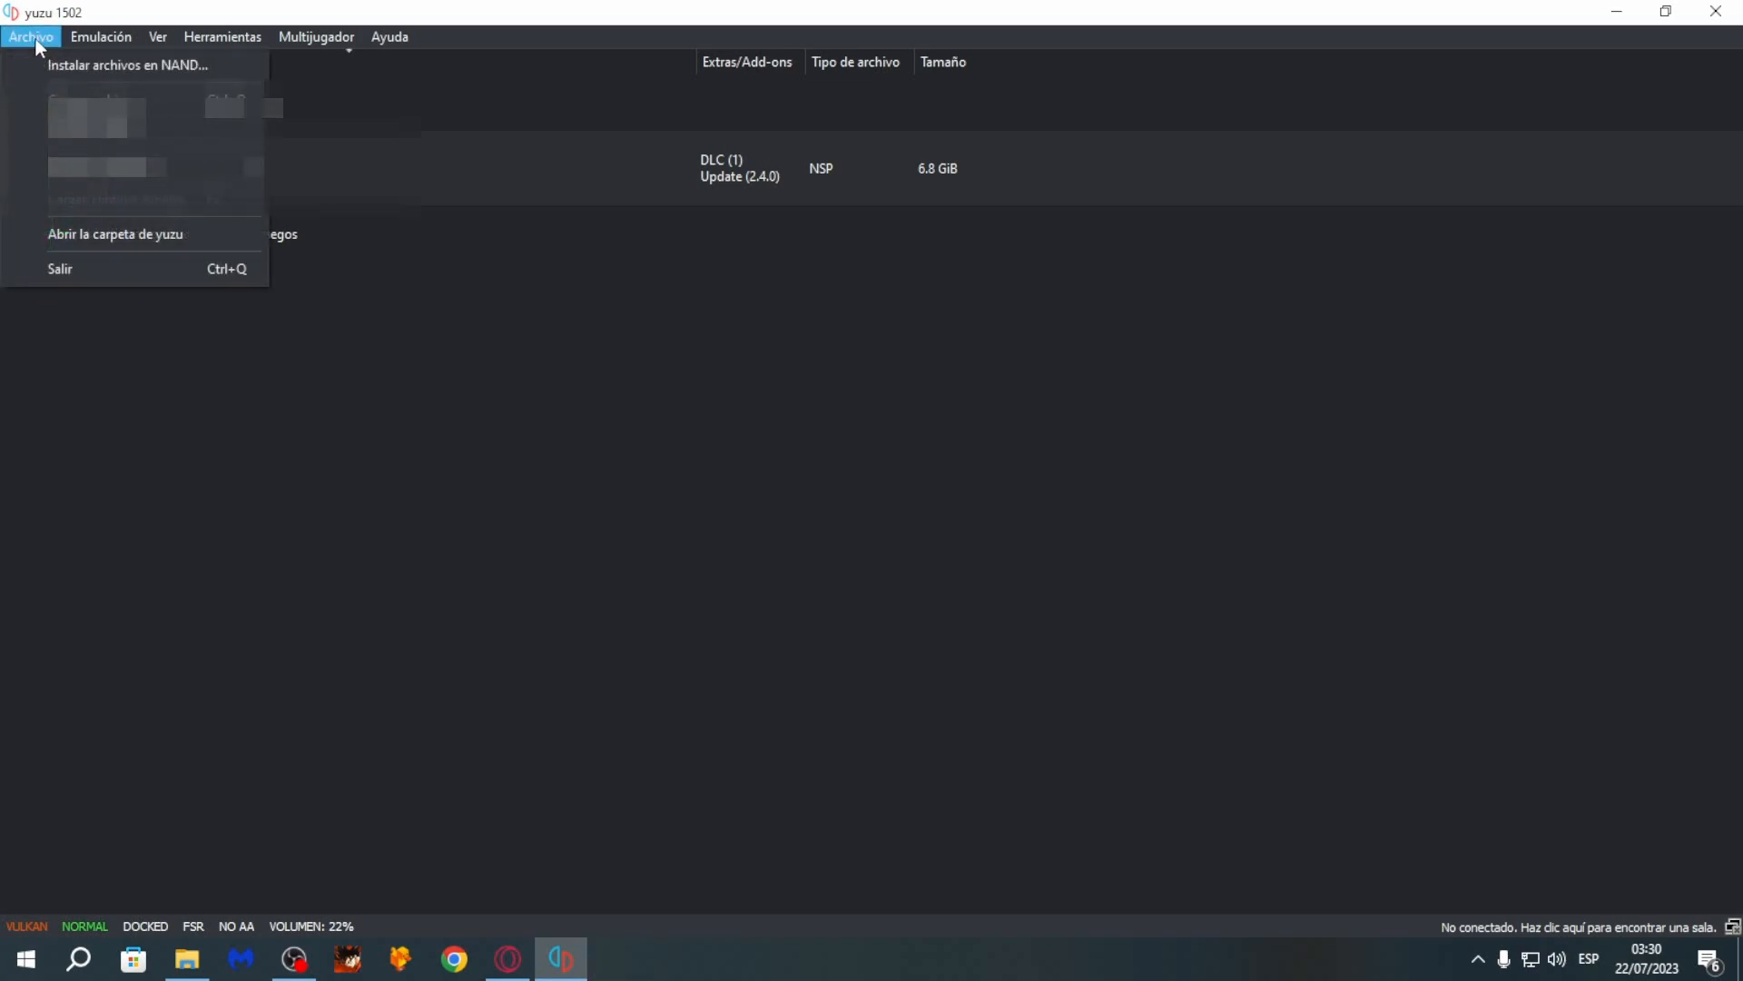
pyautogui.click(127, 233)
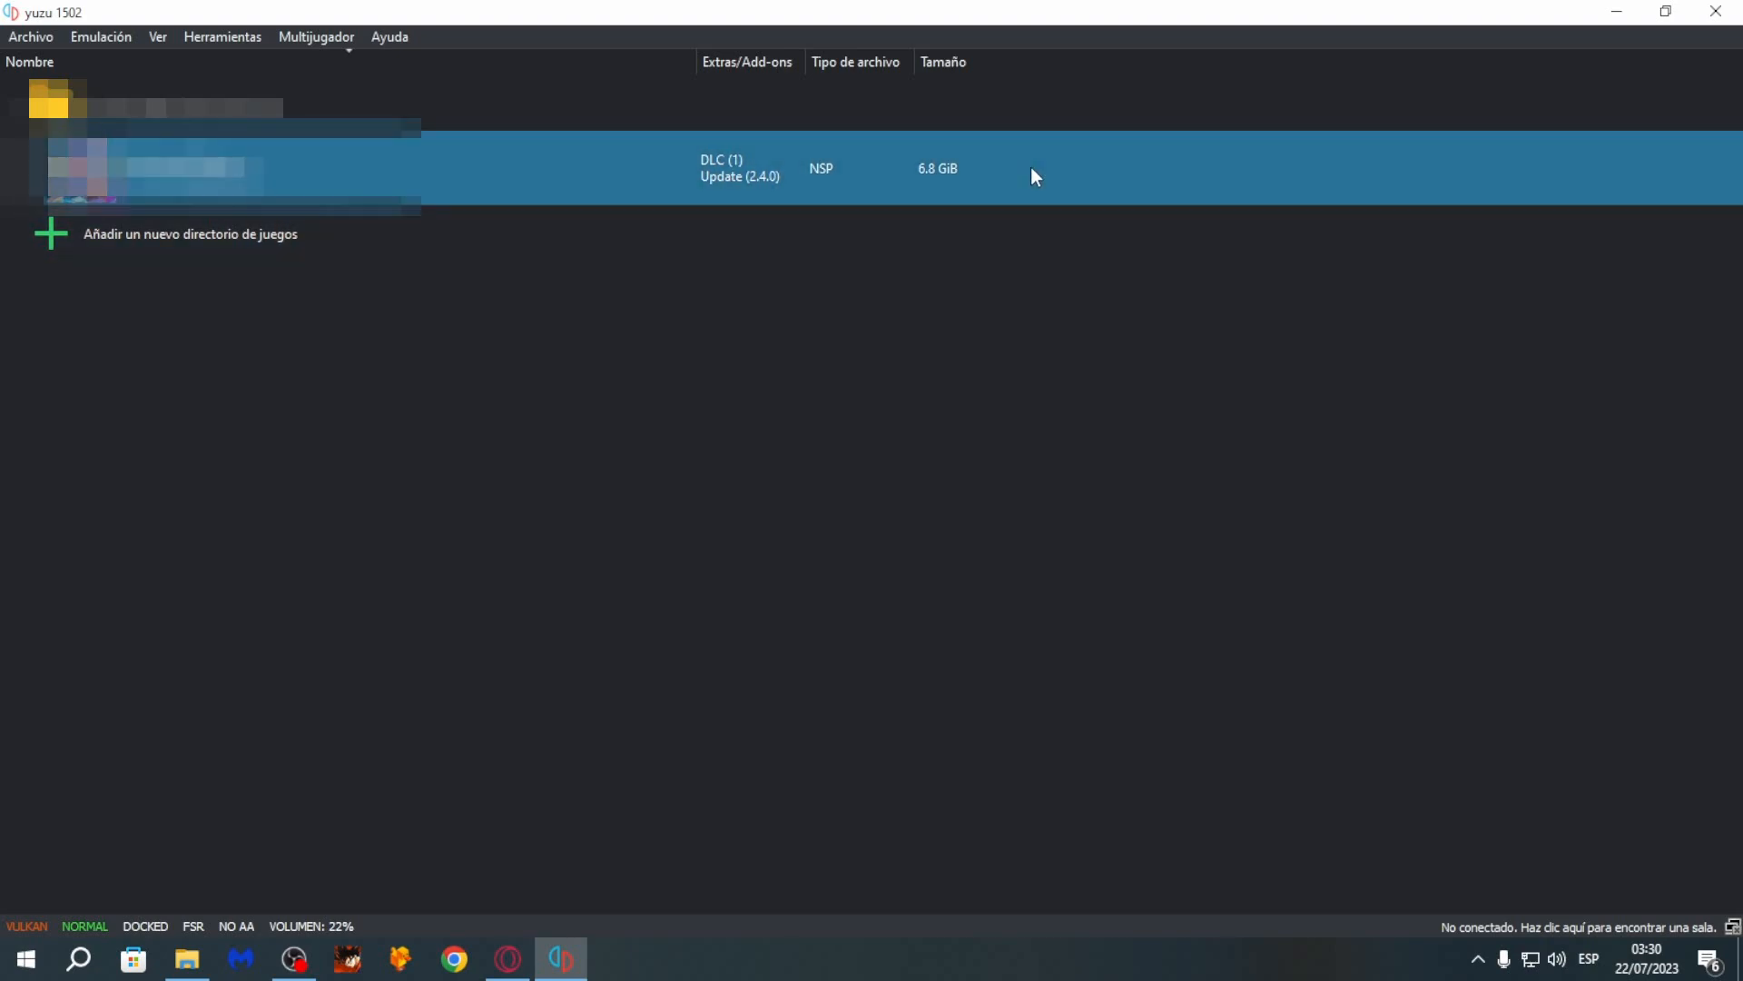
pyautogui.rightClick(1032, 167)
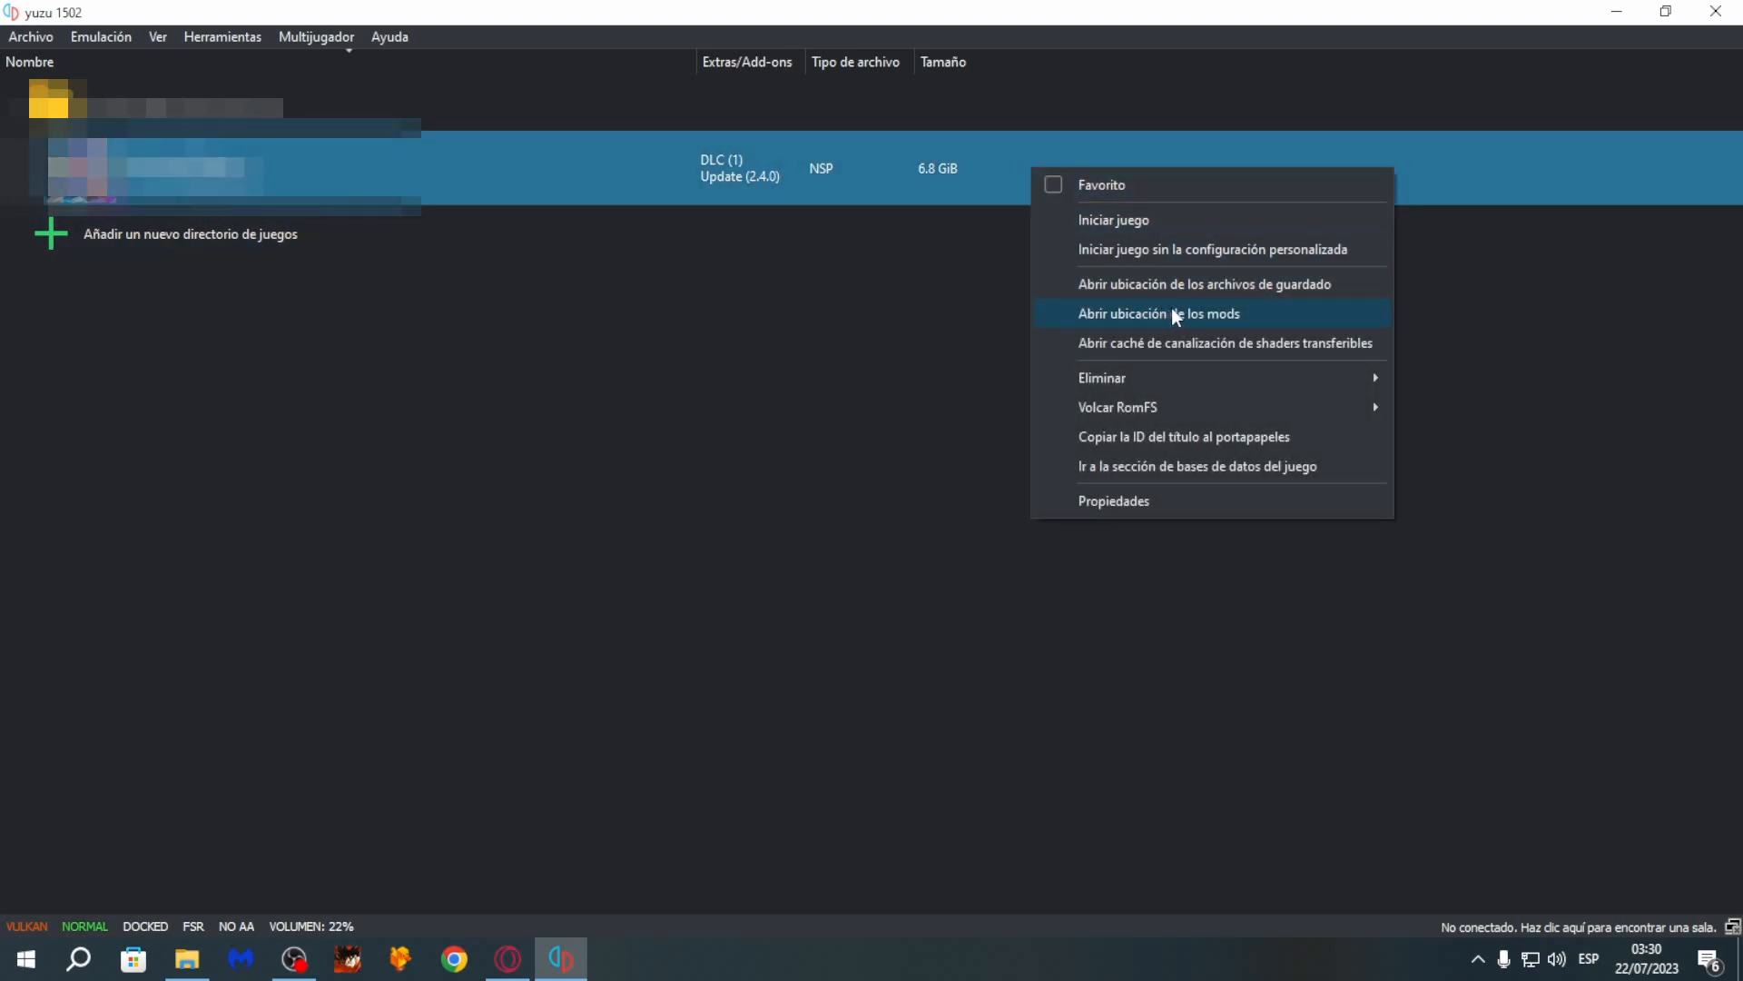
pyautogui.click(1224, 313)
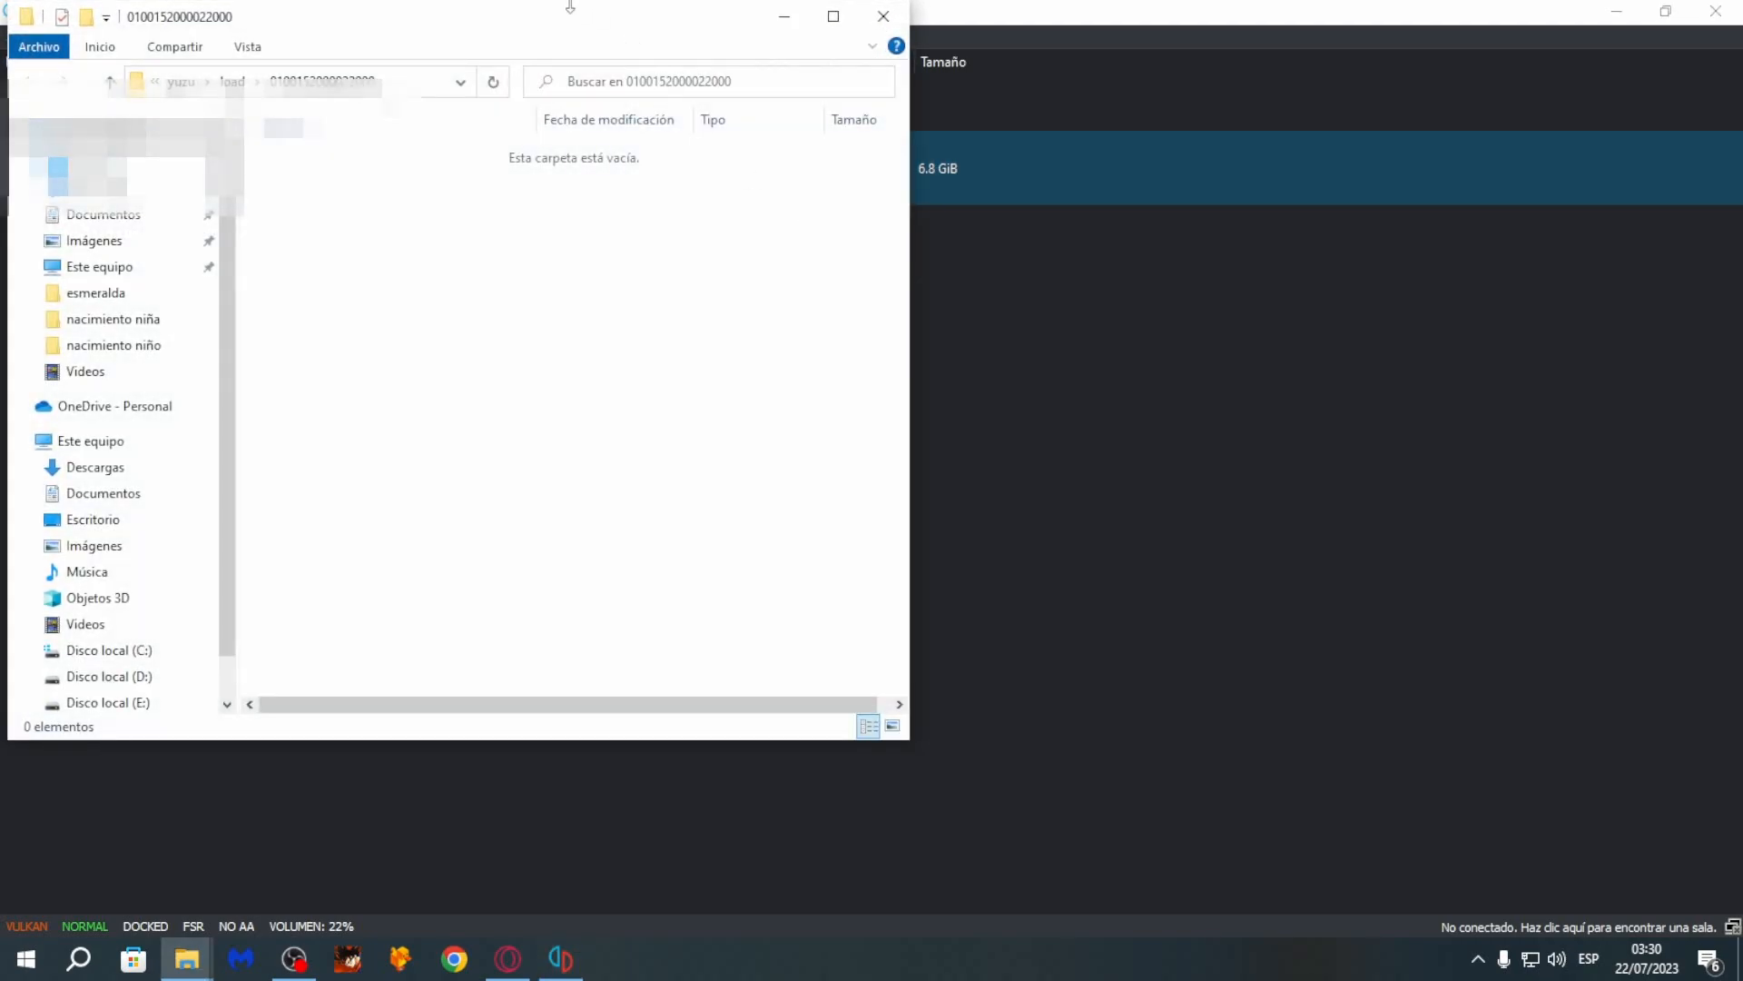
pyautogui.moveTo(582, 25); pyautogui.dragTo(594, 131)
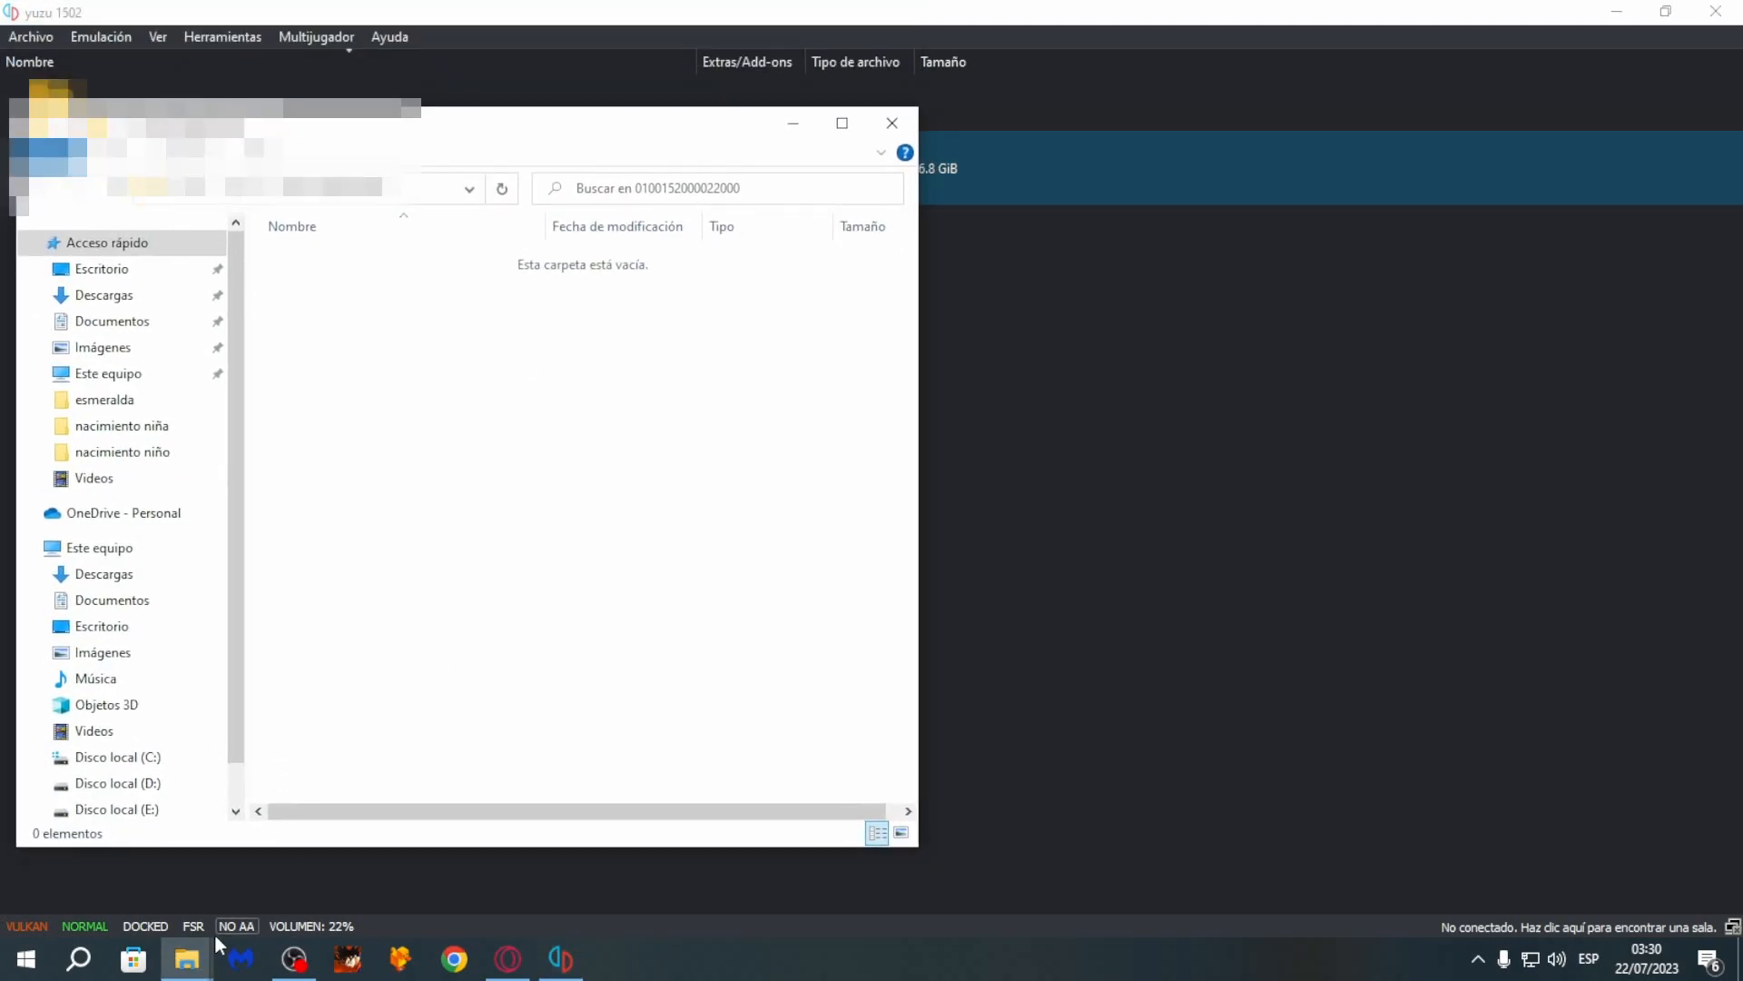
pyautogui.moveTo(231, 930)
pyautogui.click(132, 879)
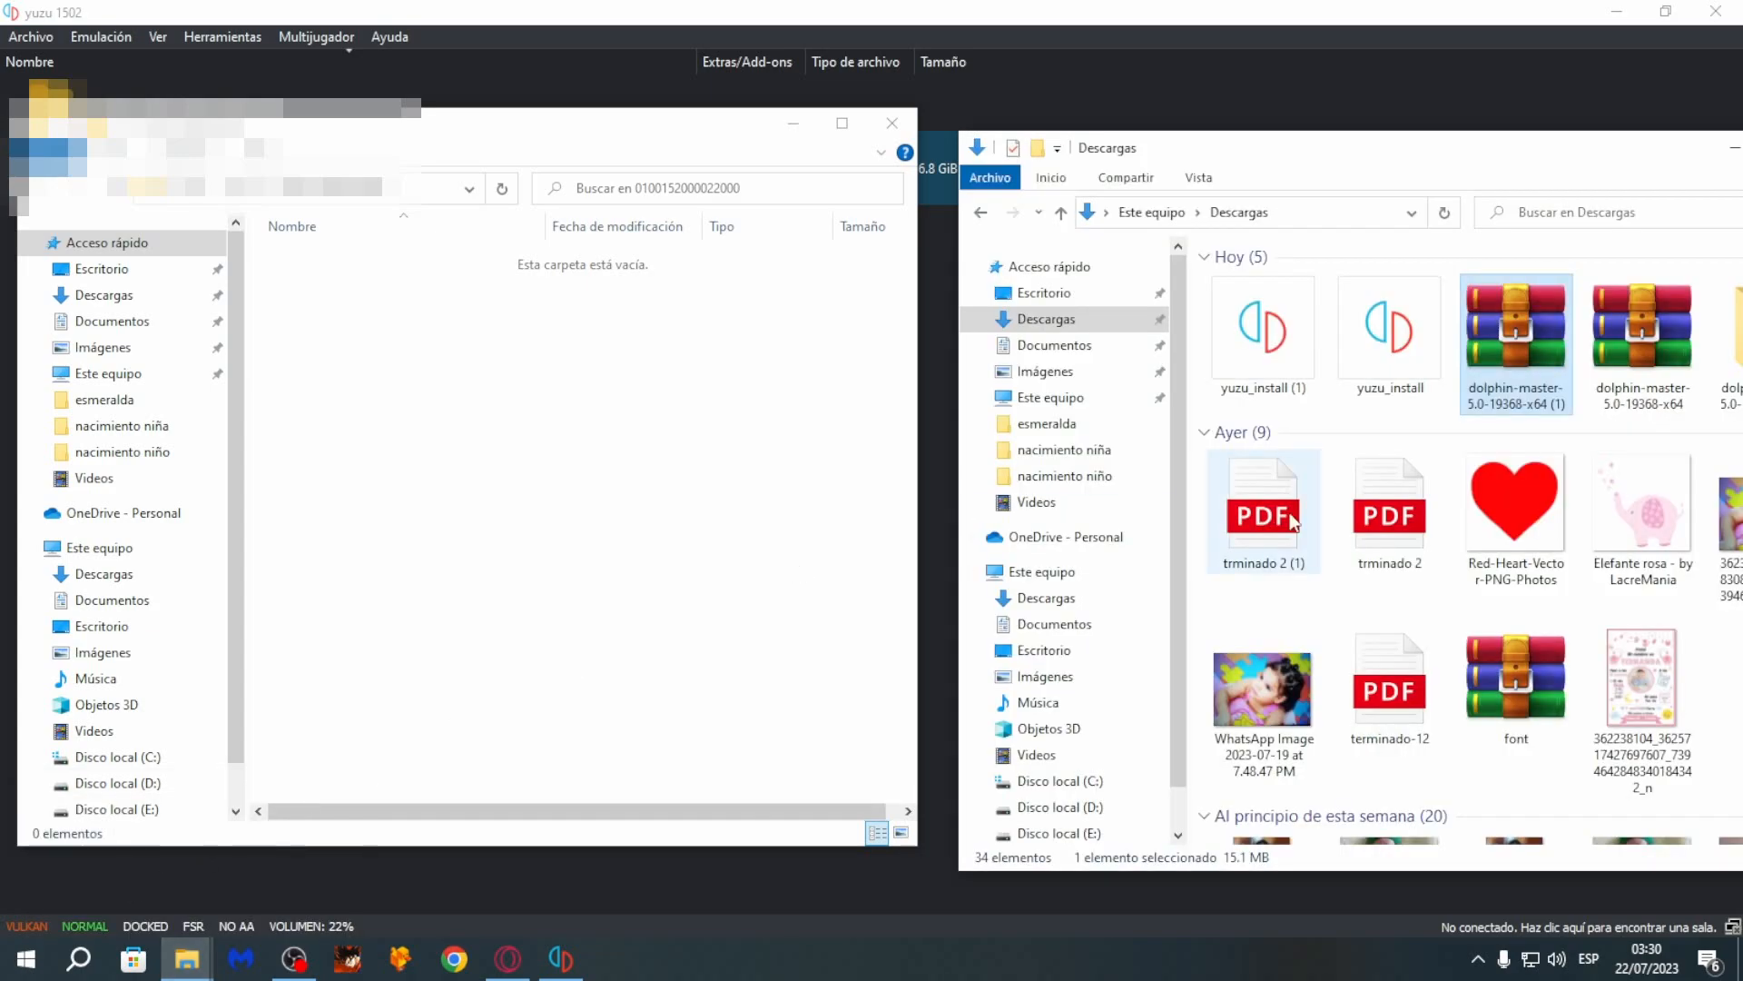
pyautogui.moveTo(1726, 345); pyautogui.dragTo(391, 403)
pyautogui.moveTo(1369, 163); pyautogui.dragTo(1249, 158)
pyautogui.click(1519, 161)
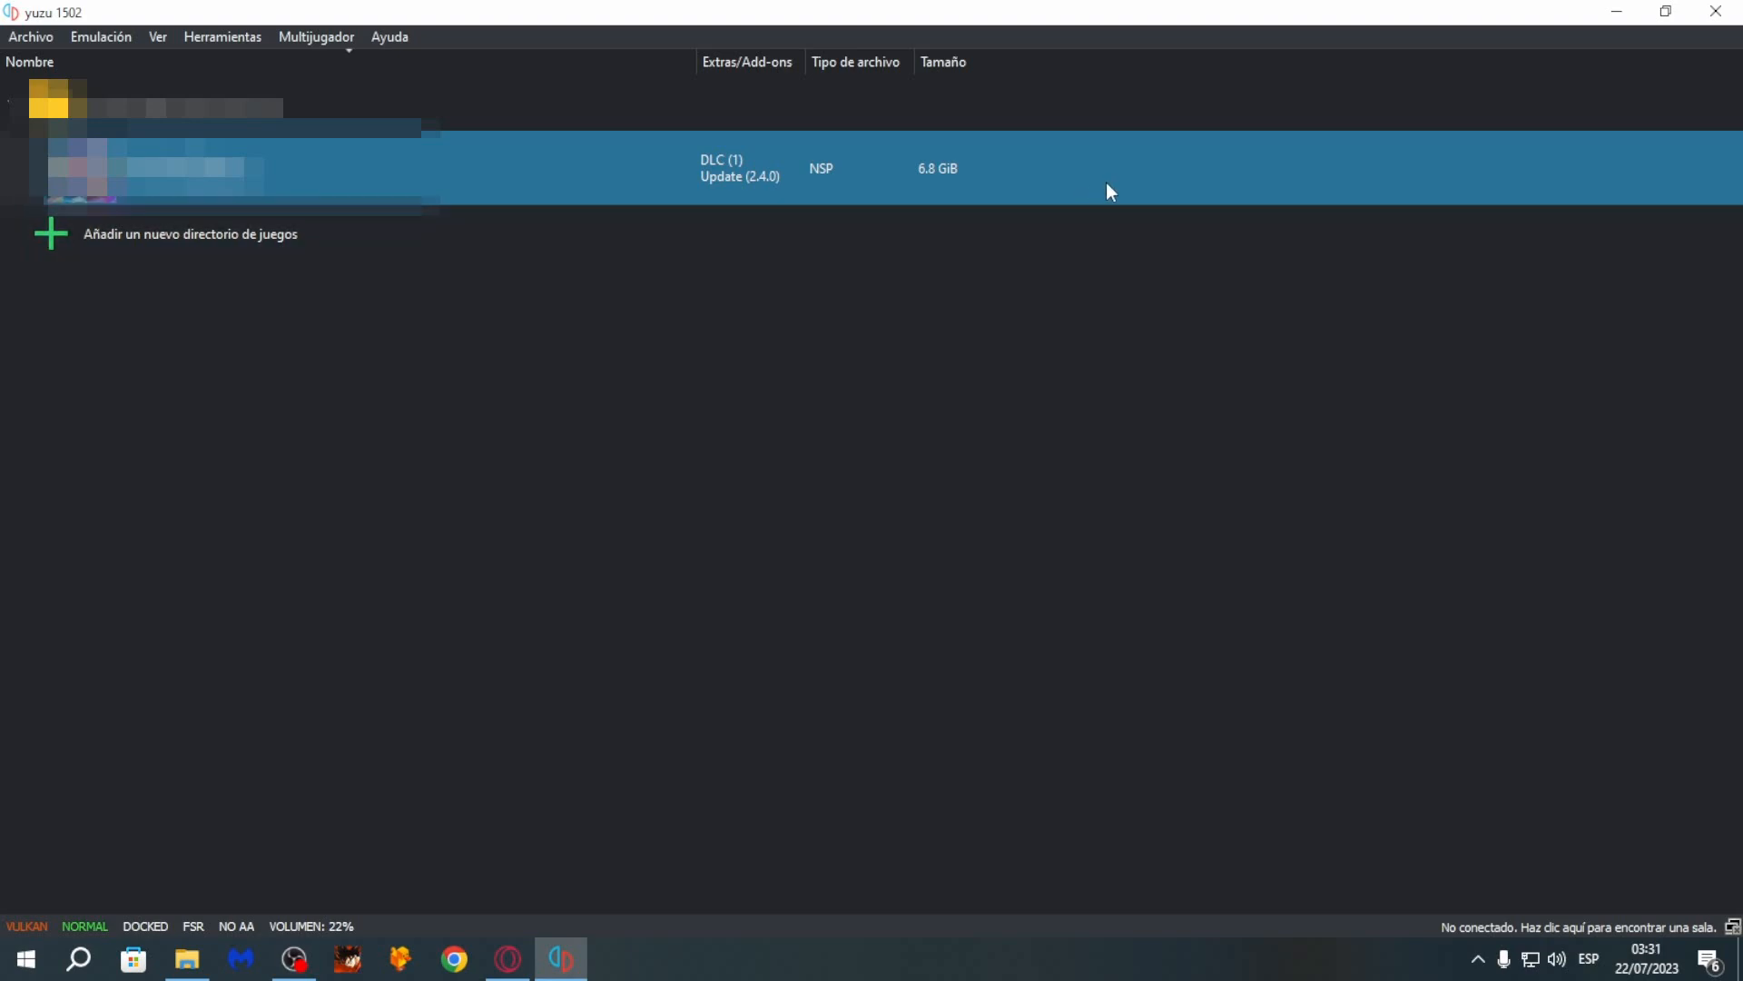
# - Review the DLC and Update add-ons in the game's properties and accept the dialog
pyautogui.rightClick(1056, 171)
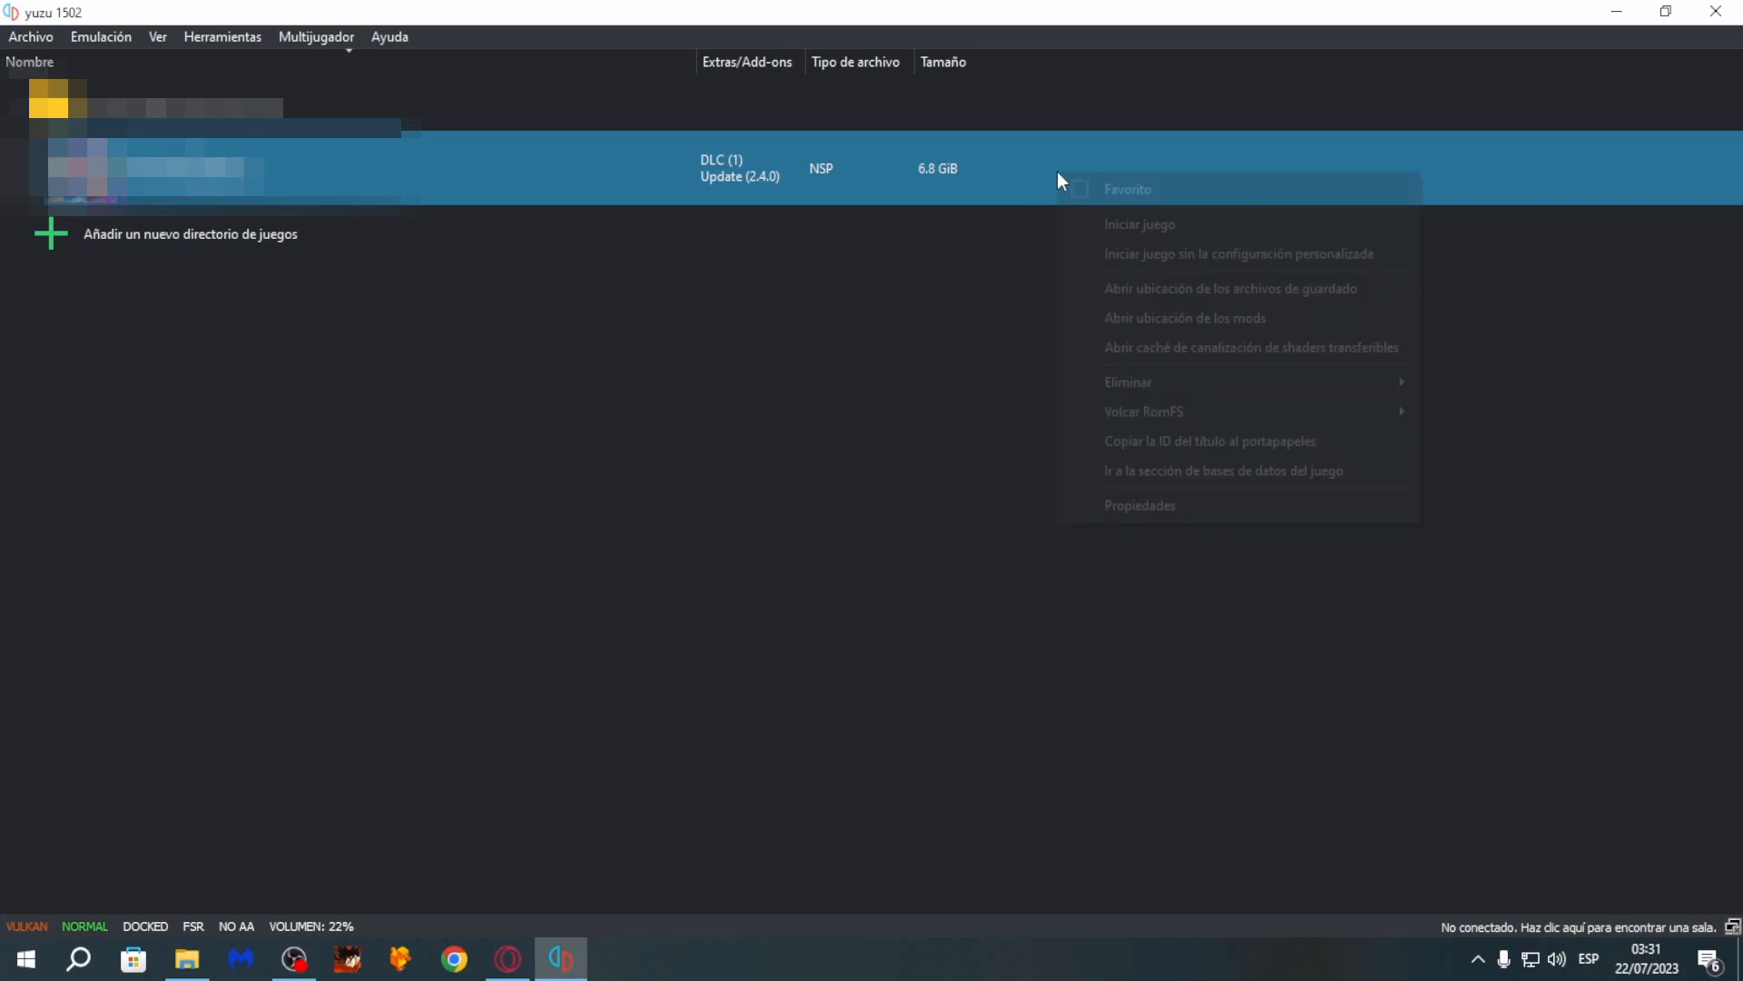
pyautogui.click(1167, 506)
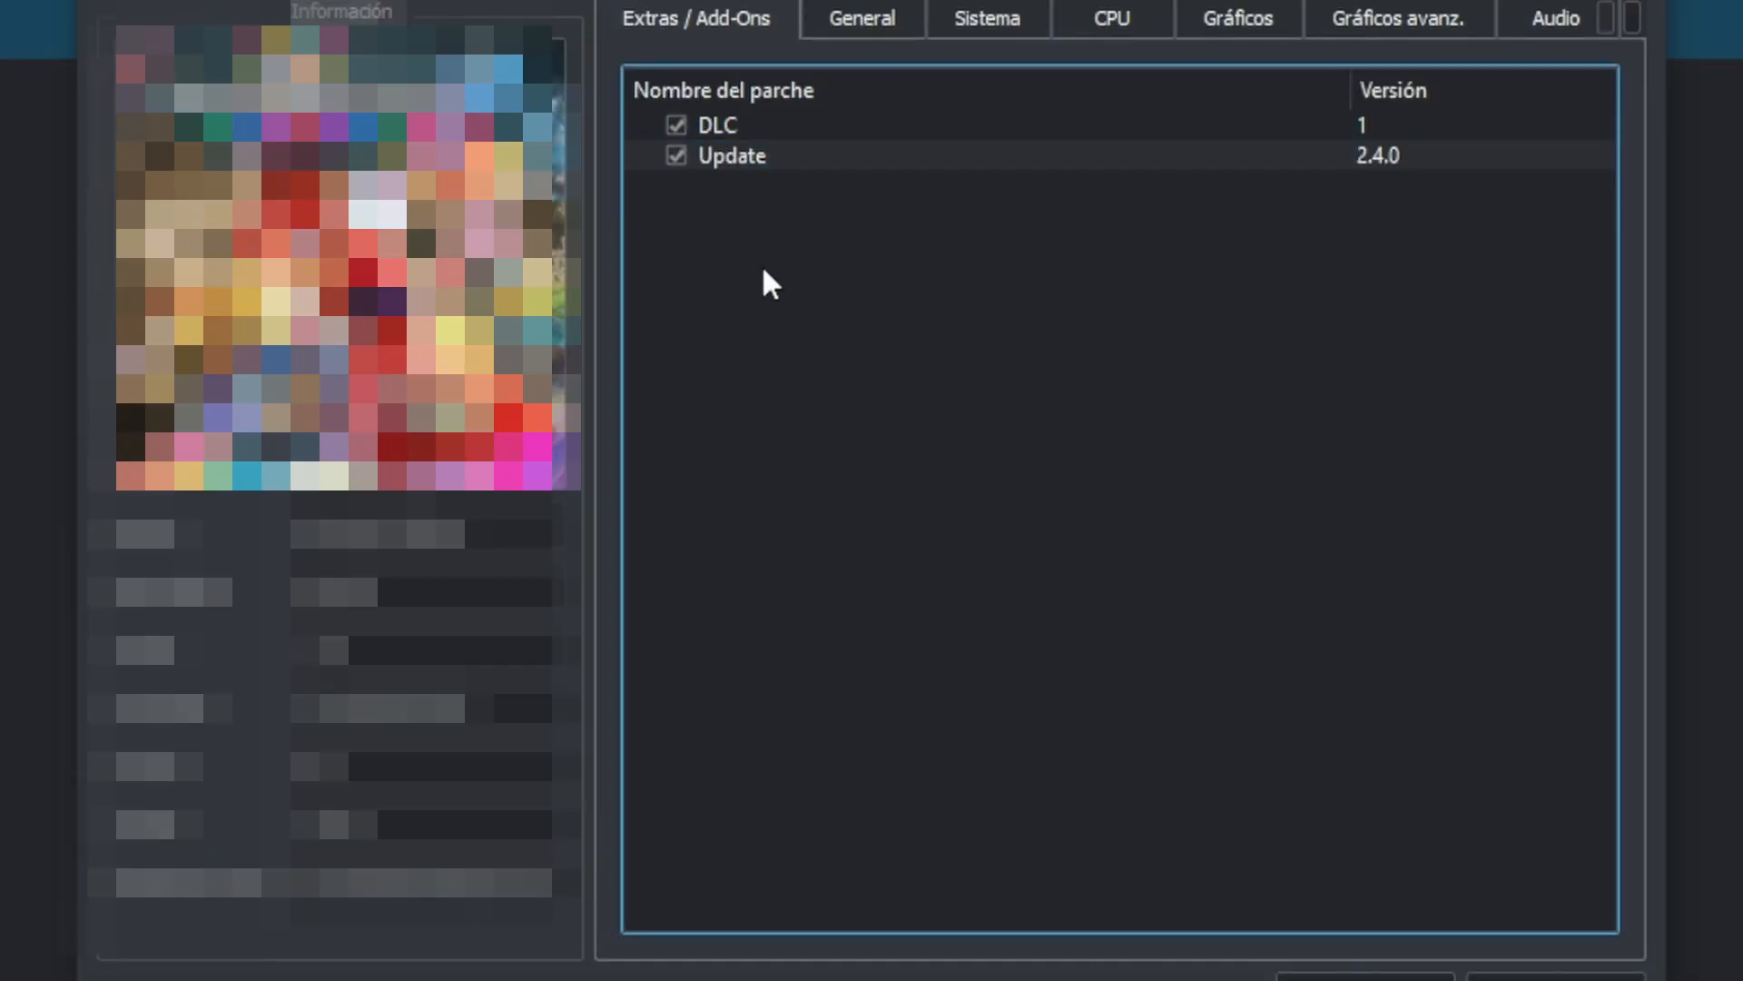
pyautogui.click(717, 127)
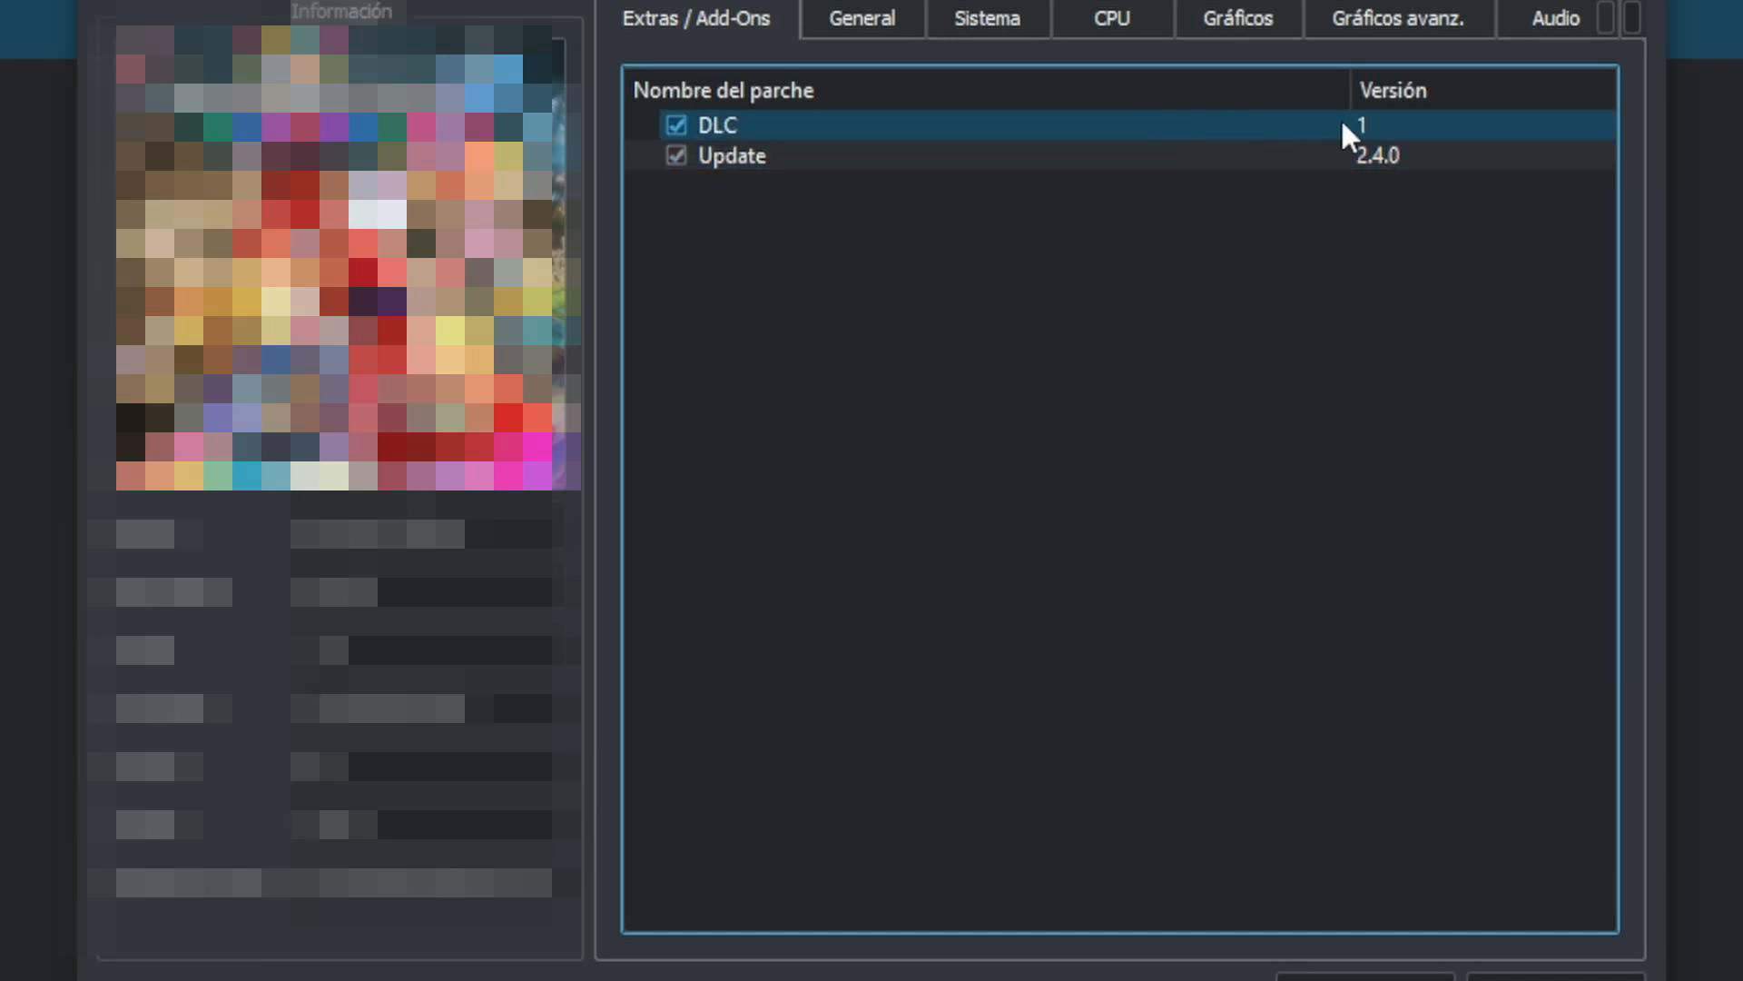
pyautogui.click(926, 156)
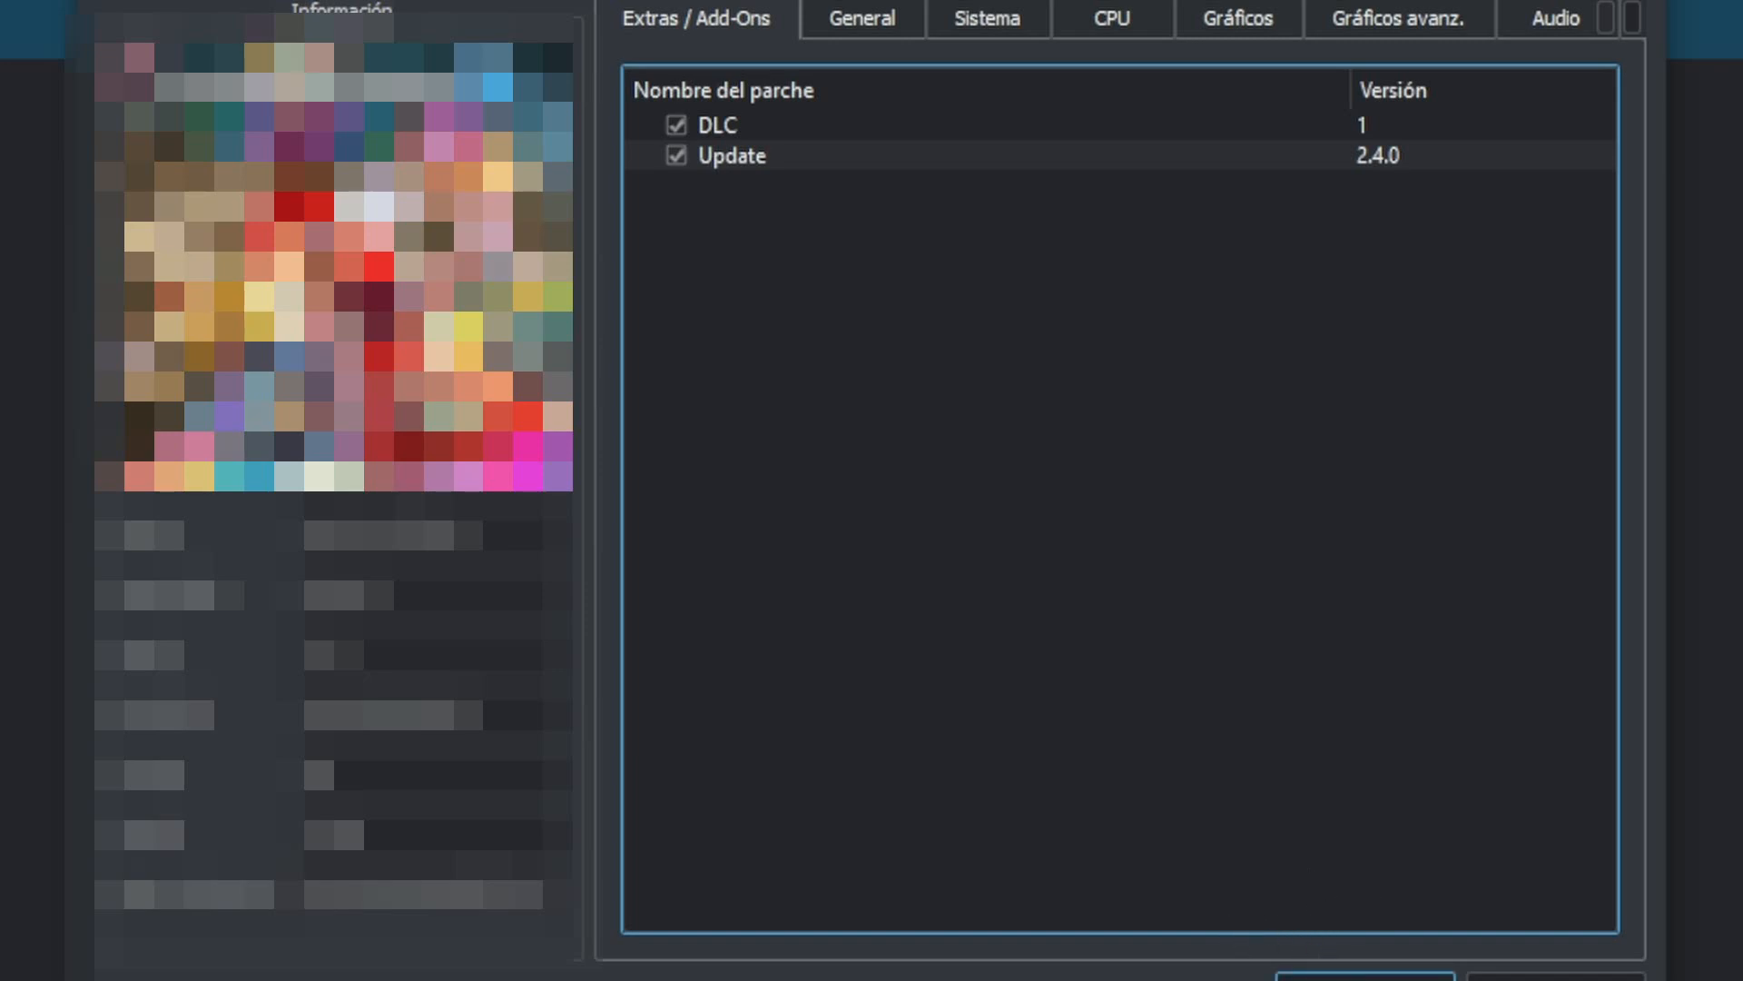
pyautogui.click(1365, 977)
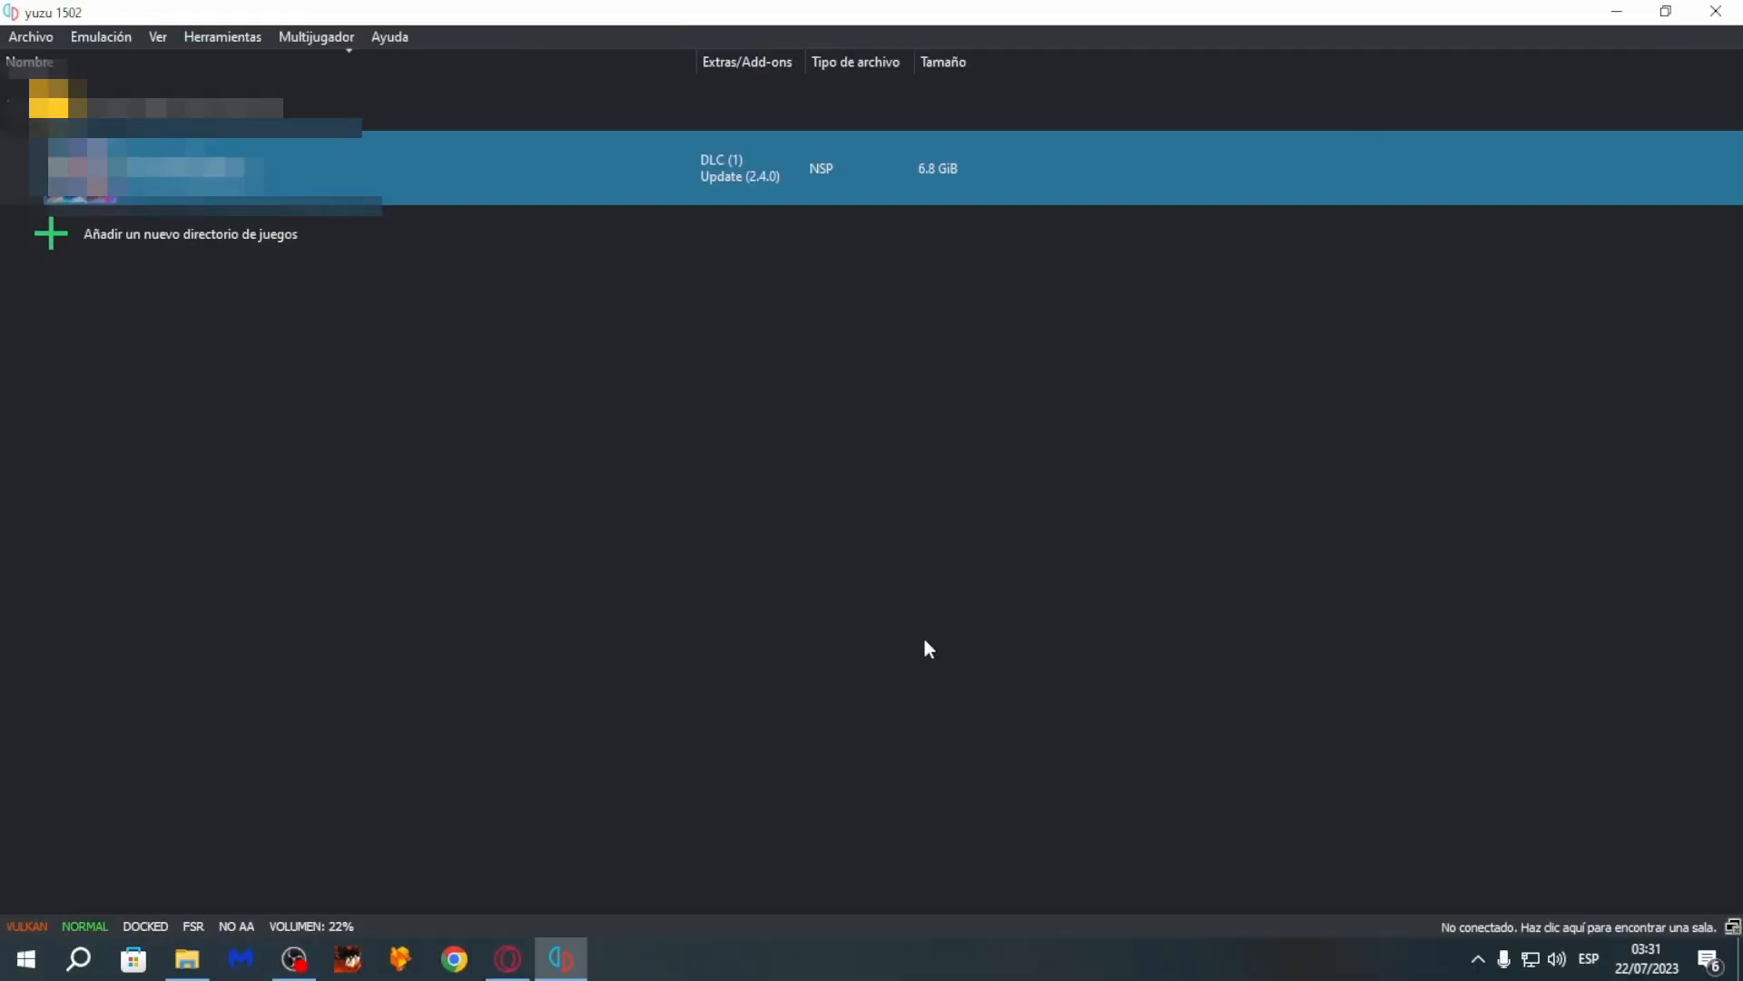